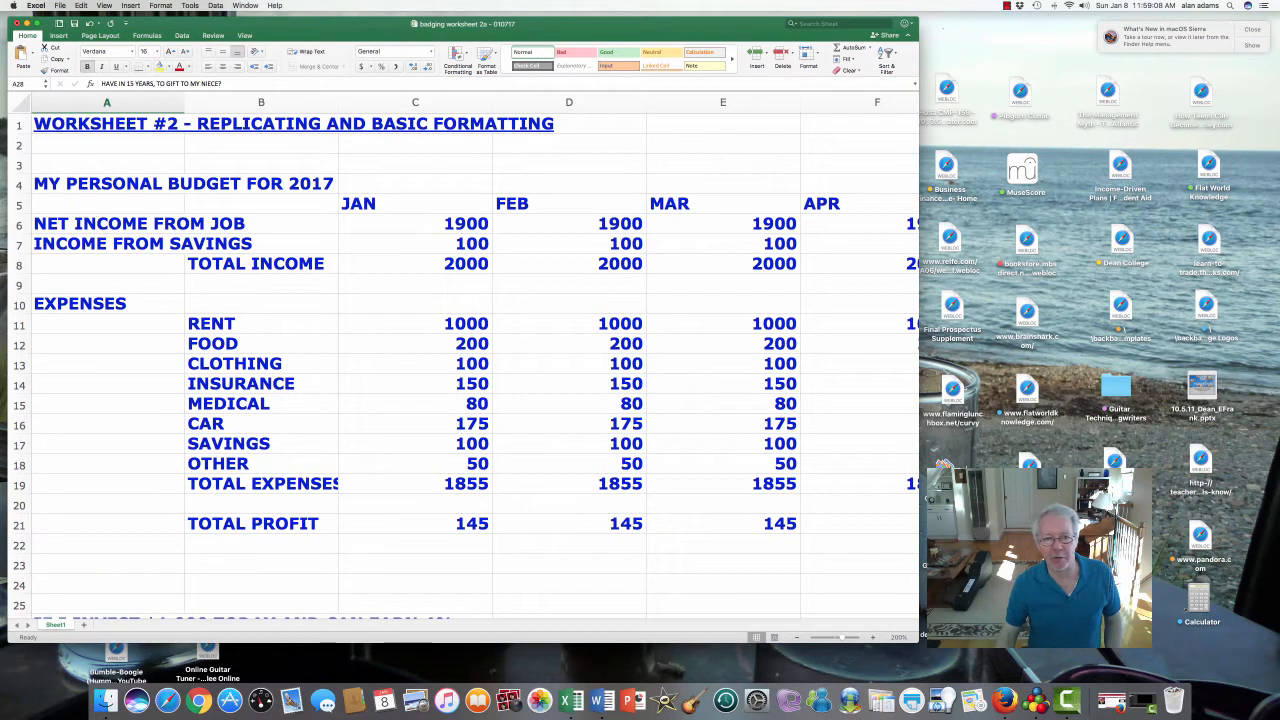
# - Inspect the monthly job income values and the TOTAL 2017 income sum
pyautogui.click(415, 224)
pyautogui.click(723, 224)
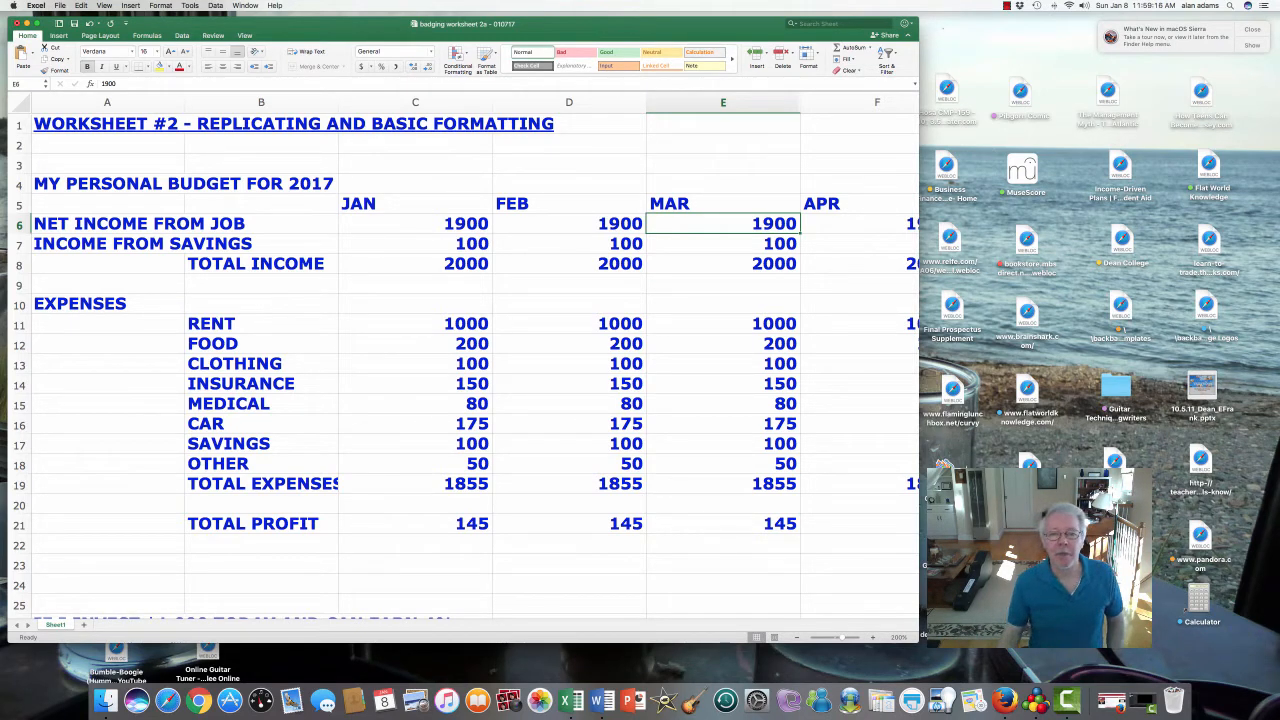
pyautogui.click(569, 224)
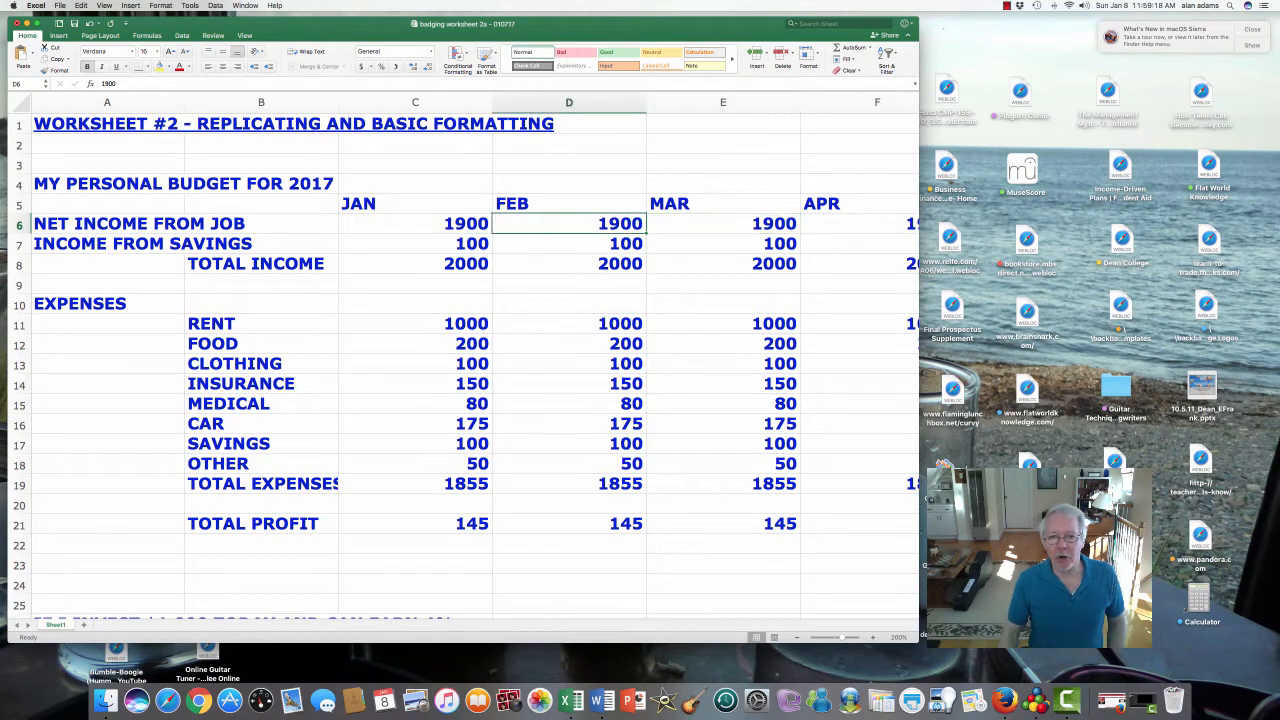
pyautogui.press('Right')
pyautogui.press('Right')
pyautogui.press('Right')
pyautogui.press('Right')
pyautogui.press('Right')
pyautogui.press('Right')
pyautogui.press('Right')
pyautogui.press('Right')
pyautogui.press('Right')
pyautogui.press('Right')
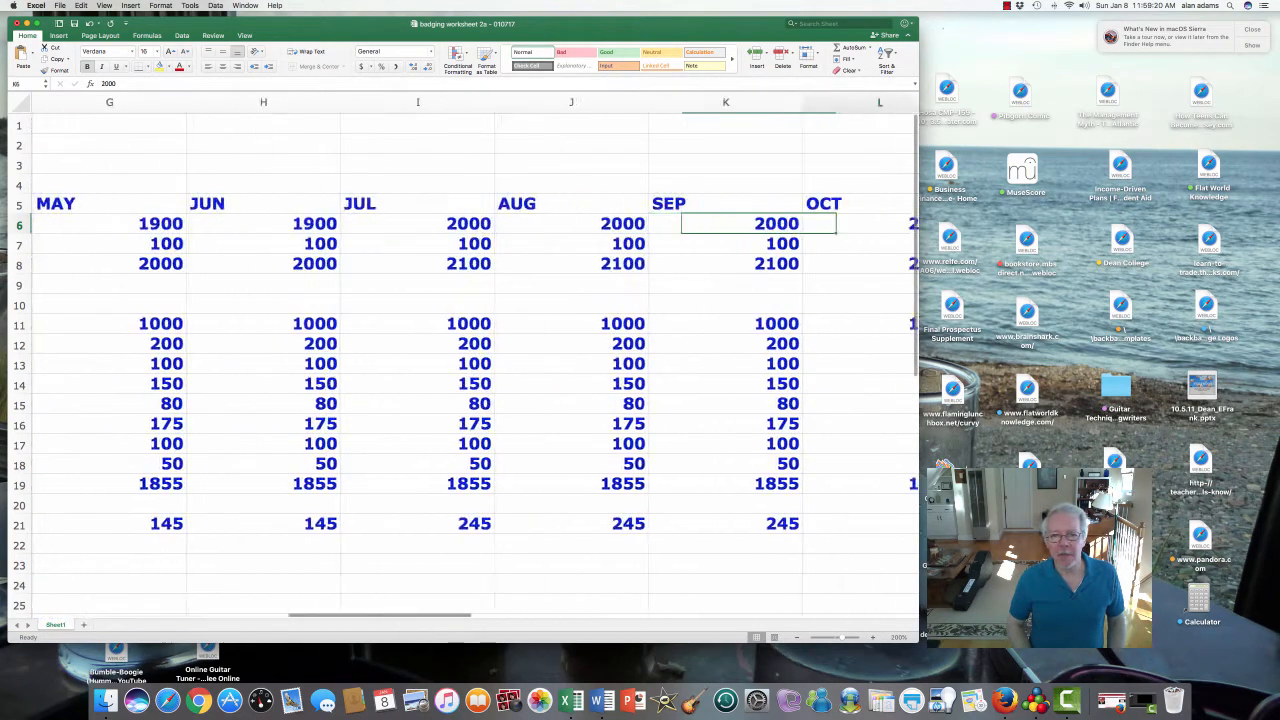
pyautogui.press('Right')
pyautogui.press('Right')
pyautogui.press('Left')
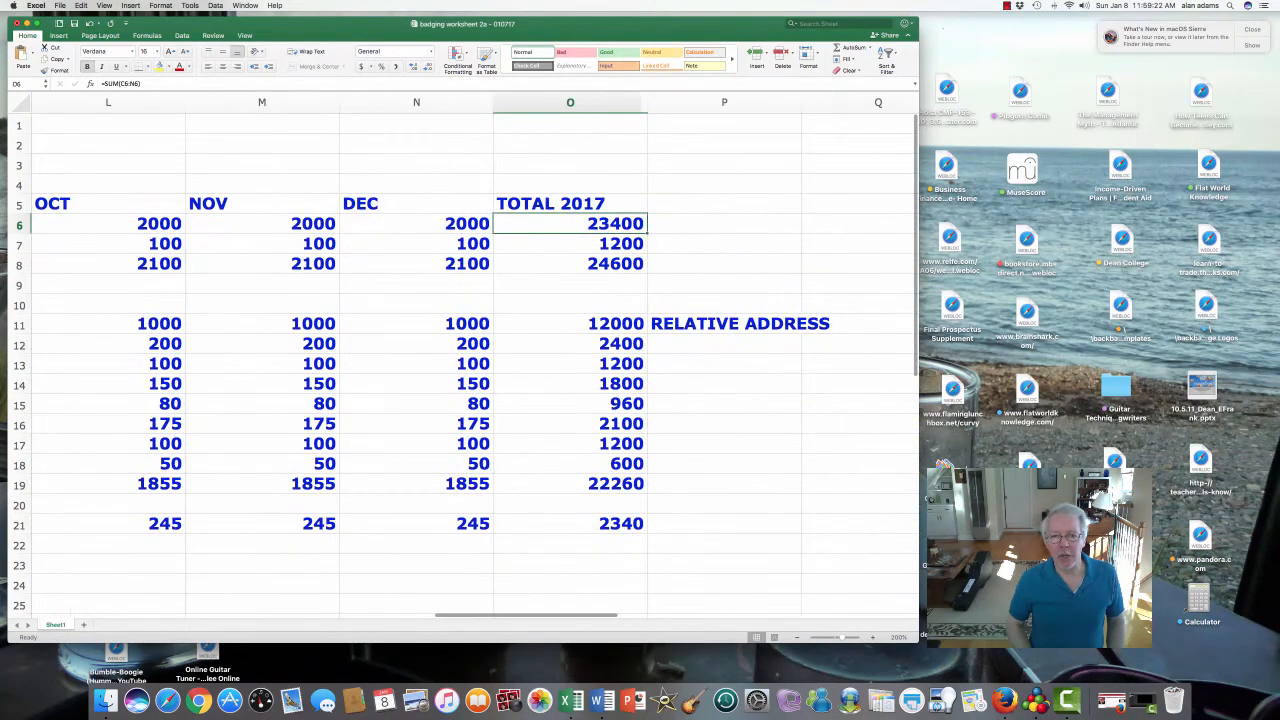
pyautogui.press('Up')
pyautogui.press('Down')
pyautogui.press('Down')
pyautogui.press('Down')
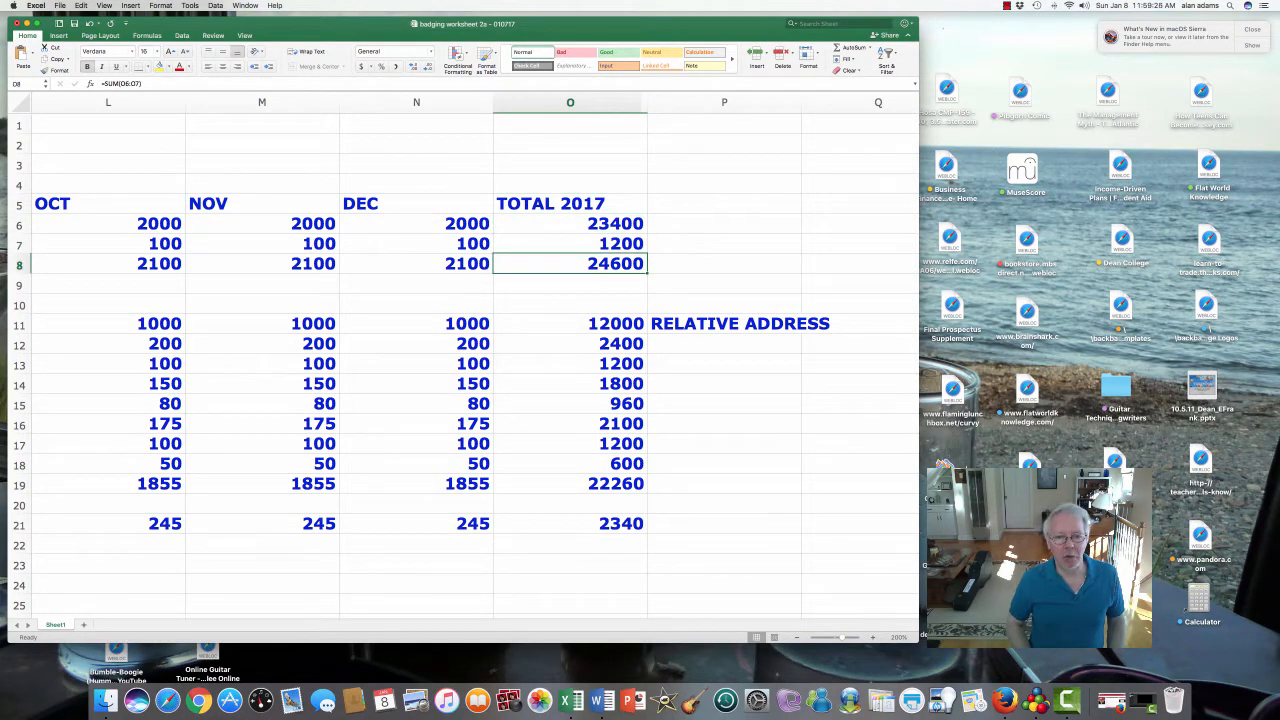
# - Check the October, November and December total income formulas
pyautogui.press('Left')
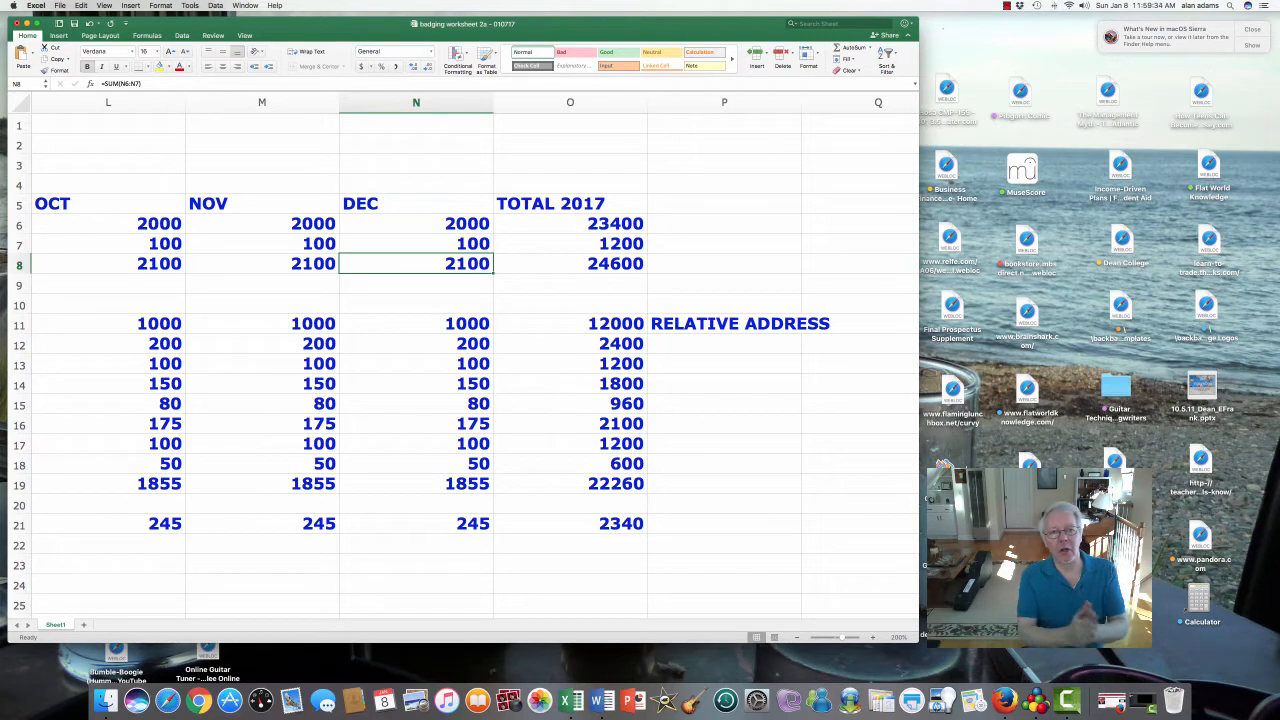
pyautogui.press('Left')
pyautogui.press('Left')
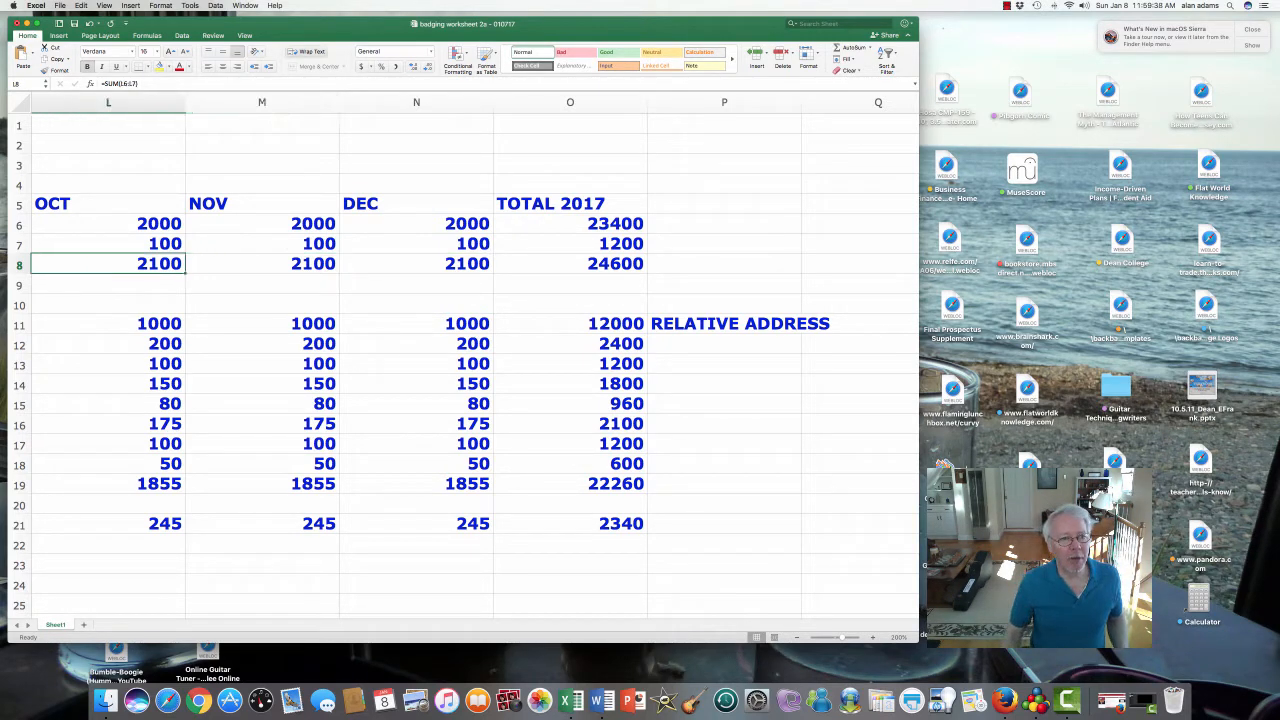
pyautogui.press('F2')
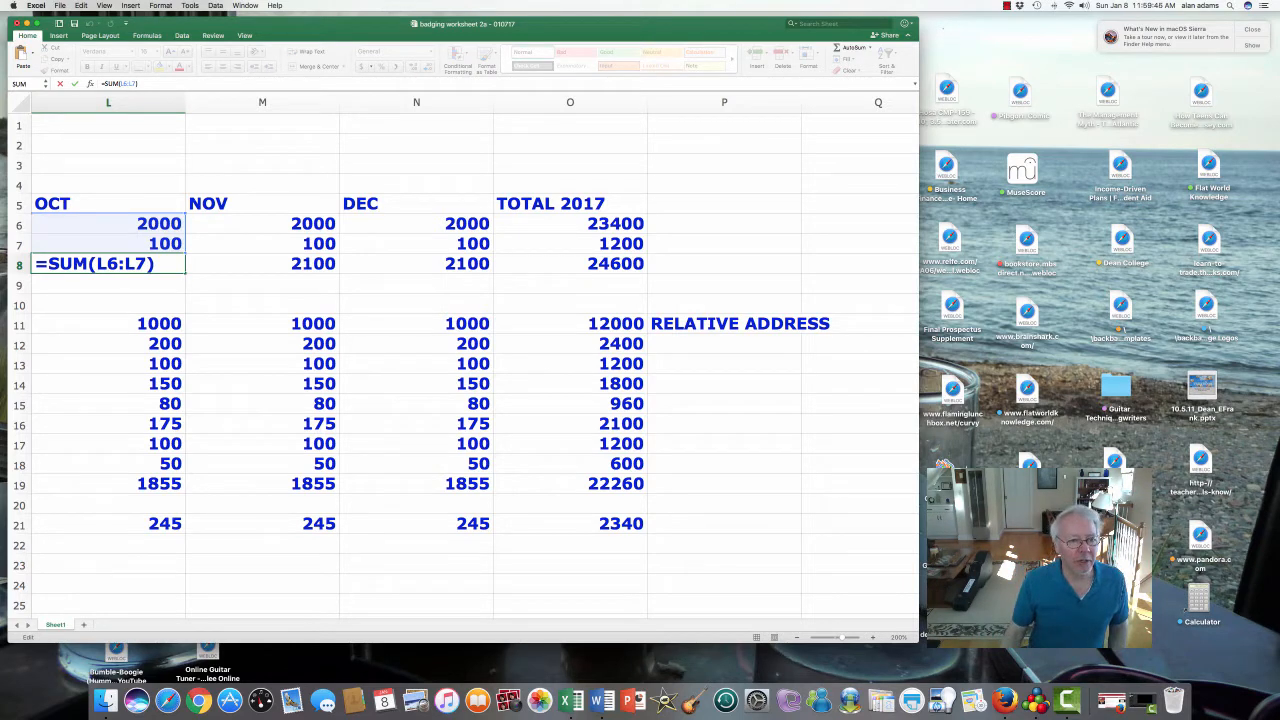
pyautogui.click(108, 224)
pyautogui.click(108, 244)
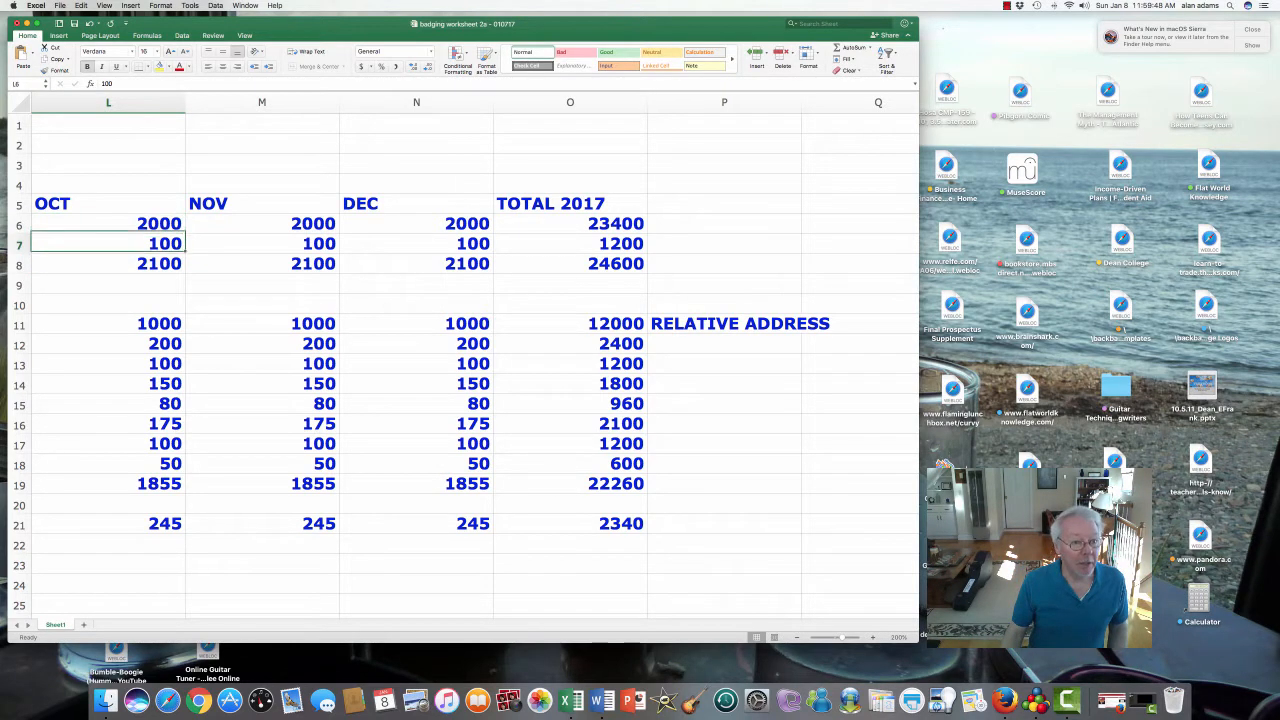
pyautogui.click(108, 264)
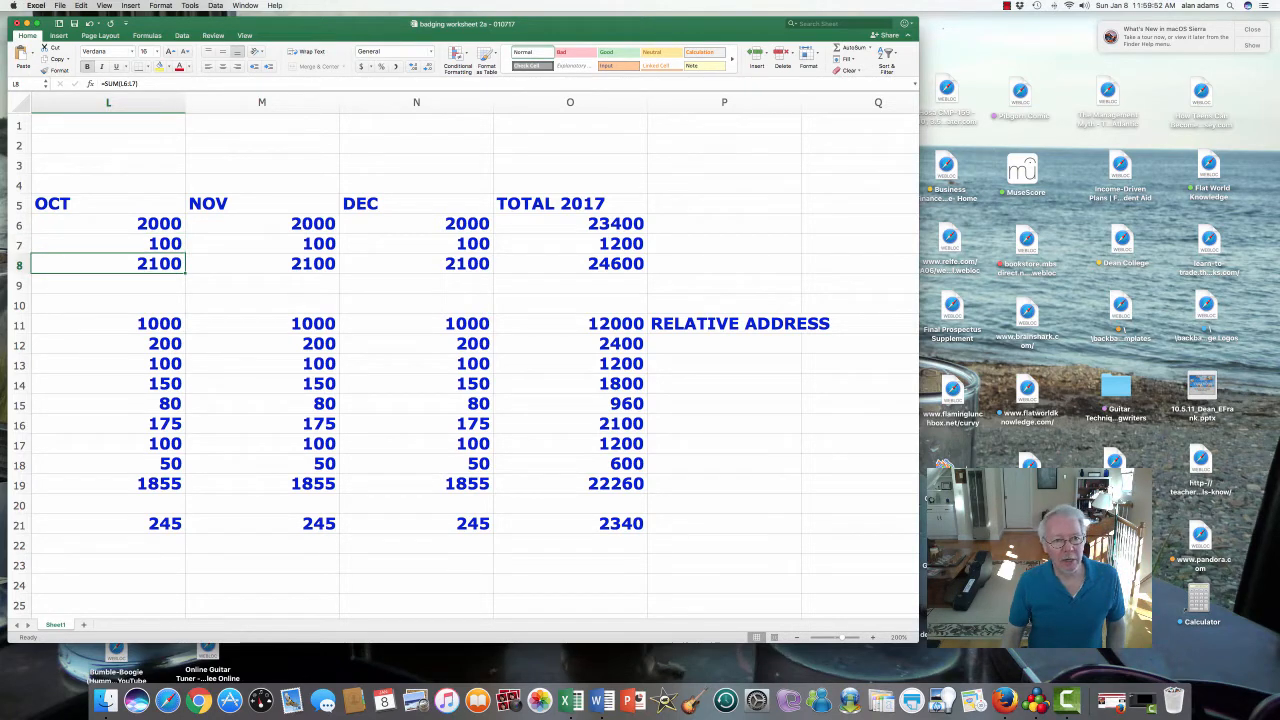
pyautogui.click(262, 264)
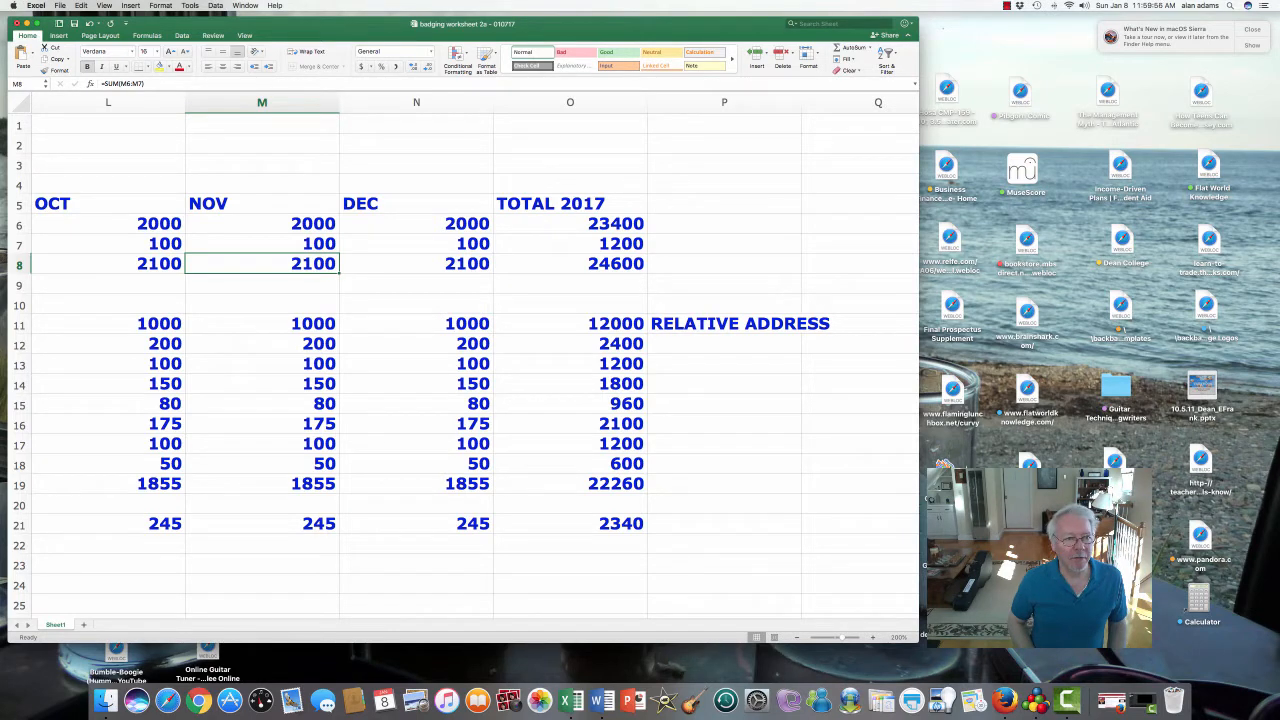
pyautogui.click(416, 264)
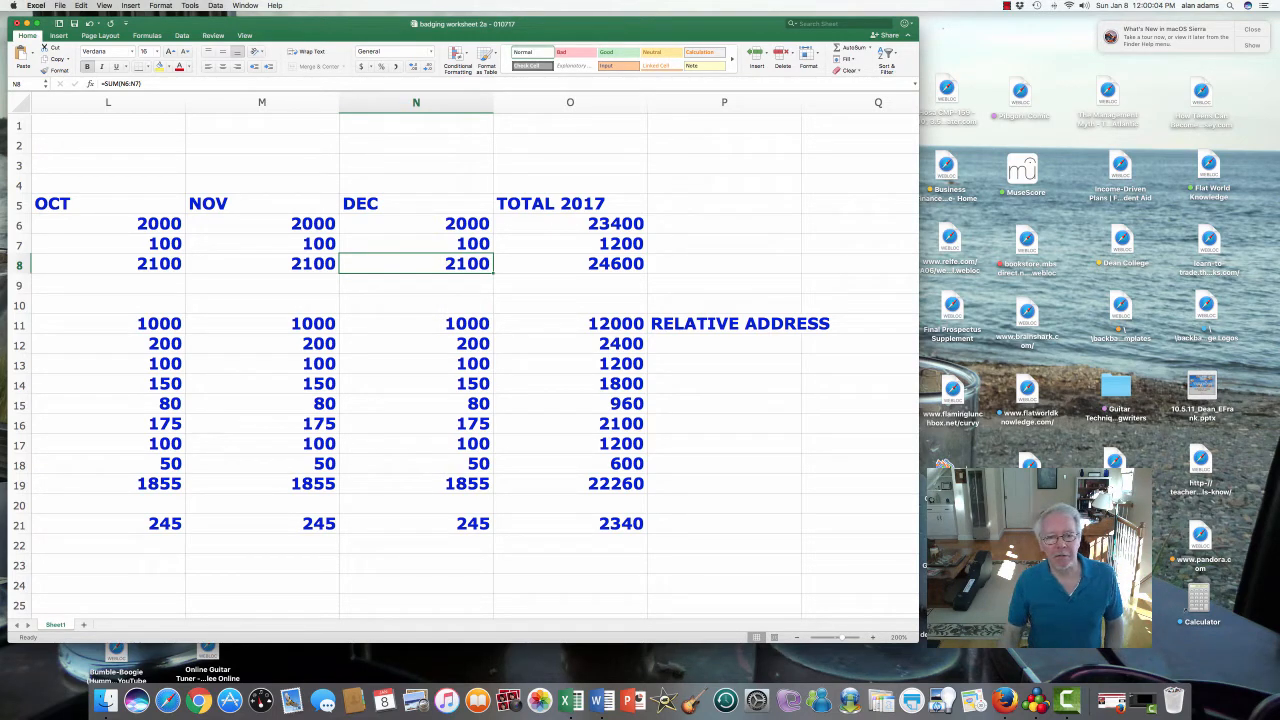
# - Enter RELATIVE ADDRESS in P2 and delete the old note from P11
pyautogui.click(724, 344)
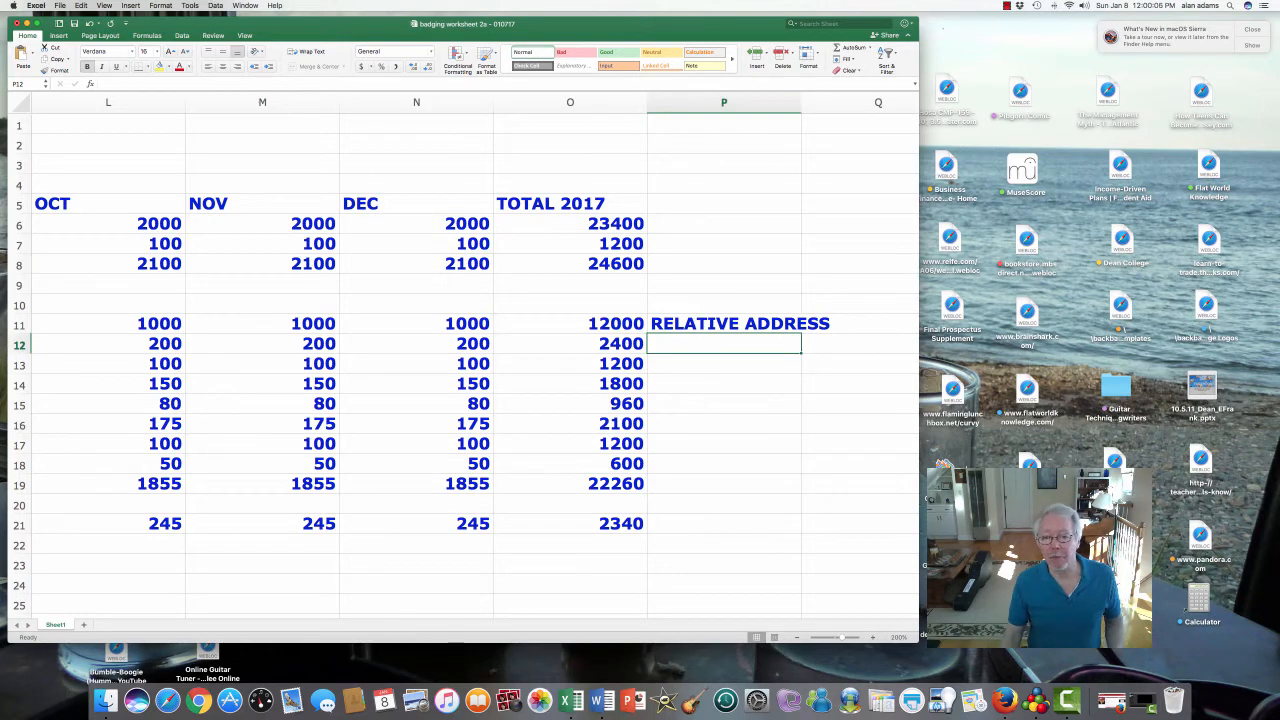
pyautogui.click(724, 324)
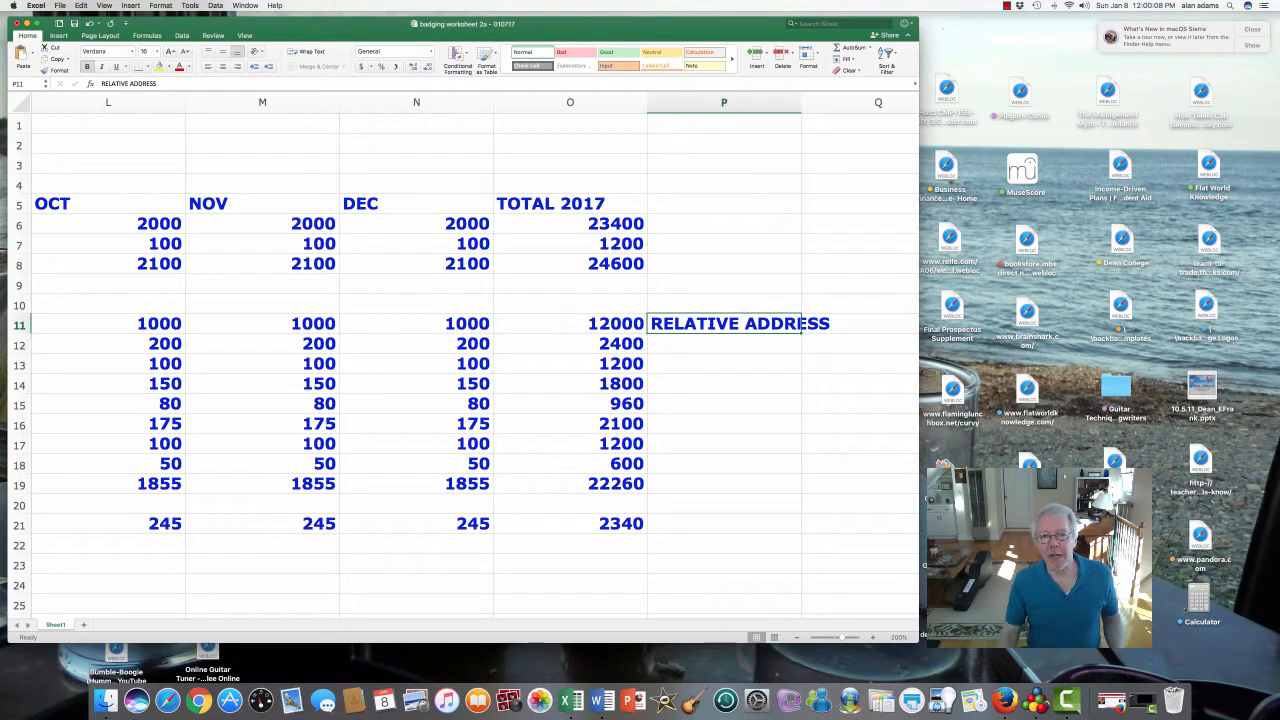
pyautogui.click(724, 144)
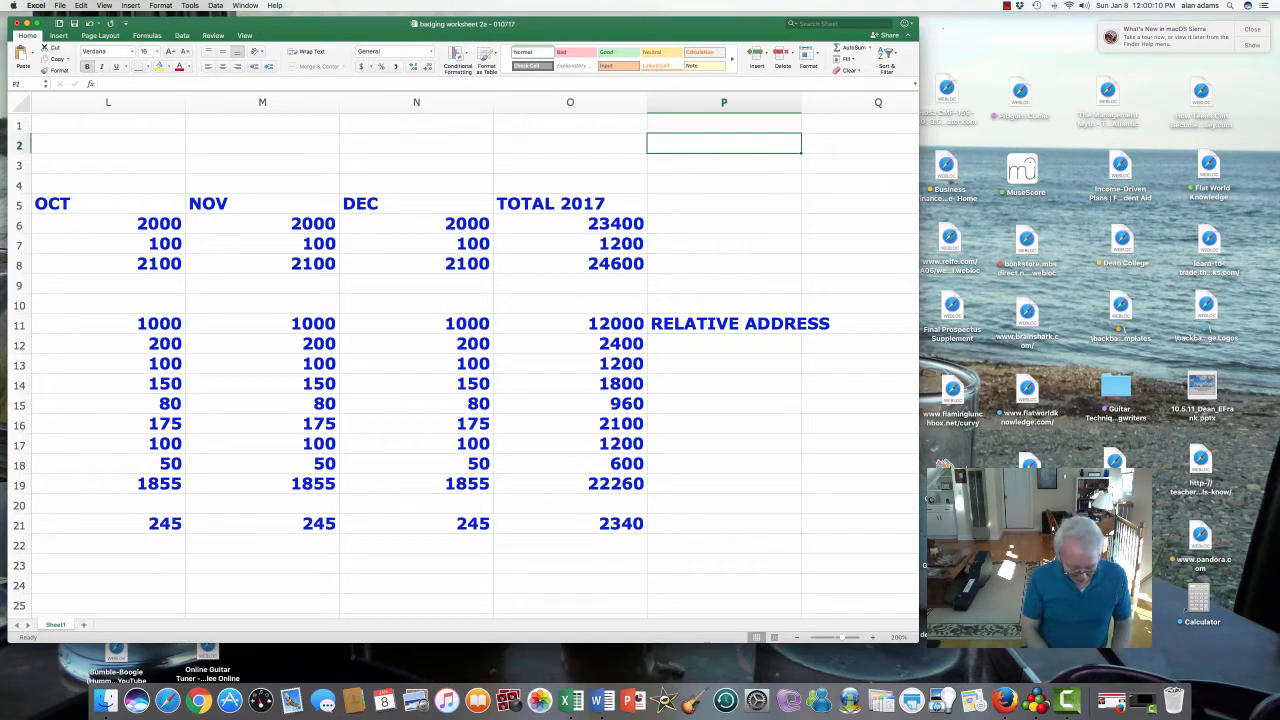
pyautogui.write('RELATIVE ADD')
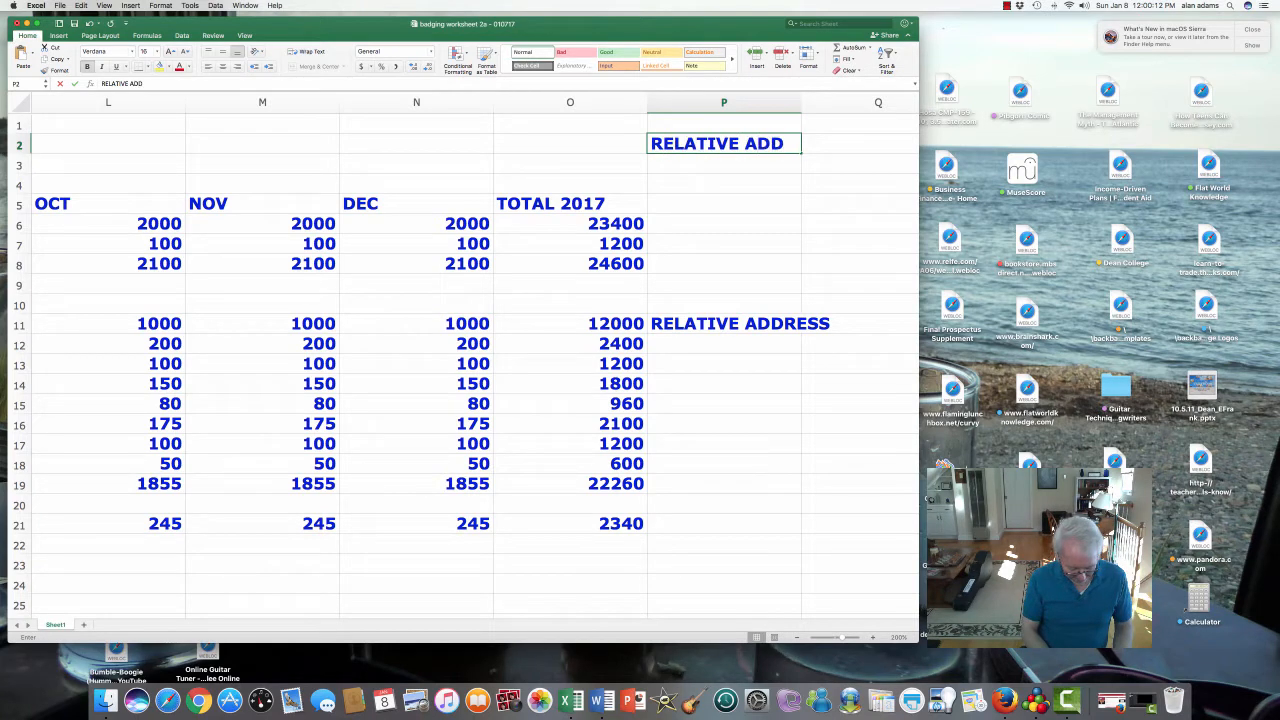
pyautogui.write('RESS')
pyautogui.press('Return')
pyautogui.press('Down')
pyautogui.press('Down')
pyautogui.press('Down')
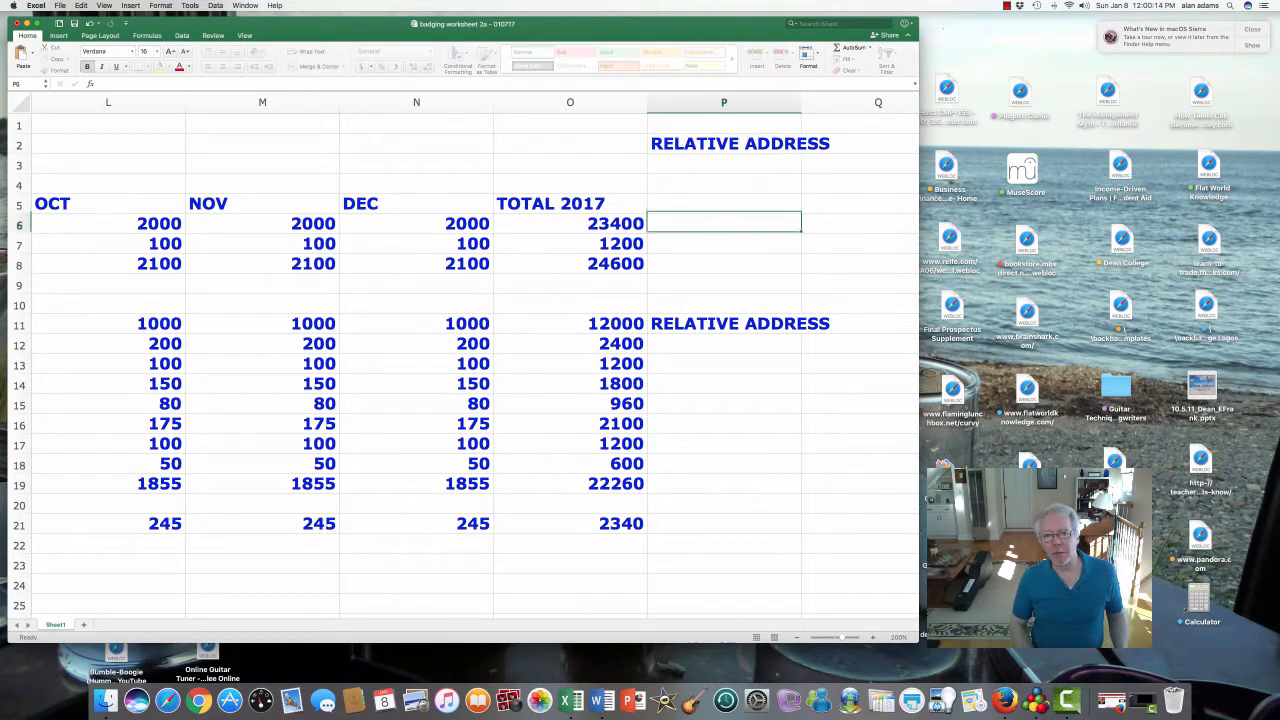
pyautogui.press('Down')
pyautogui.press('Down')
pyautogui.press('Down')
pyautogui.press('Down')
pyautogui.press('Down')
pyautogui.press('Delete')
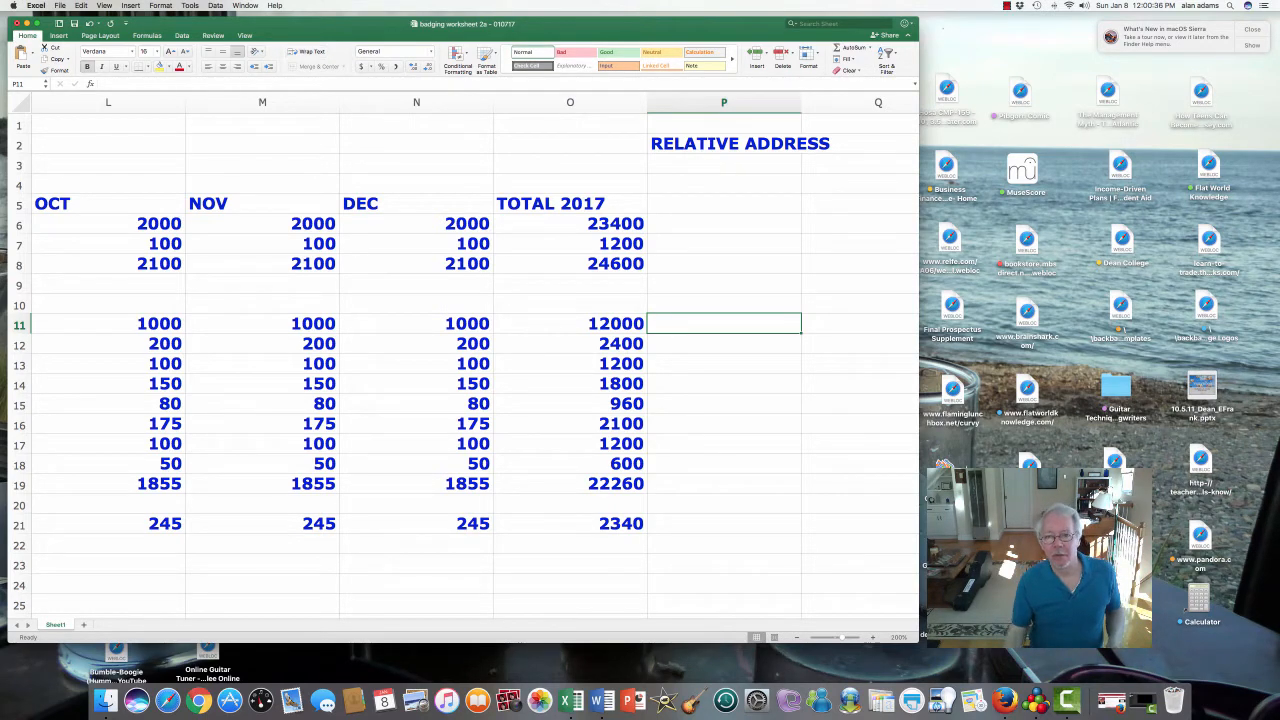
# - Enter VS. FIXED (OR ABSOLUTE) ADDRESS in P3 beneath the heading, then return to column A
pyautogui.click(724, 203)
pyautogui.click(724, 163)
pyautogui.write('V')
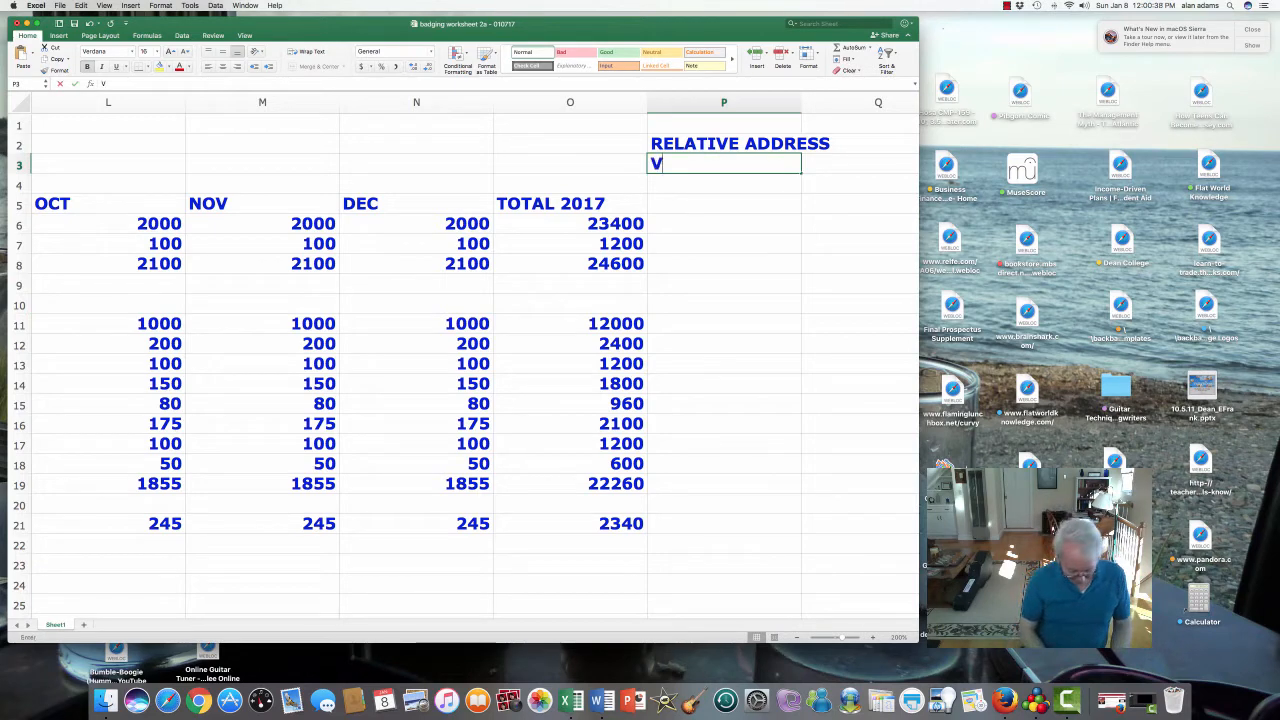
pyautogui.write('S. ')
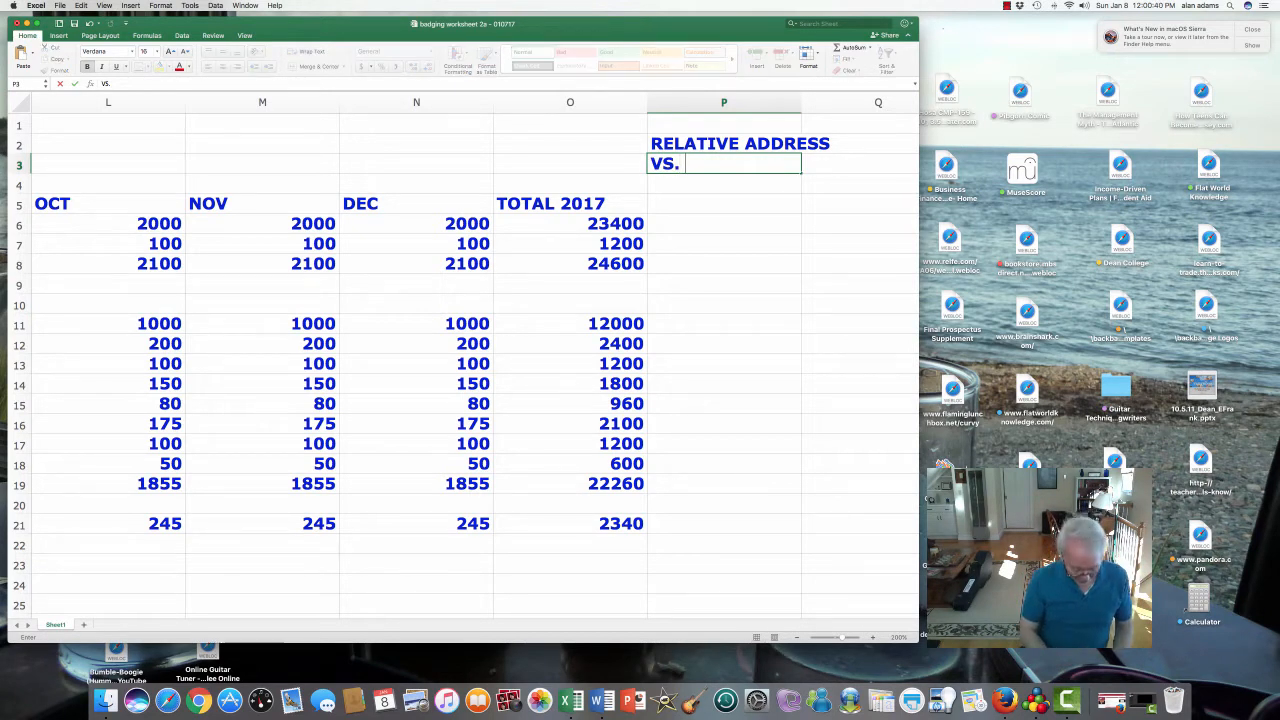
pyautogui.write('FIXED')
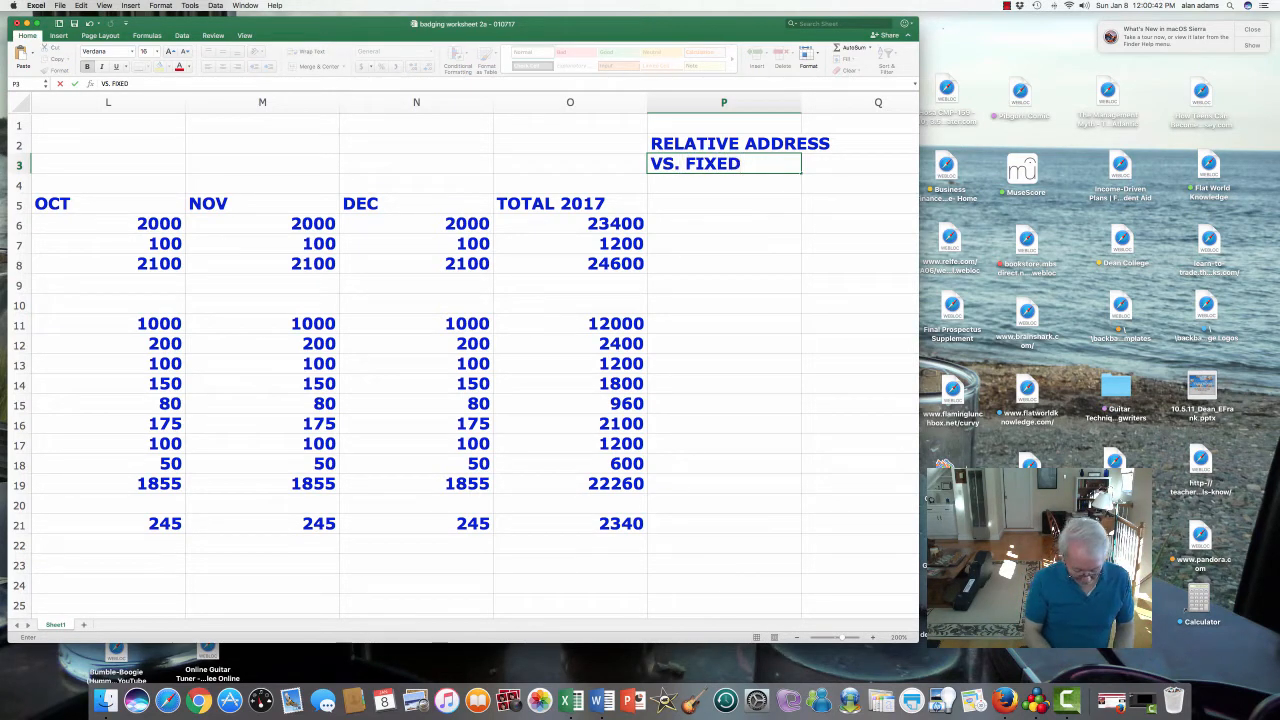
pyautogui.write(' (OR AB')
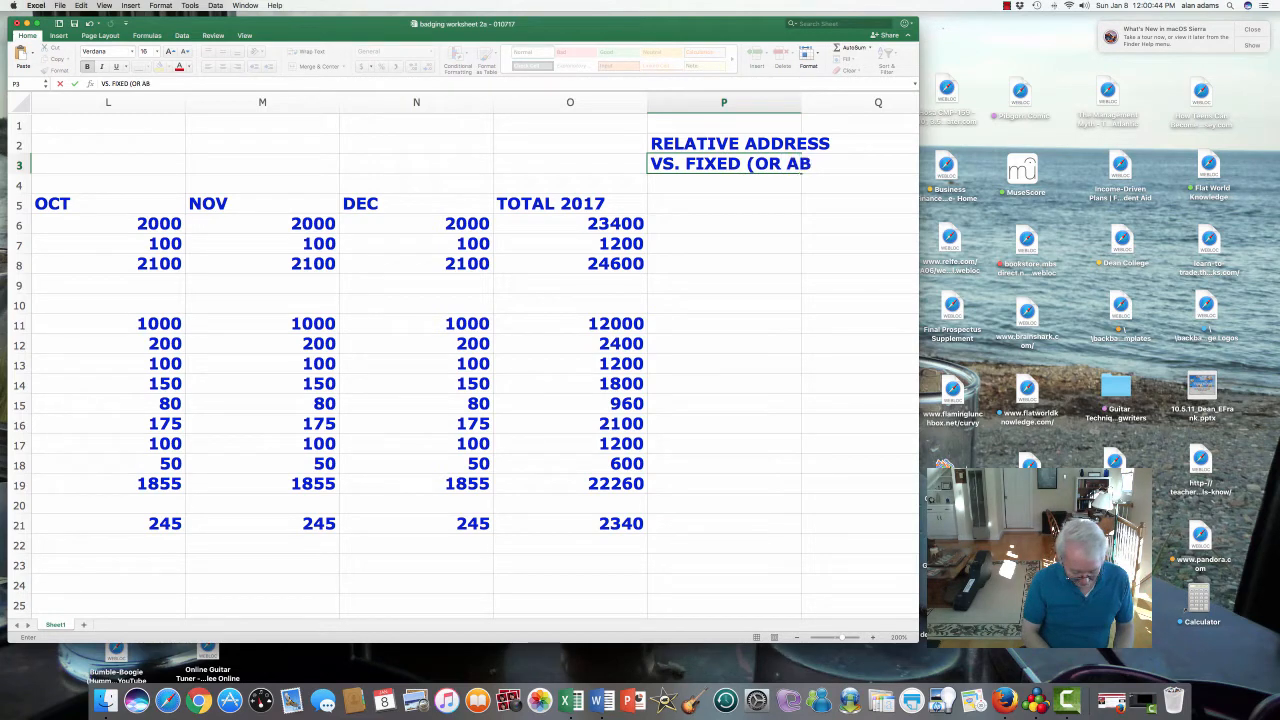
pyautogui.write('SOLUTE) ADD')
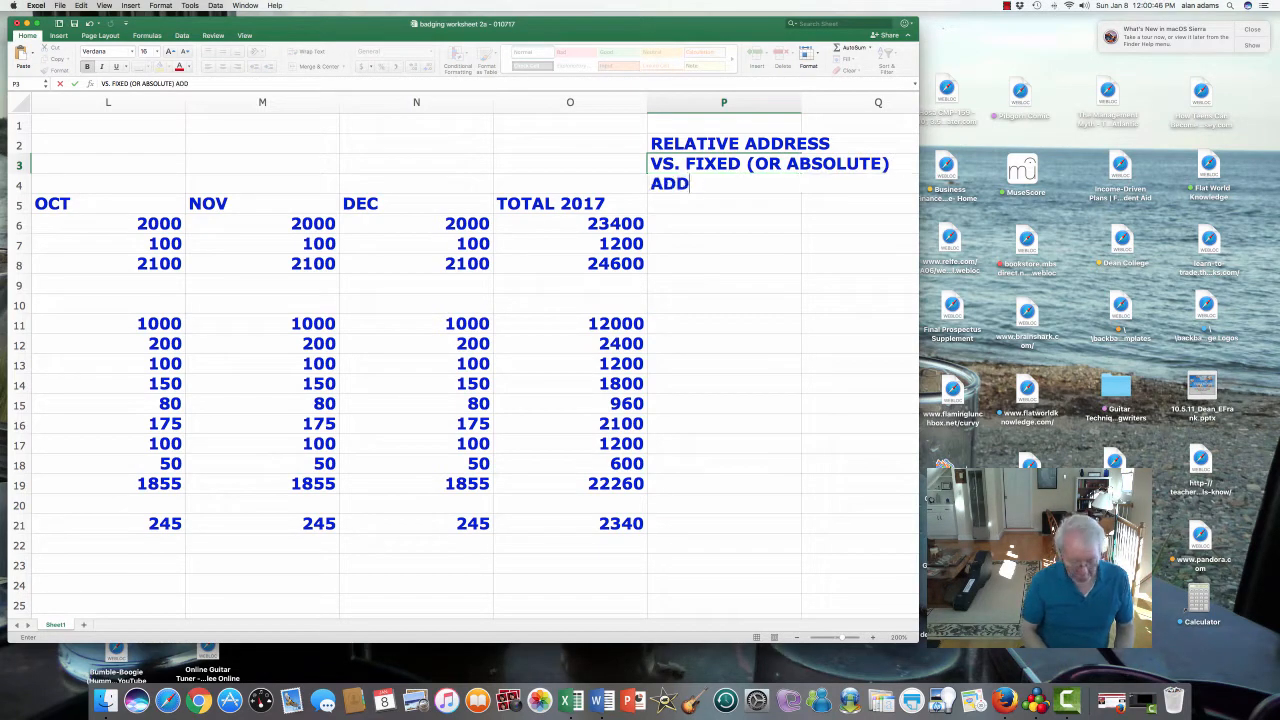
pyautogui.write('RESS')
pyautogui.press('Return')
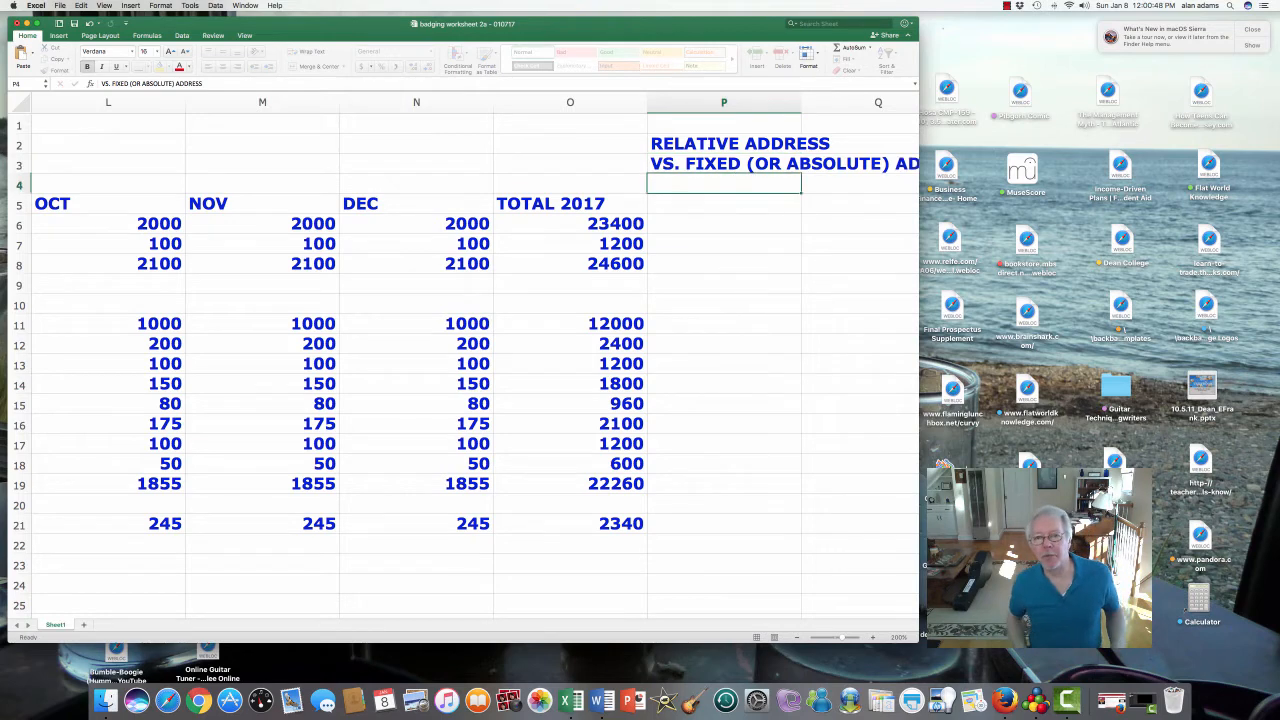
pyautogui.press('Right')
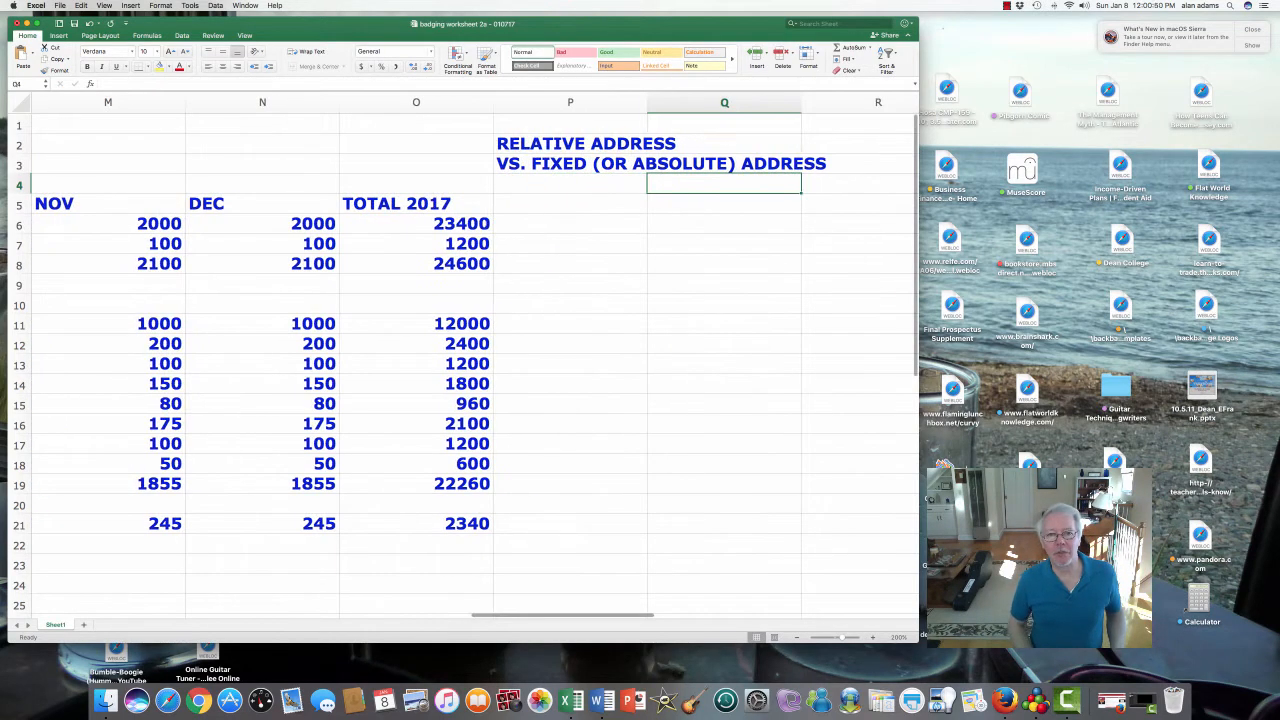
pyautogui.press('Left')
pyautogui.press('Up')
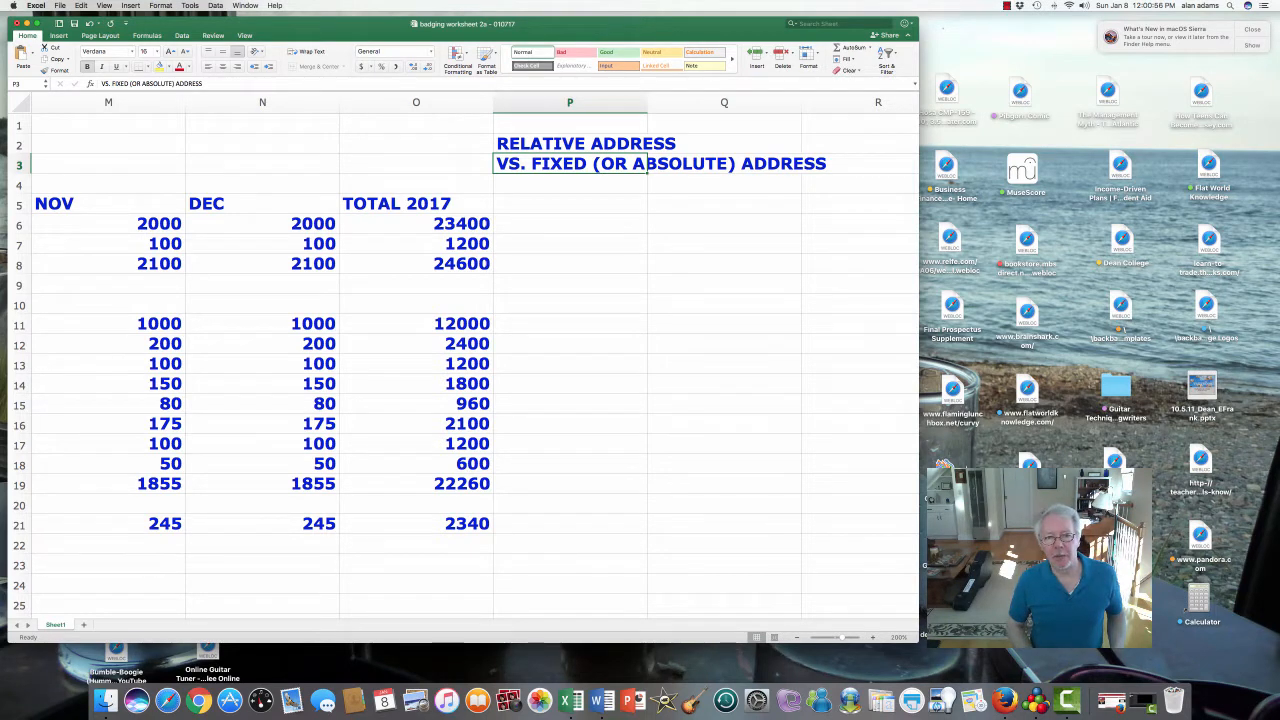
pyautogui.press('Up')
pyautogui.press('Left')
pyautogui.press('Down')
pyautogui.press('Right')
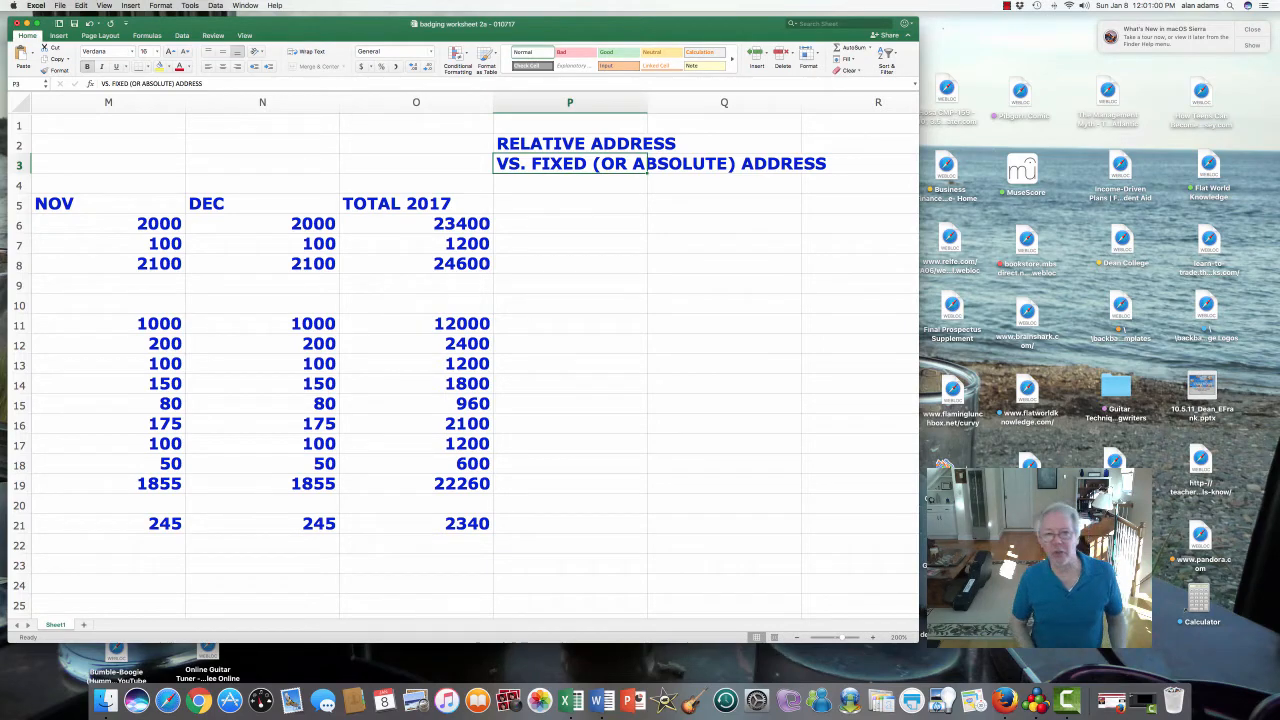
pyautogui.press('Left')
pyautogui.press('Left')
pyautogui.press('Left')
pyautogui.press('Left')
pyautogui.press('Left')
pyautogui.press('Left')
pyautogui.press('Left')
pyautogui.press('Left')
pyautogui.press('Left')
pyautogui.press('Left')
pyautogui.press('Left')
pyautogui.press('Left')
pyautogui.press('Left')
pyautogui.press('Left')
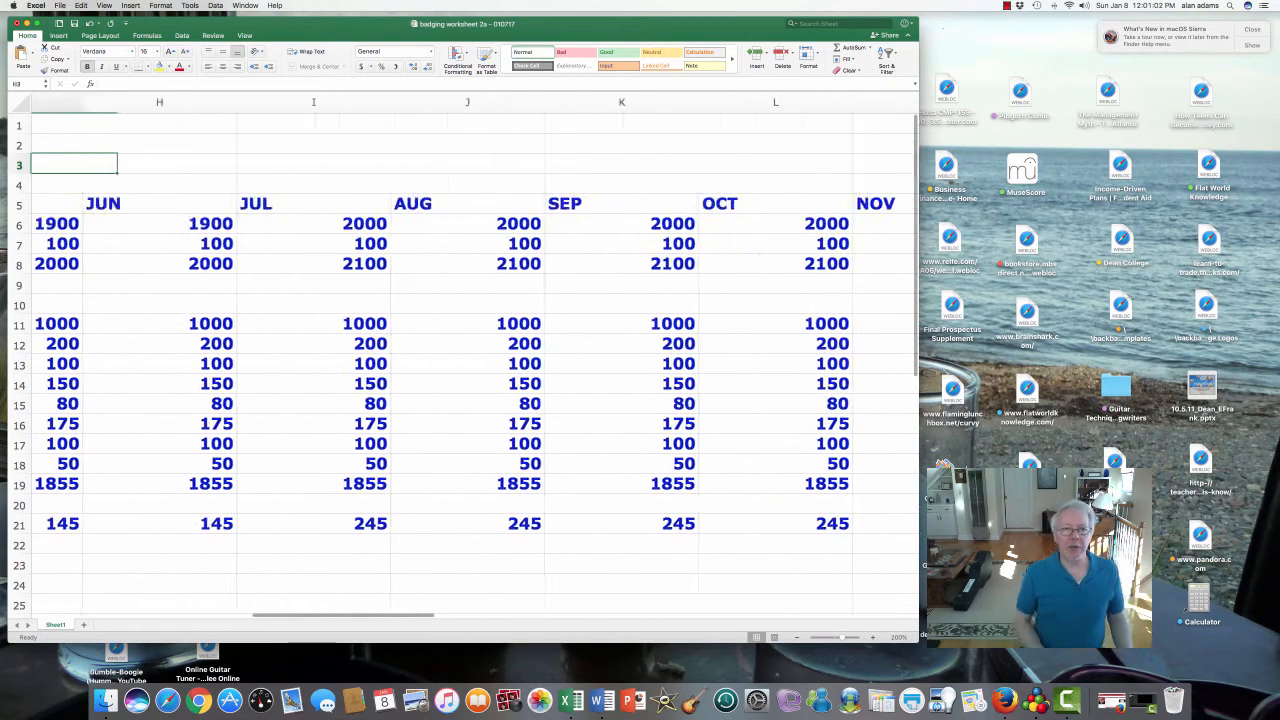
pyautogui.press('Left')
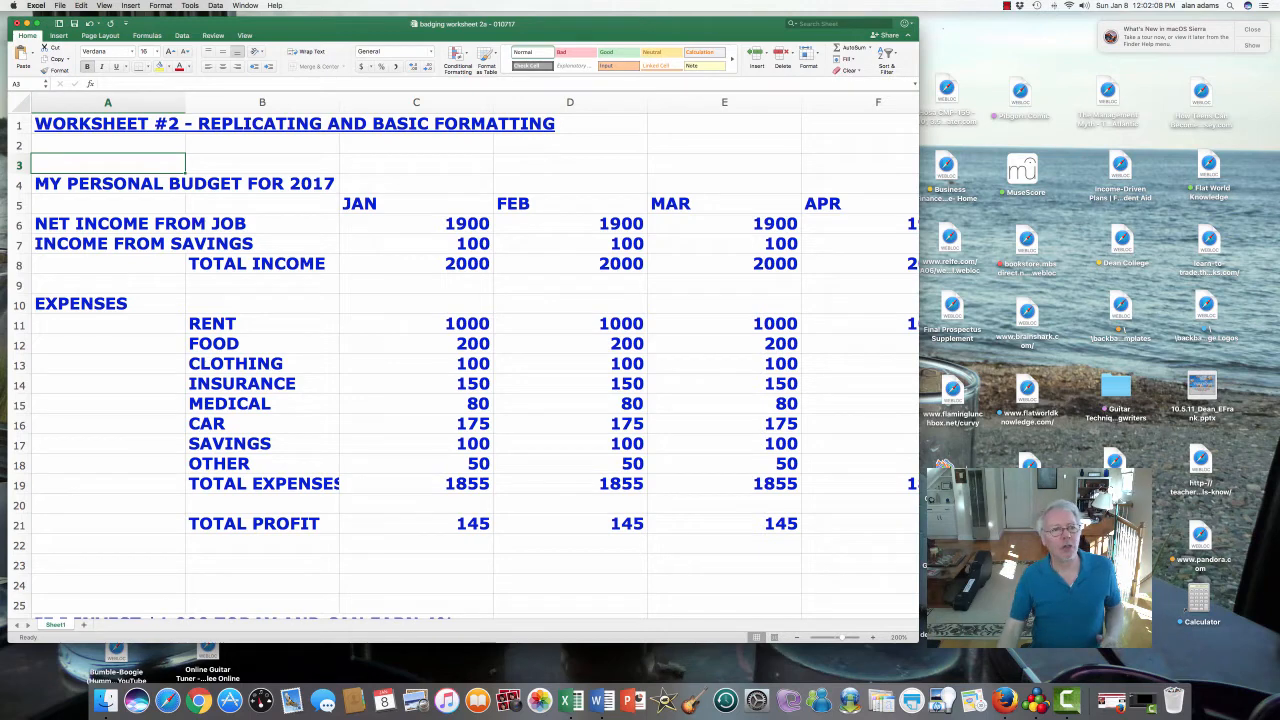
pyautogui.click(490, 128)
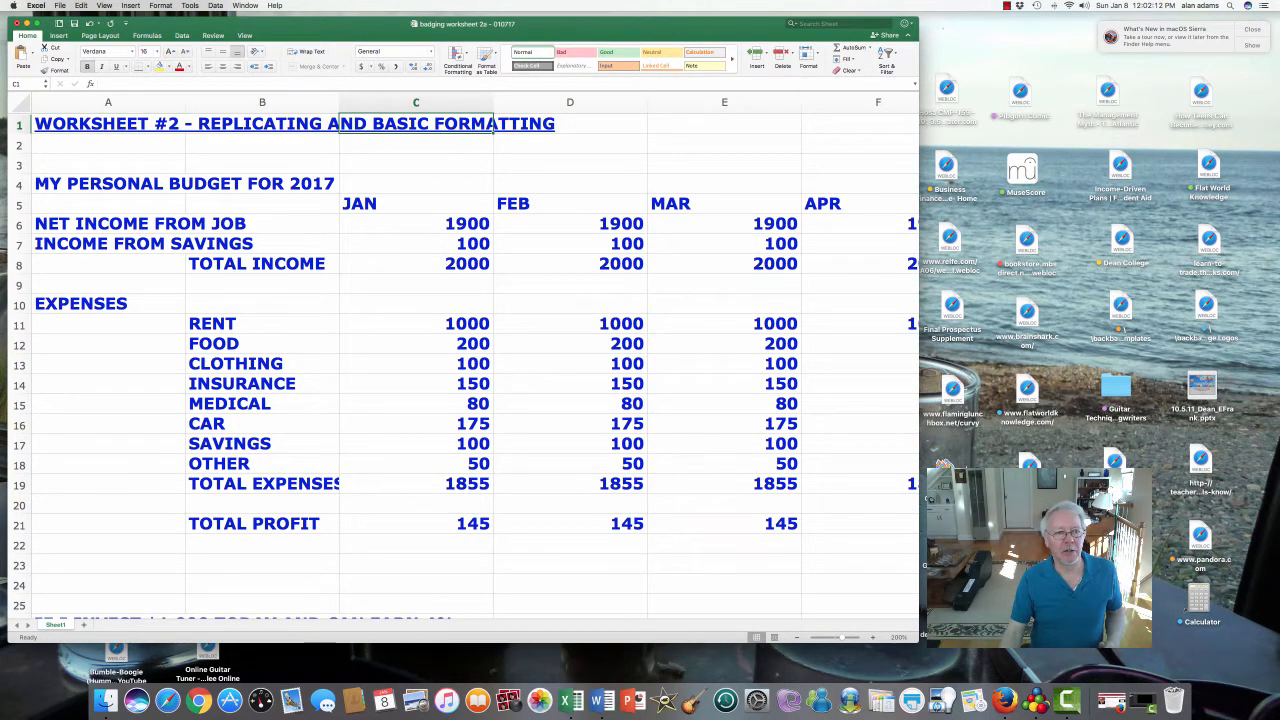
pyautogui.moveTo(60, 124); pyautogui.dragTo(645, 128)
pyautogui.click(488, 128)
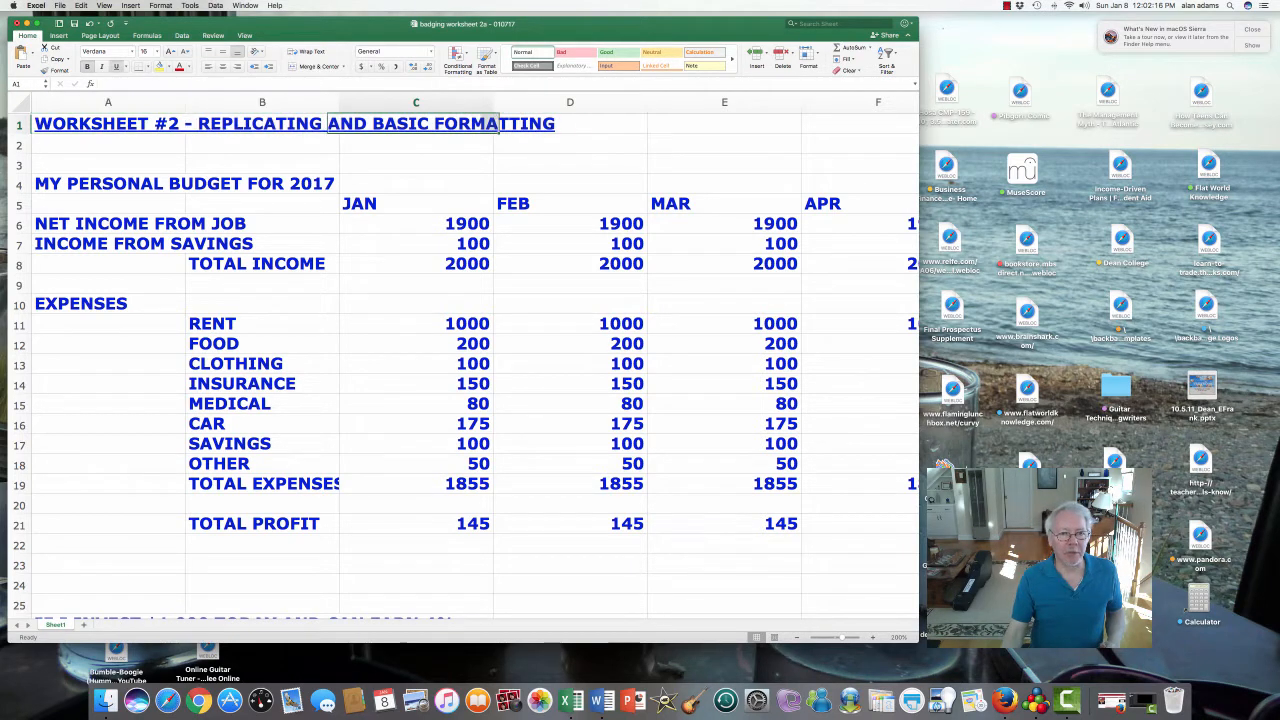
pyautogui.click(184, 127)
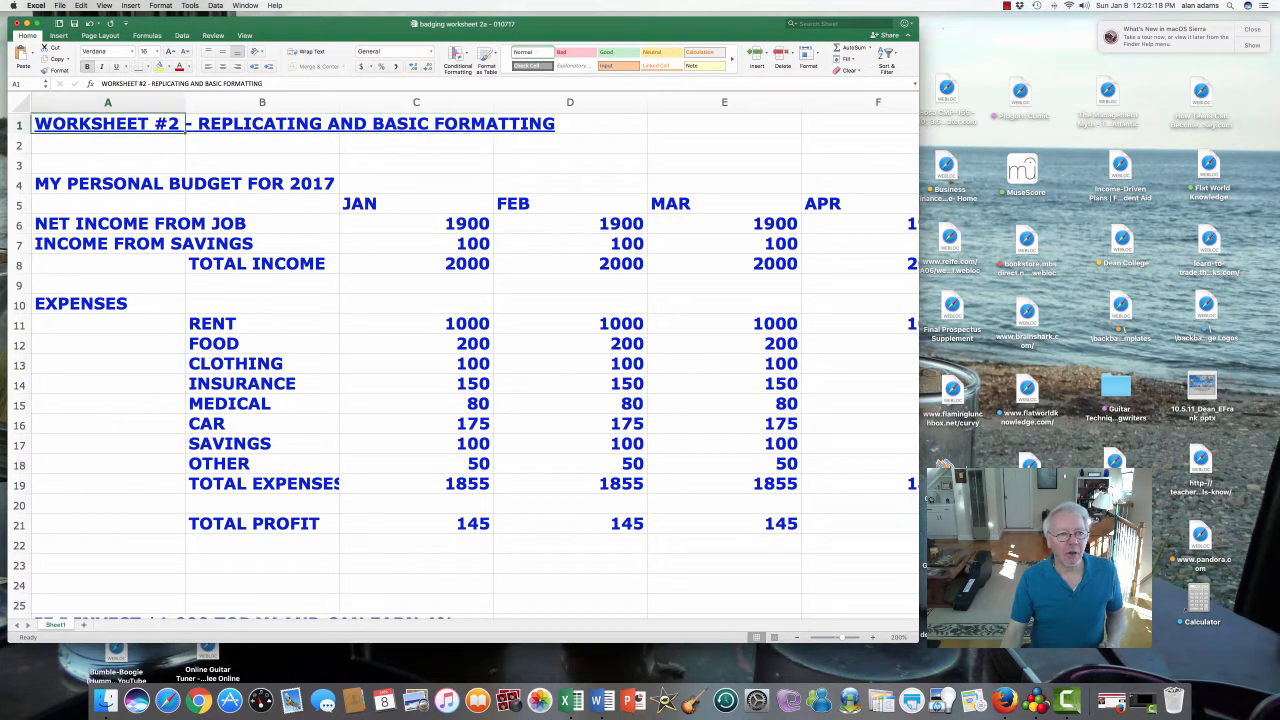
pyautogui.moveTo(184, 127); pyautogui.dragTo(645, 128)
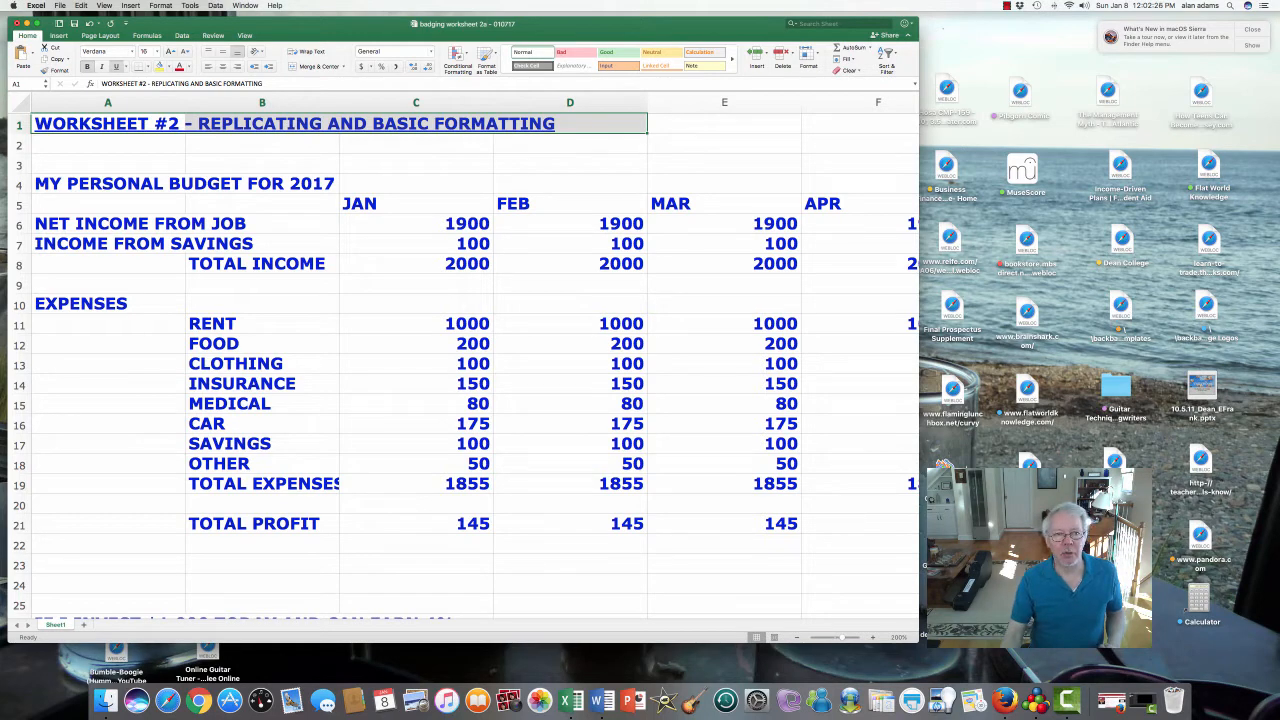
pyautogui.click(262, 124)
pyautogui.click(416, 124)
pyautogui.click(570, 124)
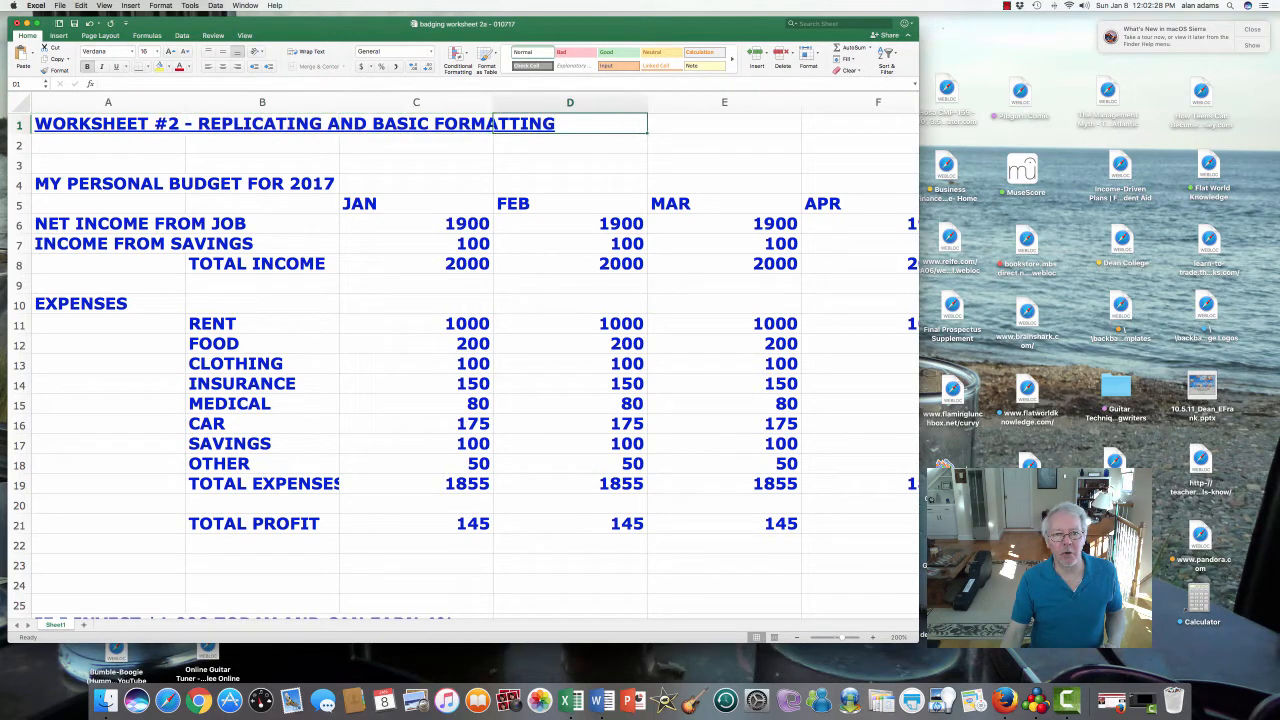
pyautogui.click(134, 127)
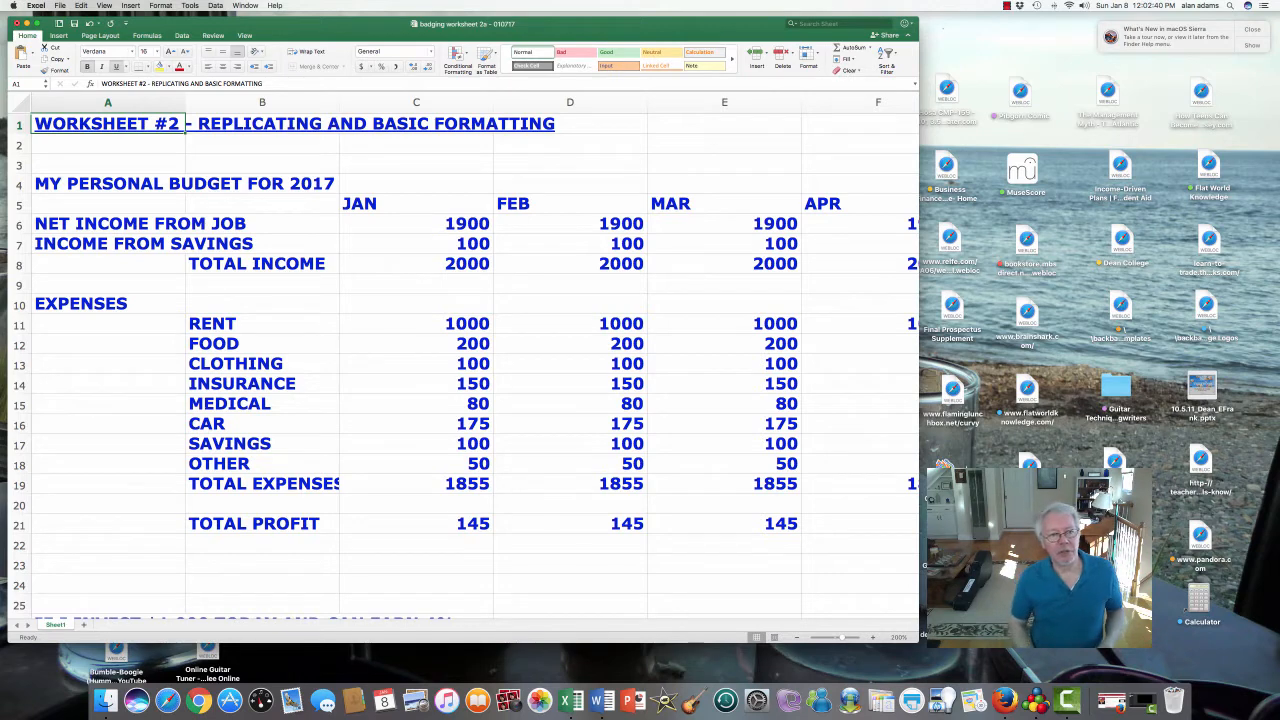
pyautogui.click(262, 124)
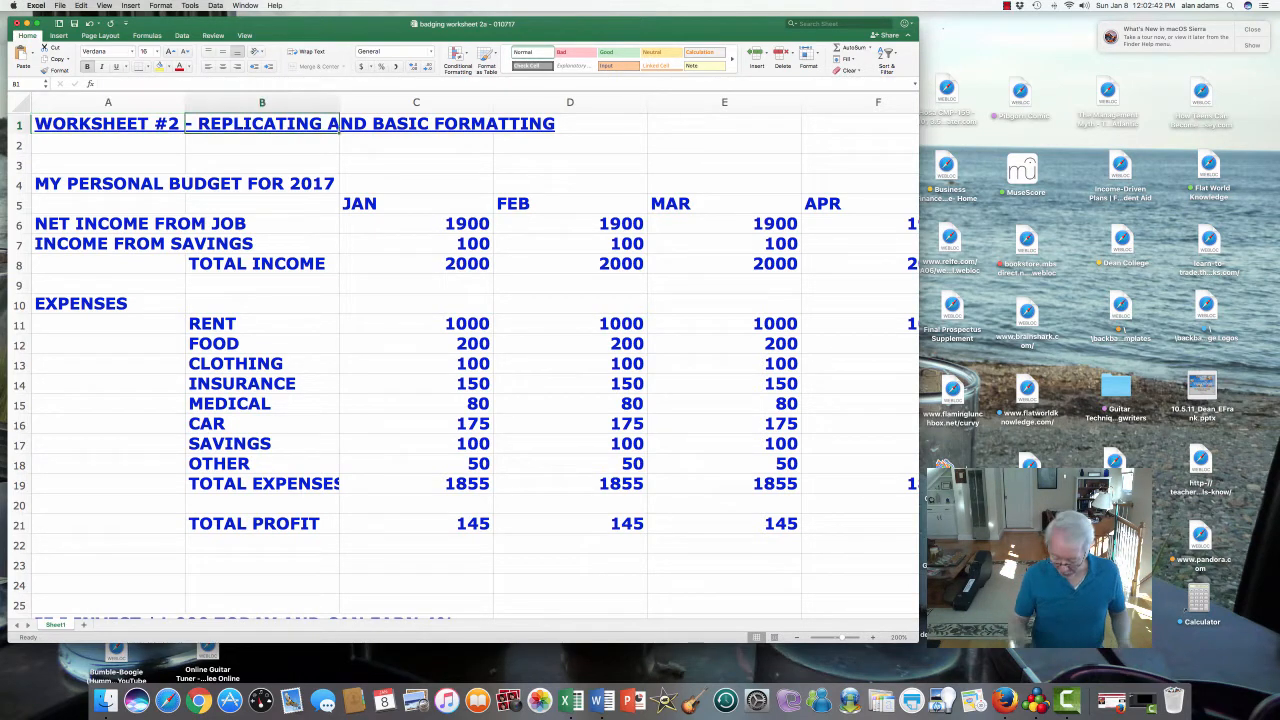
pyautogui.write('7')
pyautogui.press('Return')
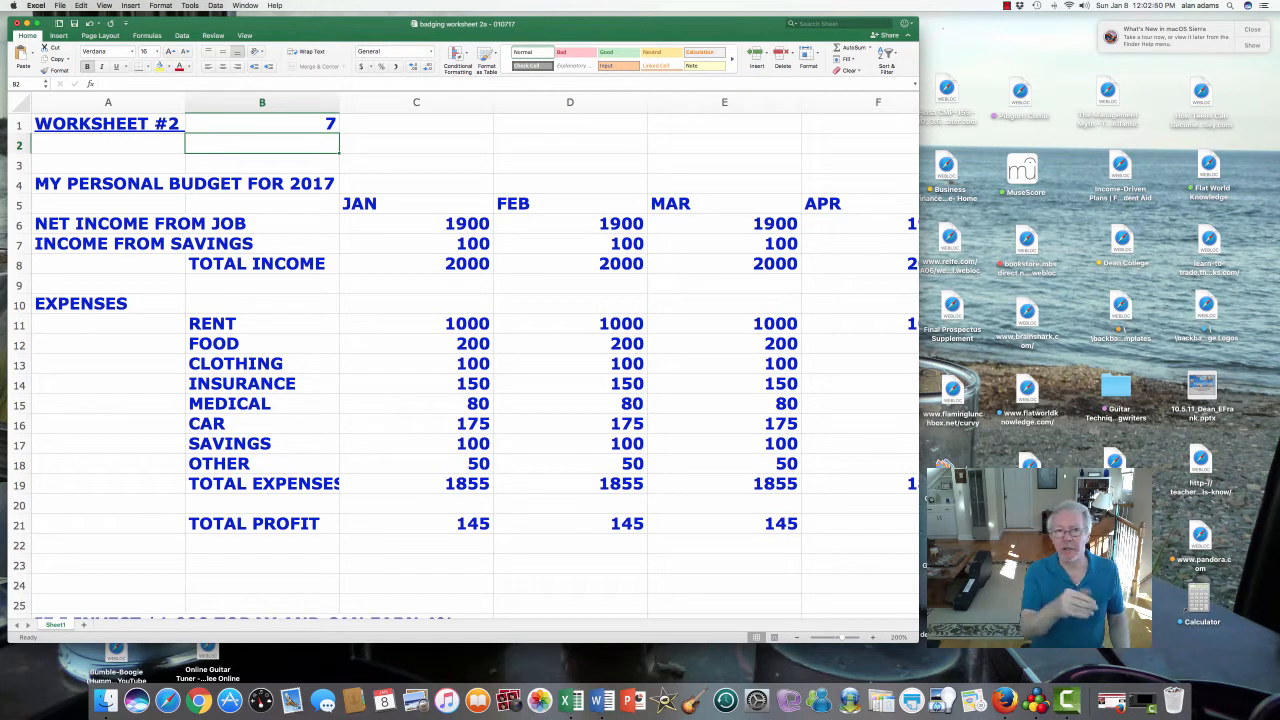
pyautogui.click(262, 124)
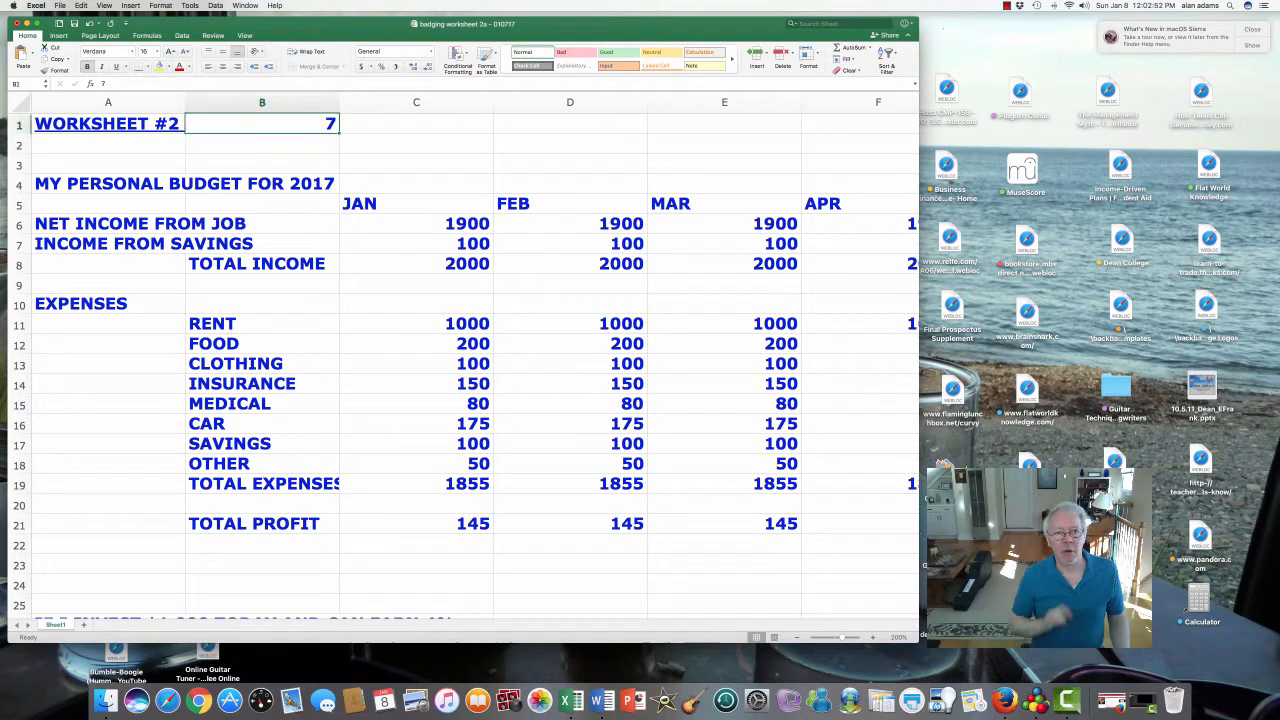
pyautogui.press('Delete')
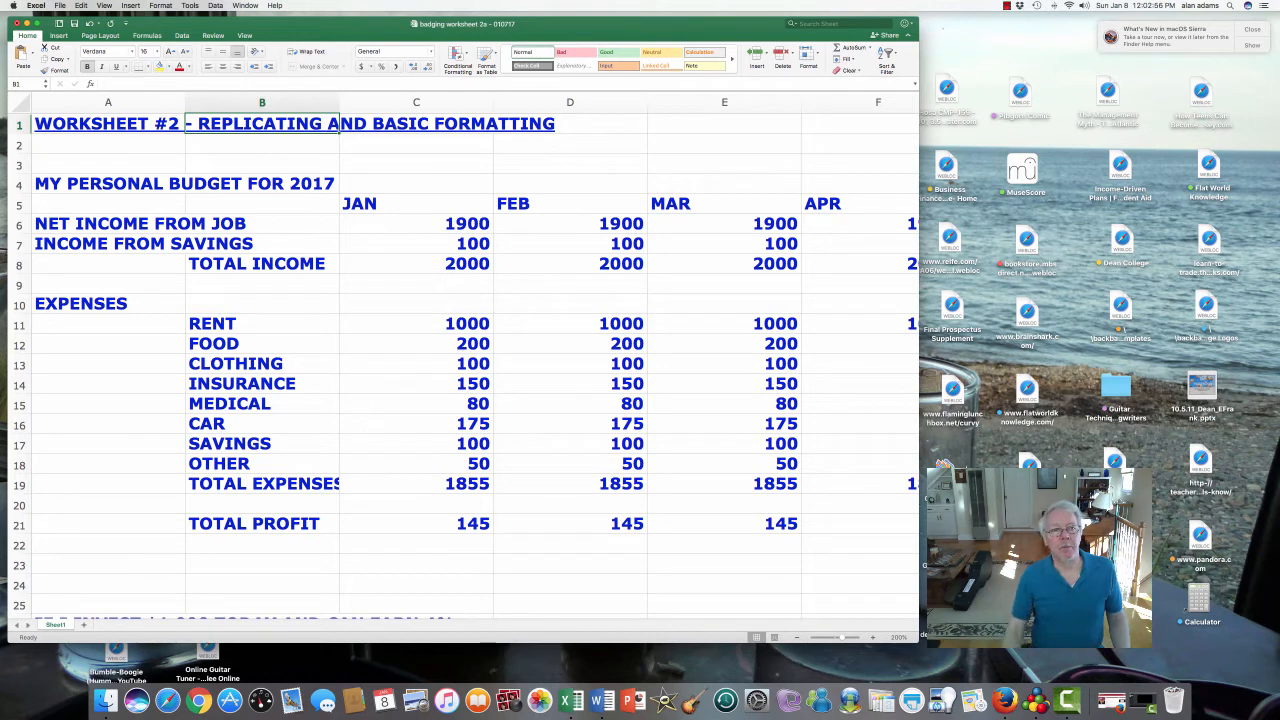
pyautogui.click(108, 144)
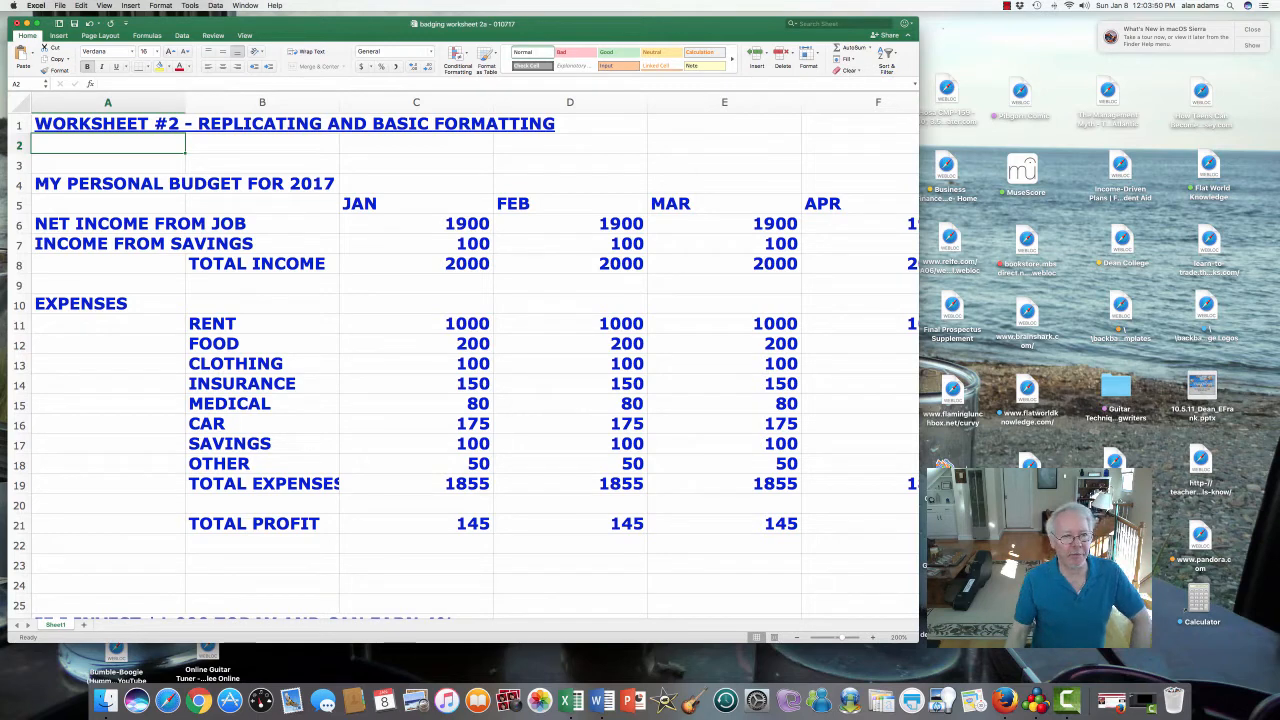
pyautogui.click(108, 184)
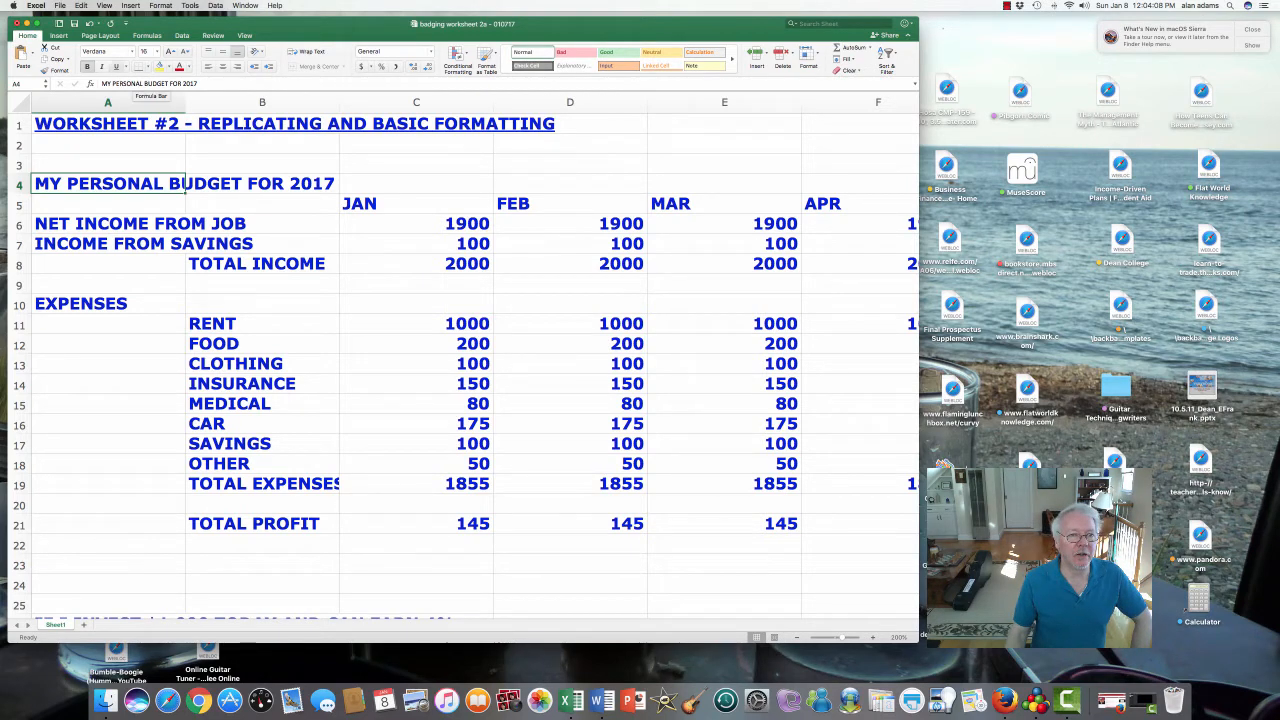
# - Underline the MY PERSONAL BUDGET FOR 2017 heading and select header row 5
pyautogui.click(116, 66)
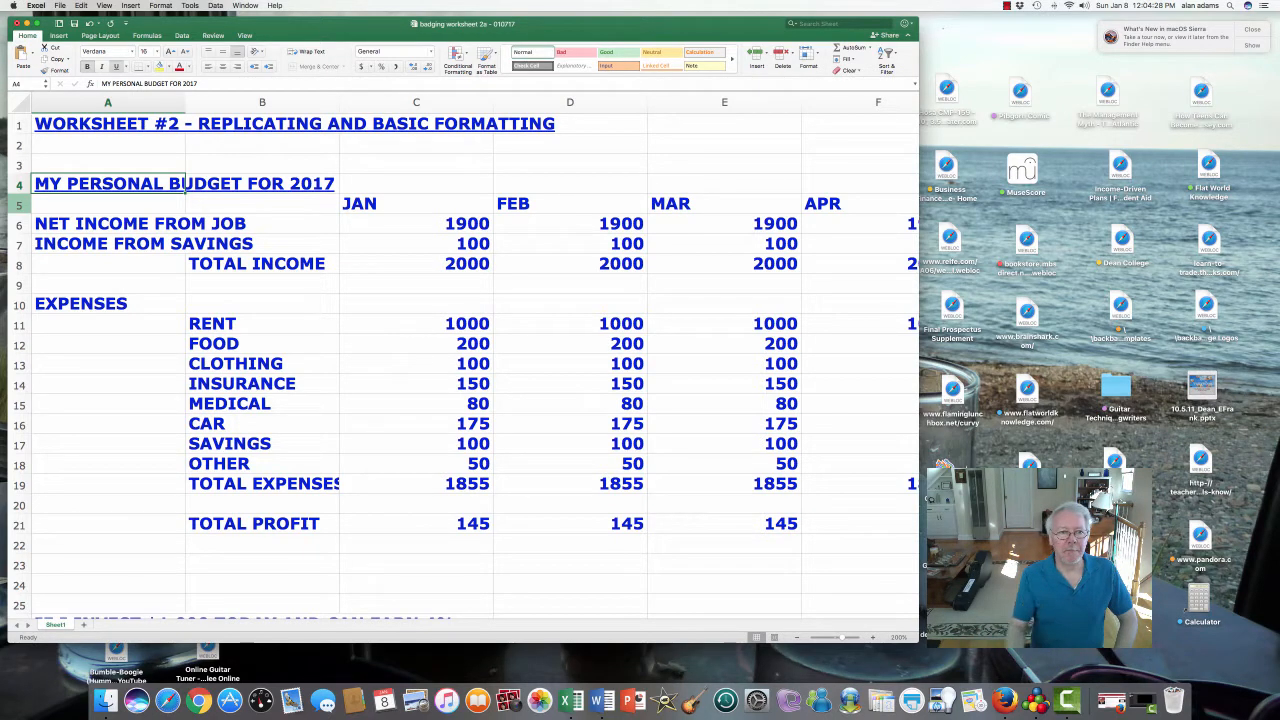
pyautogui.moveTo(400, 204); pyautogui.dragTo(860, 204)
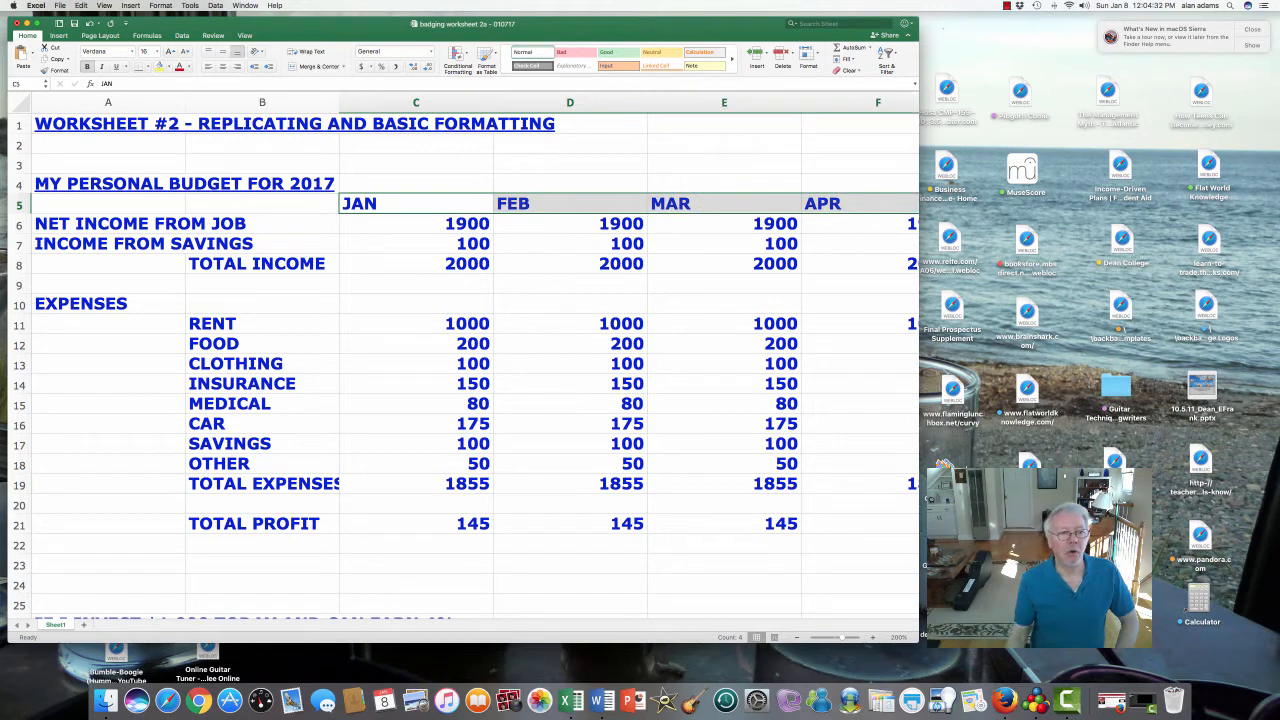
pyautogui.click(108, 204)
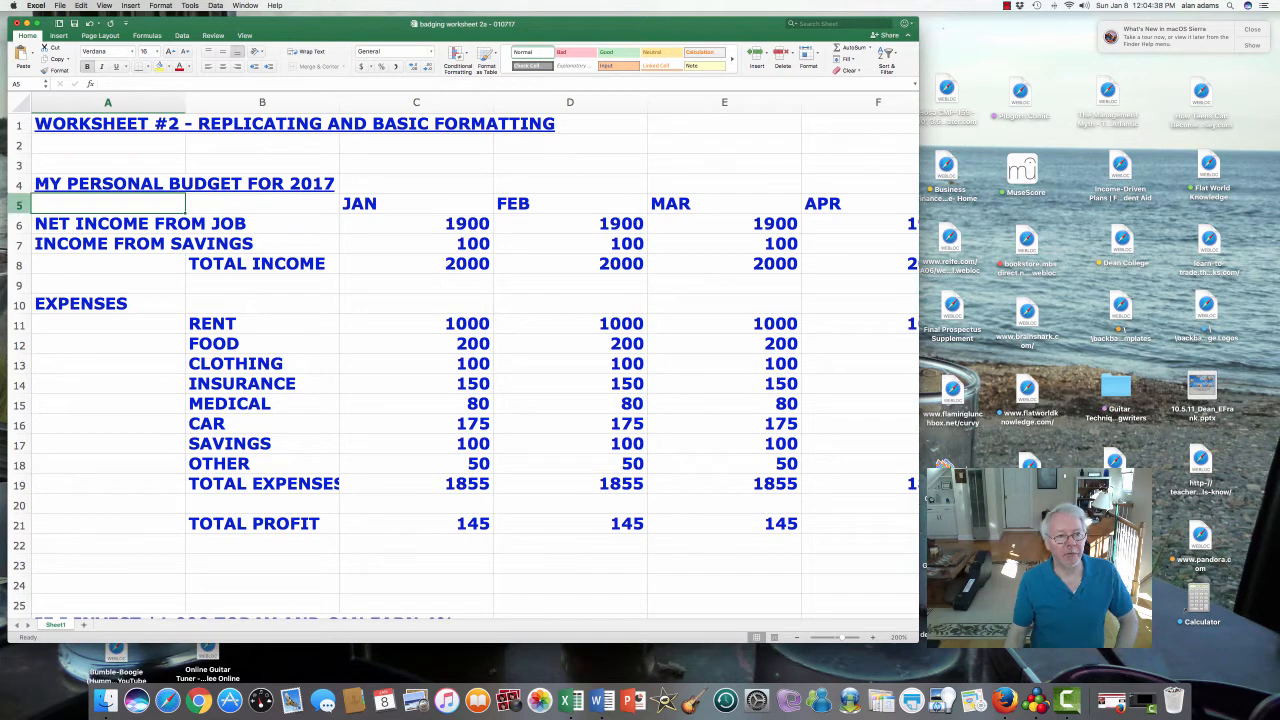
pyautogui.hotkey('shift', 'space')
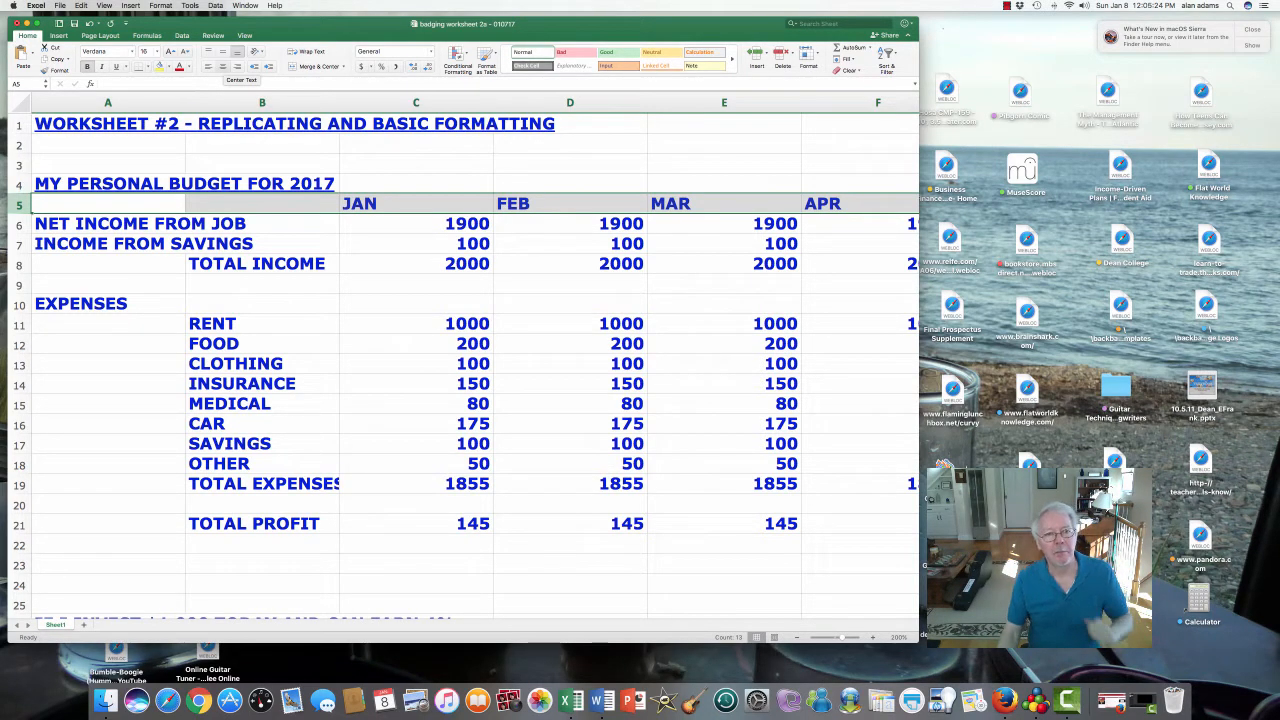
# - Centre and underline the JAN–DEC and TOTAL 2017 headers, then check along row 5
pyautogui.click(223, 66)
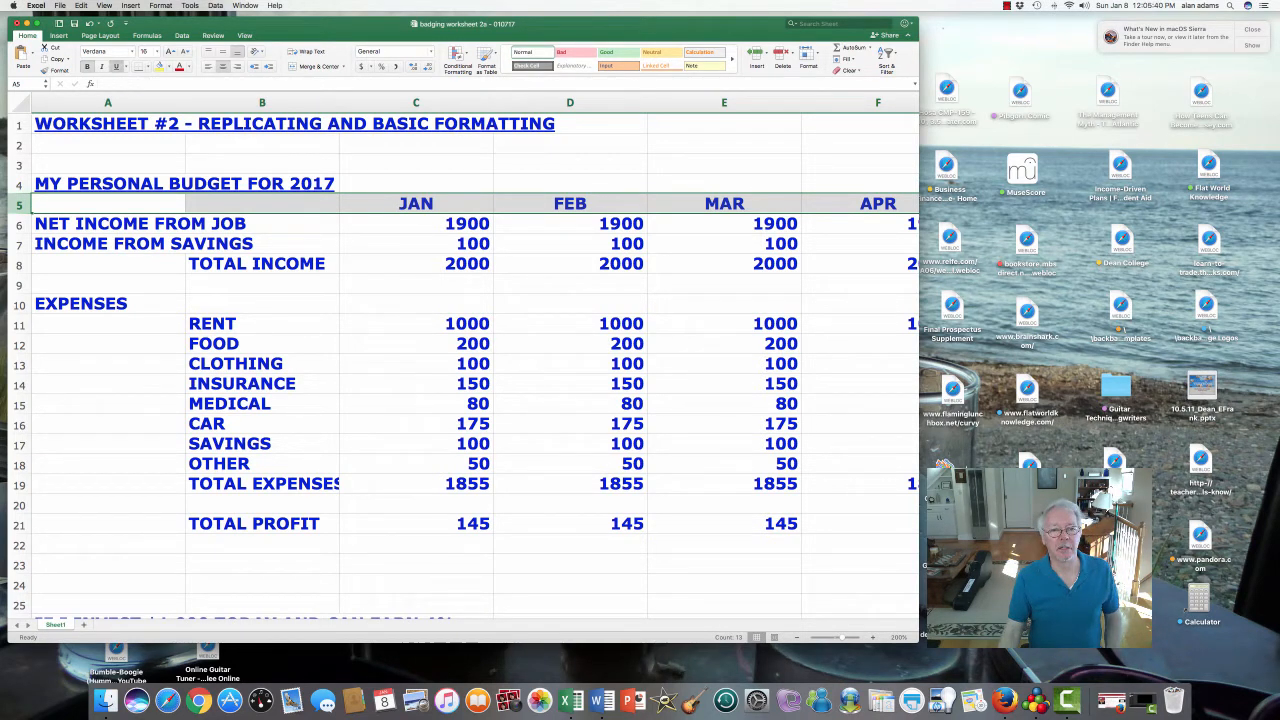
pyautogui.click(116, 66)
pyautogui.click(416, 224)
pyautogui.press('Up')
pyautogui.press('Right')
pyautogui.press('Right')
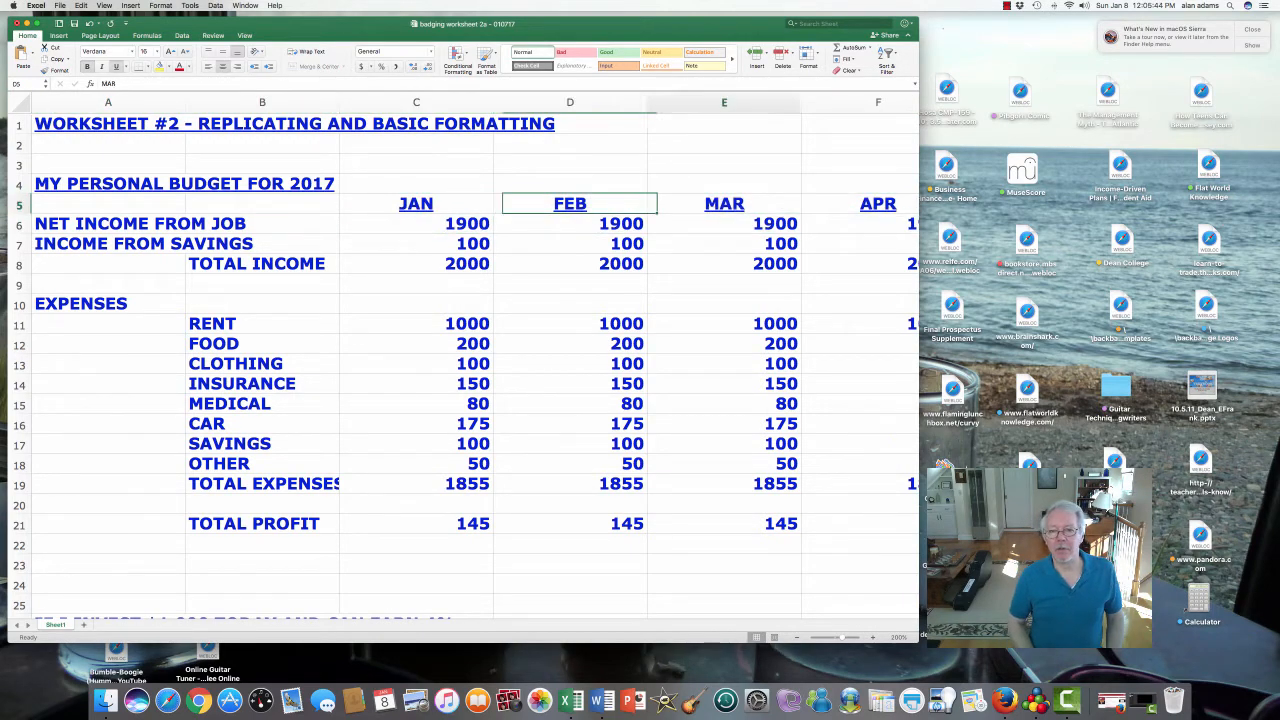
pyautogui.press('Right')
pyautogui.press('Right')
pyautogui.press('Right')
pyautogui.press('Right')
pyautogui.press('Right')
pyautogui.press('Right')
pyautogui.press('Right')
pyautogui.press('Right')
pyautogui.press('Right')
pyautogui.press('Right')
pyautogui.press('Right')
pyautogui.press('Right')
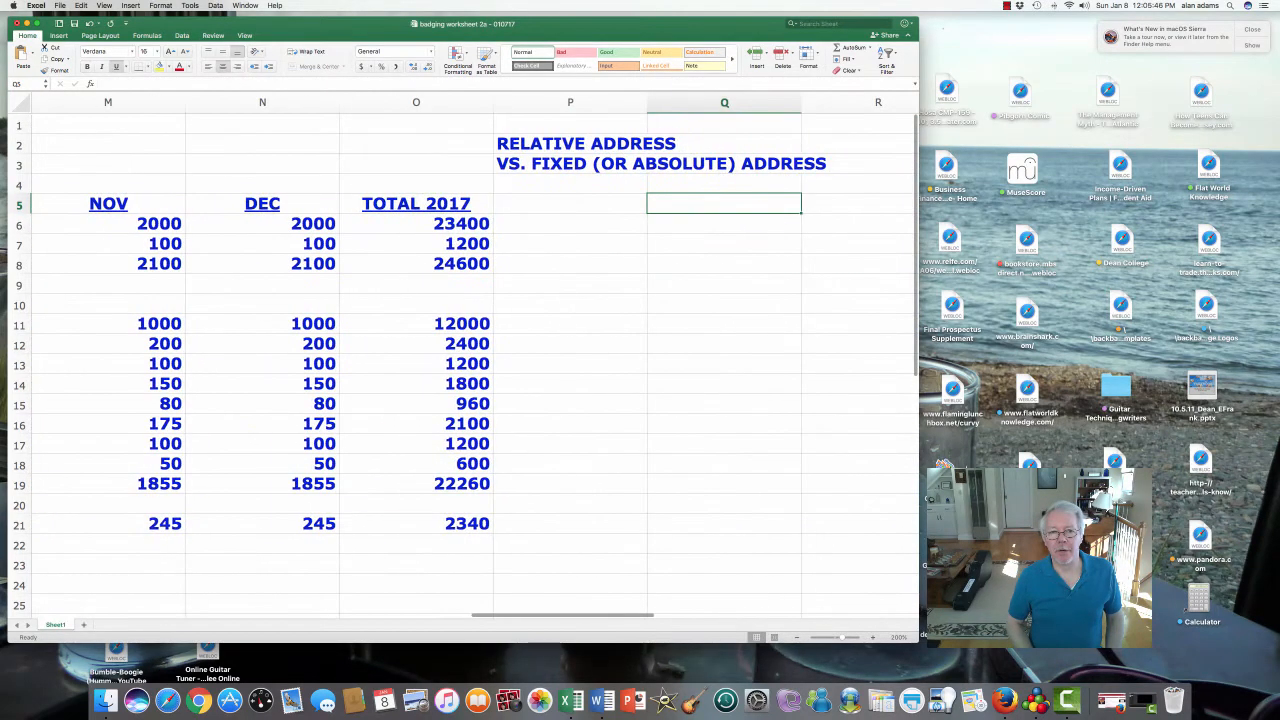
pyautogui.press('Left')
pyautogui.press('Left')
pyautogui.press('Left')
pyautogui.press('Left')
pyautogui.press('Left')
pyautogui.press('Left')
pyautogui.press('Left')
pyautogui.press('Left')
pyautogui.press('Left')
pyautogui.press('Left')
pyautogui.press('Left')
pyautogui.press('Left')
pyautogui.press('Left')
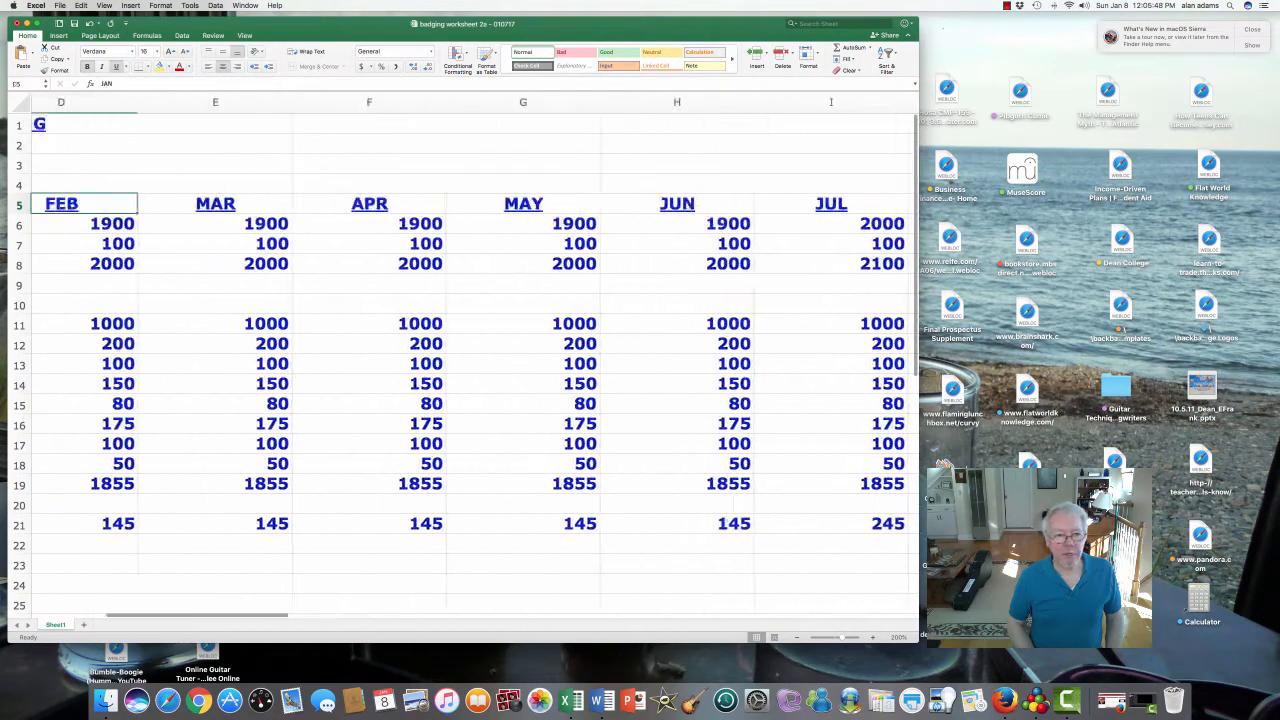
pyautogui.press('Left')
pyautogui.press('Left')
pyautogui.press('Left')
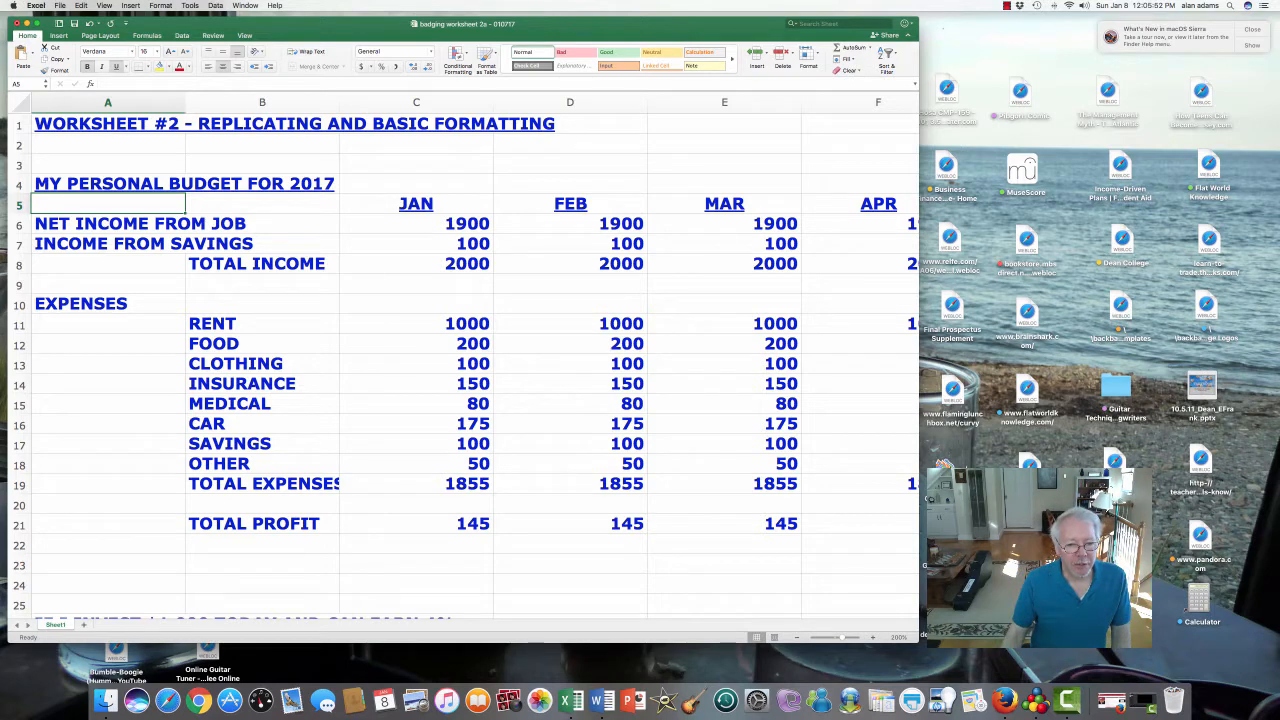
# - Widen column B to 26.00 so the TOTAL EXPENSES label in B19 fits fully
pyautogui.click(262, 484)
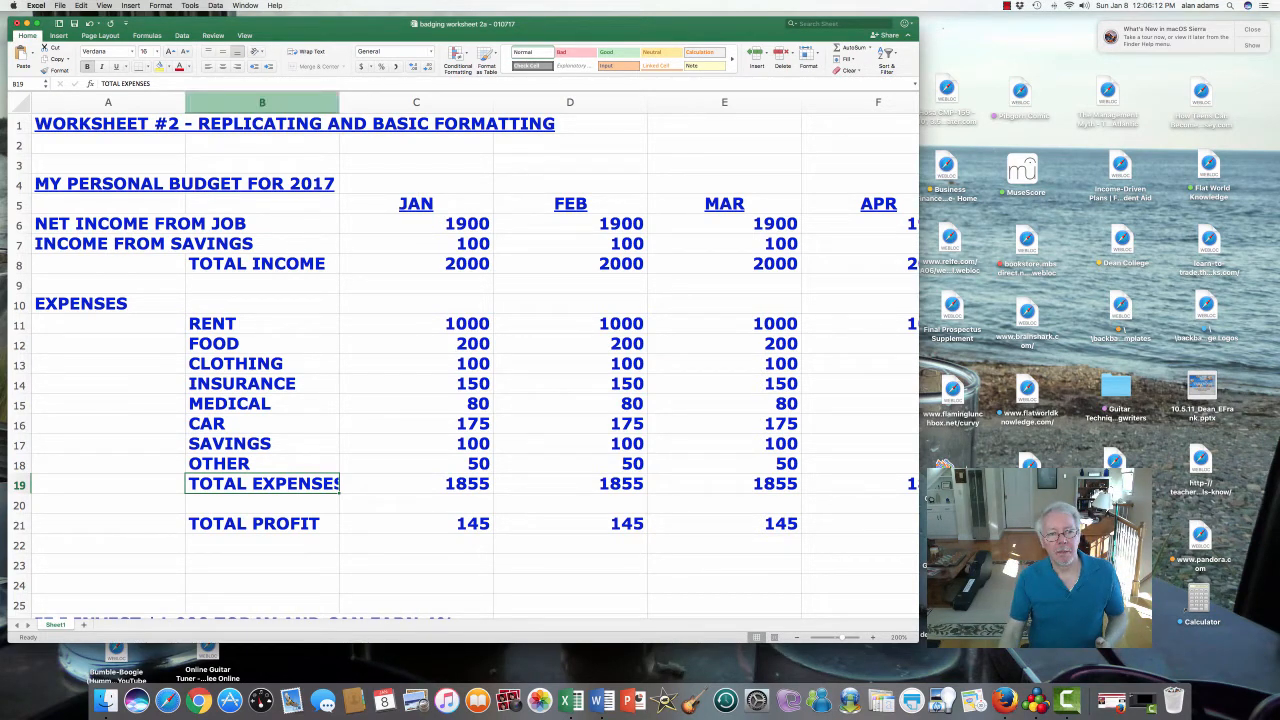
pyautogui.click(262, 102)
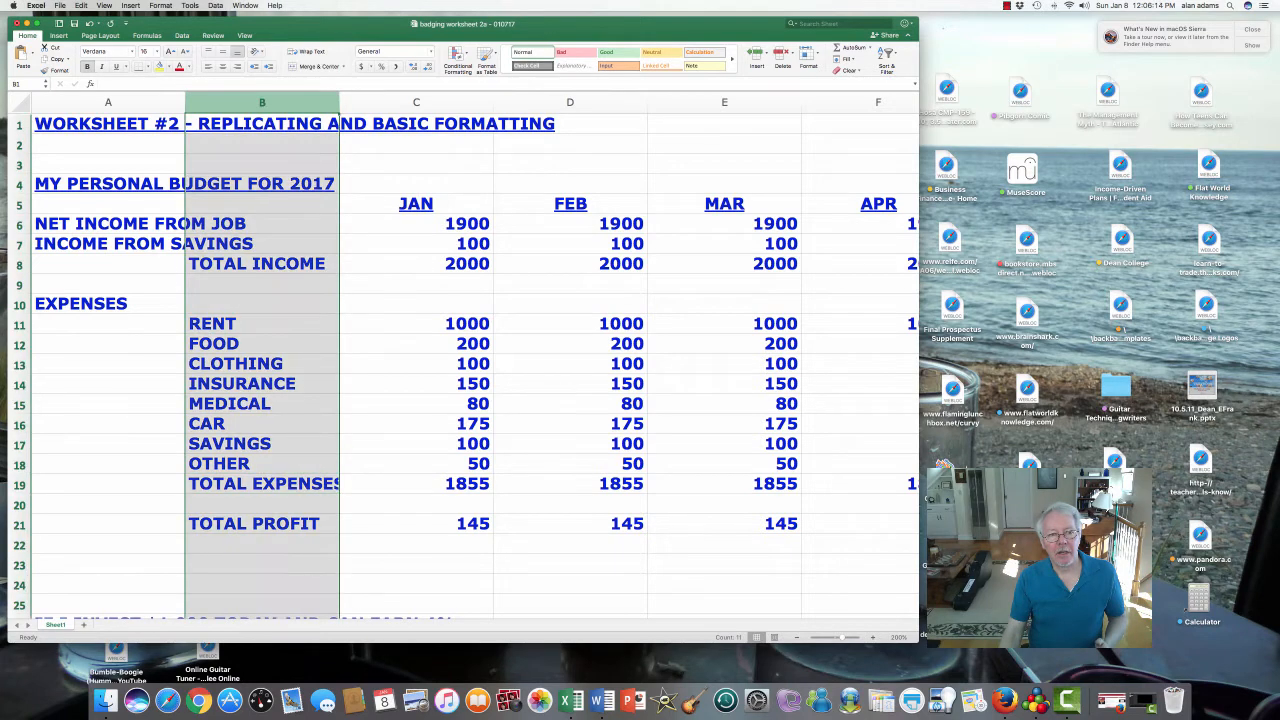
pyautogui.rightClick(288, 356)
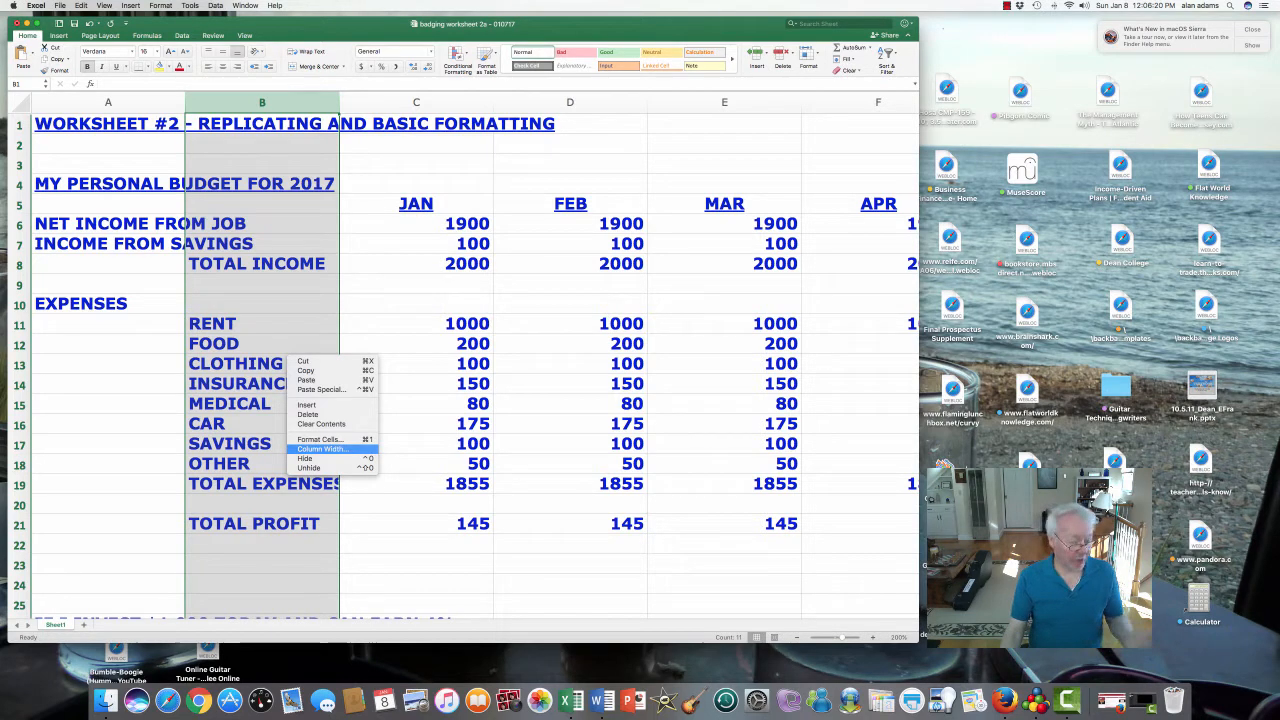
pyautogui.press('Escape')
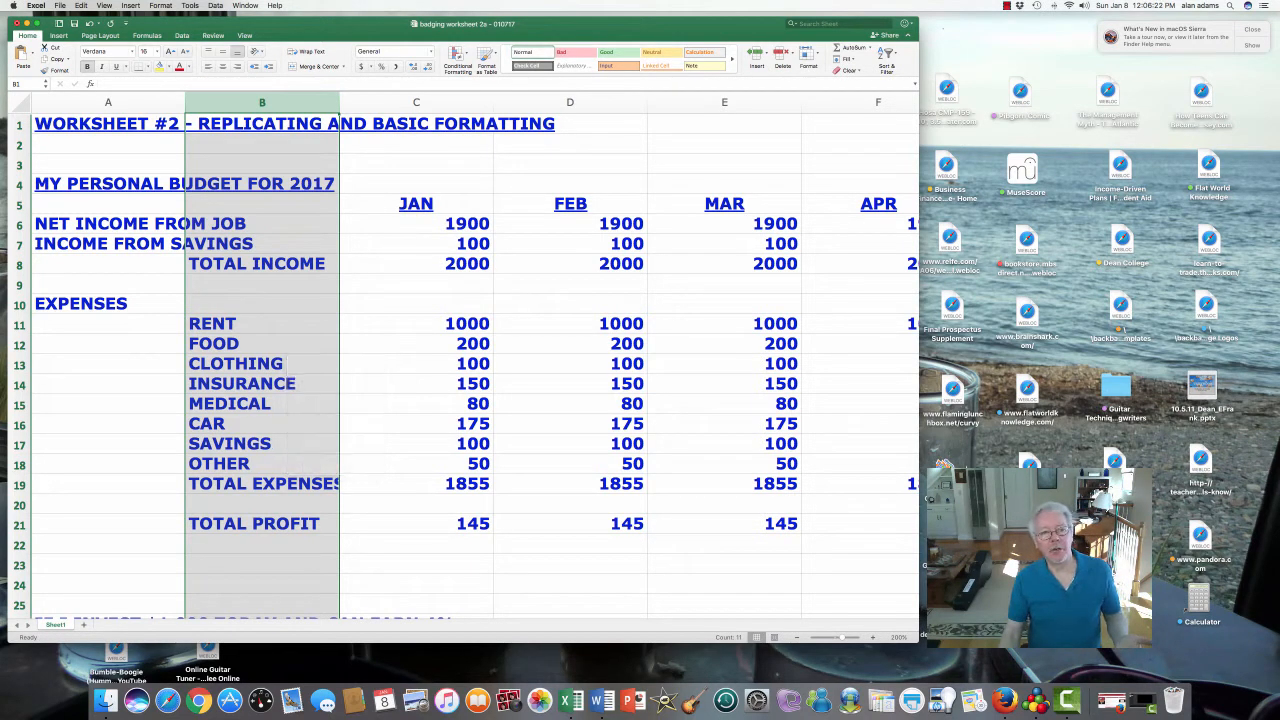
pyautogui.click(262, 144)
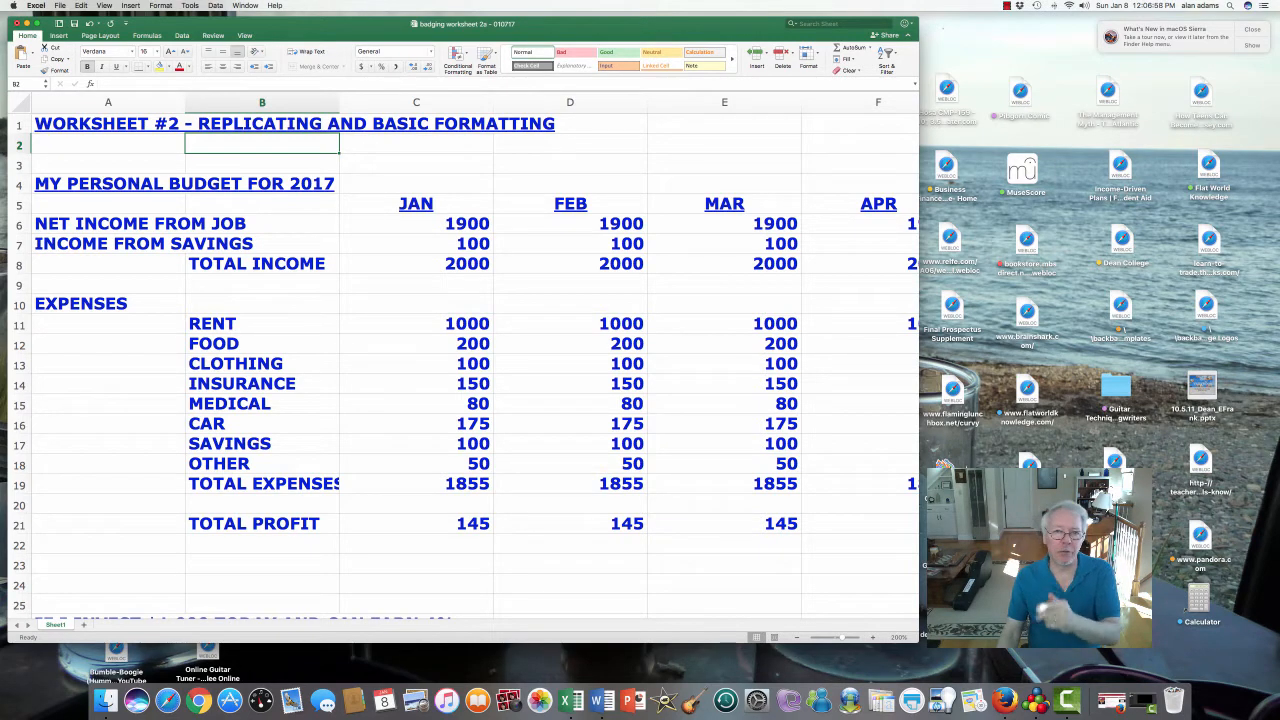
pyautogui.moveTo(339, 102); pyautogui.dragTo(352, 102)
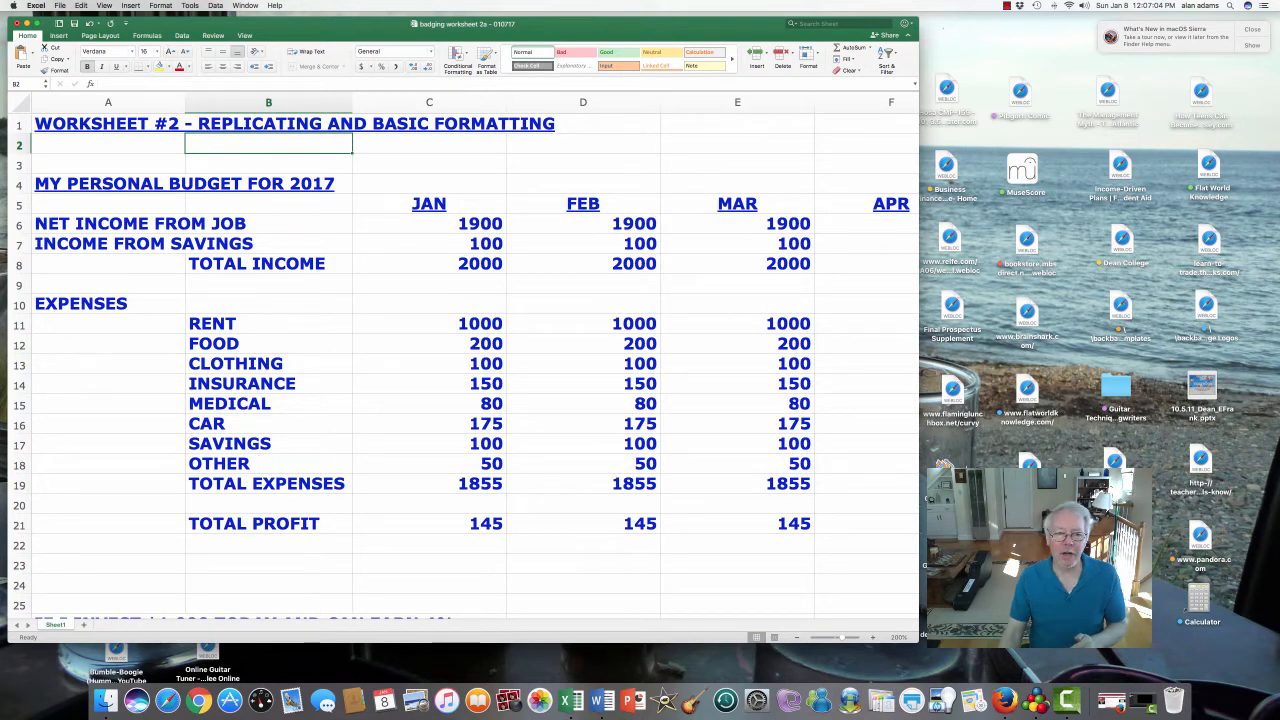
pyautogui.click(266, 483)
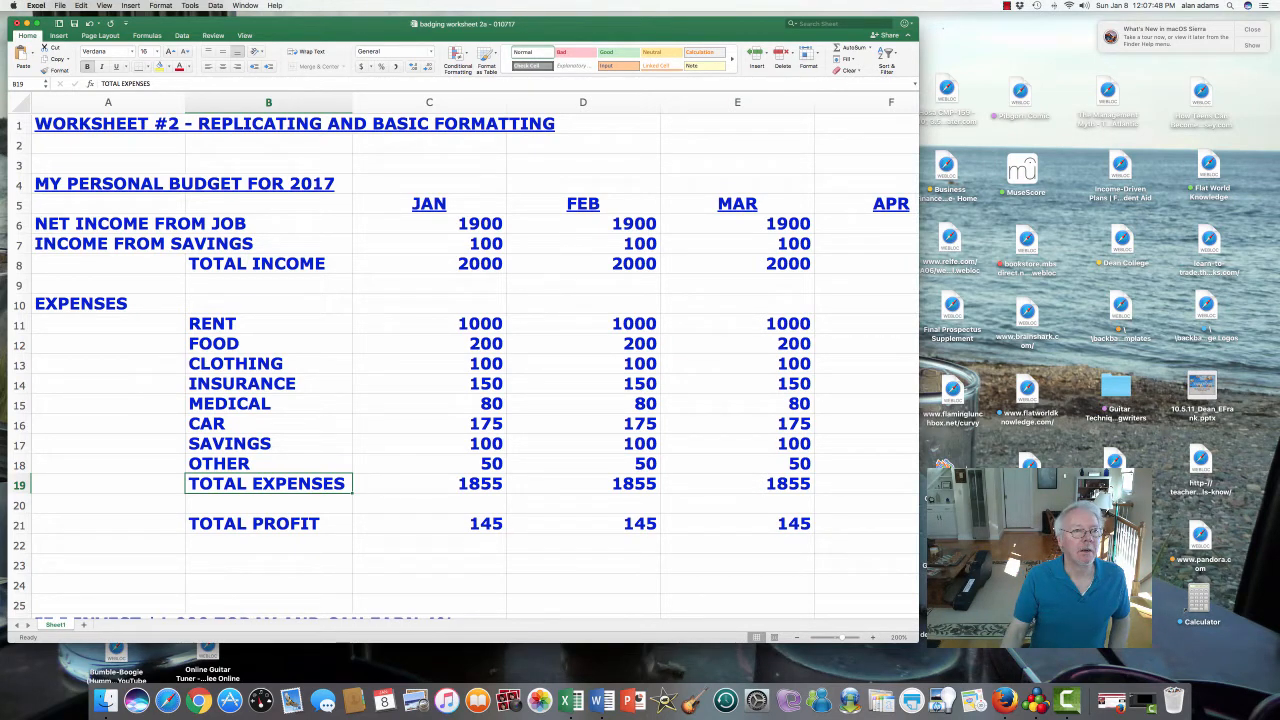
# - Open the File menu to reach Save As
pyautogui.click(60, 5)
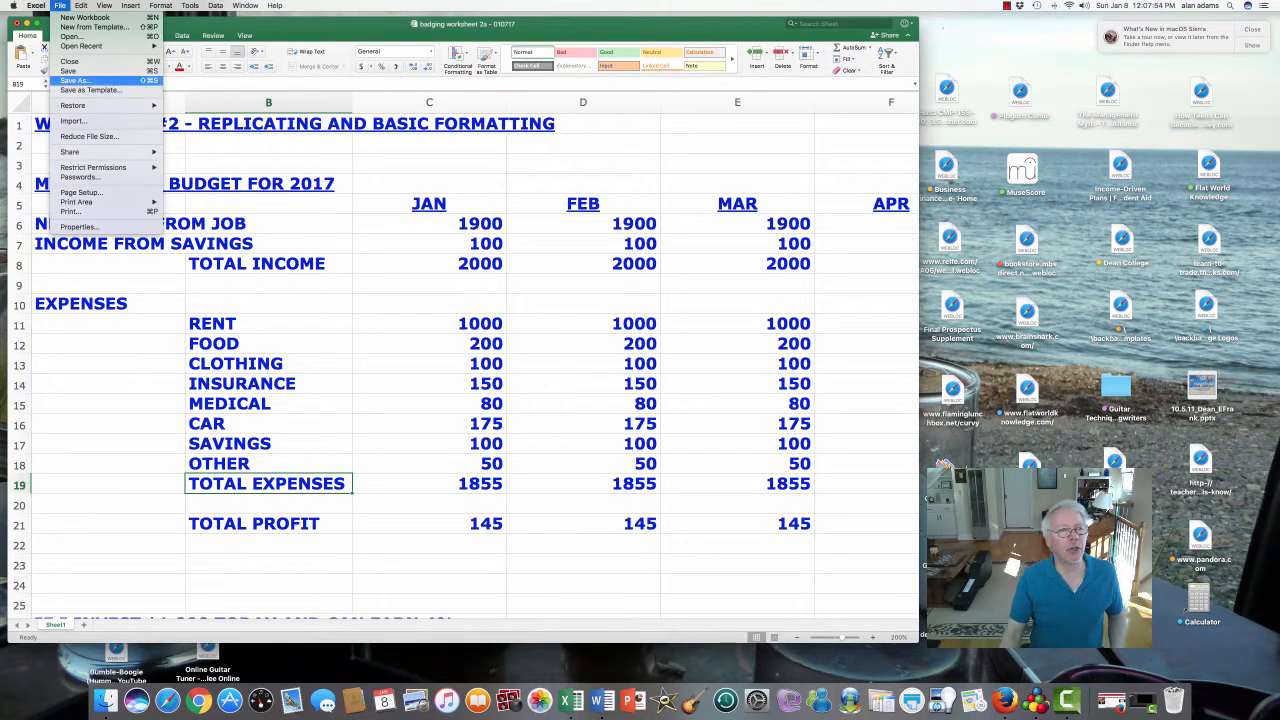
# - Save As 'badging worksheet 2B - 010717', changing 2a to 2B in the file name
pyautogui.click(75, 80)
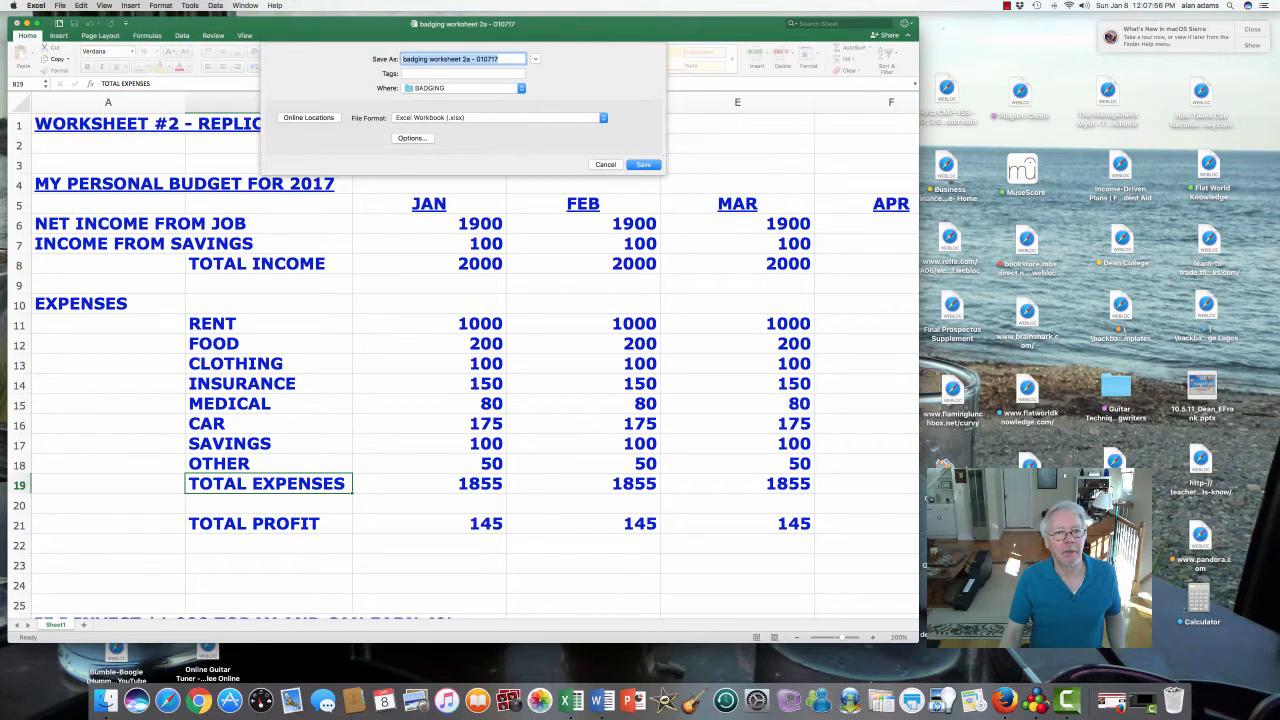
pyautogui.click(498, 59)
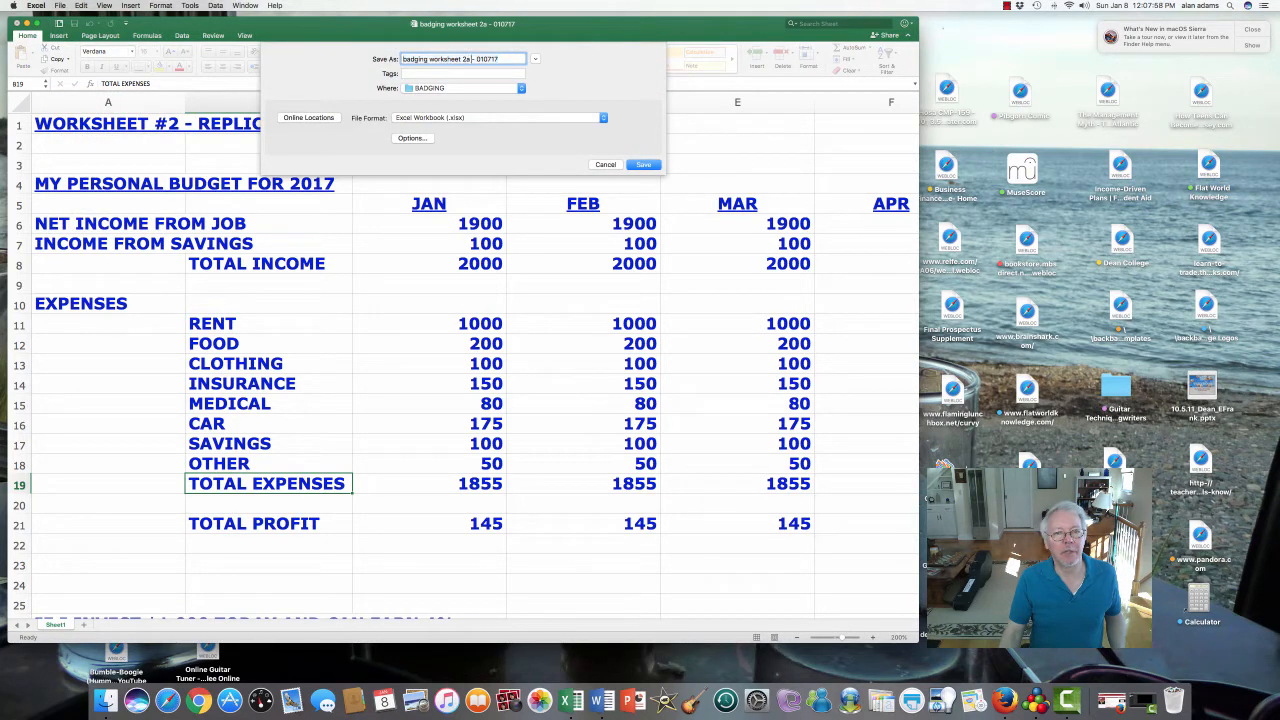
pyautogui.click(471, 59)
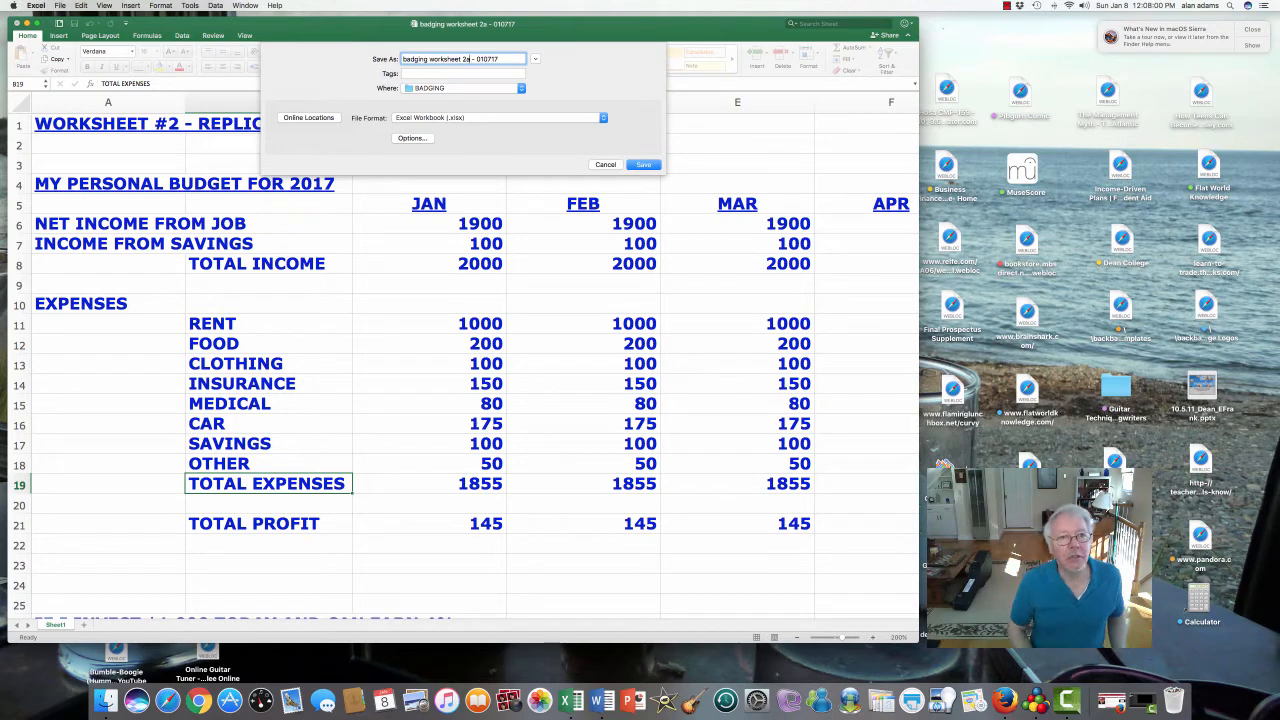
pyautogui.press('BackSpace')
pyautogui.write('B')
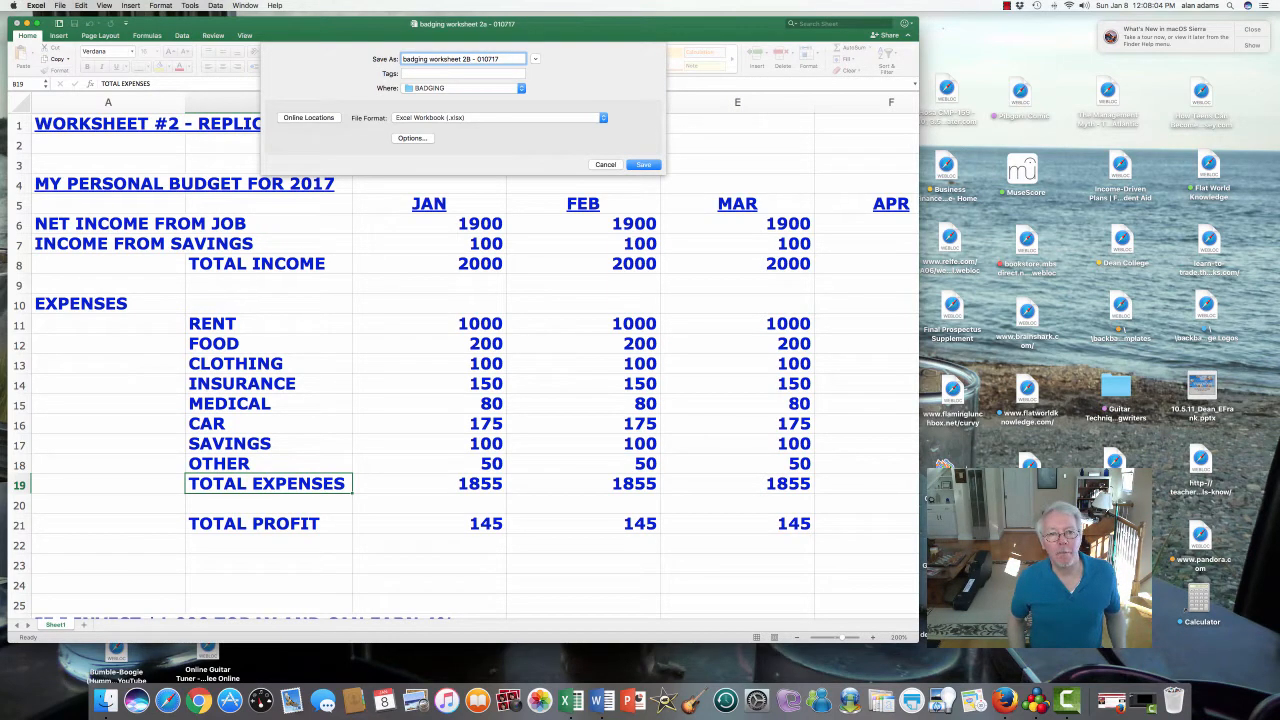
pyautogui.press('Return')
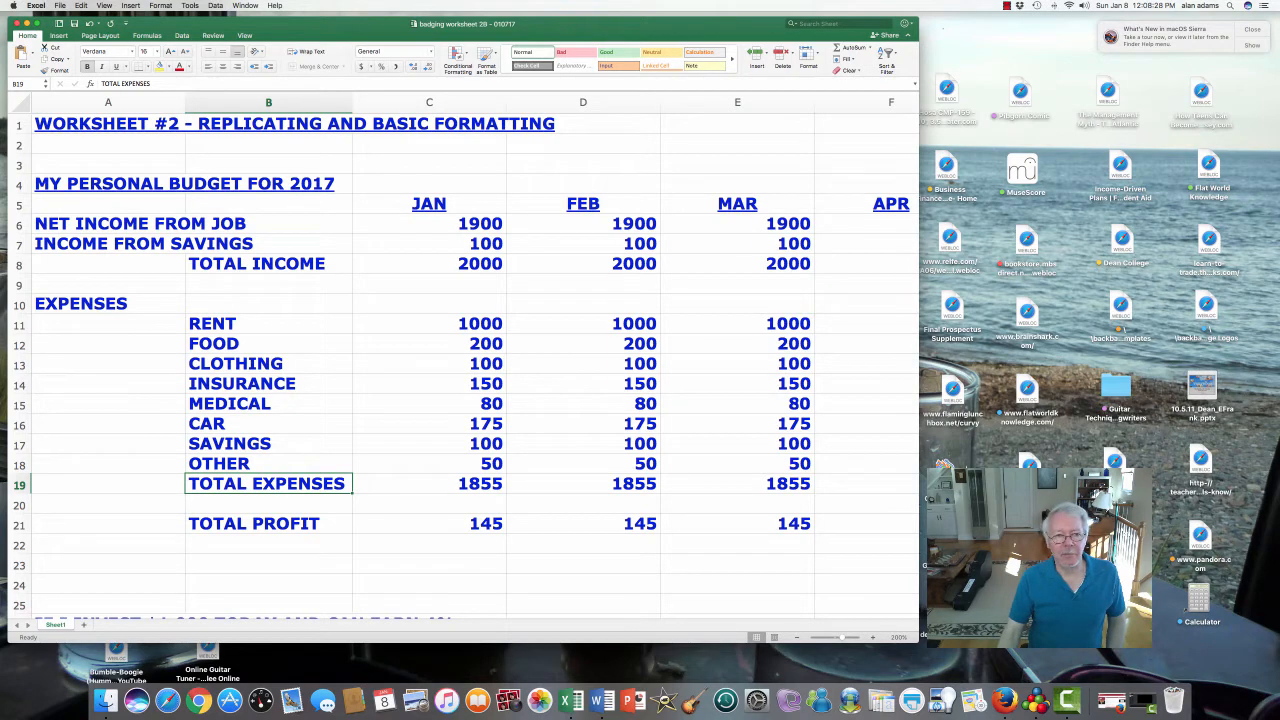
pyautogui.moveTo(430, 224); pyautogui.dragTo(866, 524)
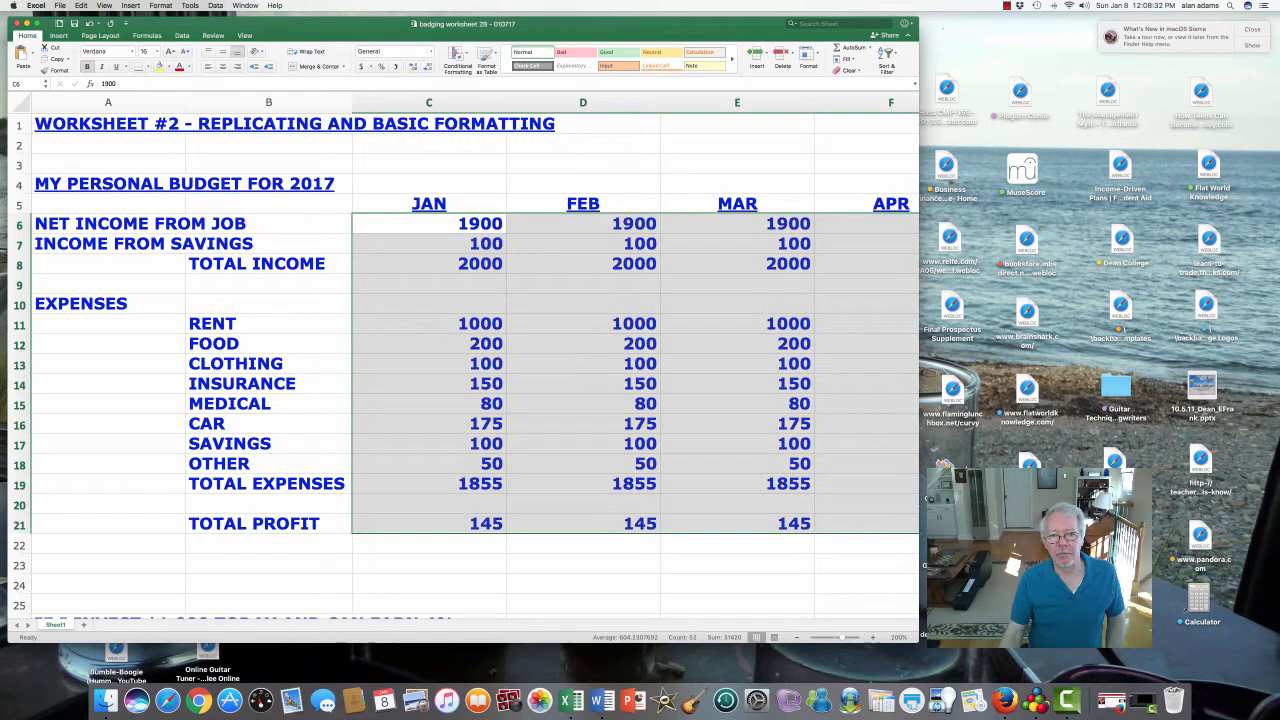
pyautogui.click(430, 224)
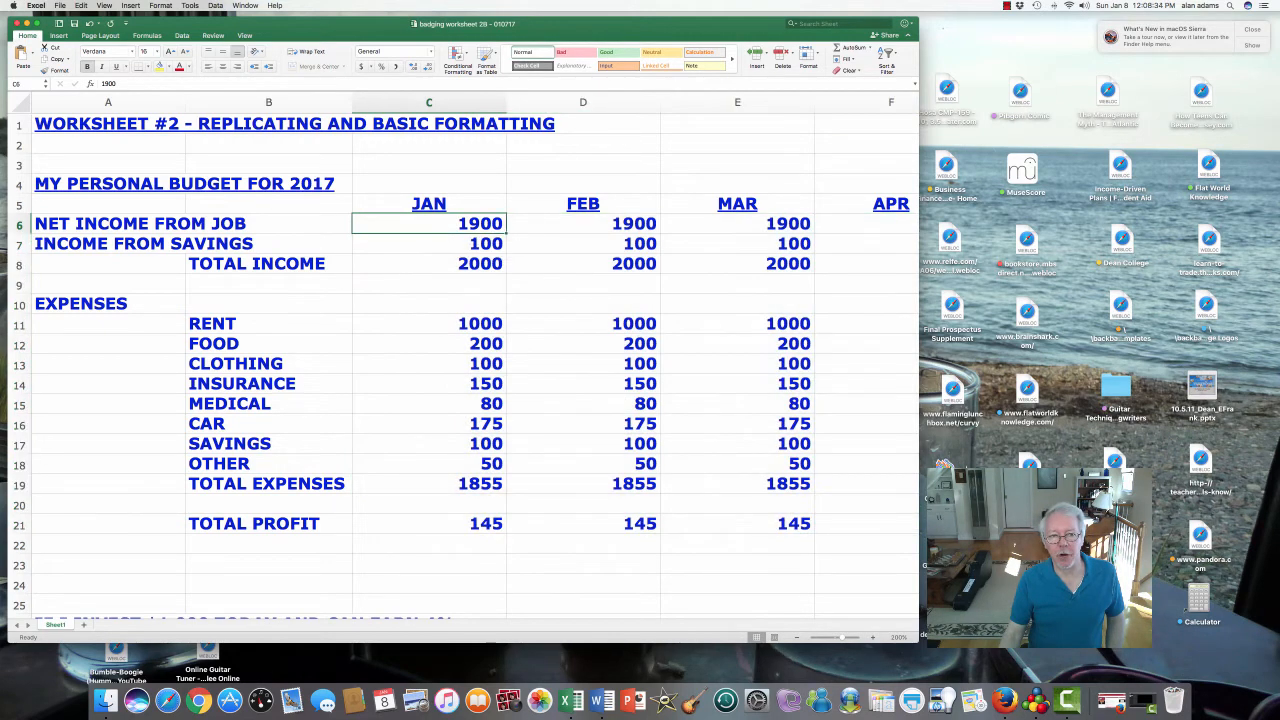
pyautogui.moveTo(430, 224); pyautogui.dragTo(790, 523)
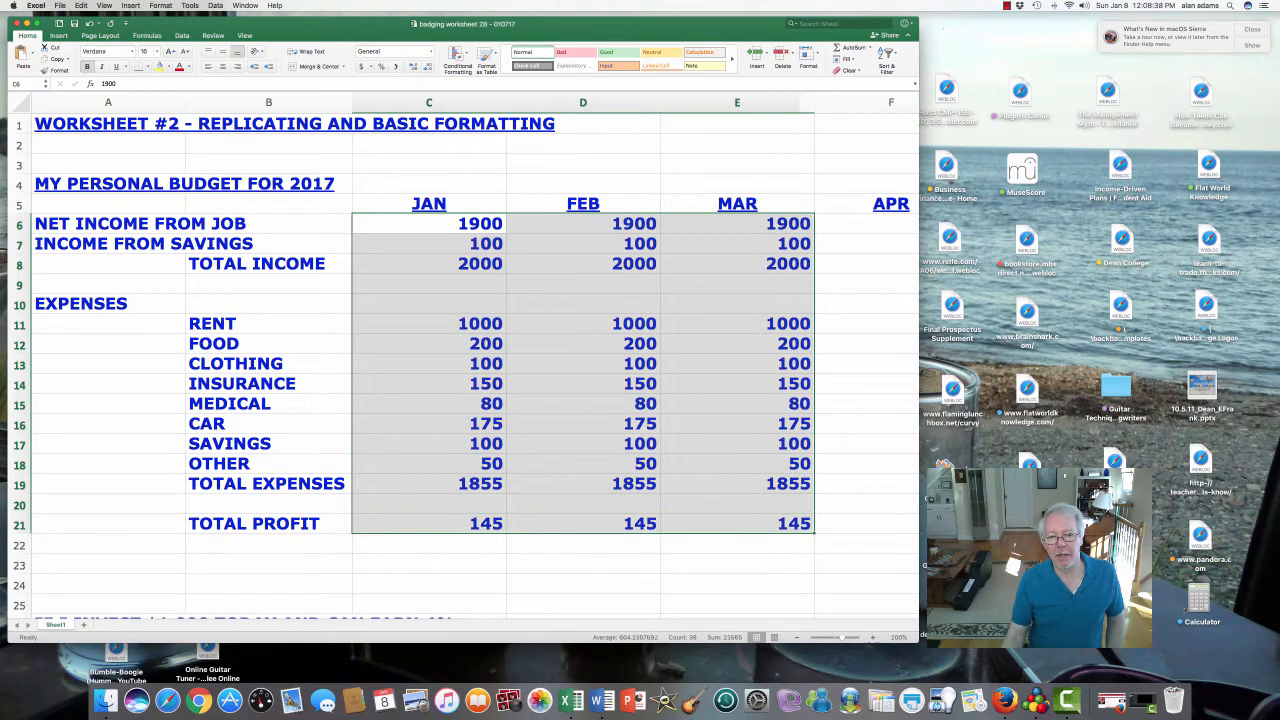
pyautogui.click(583, 424)
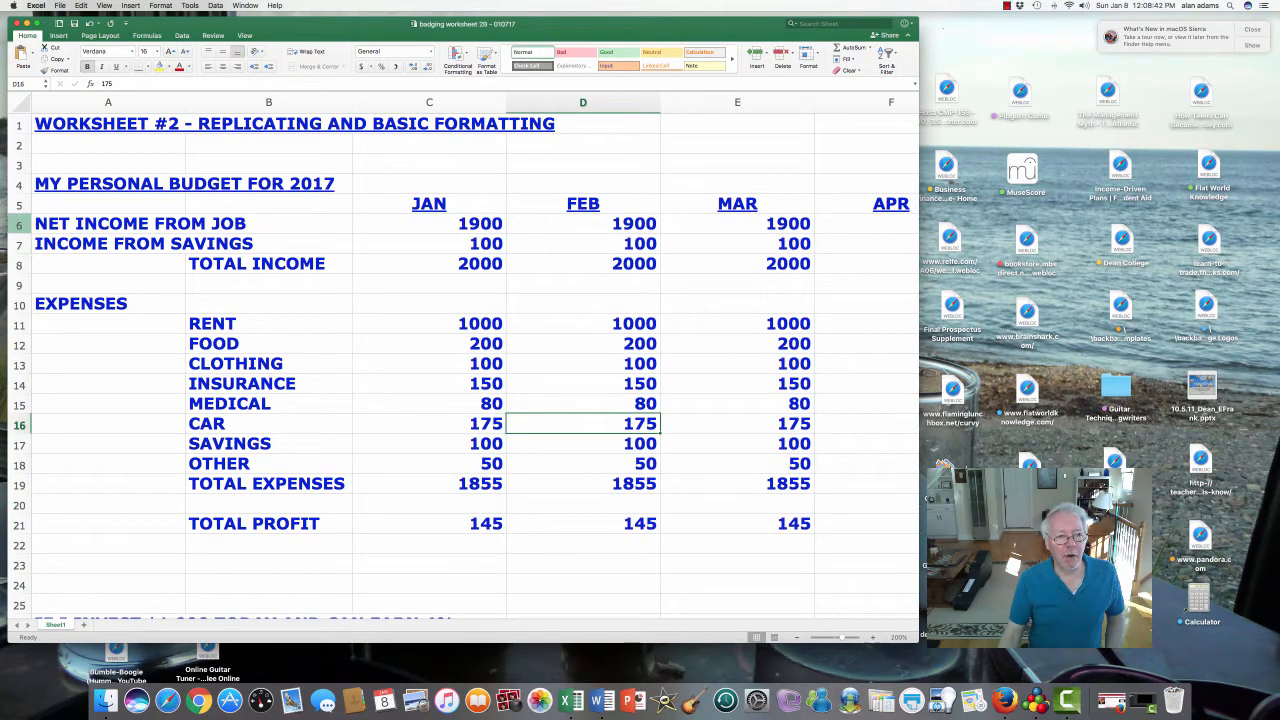
pyautogui.click(20, 224)
pyautogui.moveTo(36, 227); pyautogui.dragTo(34, 526)
pyautogui.click(108, 384)
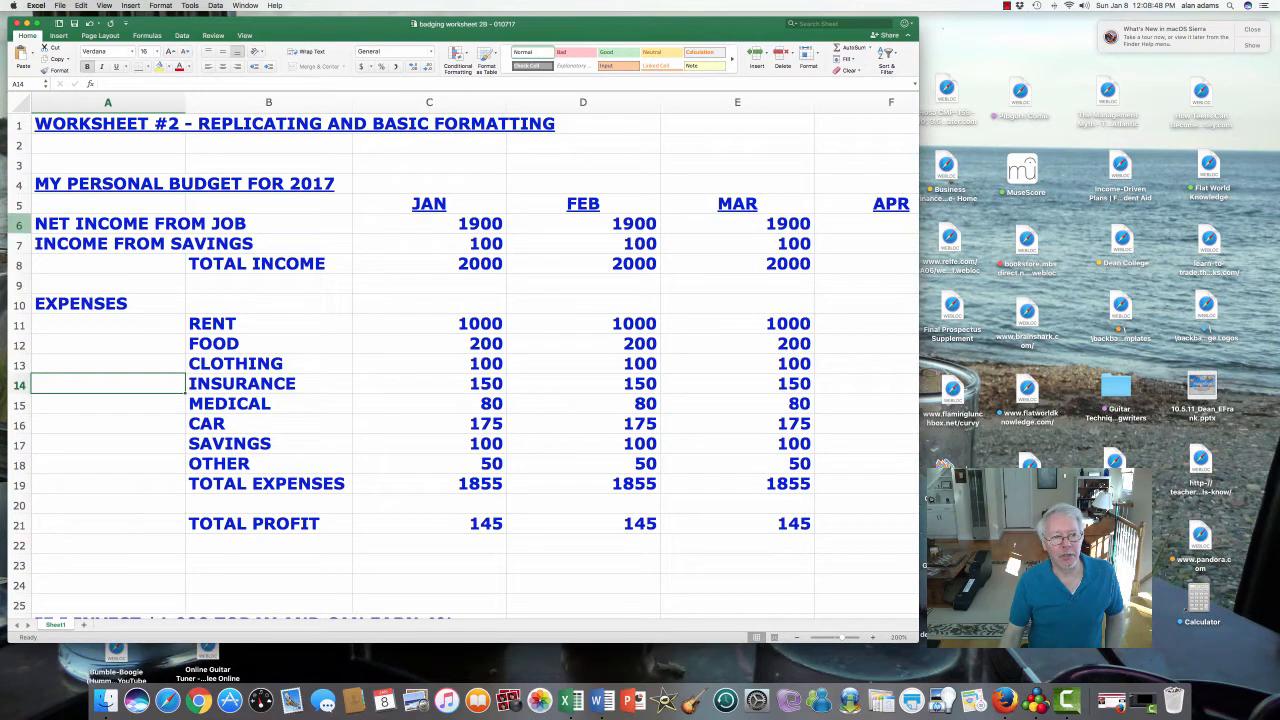
pyautogui.click(20, 225)
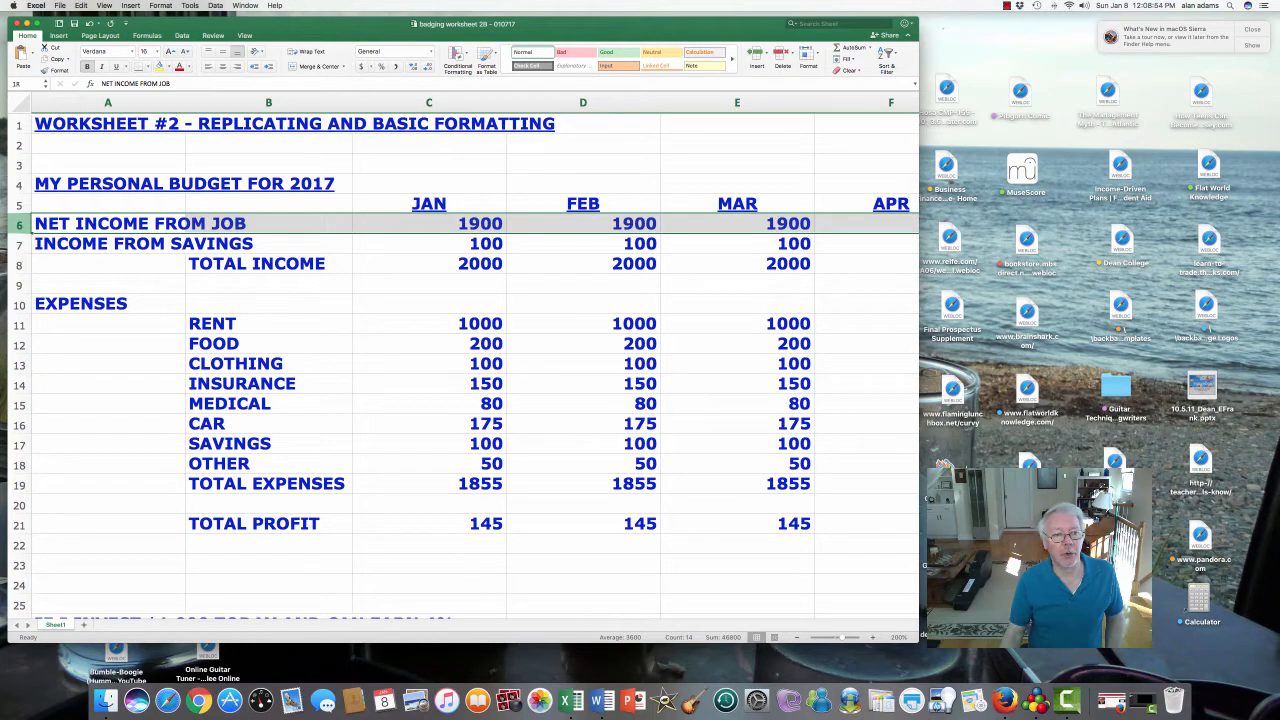
pyautogui.moveTo(20, 225); pyautogui.dragTo(20, 530)
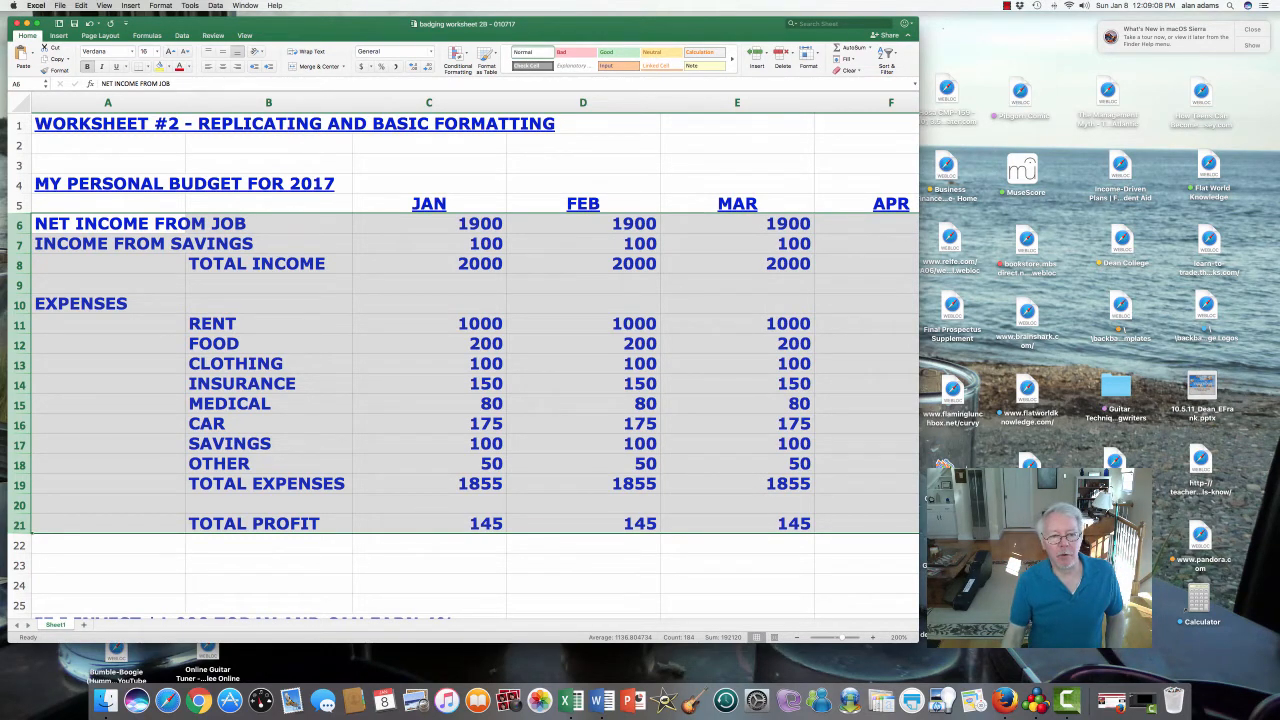
# - Format the selected rows as Number: 0 decimals, 1000 separator, red (1,234) negatives
pyautogui.rightClick(356, 314)
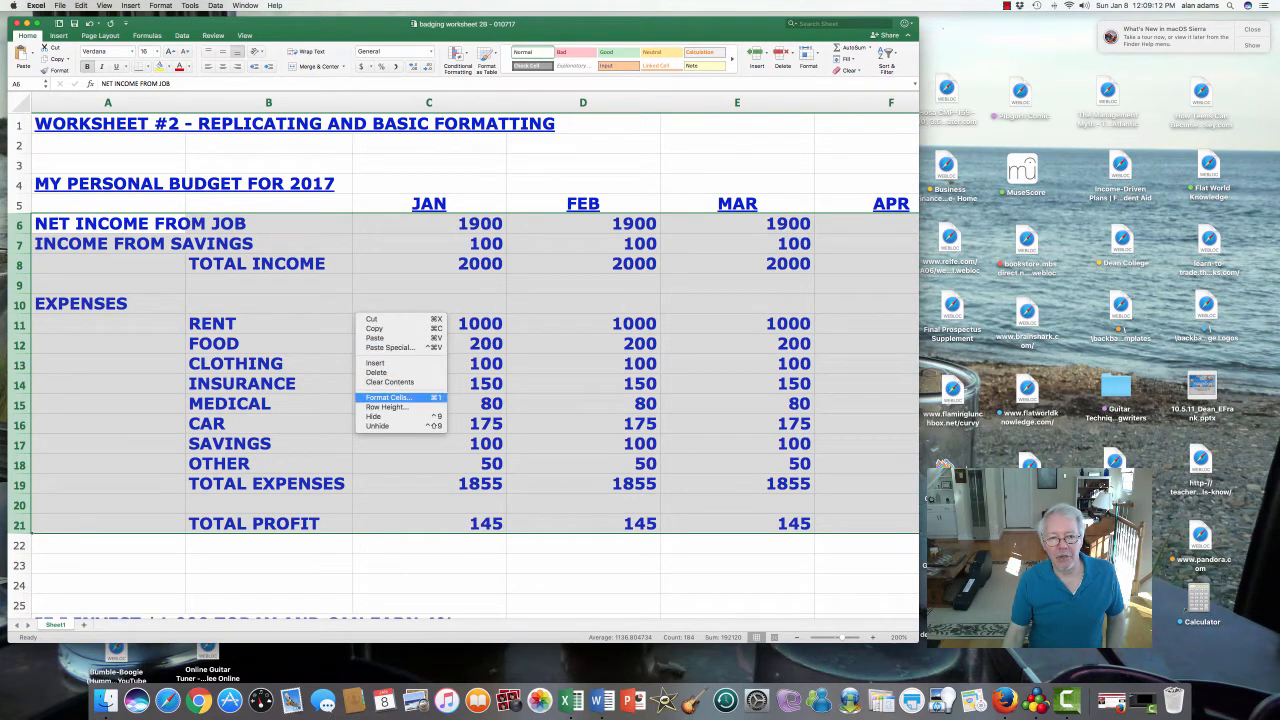
pyautogui.click(389, 398)
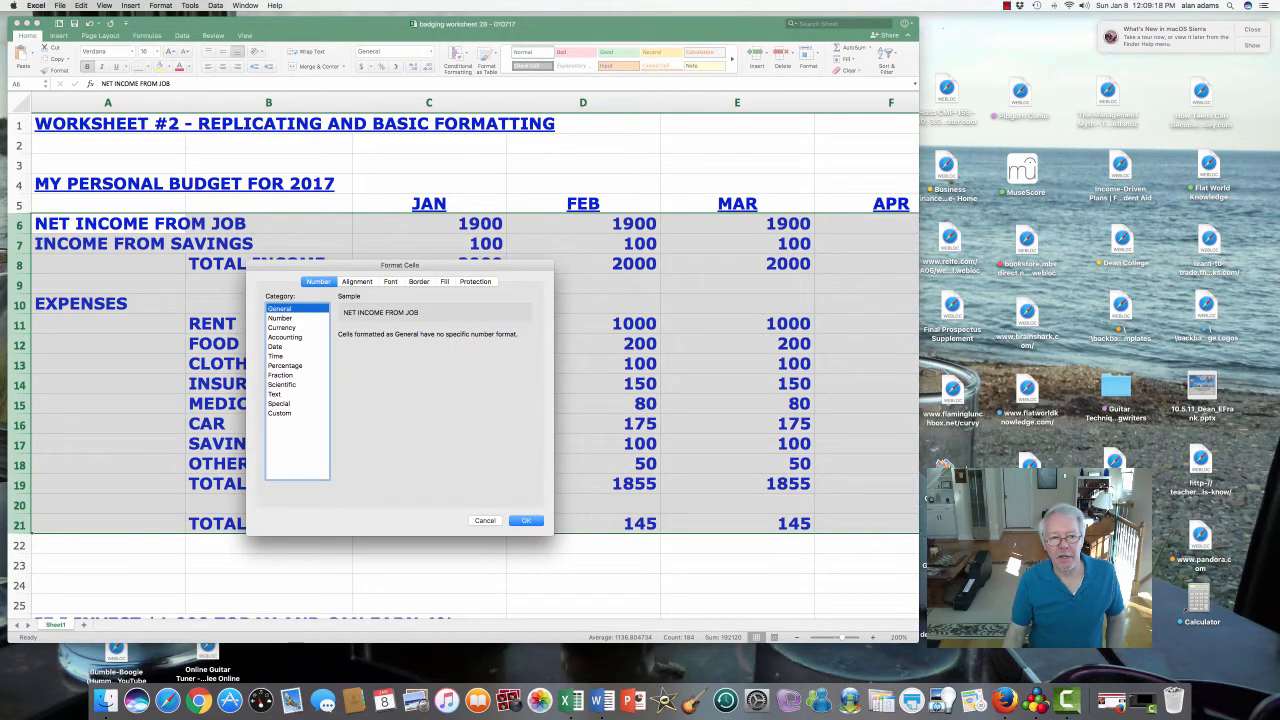
pyautogui.click(281, 318)
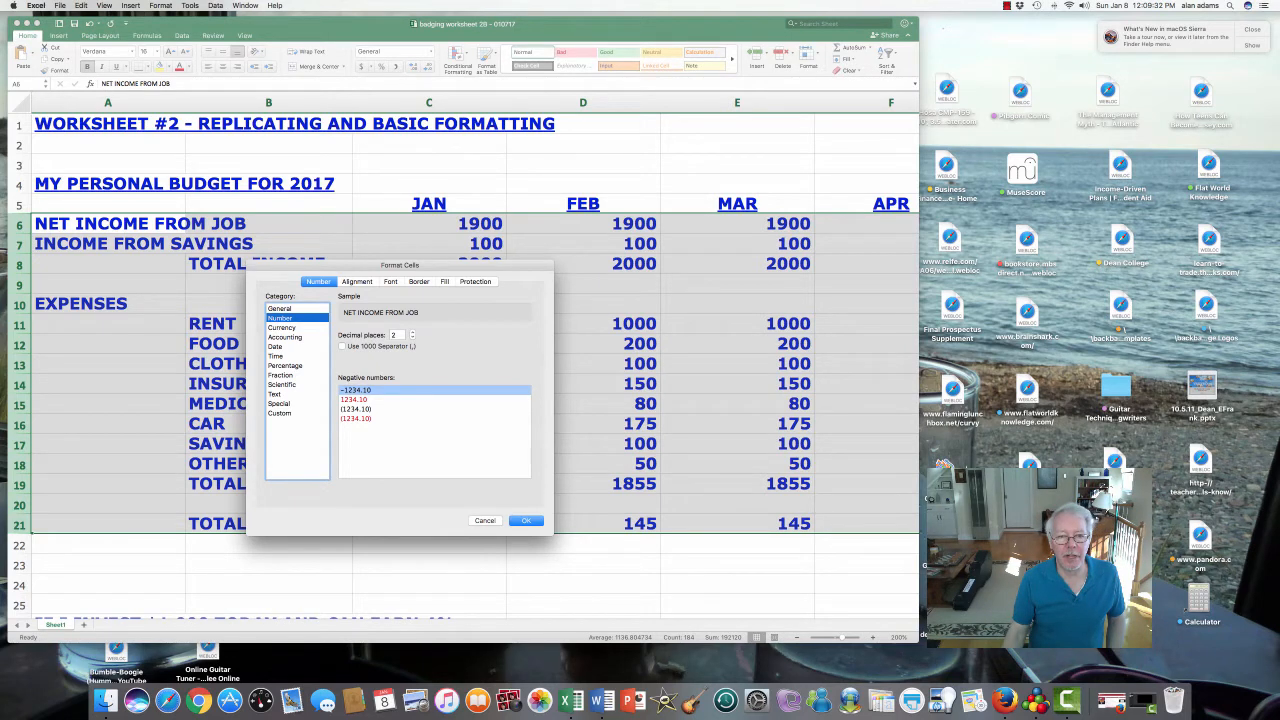
pyautogui.click(412, 338)
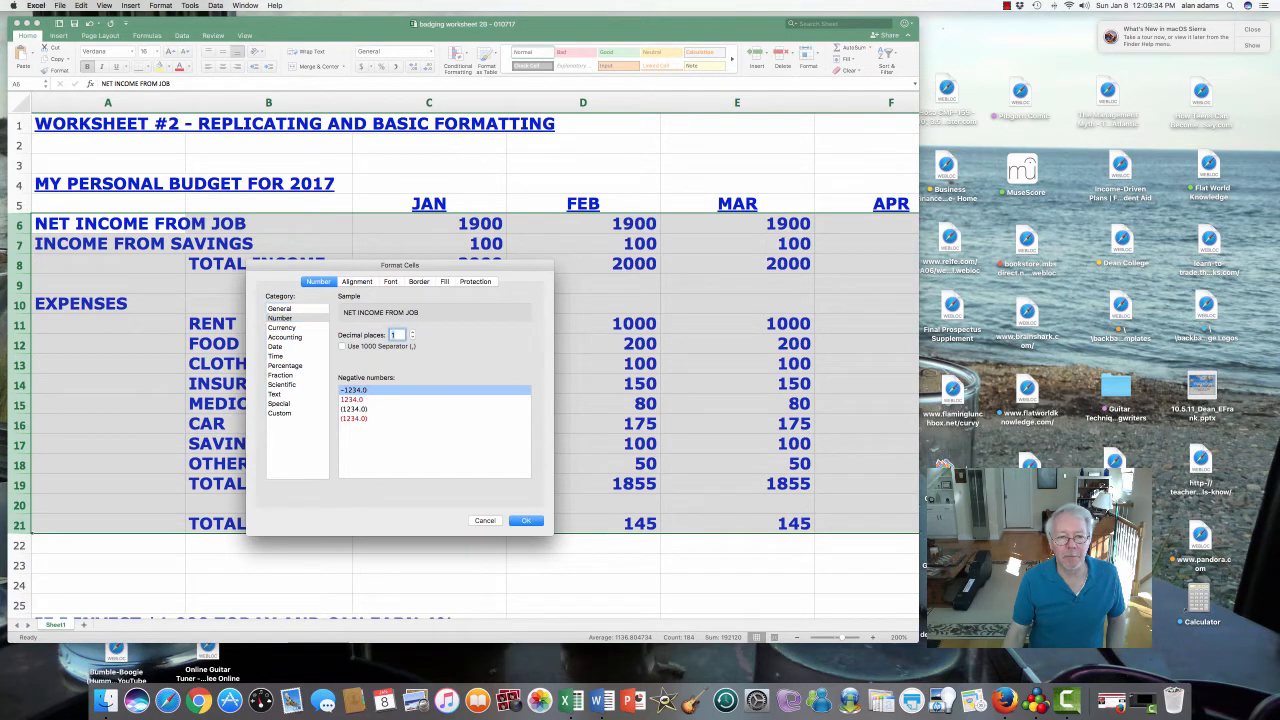
pyautogui.click(412, 338)
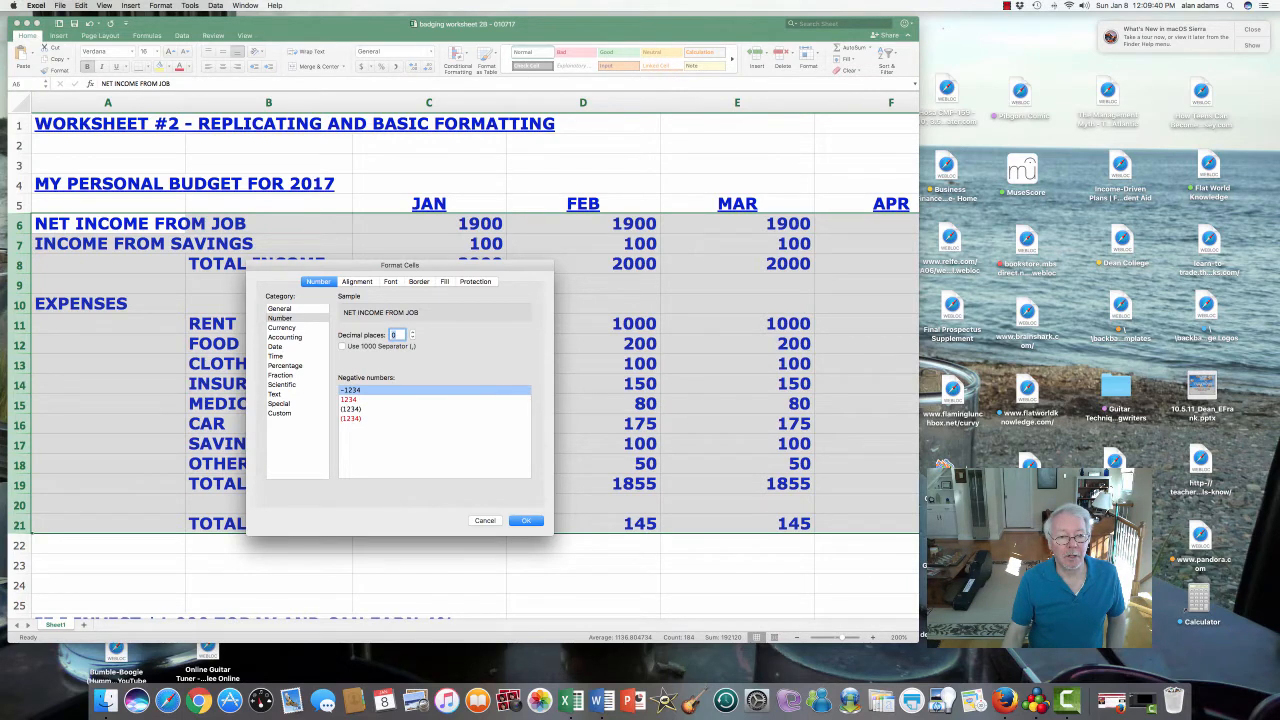
pyautogui.click(342, 346)
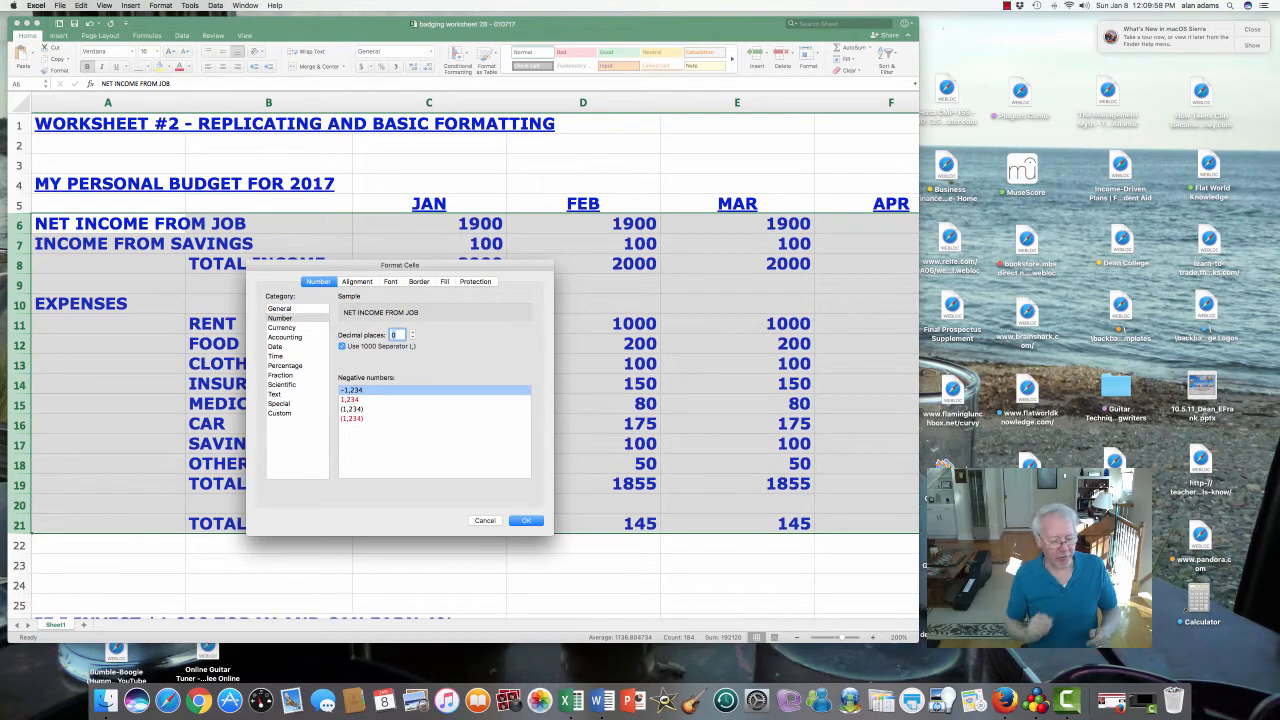
pyautogui.click(352, 419)
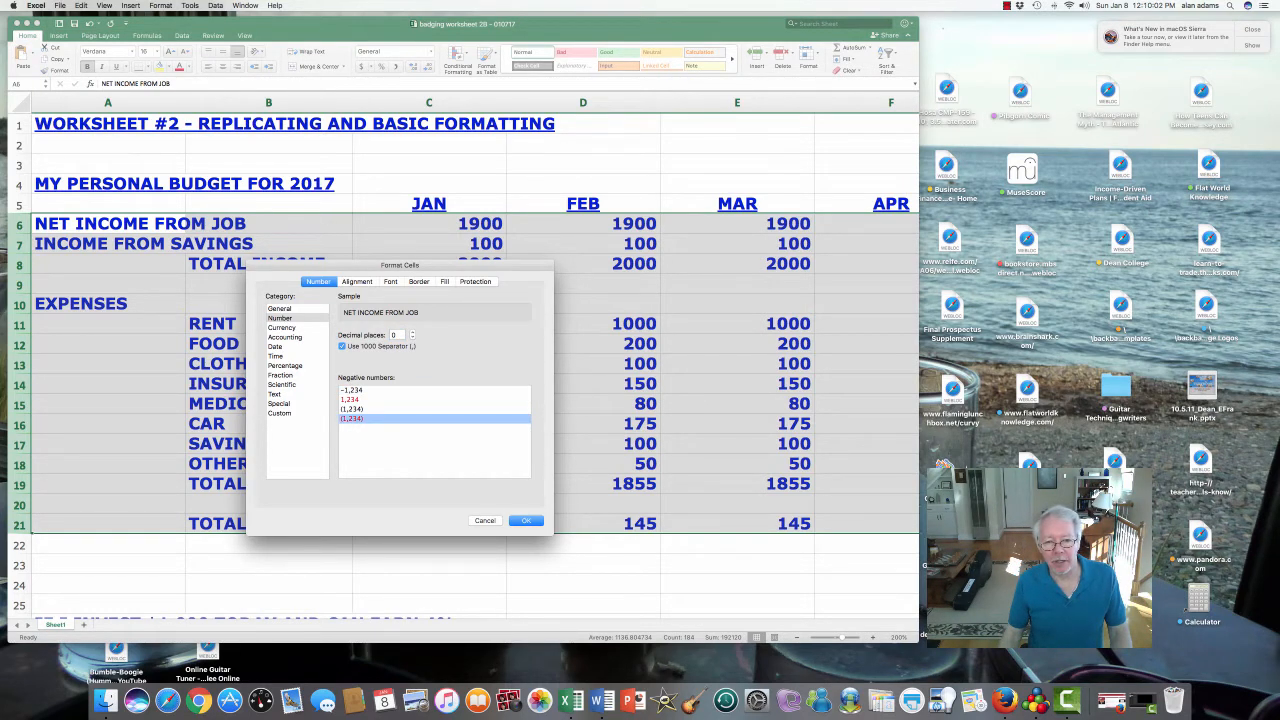
pyautogui.press('Return')
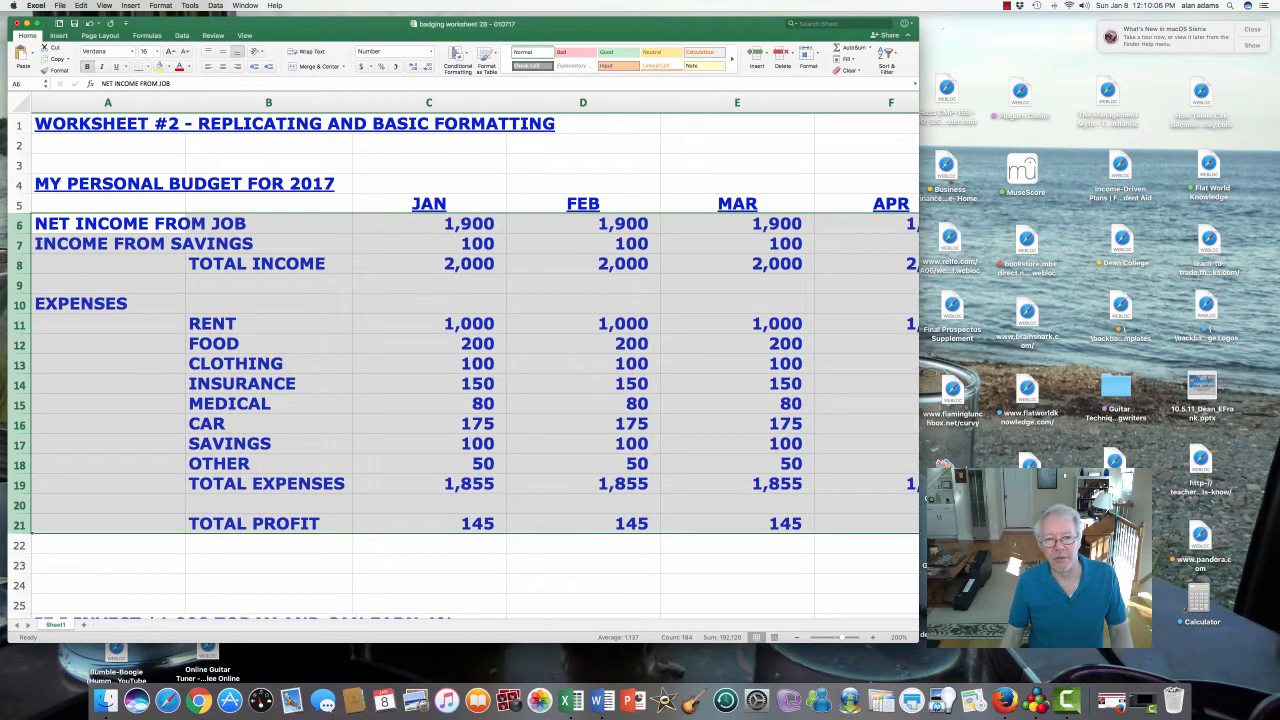
# - Check the January income, expense, TOTAL EXPENSES and TOTAL PROFIT formulas in column C
pyautogui.click(583, 284)
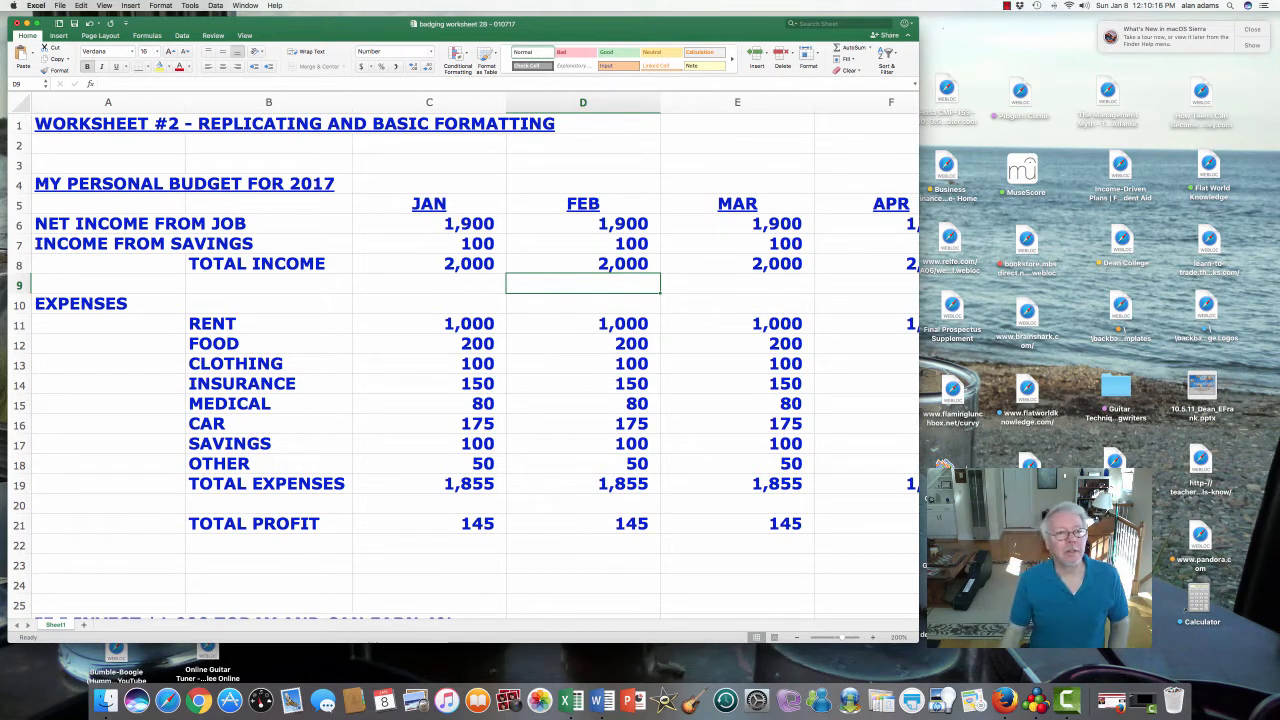
pyautogui.click(429, 224)
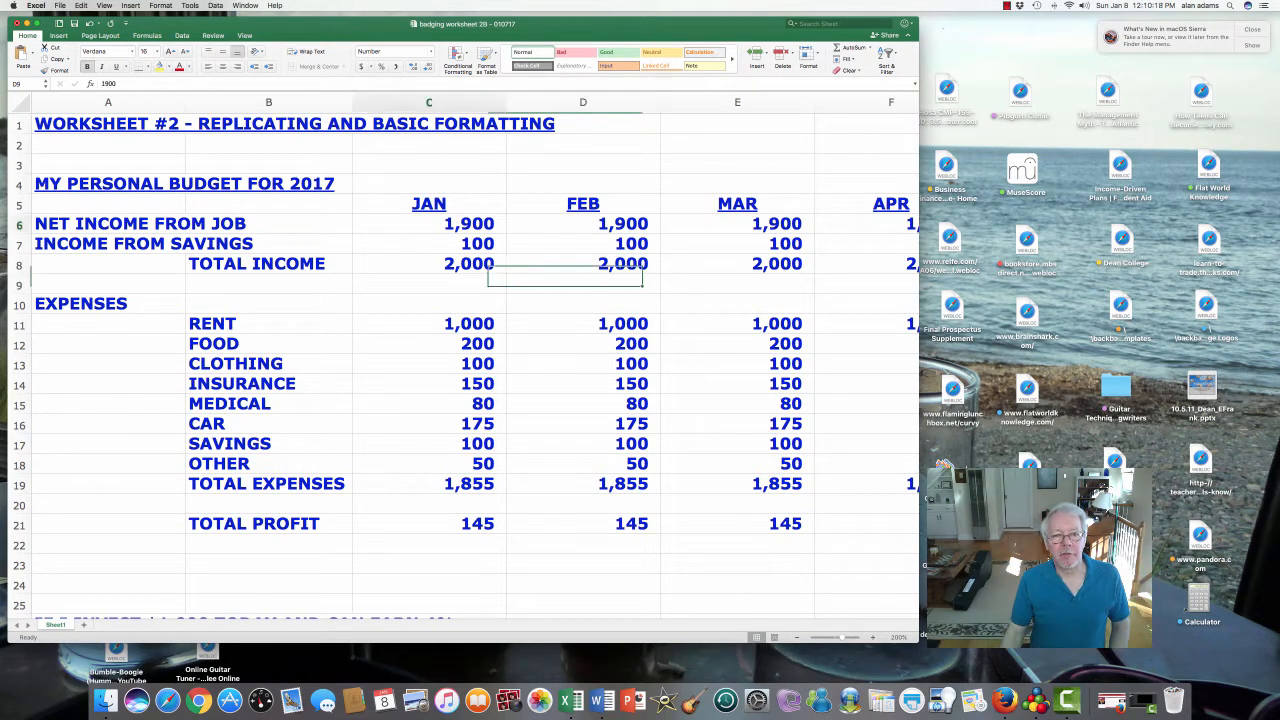
pyautogui.click(429, 244)
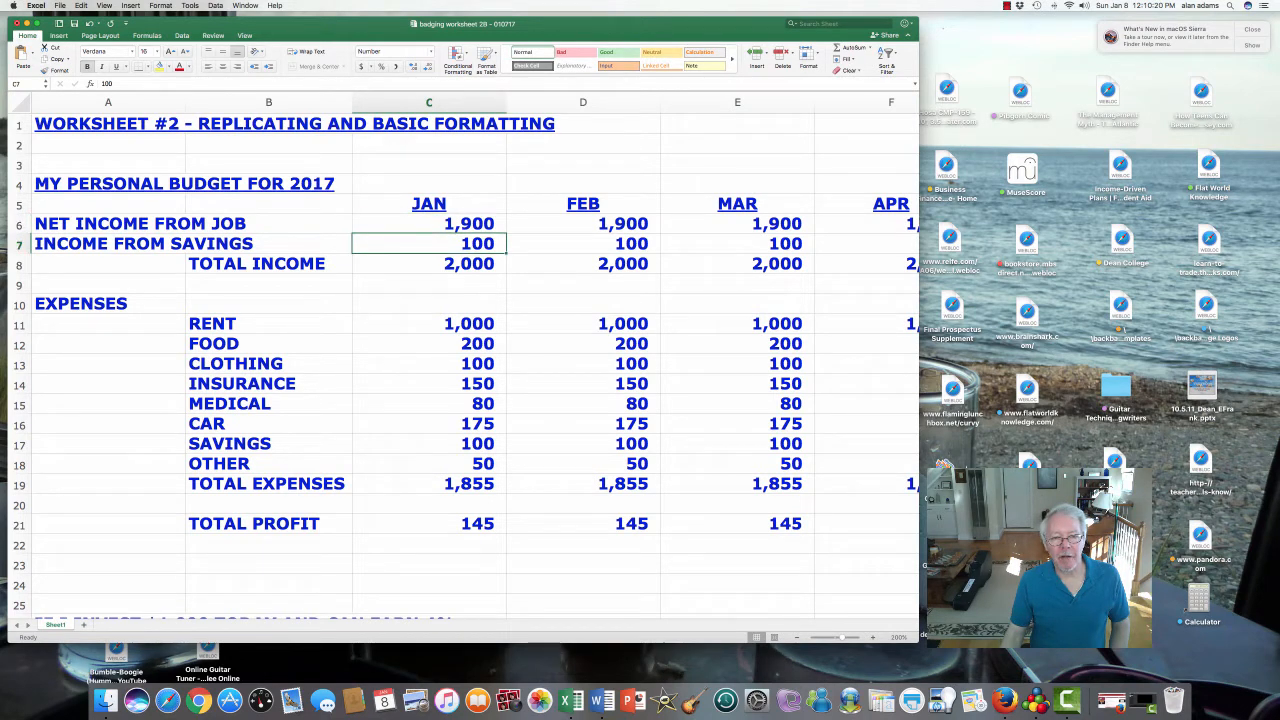
pyautogui.click(429, 264)
pyautogui.moveTo(429, 324); pyautogui.dragTo(429, 484)
pyautogui.click(429, 384)
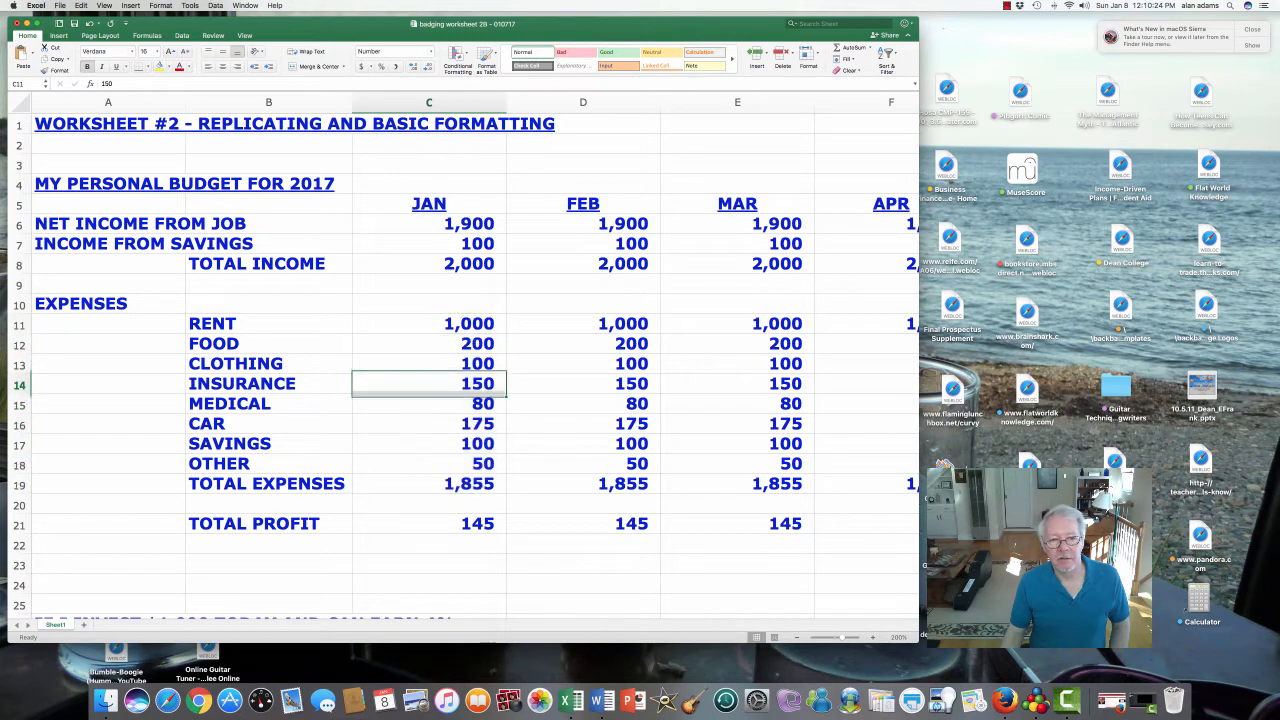
pyautogui.moveTo(429, 324); pyautogui.dragTo(429, 464)
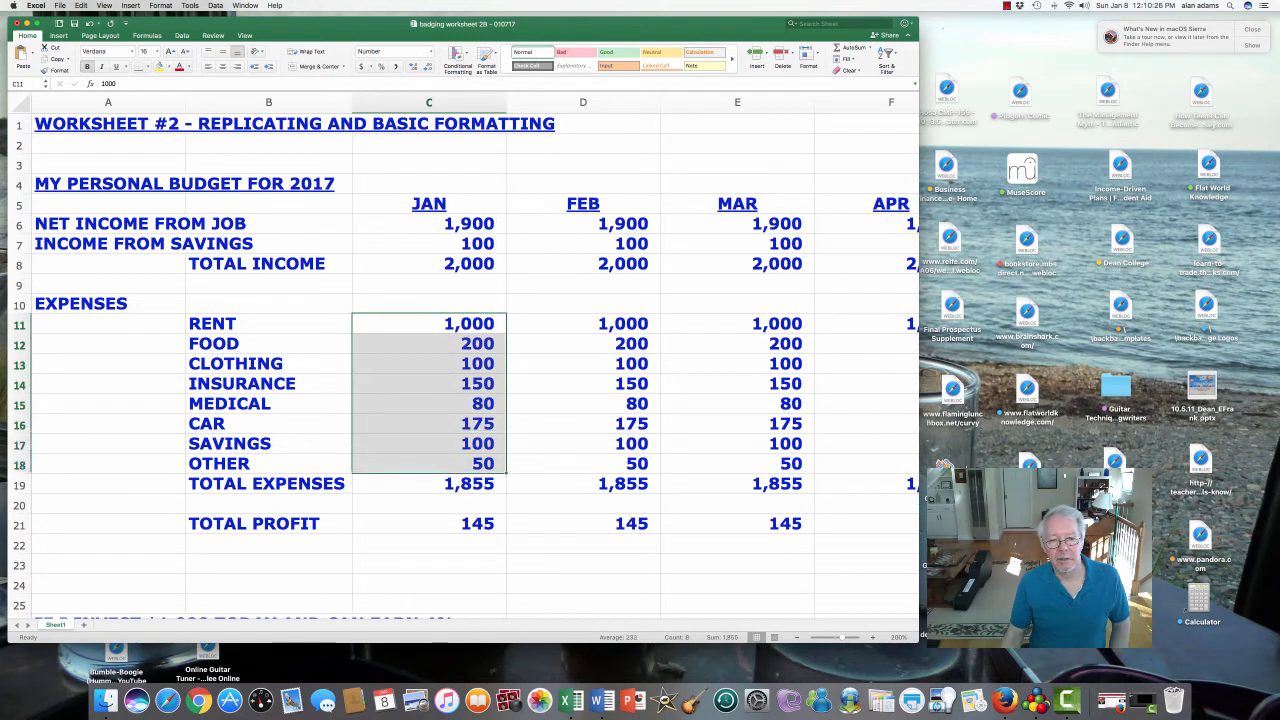
pyautogui.click(429, 484)
pyautogui.click(429, 524)
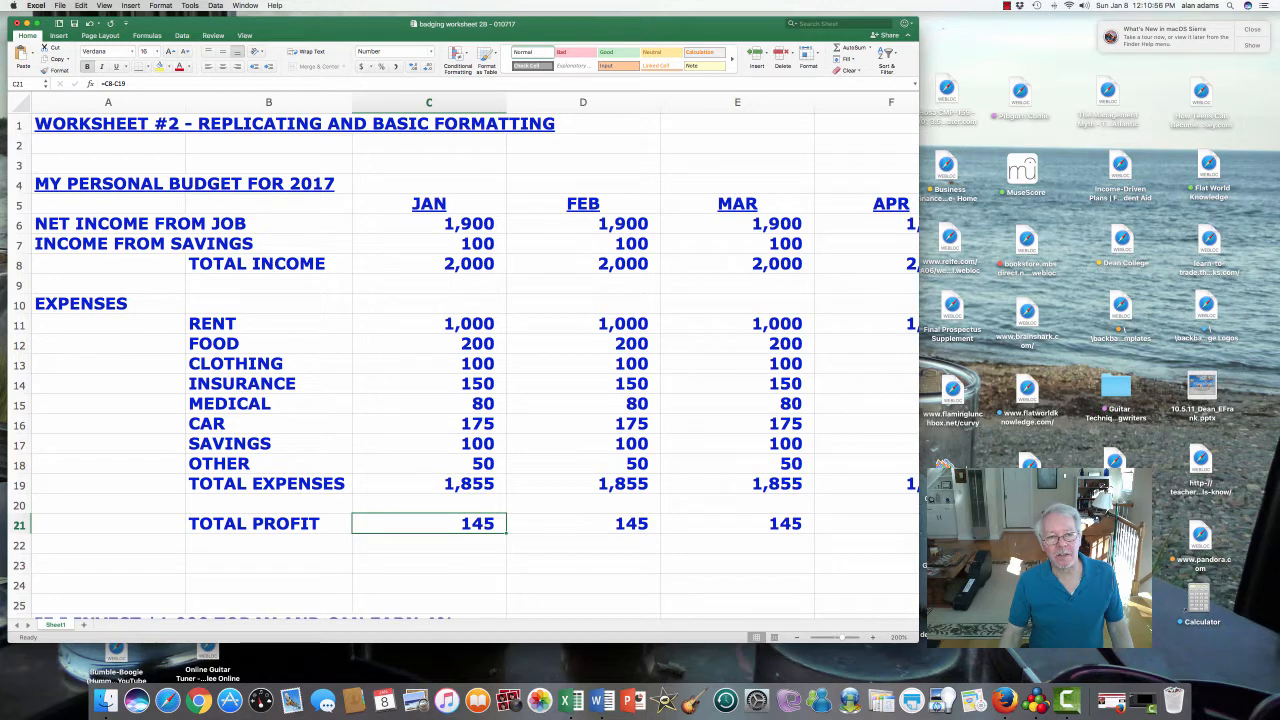
# - Select the INCOME FROM SAVINGS figures across row 7 and open the Borders list
pyautogui.click(429, 203)
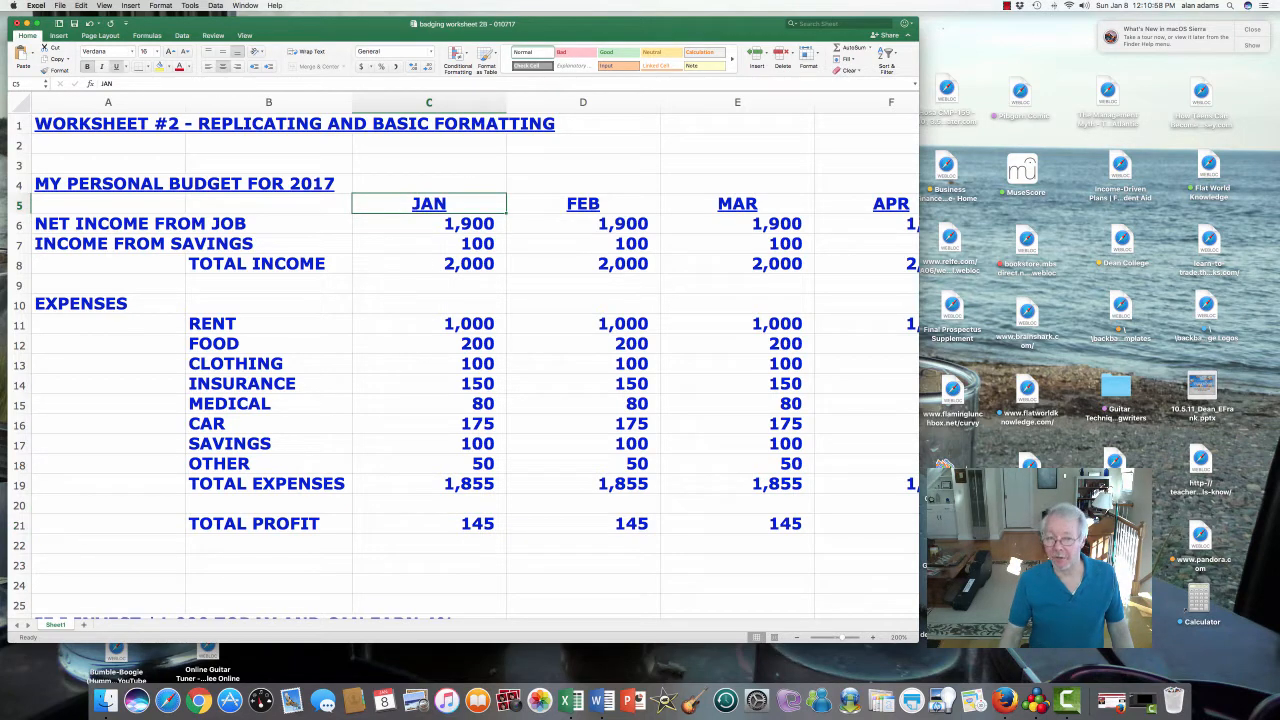
pyautogui.click(429, 243)
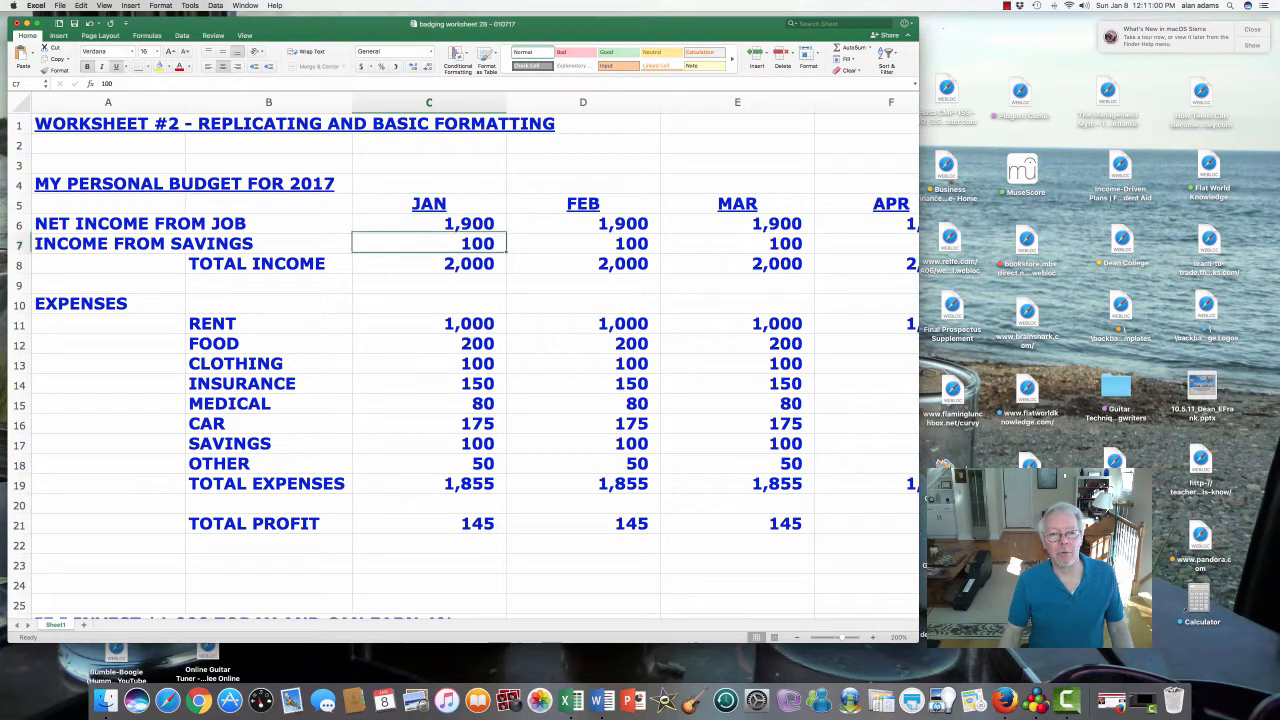
pyautogui.moveTo(429, 243); pyautogui.dragTo(805, 247)
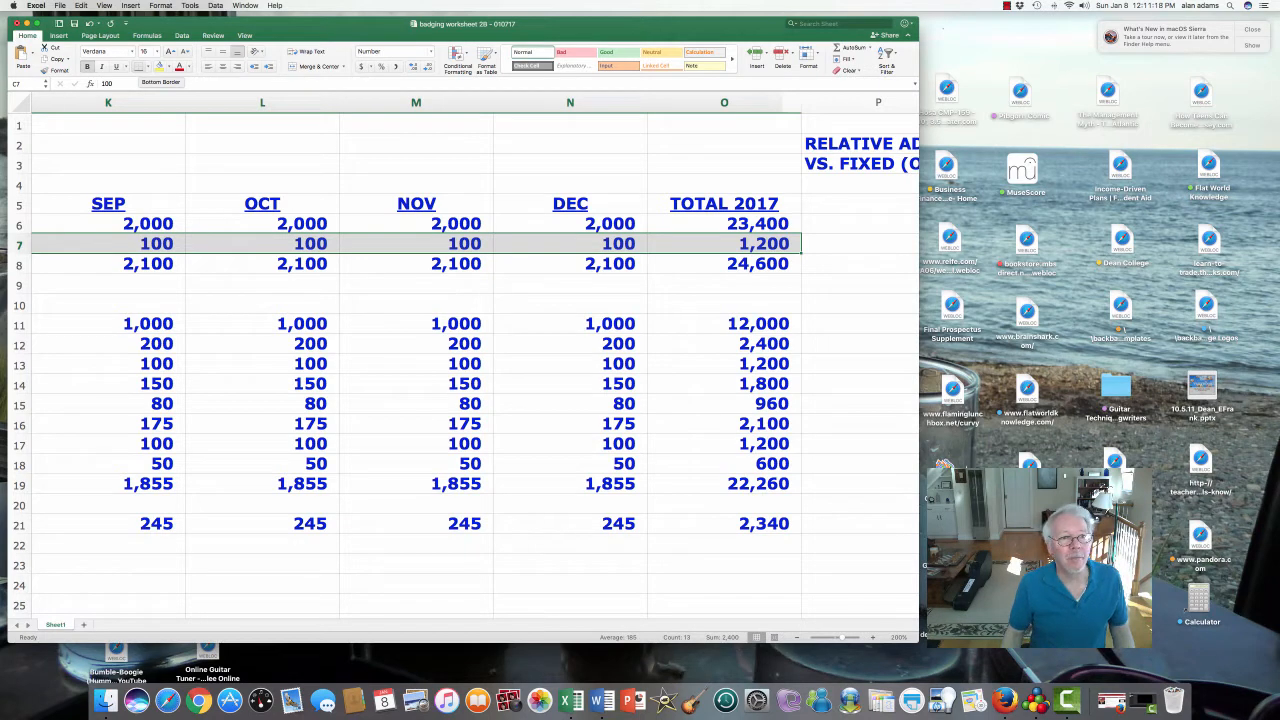
pyautogui.click(147, 66)
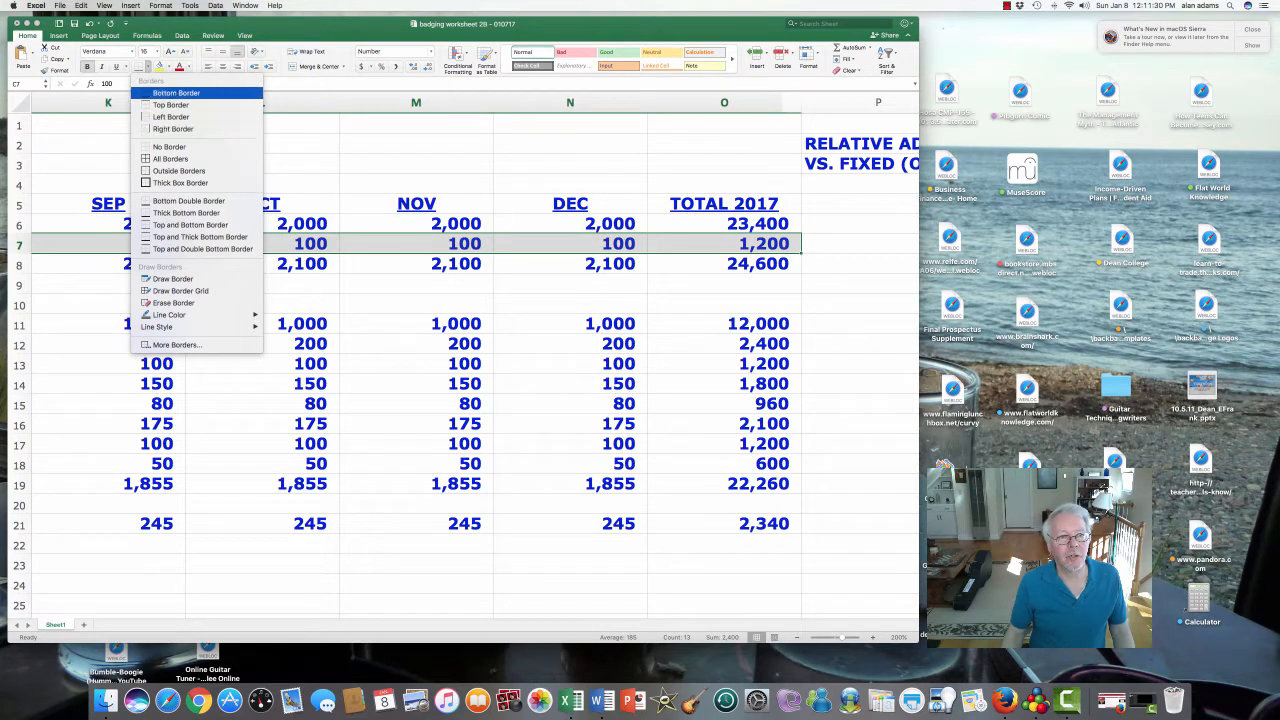
# - Add a bottom border under the savings row and recheck the January value of 100
pyautogui.click(176, 93)
pyautogui.click(429, 284)
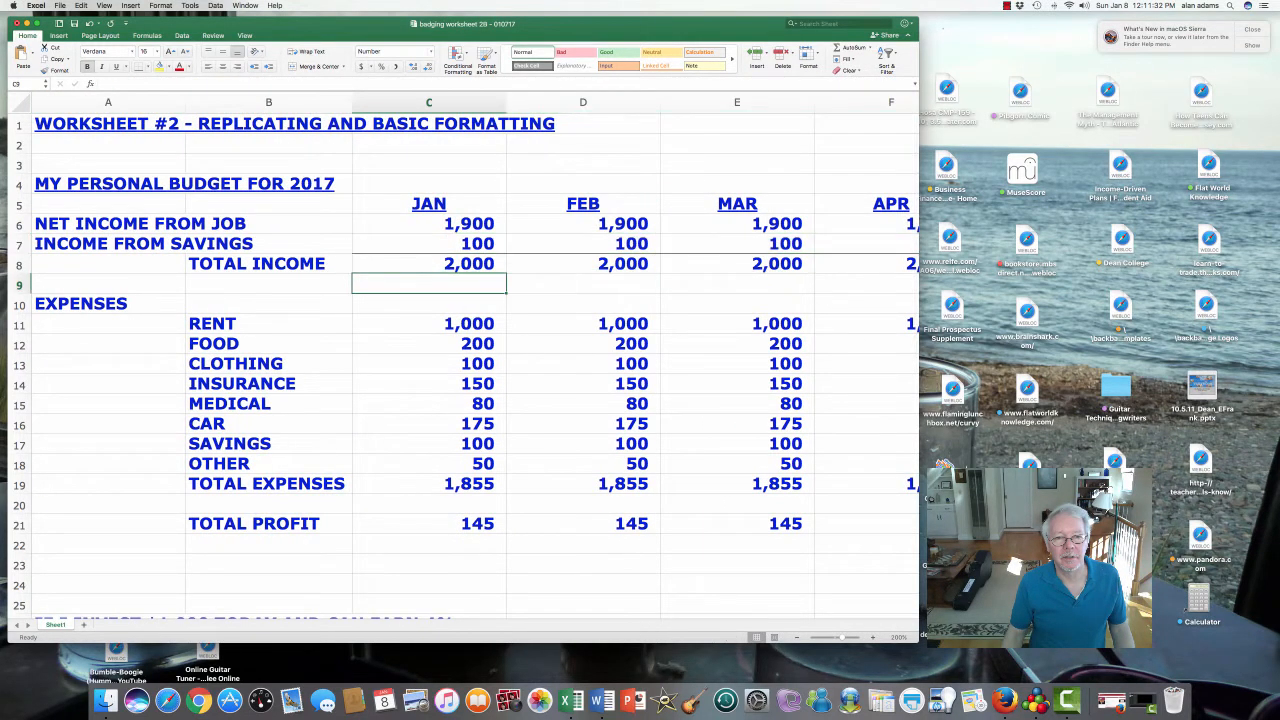
pyautogui.click(429, 245)
pyautogui.doubleClick(486, 243)
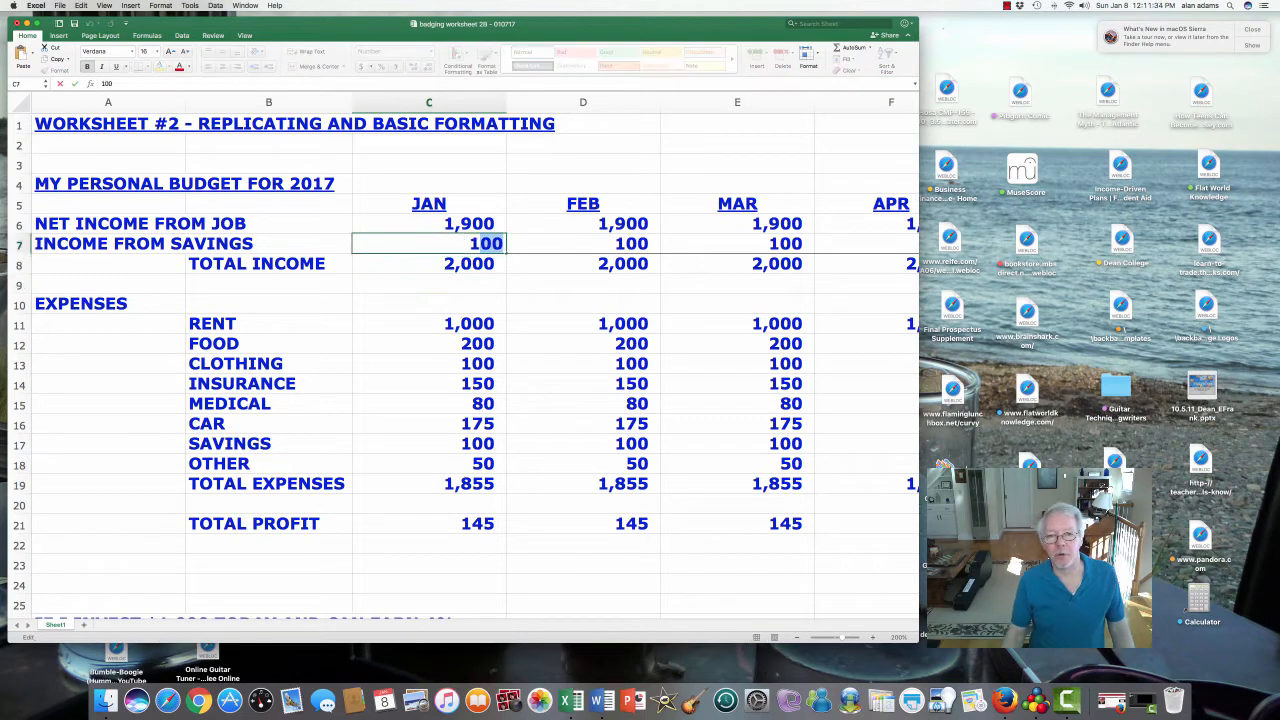
pyautogui.click(583, 244)
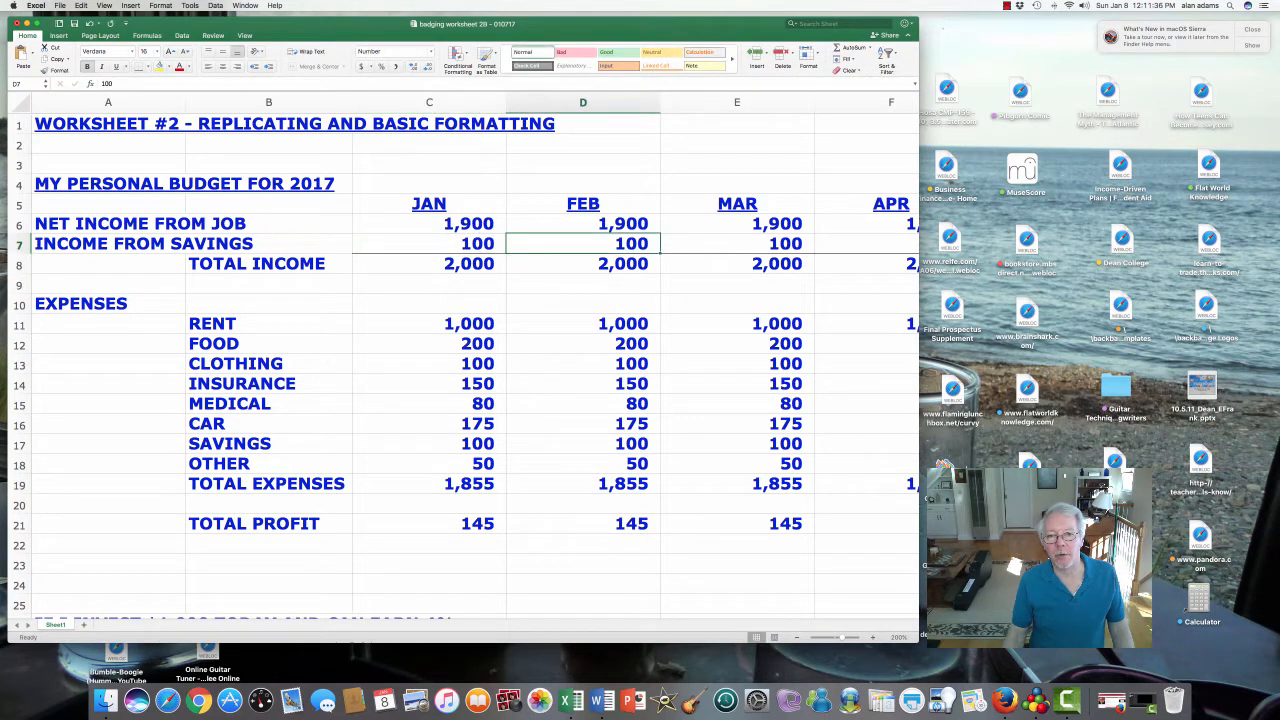
# - Select the row 8 TOTAL INCOME figures from C8 through the TOTAL 2017 column
pyautogui.moveTo(430, 263); pyautogui.dragTo(805, 268)
pyautogui.moveTo(878, 101); pyautogui.dragTo(880, 101)
pyautogui.moveTo(803, 268); pyautogui.dragTo(648, 268)
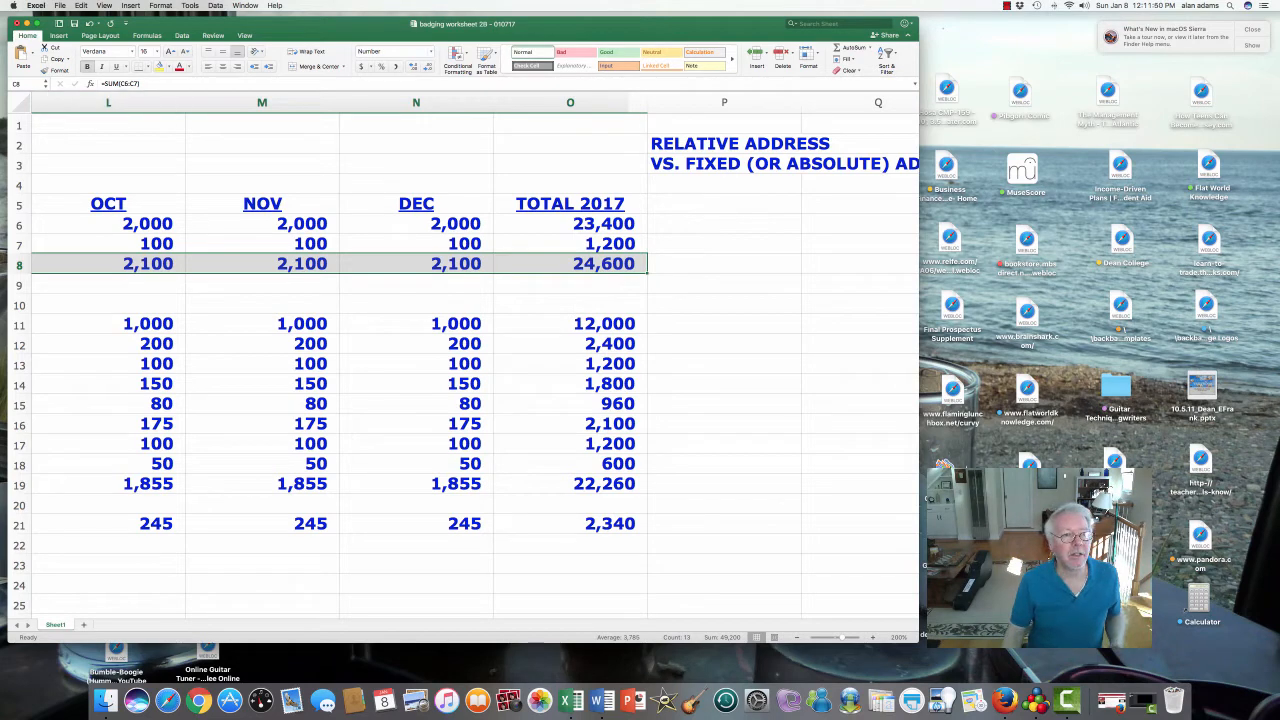
pyautogui.hscroll(-10, 470, 360)
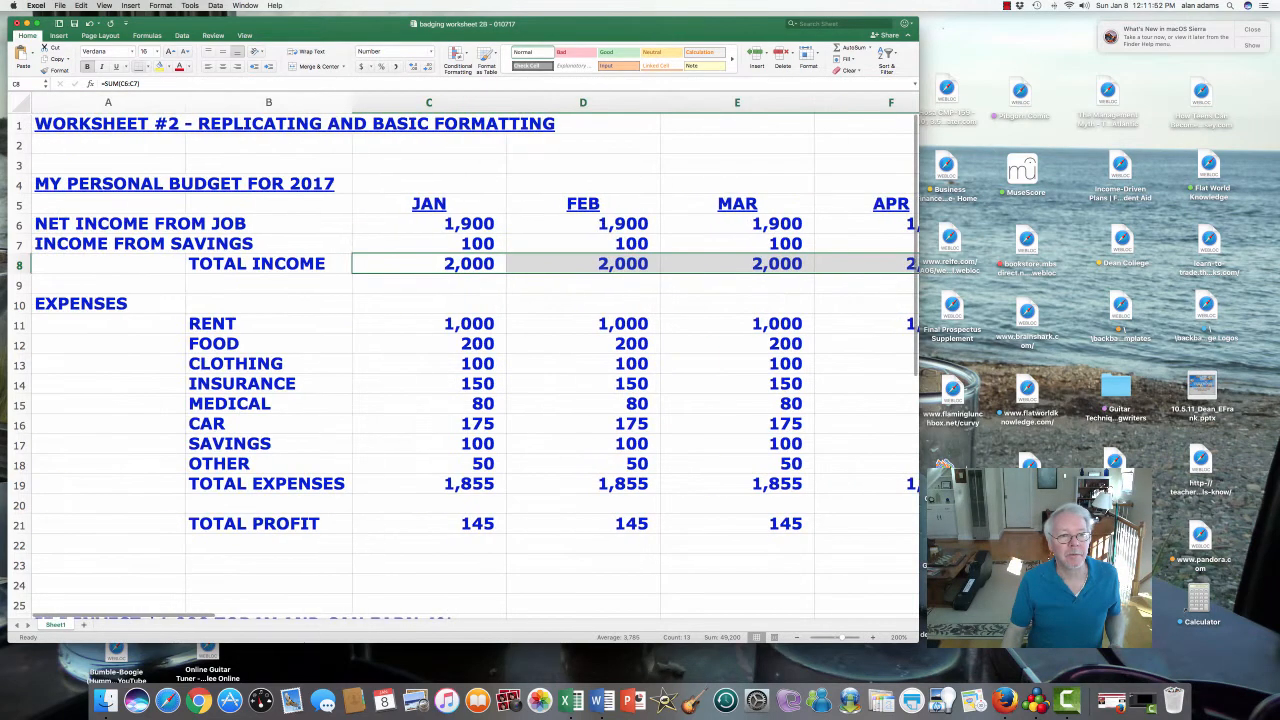
pyautogui.click(429, 304)
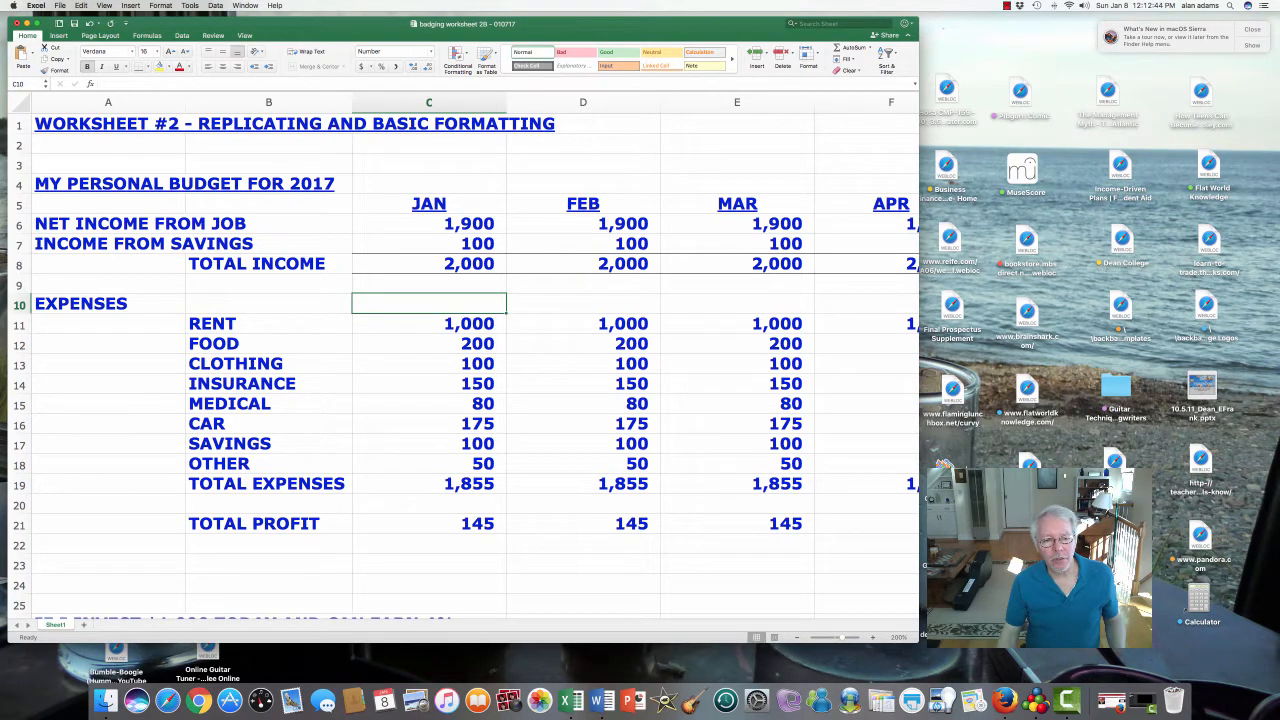
# - Check the January expense sum, TOTAL EXPENSES and TOTAL INCOME formulas
pyautogui.press('Down')
pyautogui.press('Down')
pyautogui.press('Down')
pyautogui.press('Down')
pyautogui.press('Down')
pyautogui.press('Down')
pyautogui.press('Down')
pyautogui.press('Down')
pyautogui.press('Down')
pyautogui.press('Up')
pyautogui.press('Up')
pyautogui.press('Up')
pyautogui.press('Up')
pyautogui.press('Up')
pyautogui.press('Up')
pyautogui.press('Up')
pyautogui.press('Up')
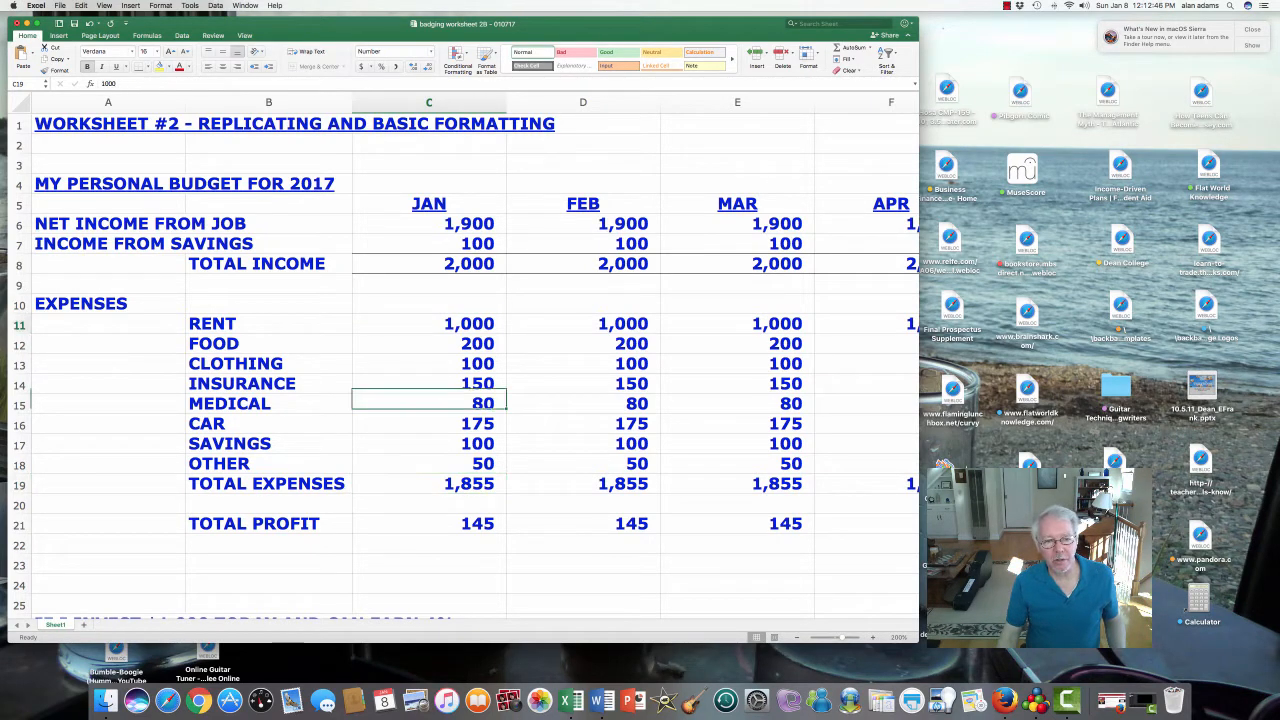
pyautogui.hotkey('shift', 'Down')
pyautogui.hotkey('shift', 'Down')
pyautogui.hotkey('shift', 'Down')
pyautogui.hotkey('shift', 'Down')
pyautogui.hotkey('shift', 'Down')
pyautogui.hotkey('shift', 'Down')
pyautogui.hotkey('shift', 'Down')
pyautogui.press('Down')
pyautogui.press('Down')
pyautogui.press('Down')
pyautogui.press('Down')
pyautogui.press('Down')
pyautogui.press('Down')
pyautogui.press('Down')
pyautogui.press('Down')
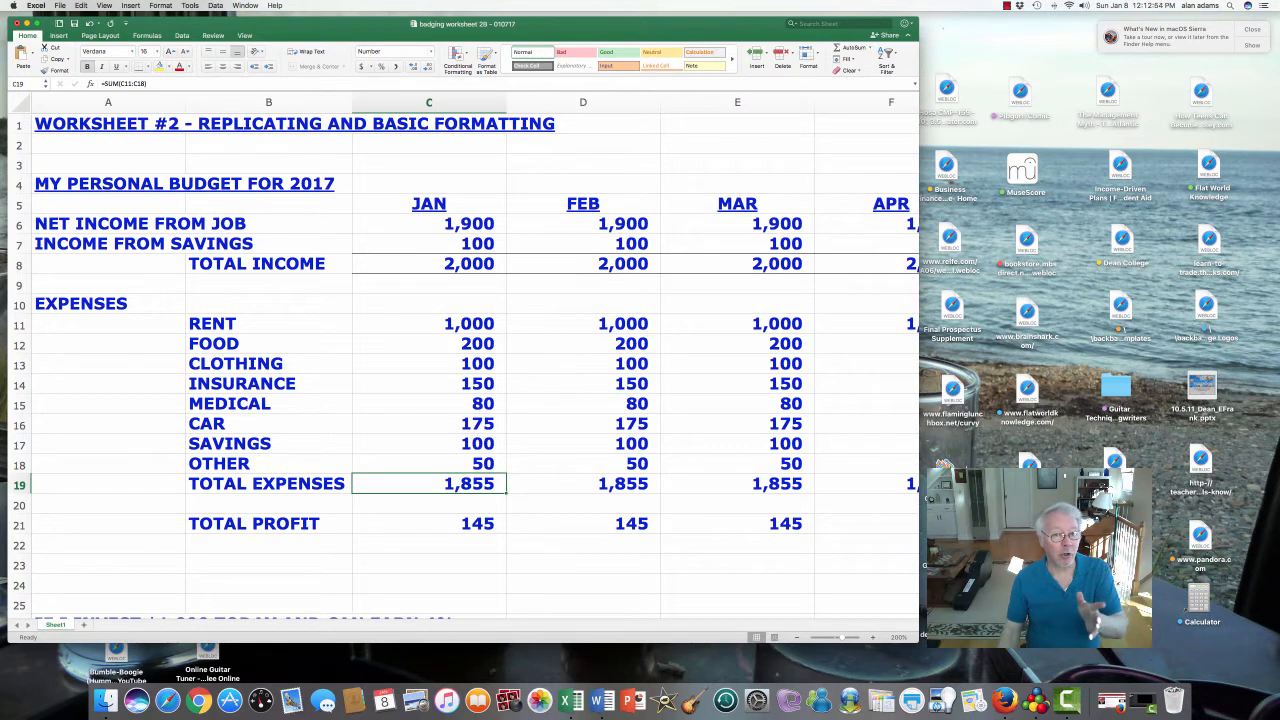
pyautogui.click(429, 264)
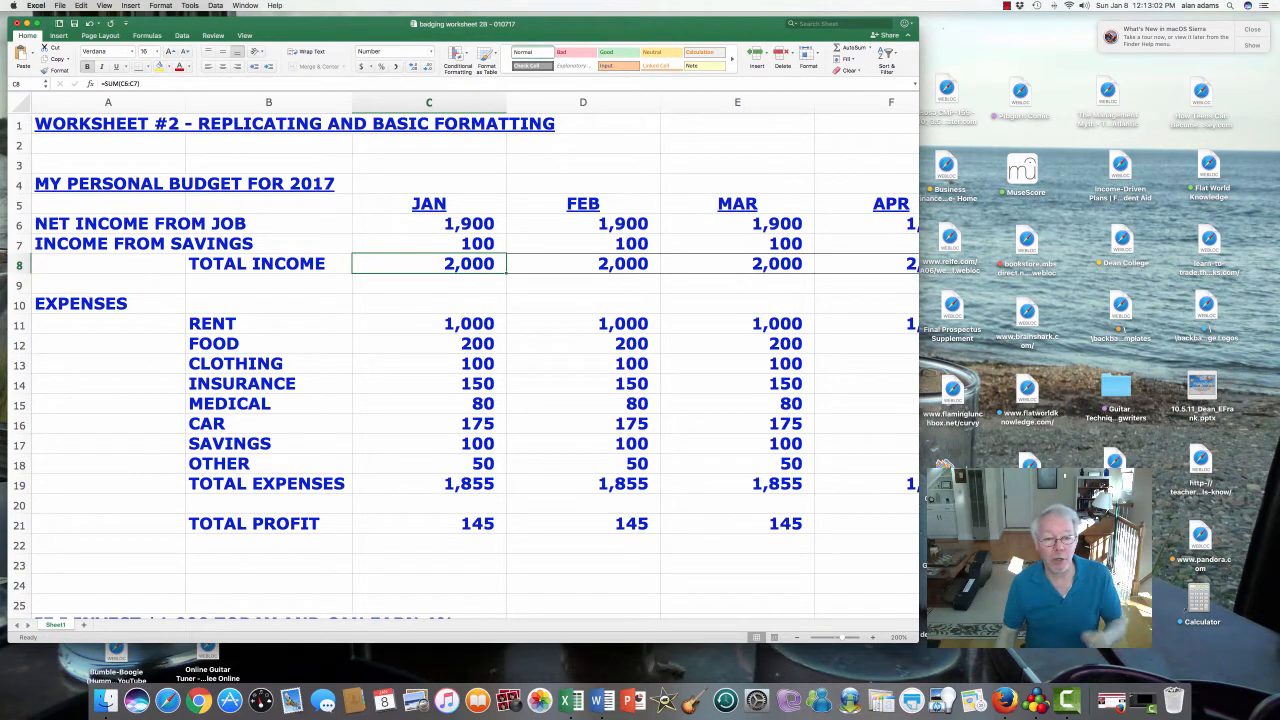
# - Apply a Top and Bottom Border to the TOTAL EXPENSES figures in row 19
pyautogui.scroll(-1, 470, 360)
pyautogui.moveTo(429, 483); pyautogui.dragTo(345, 490)
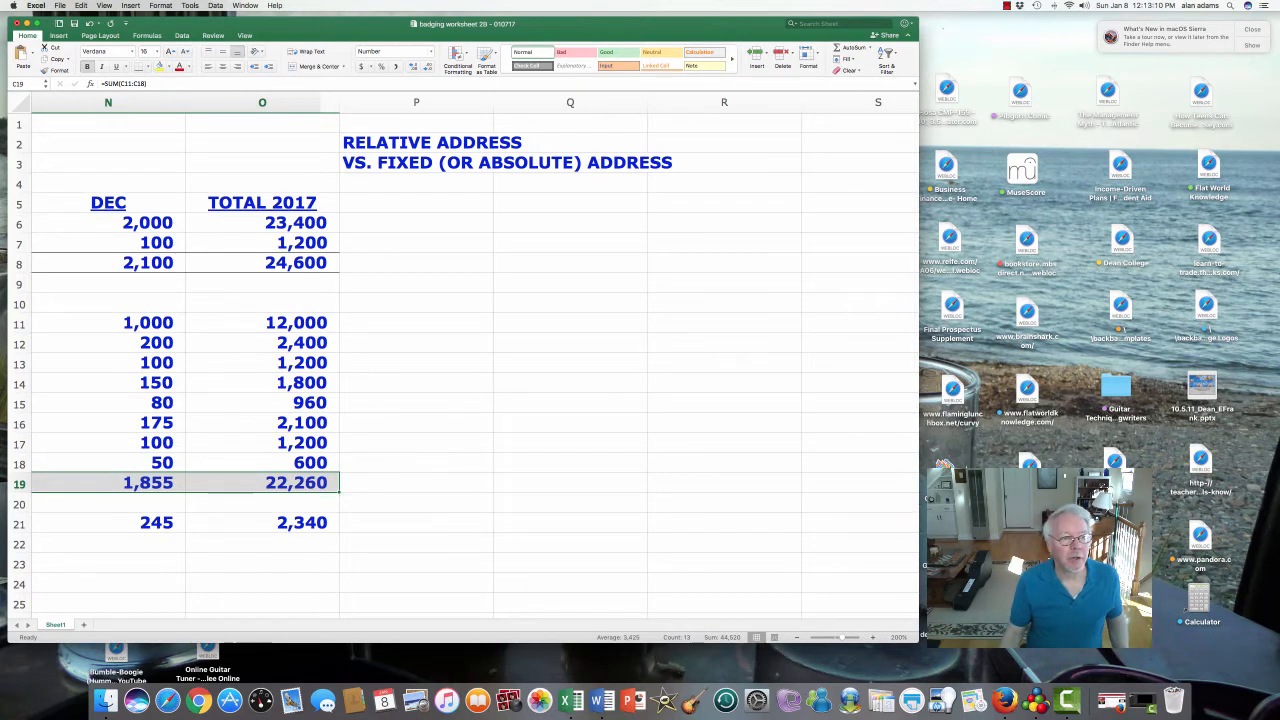
pyautogui.click(146, 67)
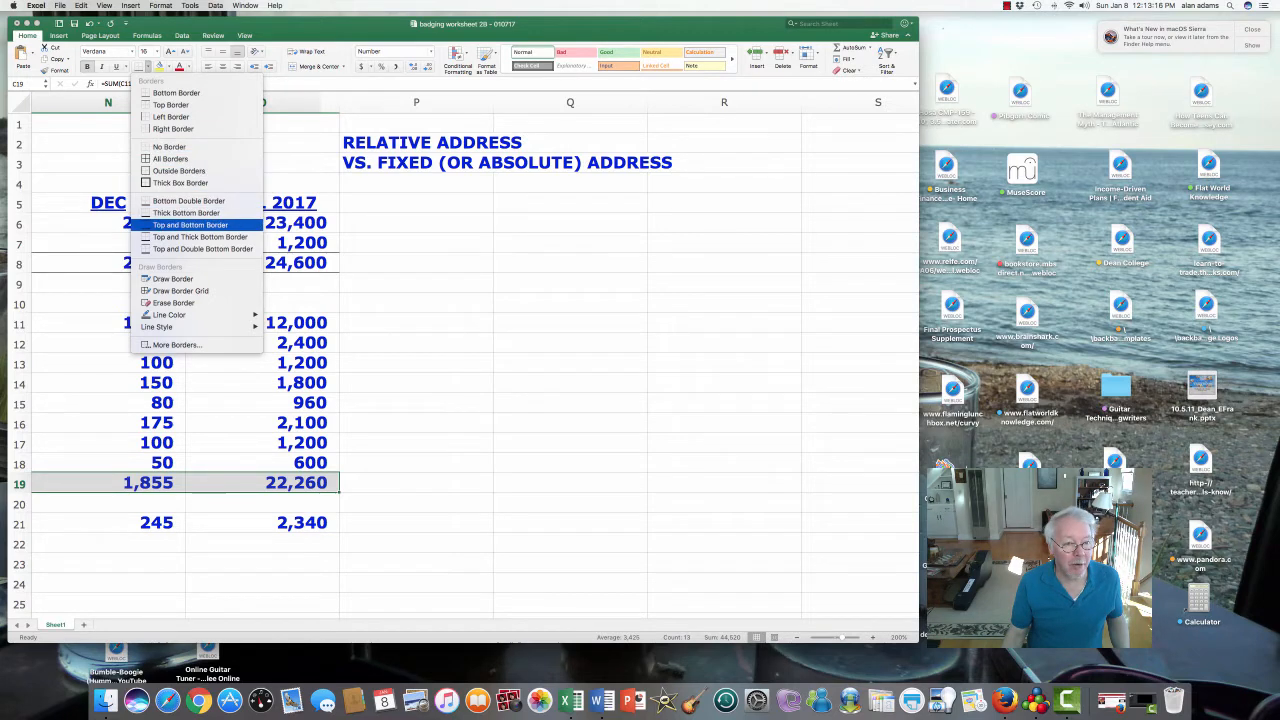
pyautogui.click(190, 225)
pyautogui.click(429, 563)
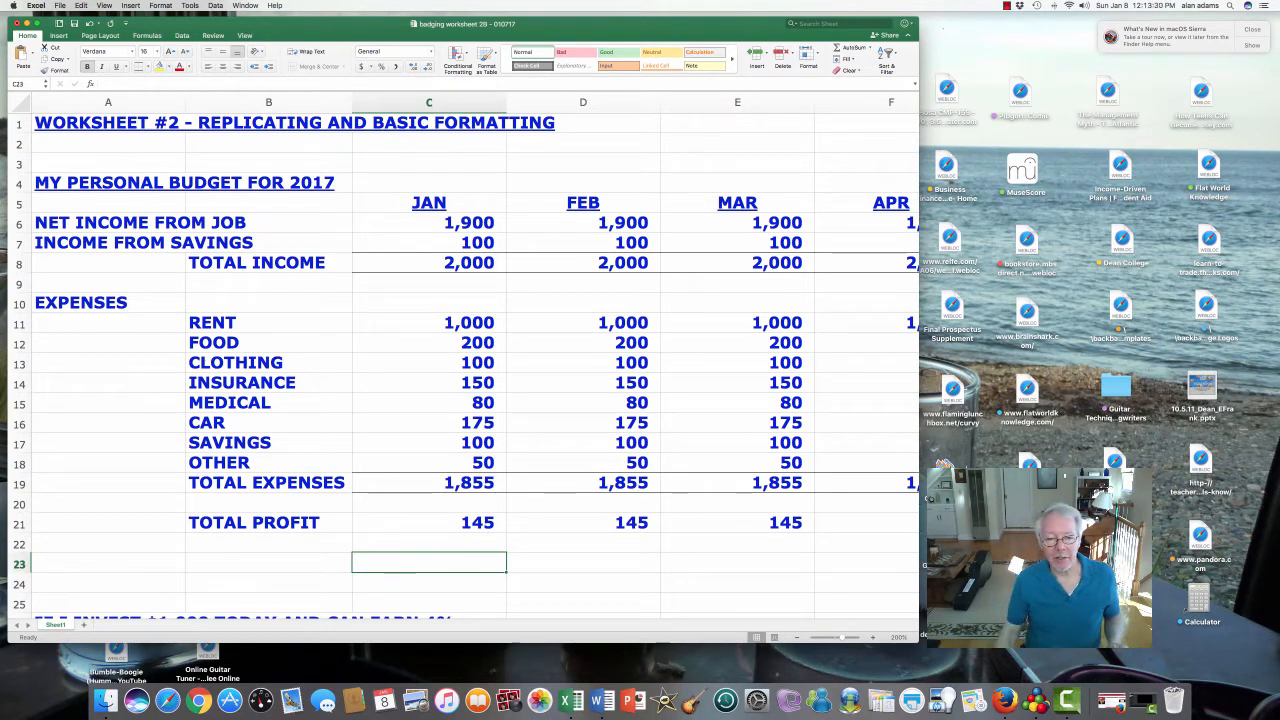
# - Inspect the January TOTAL INCOME, TOTAL EXPENSES and TOTAL PROFIT formulas
pyautogui.click(429, 523)
pyautogui.scroll(-4, 429, 523)
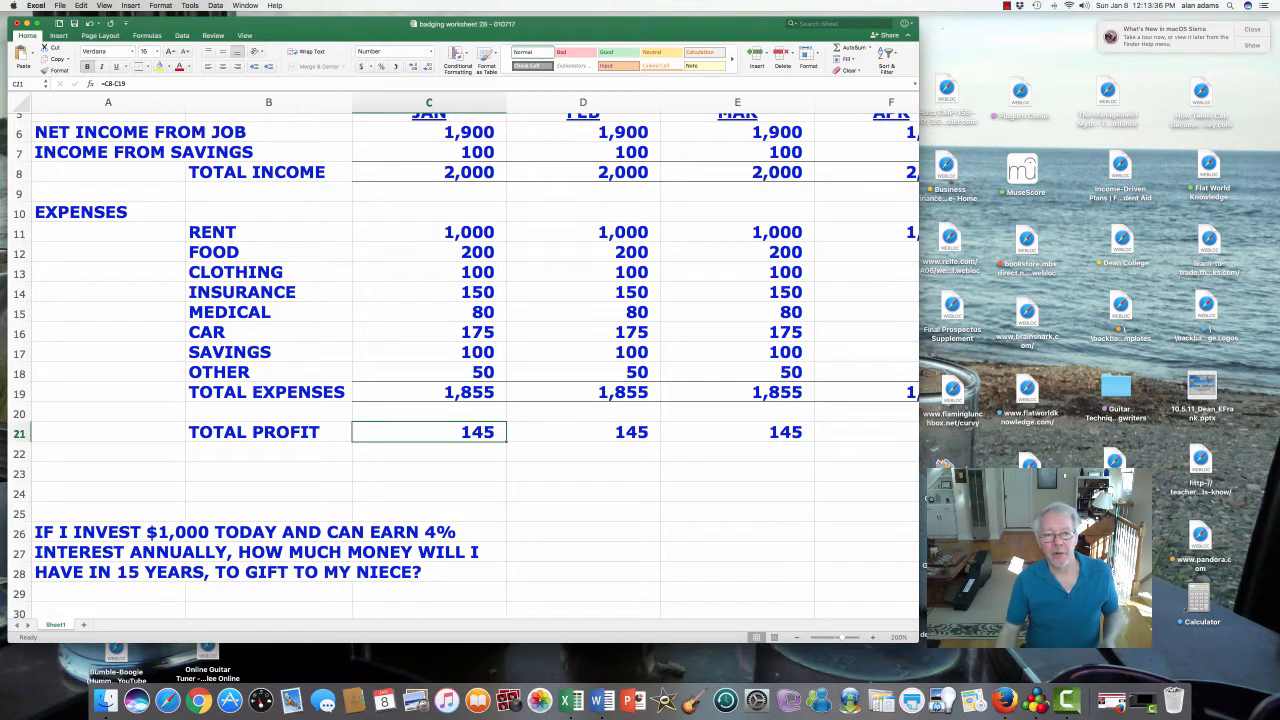
pyautogui.click(429, 172)
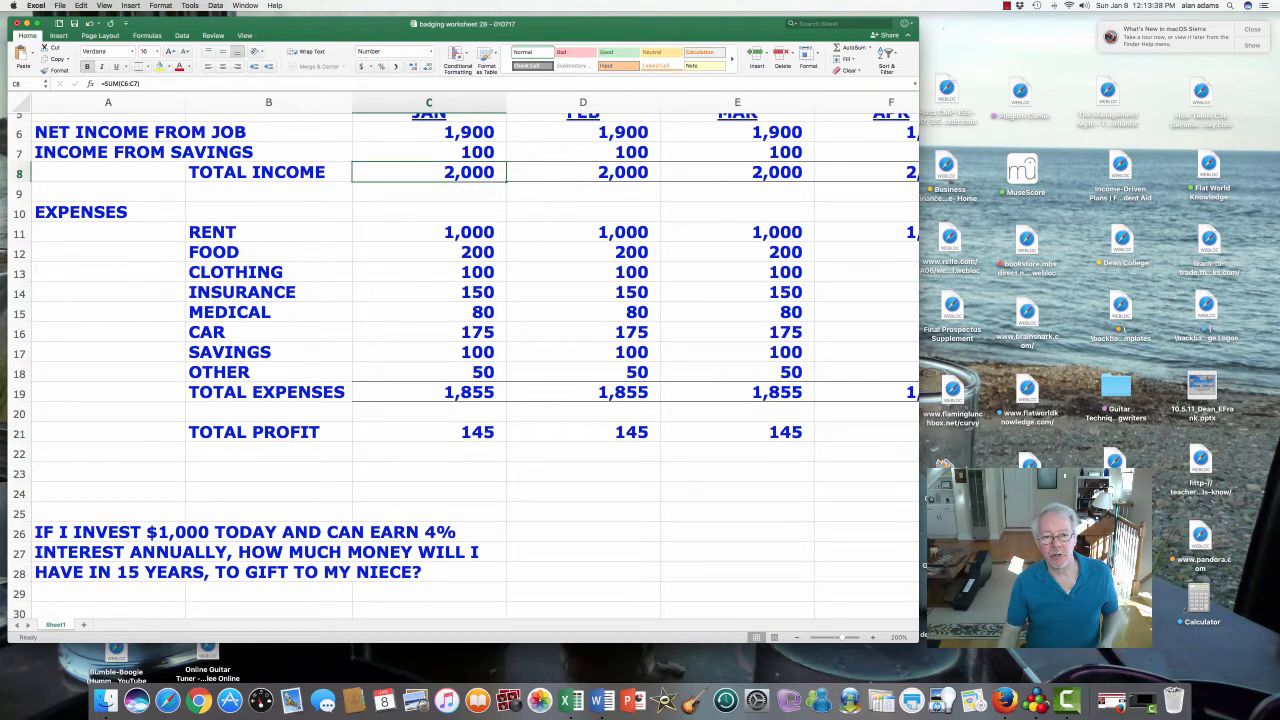
pyautogui.click(429, 392)
pyautogui.click(429, 432)
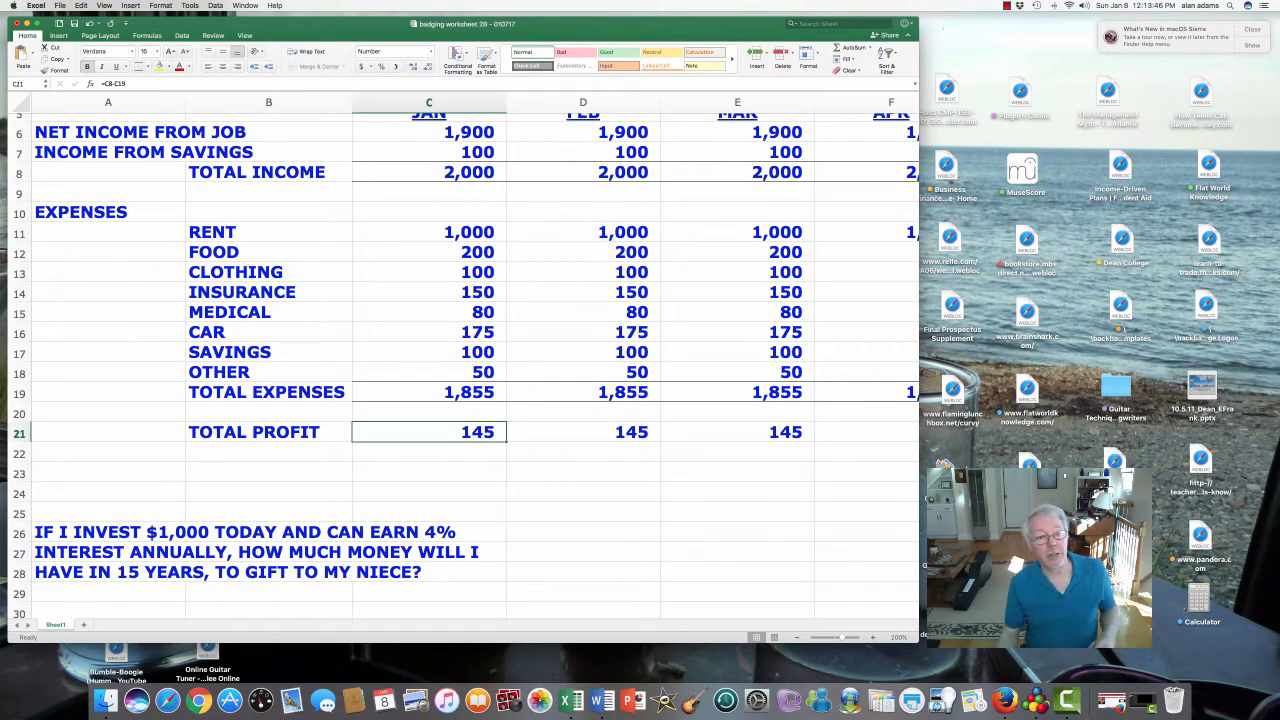
pyautogui.scroll(1, 429, 440)
# - Apply a Bottom Double Border beneath the TOTAL PROFIT figures C21:O21
pyautogui.hscroll(1, 429, 440)
pyautogui.moveTo(400, 455); pyautogui.dragTo(655, 466)
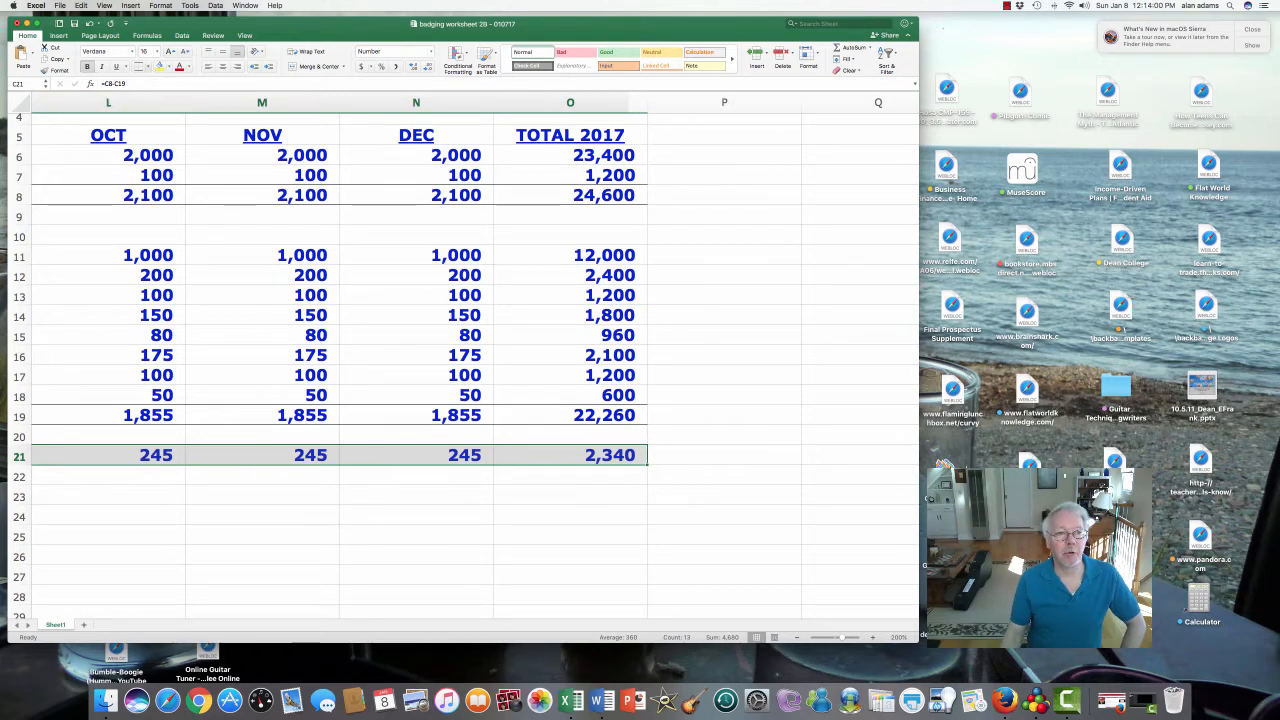
pyautogui.click(147, 66)
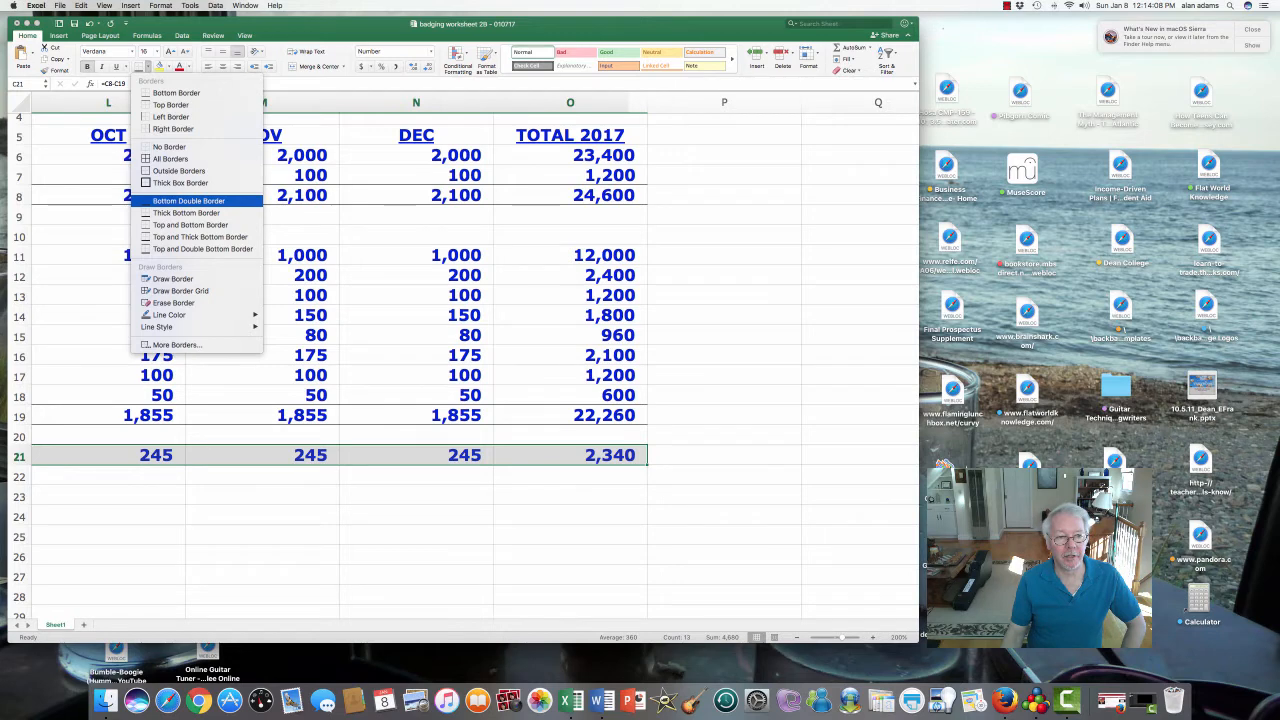
pyautogui.click(189, 200)
pyautogui.click(429, 497)
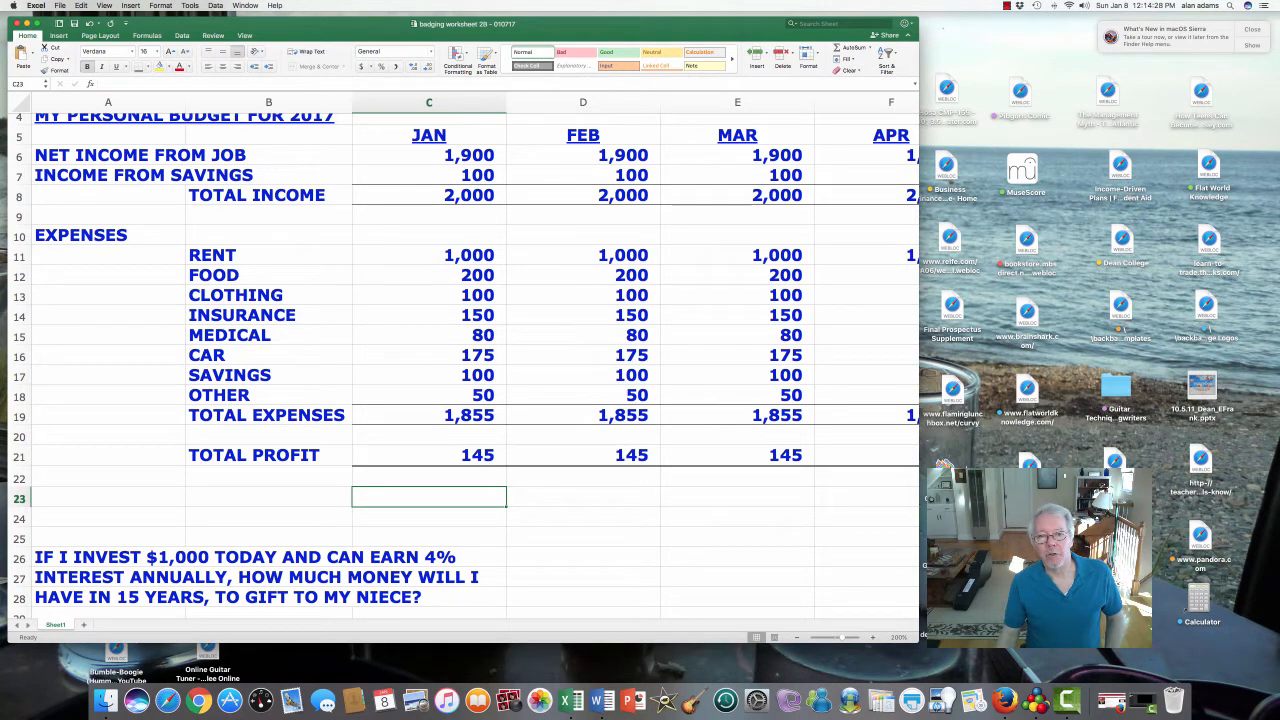
pyautogui.click(738, 216)
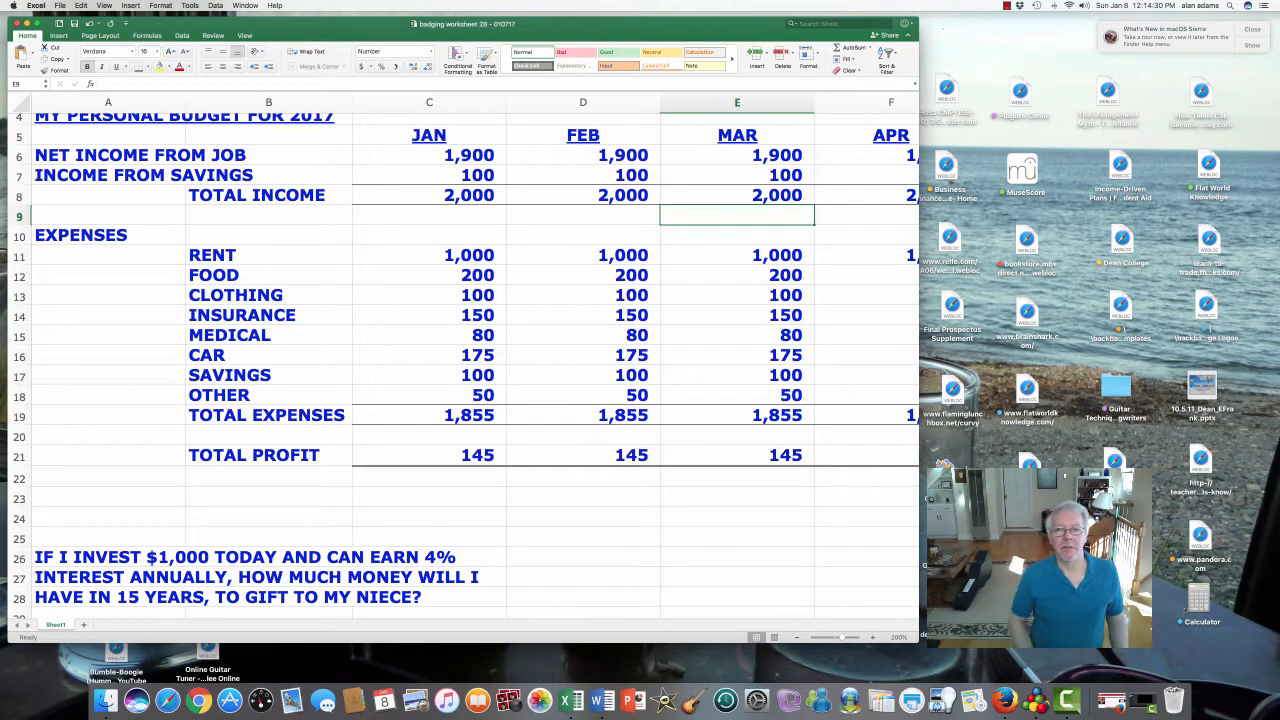
pyautogui.press('Right')
pyautogui.press('Right')
pyautogui.press('Right')
pyautogui.press('Right')
pyautogui.press('Right')
pyautogui.press('Right')
pyautogui.press('Right')
pyautogui.press('Right')
pyautogui.press('Right')
pyautogui.press('Right')
pyautogui.press('Right')
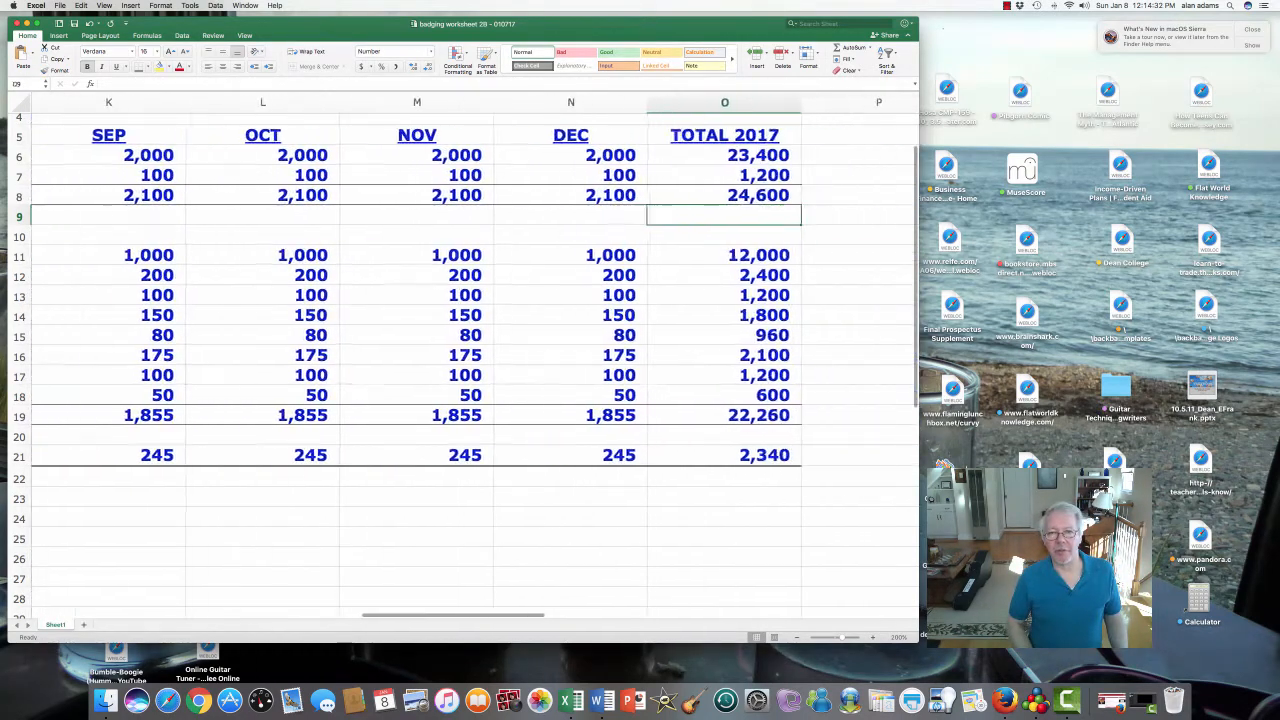
pyautogui.press('Up')
pyautogui.press('Up')
pyautogui.press('Up')
pyautogui.press('Up')
pyautogui.press('Up')
pyautogui.press('Up')
pyautogui.press('Up')
pyautogui.press('Up')
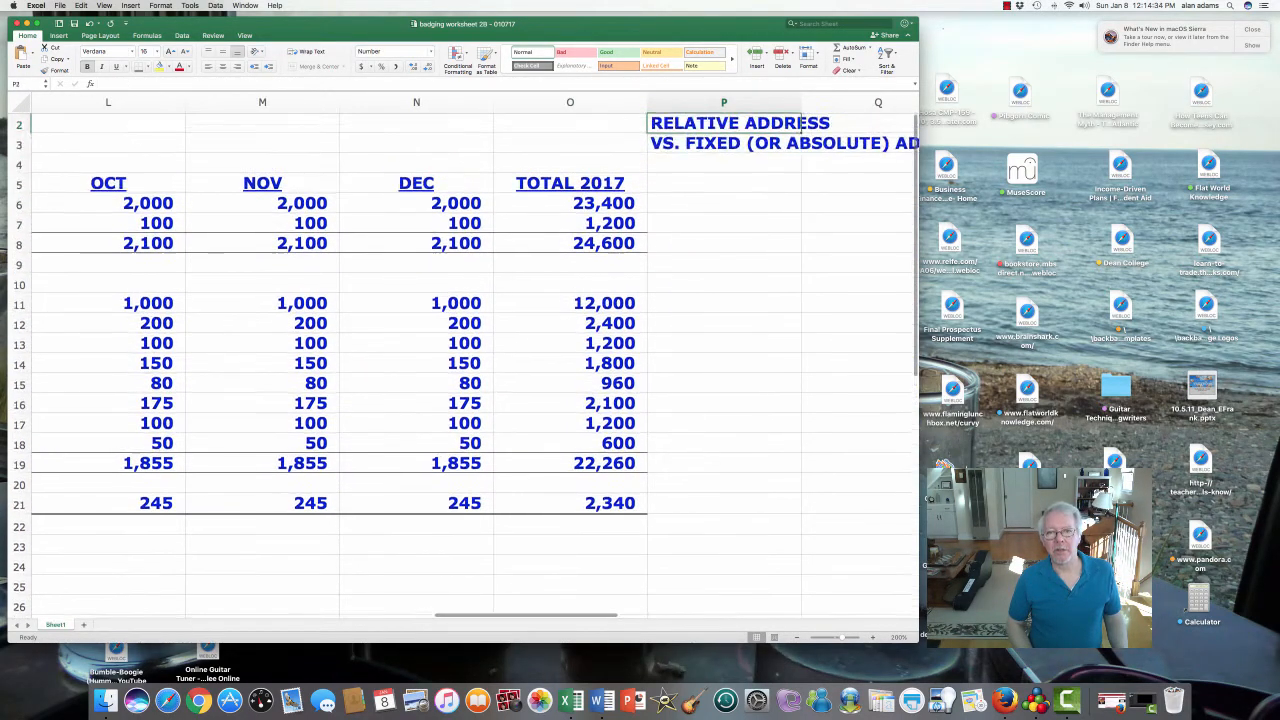
pyautogui.press('Down')
pyautogui.press('Down')
pyautogui.hscroll(2, 460, 360)
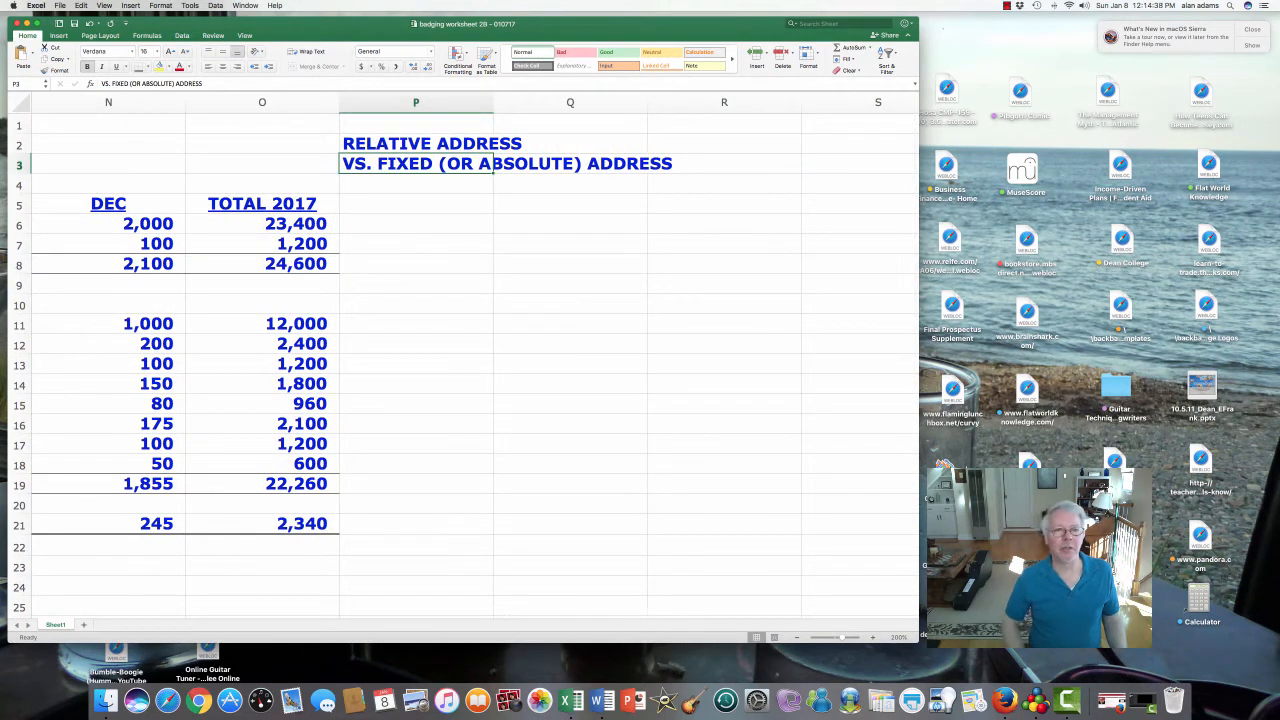
pyautogui.press('Up')
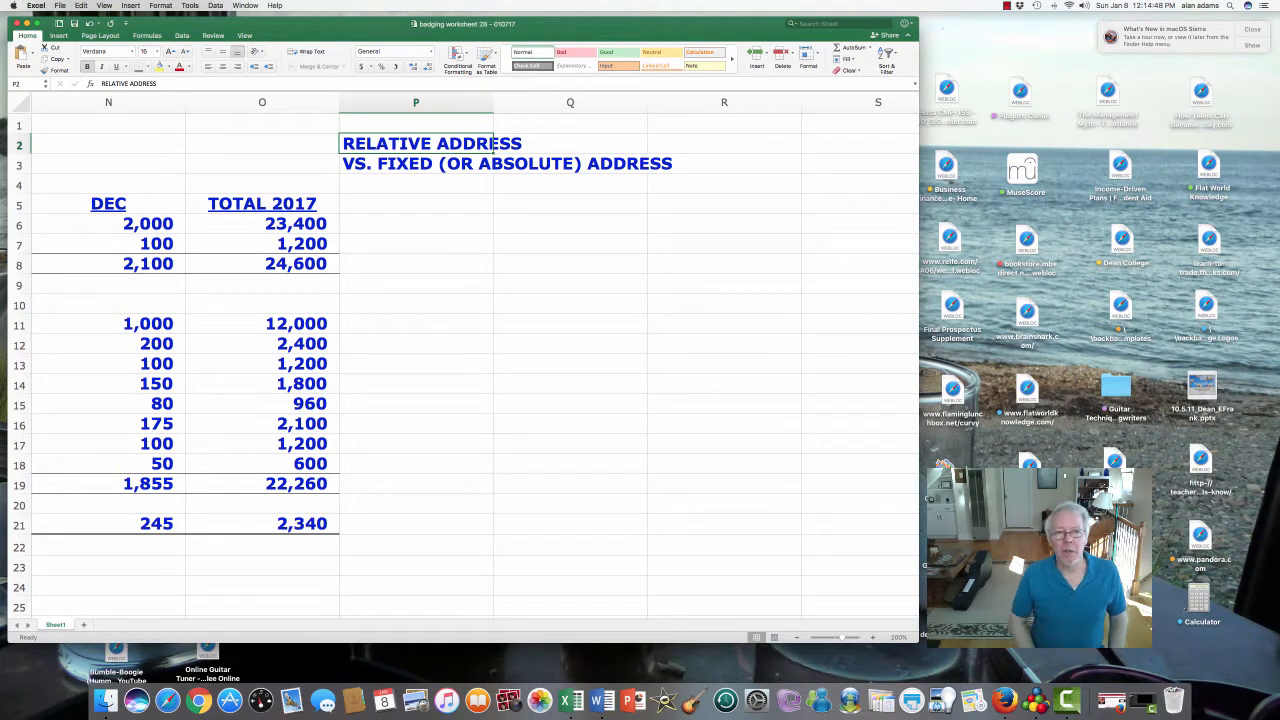
pyautogui.press('Down')
pyautogui.press('Down')
pyautogui.press('Down')
pyautogui.press('Down')
pyautogui.press('Down')
pyautogui.press('Down')
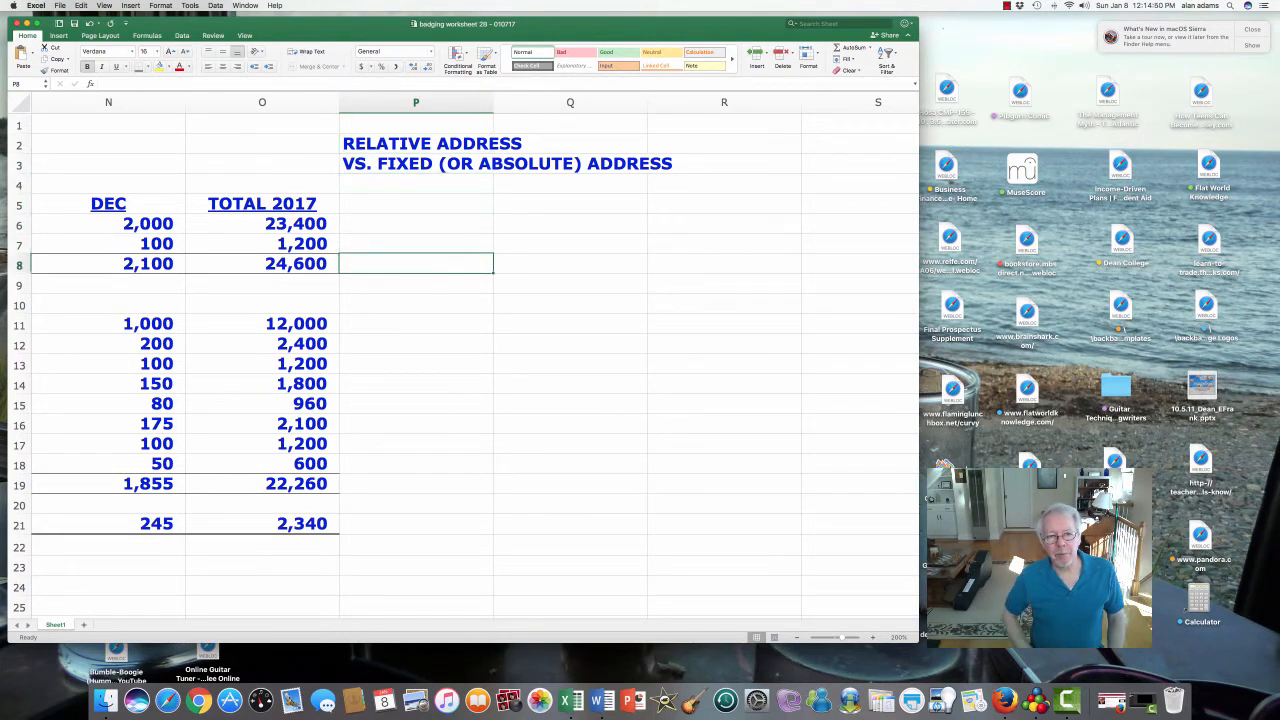
pyautogui.press('Left')
pyautogui.press('Down')
pyautogui.press('Down')
pyautogui.press('Down')
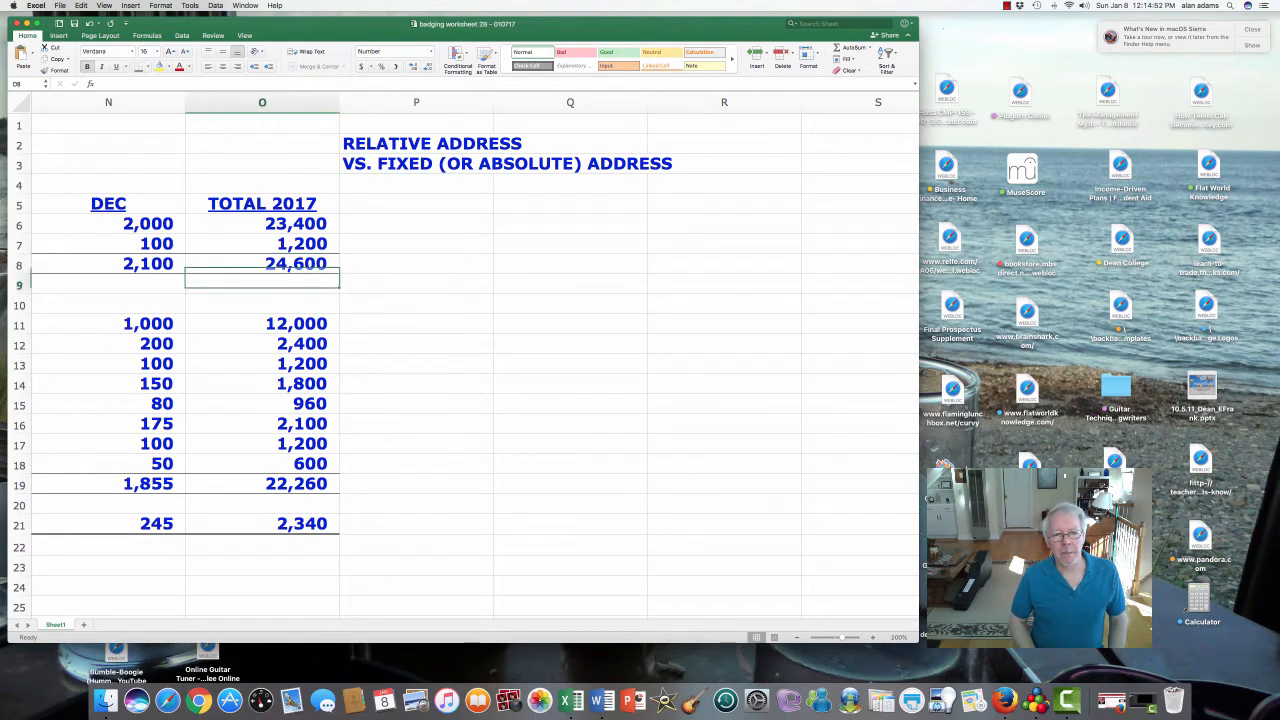
pyautogui.press('Down')
pyautogui.press('Down')
pyautogui.press('Down')
pyautogui.press('Down')
pyautogui.press('Down')
pyautogui.press('Down')
pyautogui.press('Down')
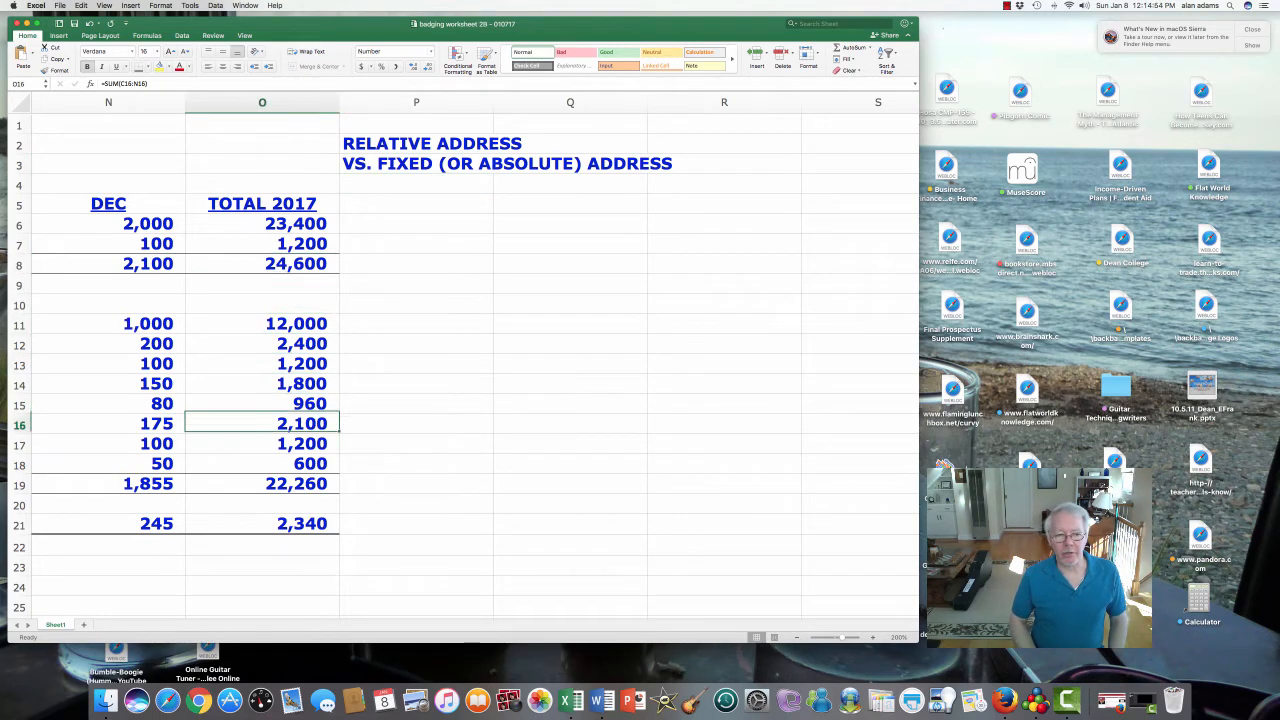
pyautogui.press('Up')
pyautogui.press('Up')
pyautogui.press('Up')
pyautogui.press('Up')
pyautogui.press('Up')
pyautogui.press('Up')
pyautogui.press('Up')
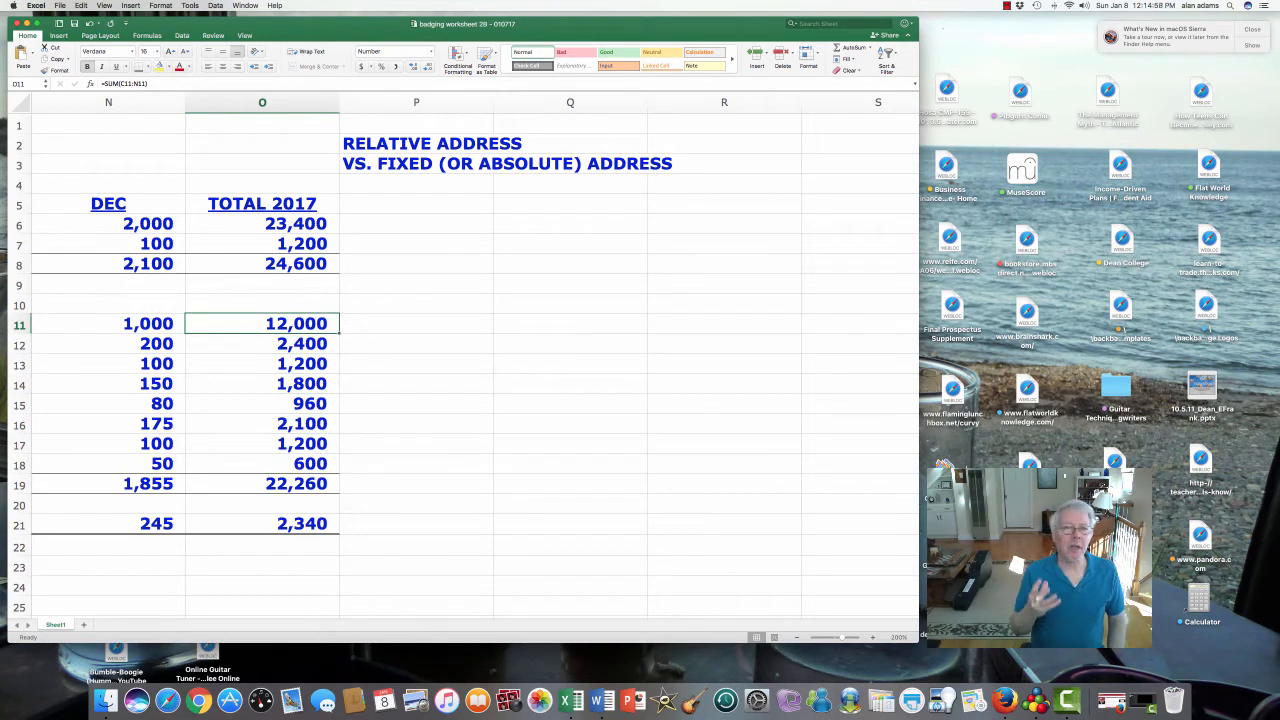
pyautogui.press('Up')
pyautogui.press('Up')
pyautogui.press('Up')
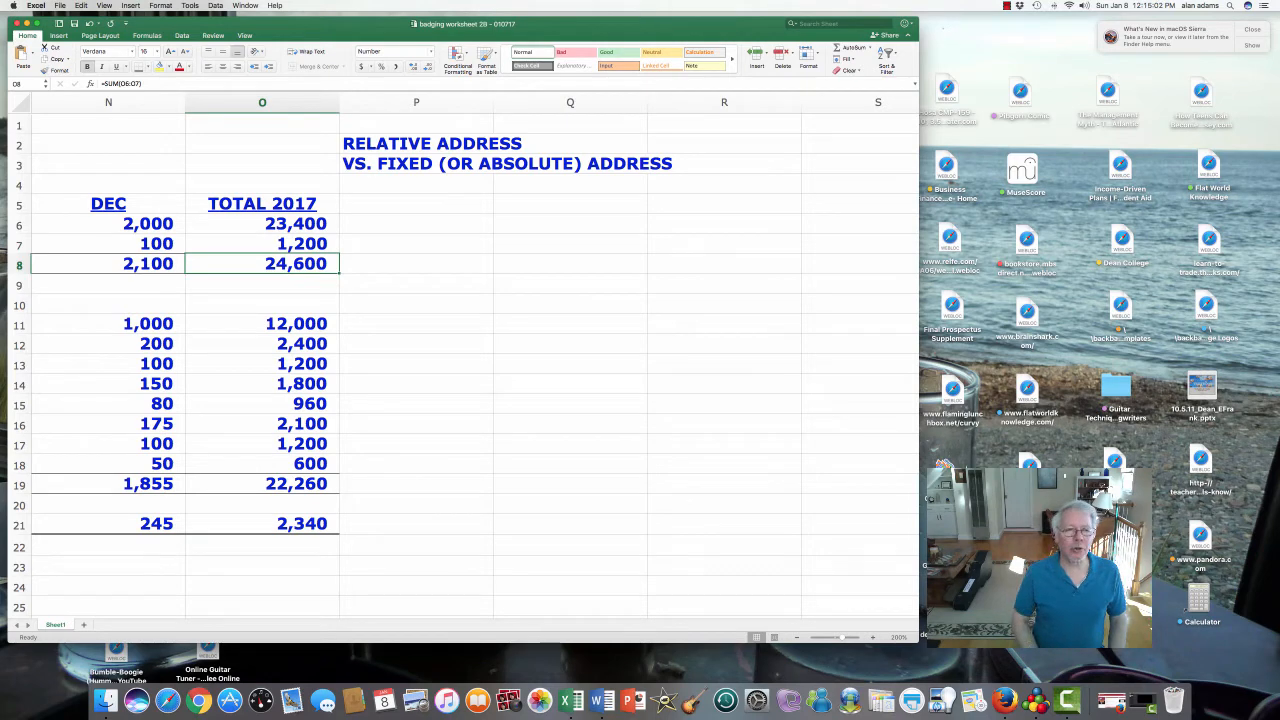
pyautogui.press('Down')
pyautogui.press('Down')
pyautogui.press('Down')
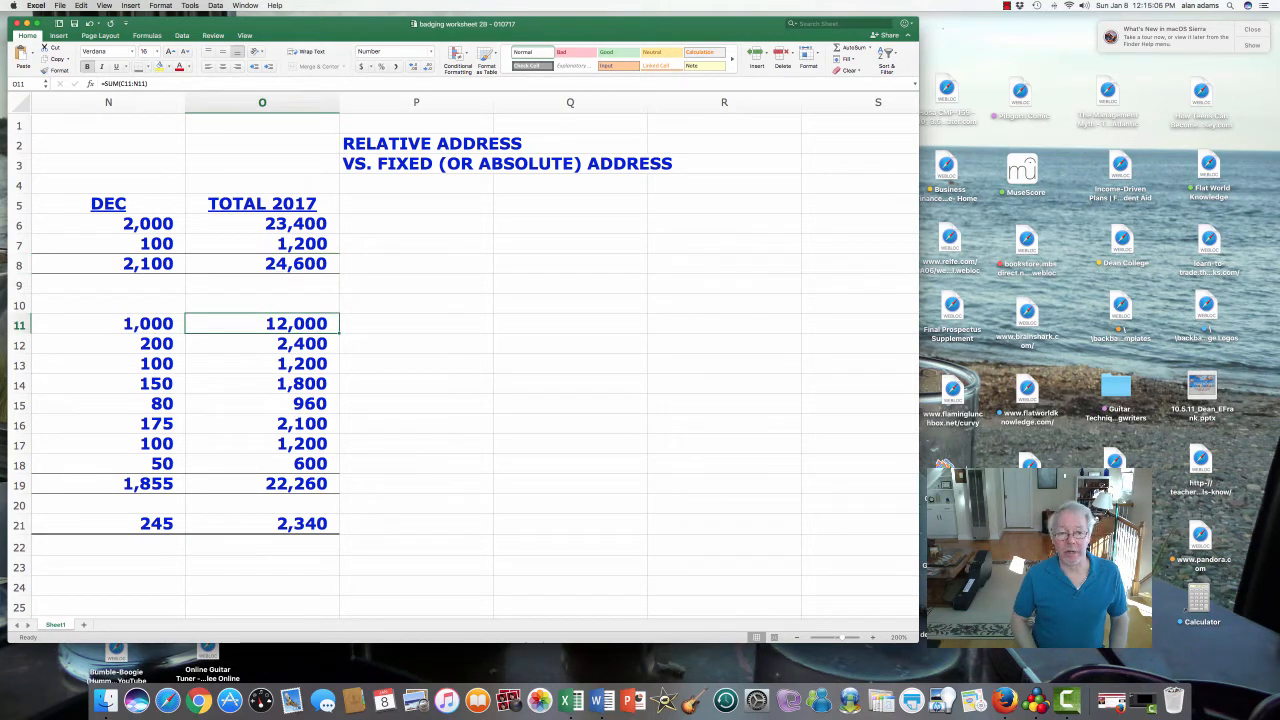
pyautogui.press('Down')
pyautogui.press('Down')
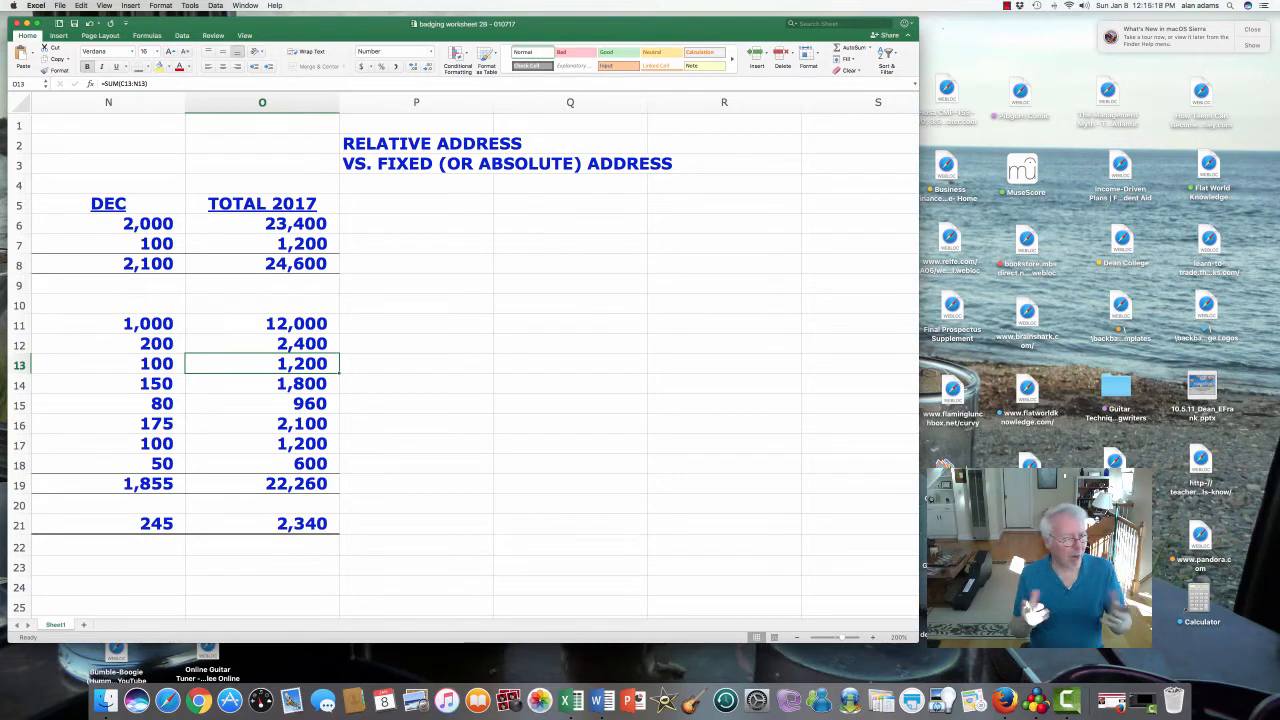
pyautogui.press('Up')
pyautogui.press('Up')
pyautogui.press('Up')
pyautogui.press('Up')
pyautogui.press('Up')
pyautogui.press('Up')
pyautogui.press('Up')
pyautogui.press('Up')
pyautogui.press('Up')
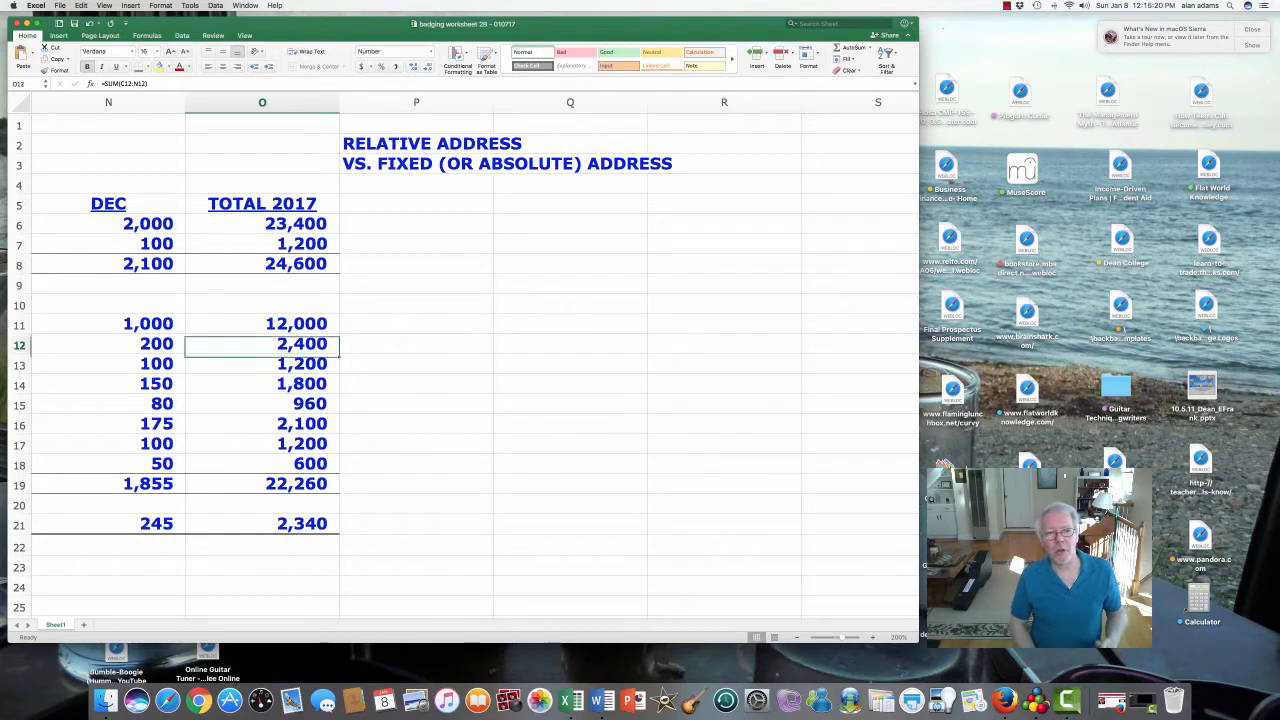
pyautogui.press('Right')
pyautogui.press('Down')
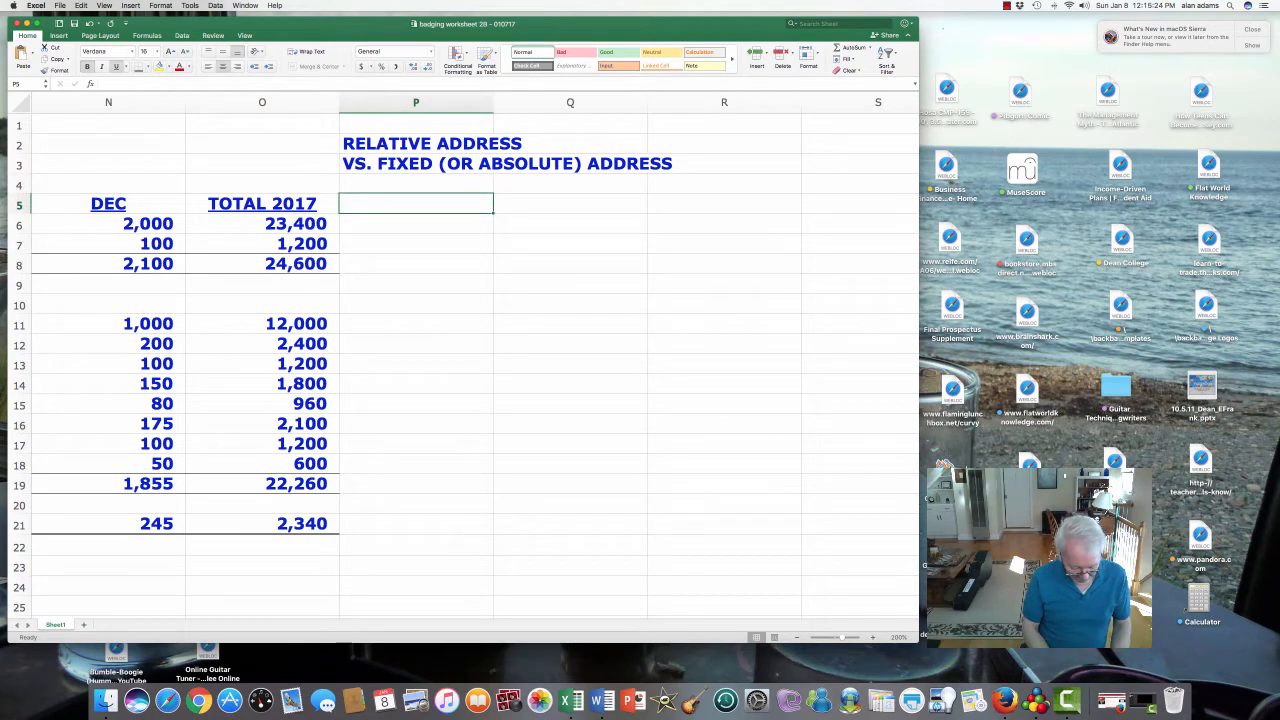
# - Enter the heading PERCENT OF INCOME in P5 and widen column P until it fits
pyautogui.write('PERCENT OF INCOME')
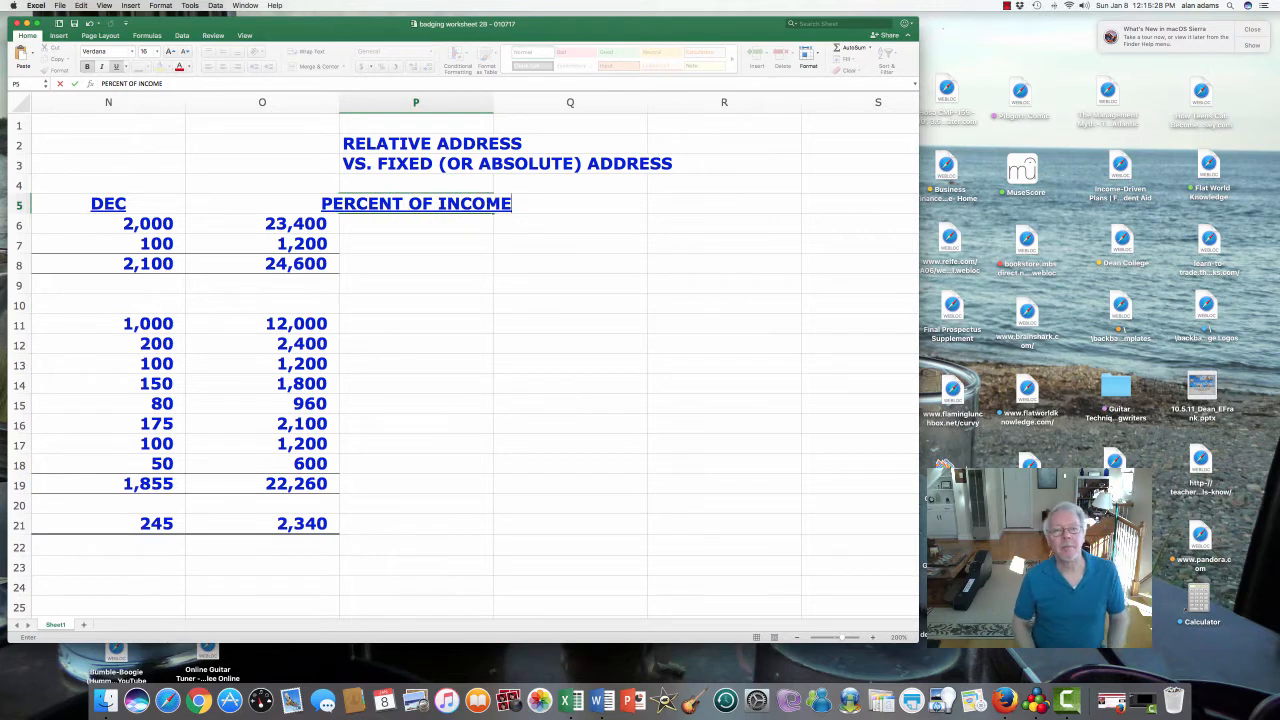
pyautogui.press('Tab')
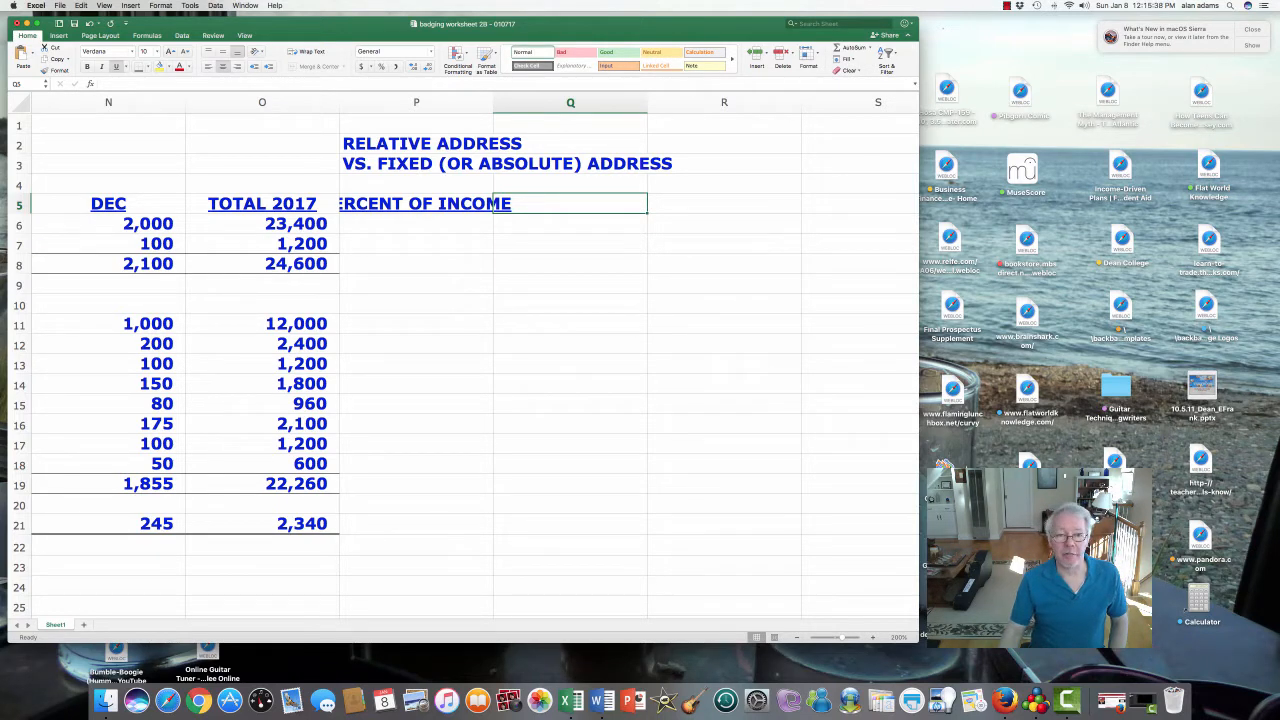
pyautogui.moveTo(493, 102); pyautogui.dragTo(526, 102)
pyautogui.click(433, 204)
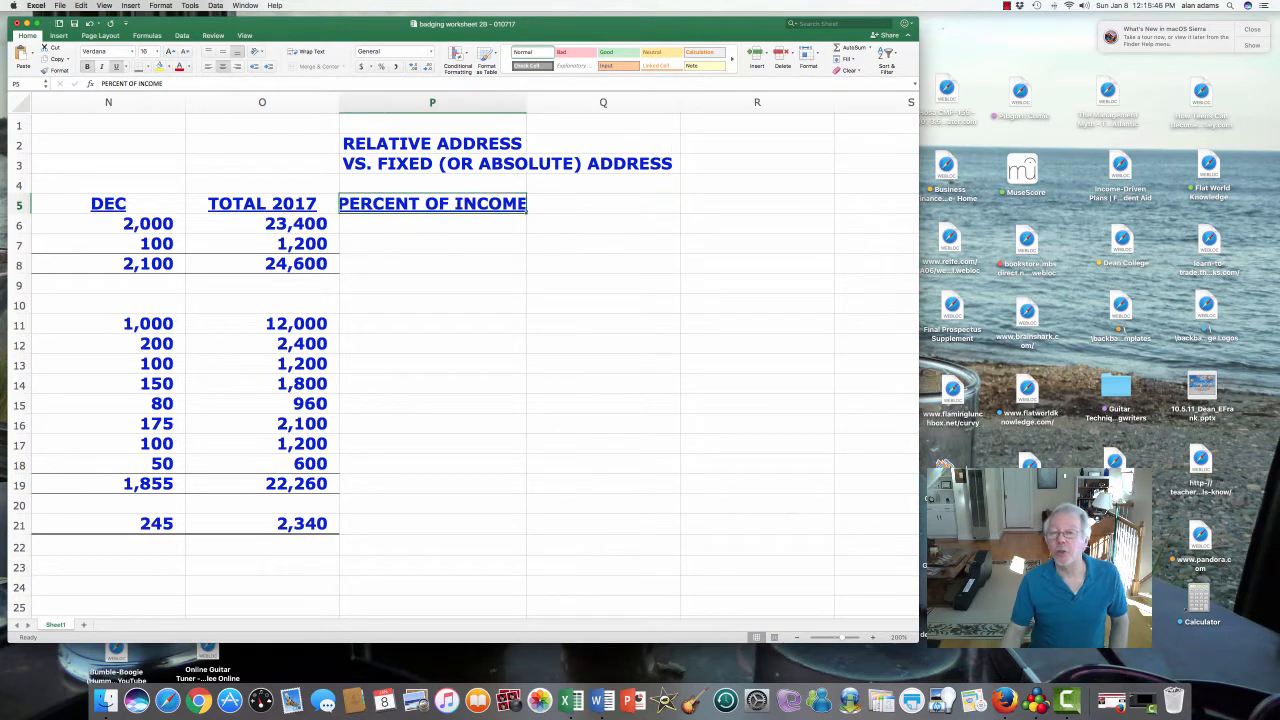
pyautogui.press('Up')
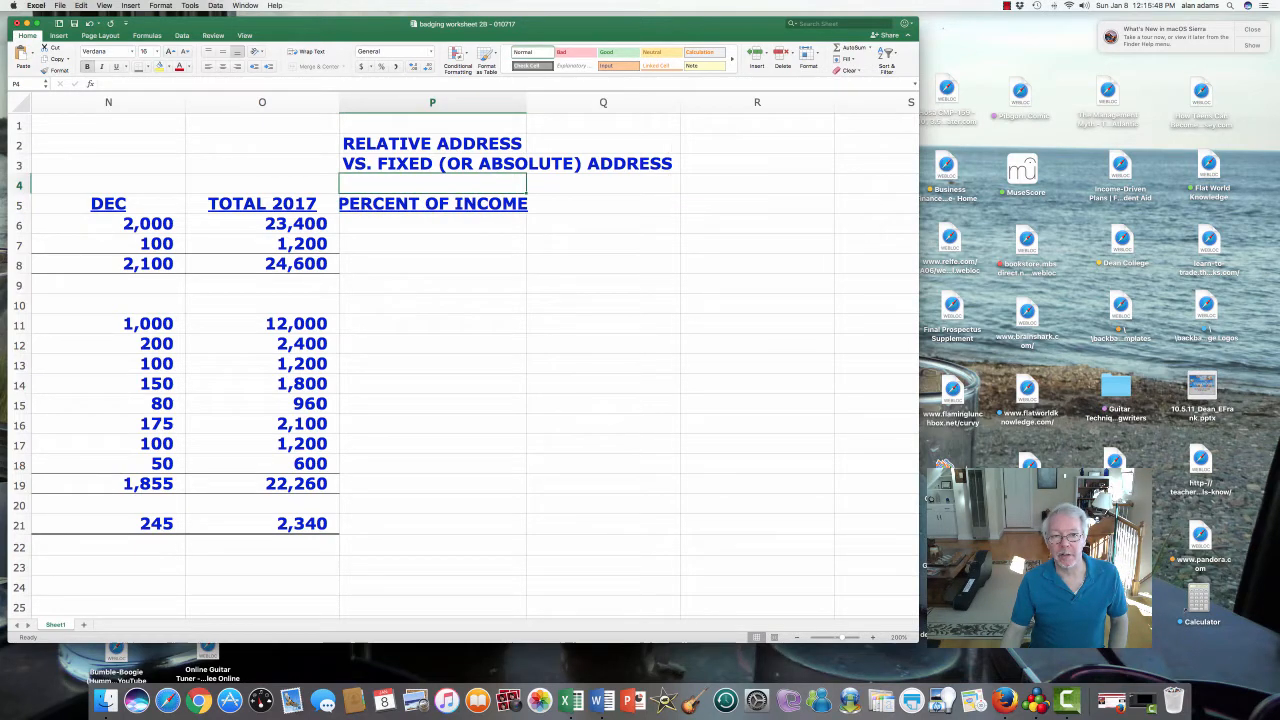
pyautogui.press('Down')
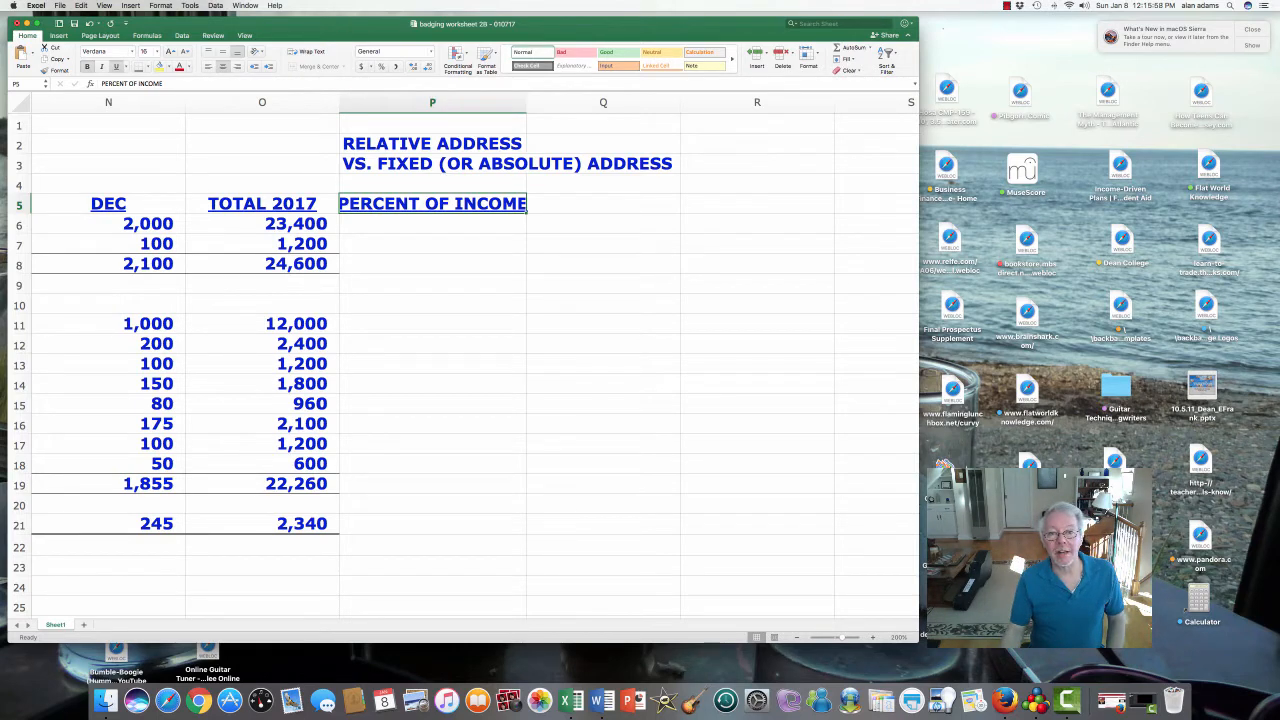
pyautogui.moveTo(526, 102); pyautogui.dragTo(531, 102)
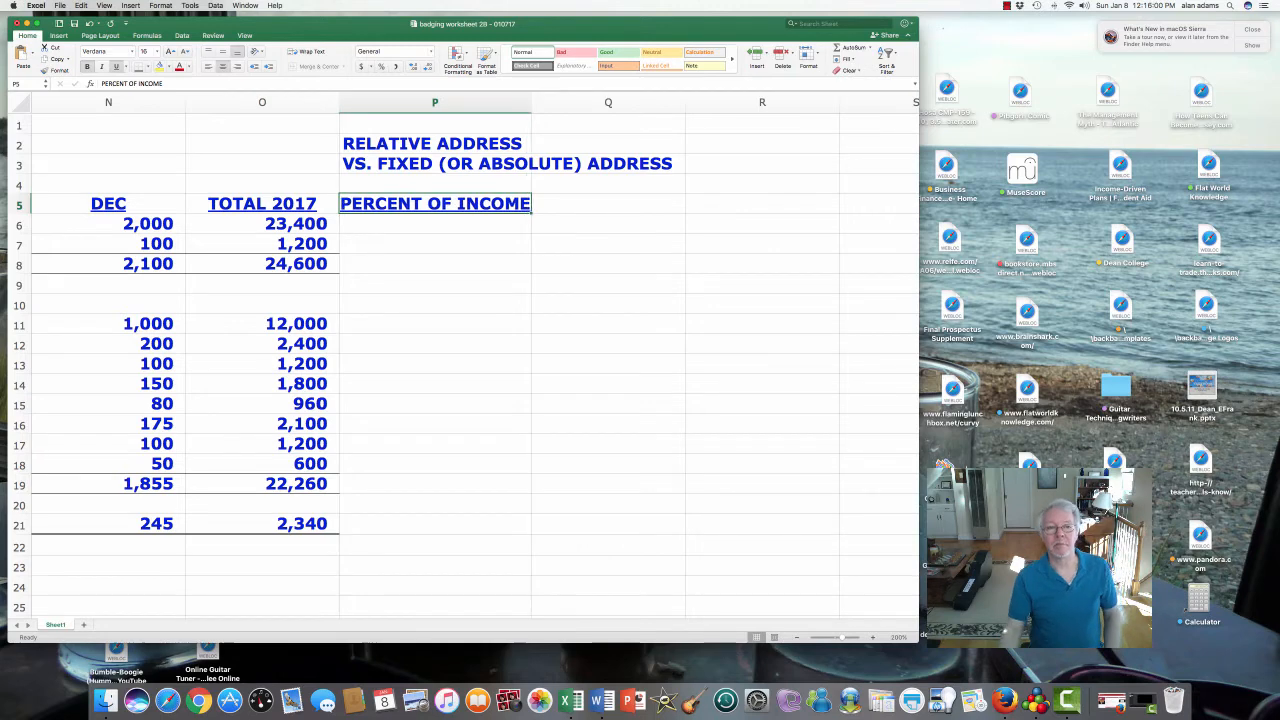
pyautogui.click(262, 264)
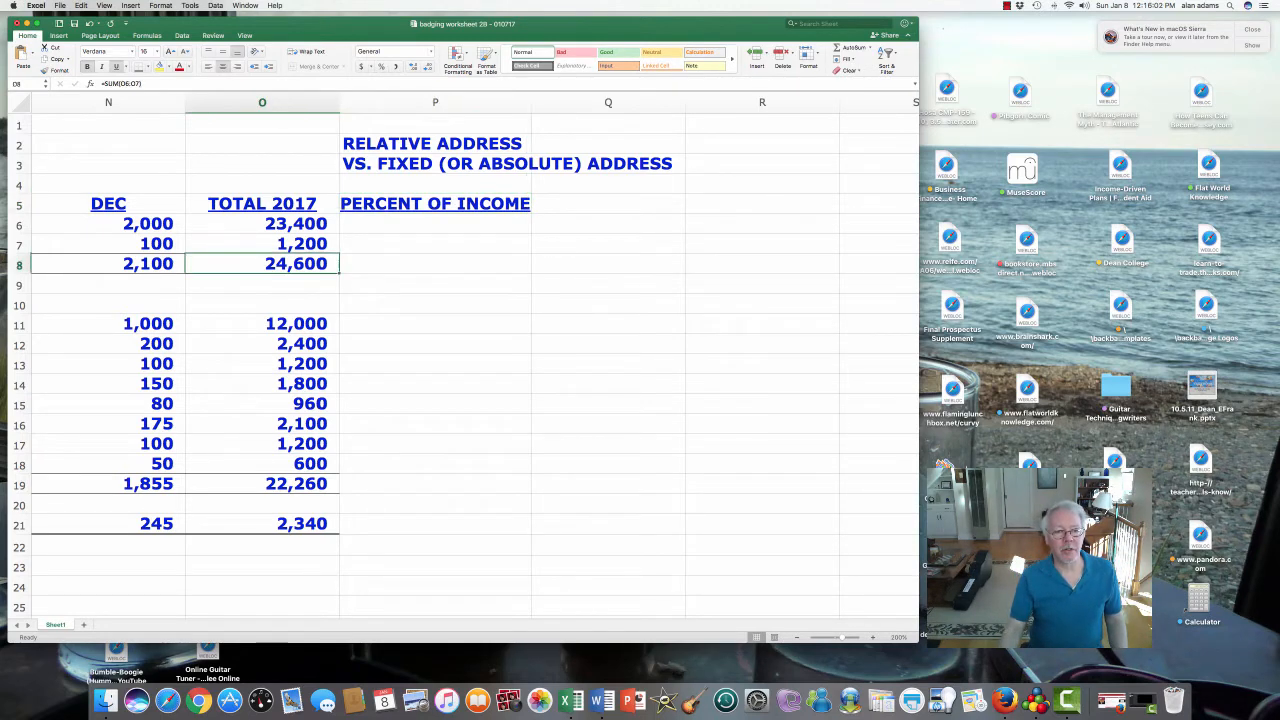
pyautogui.click(262, 324)
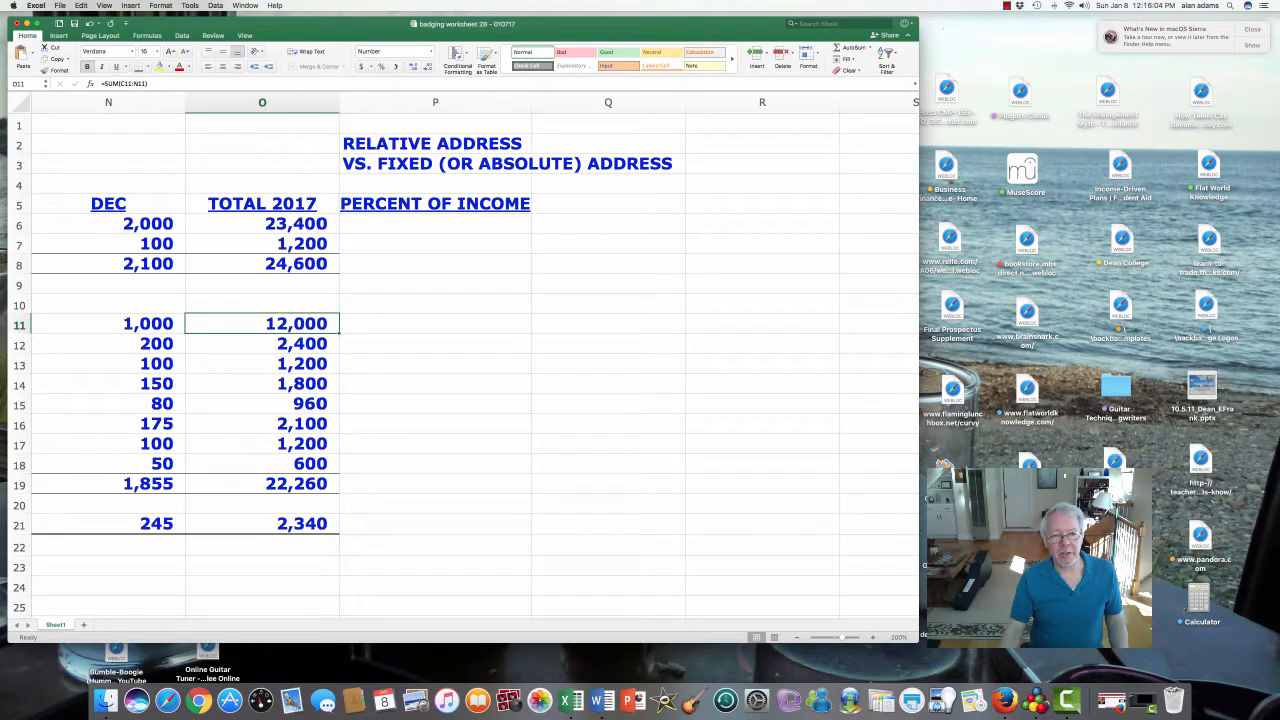
pyautogui.moveTo(262, 324); pyautogui.dragTo(262, 524)
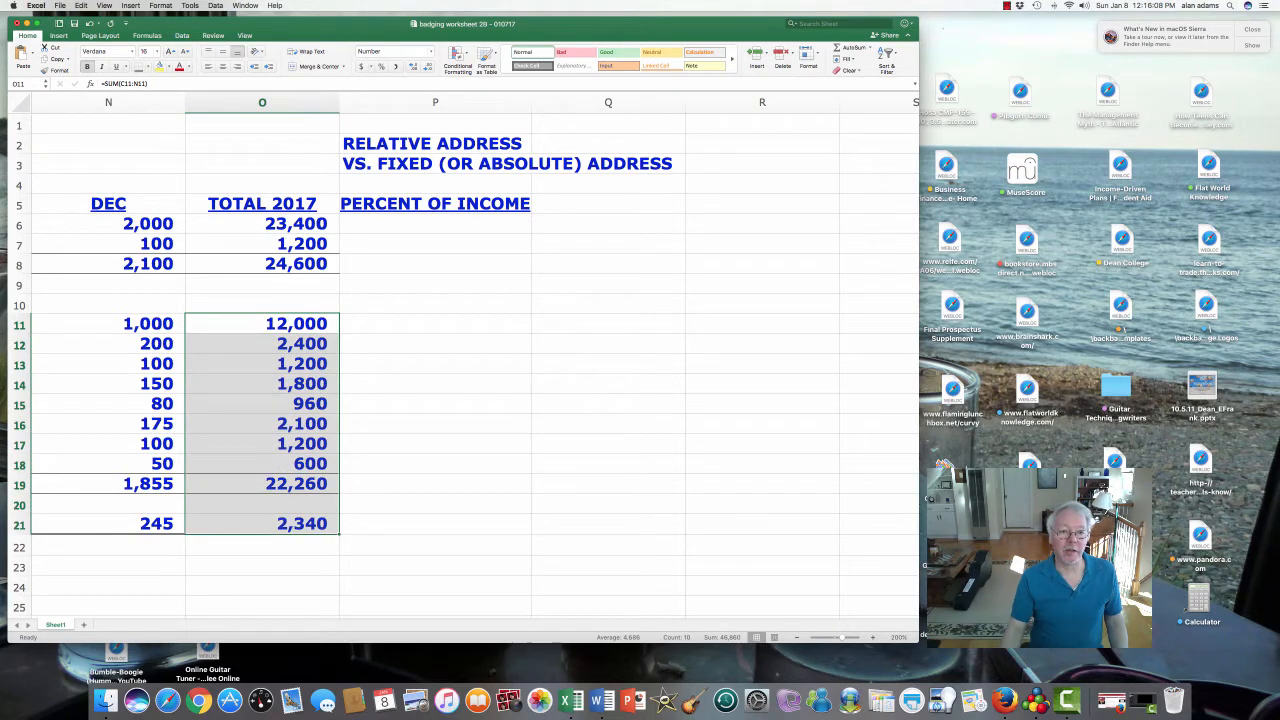
pyautogui.click(262, 264)
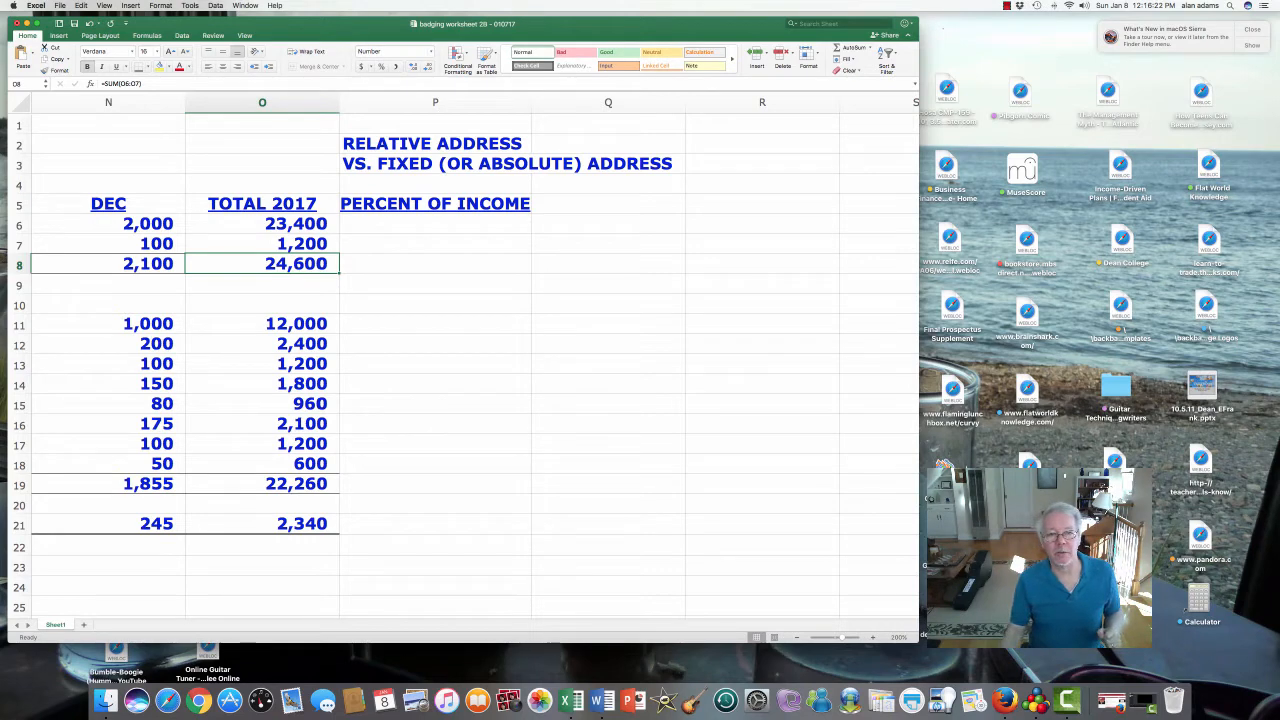
pyautogui.click(435, 264)
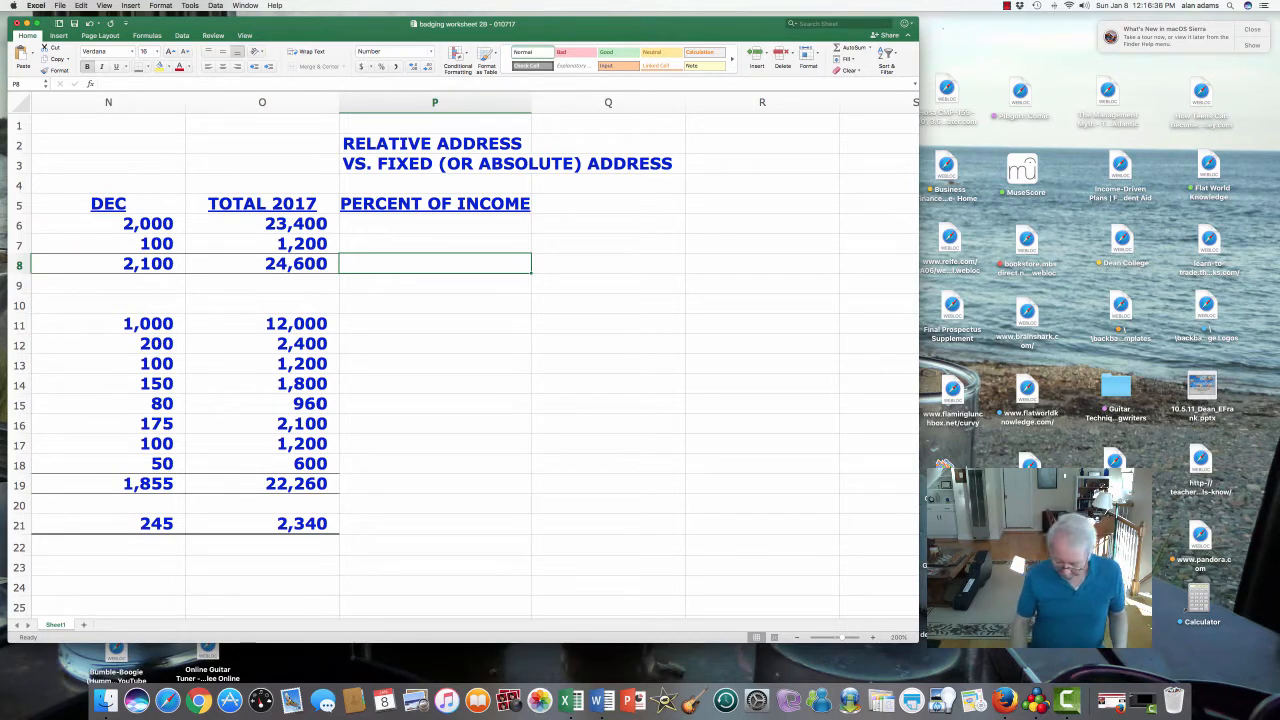
# - Enter the formula +O8/O8*100 in P8 so it shows 100
pyautogui.write('+')
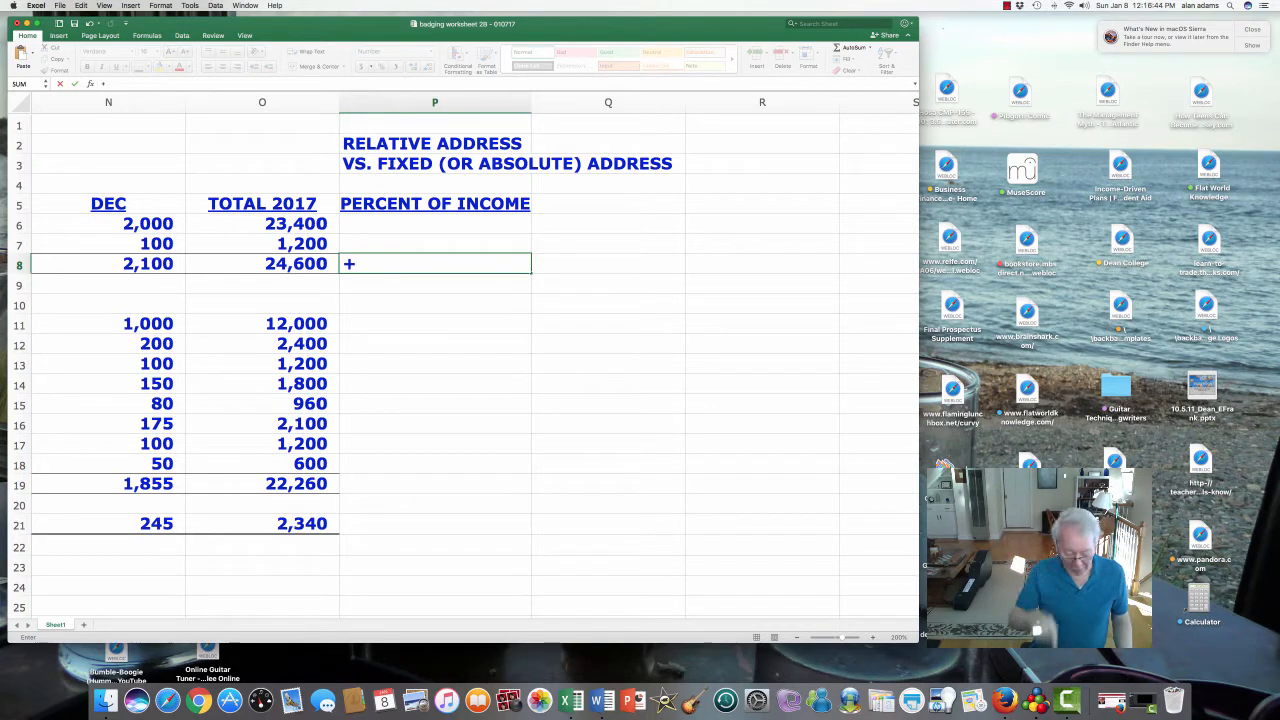
pyautogui.press('Left')
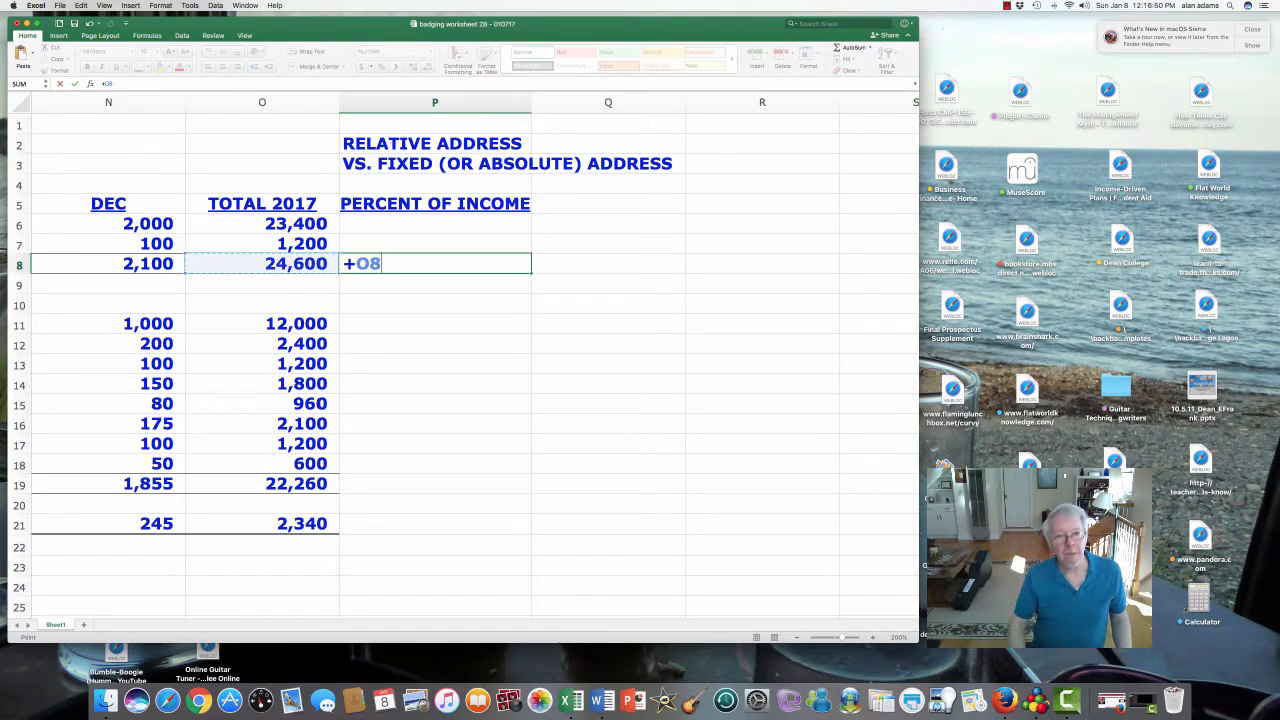
pyautogui.write('/')
pyautogui.press('Left')
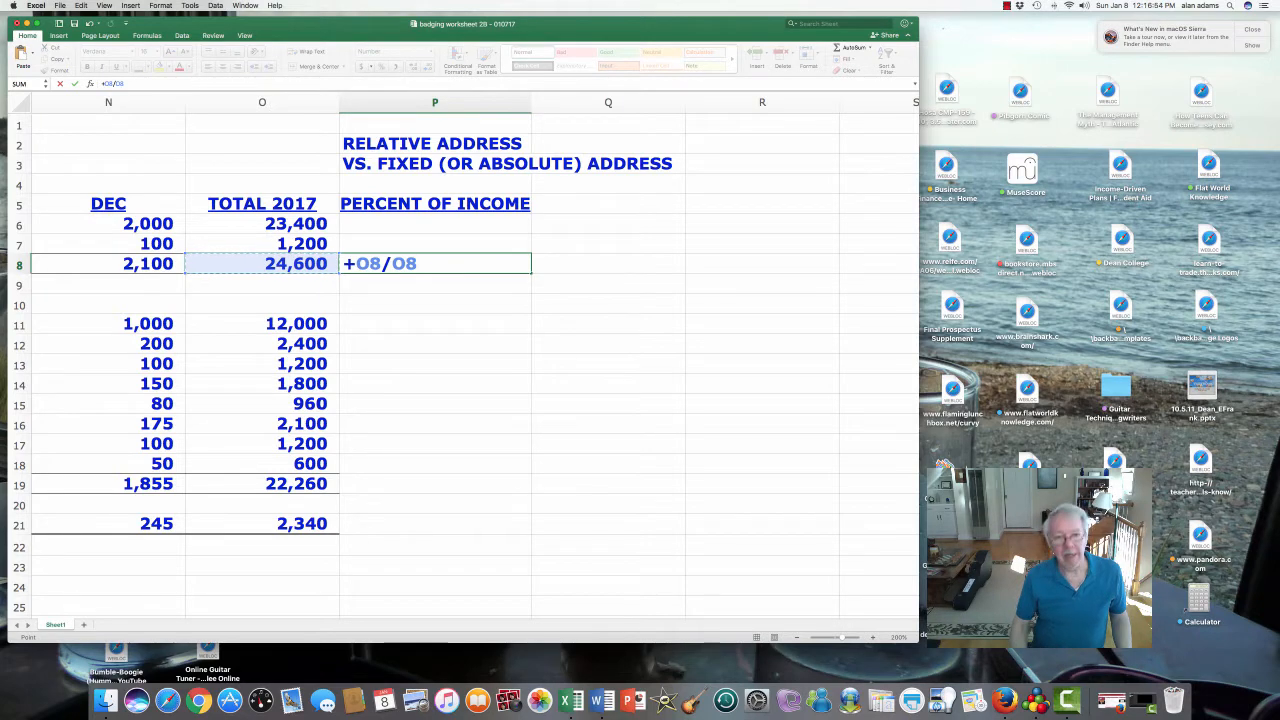
pyautogui.write('*100')
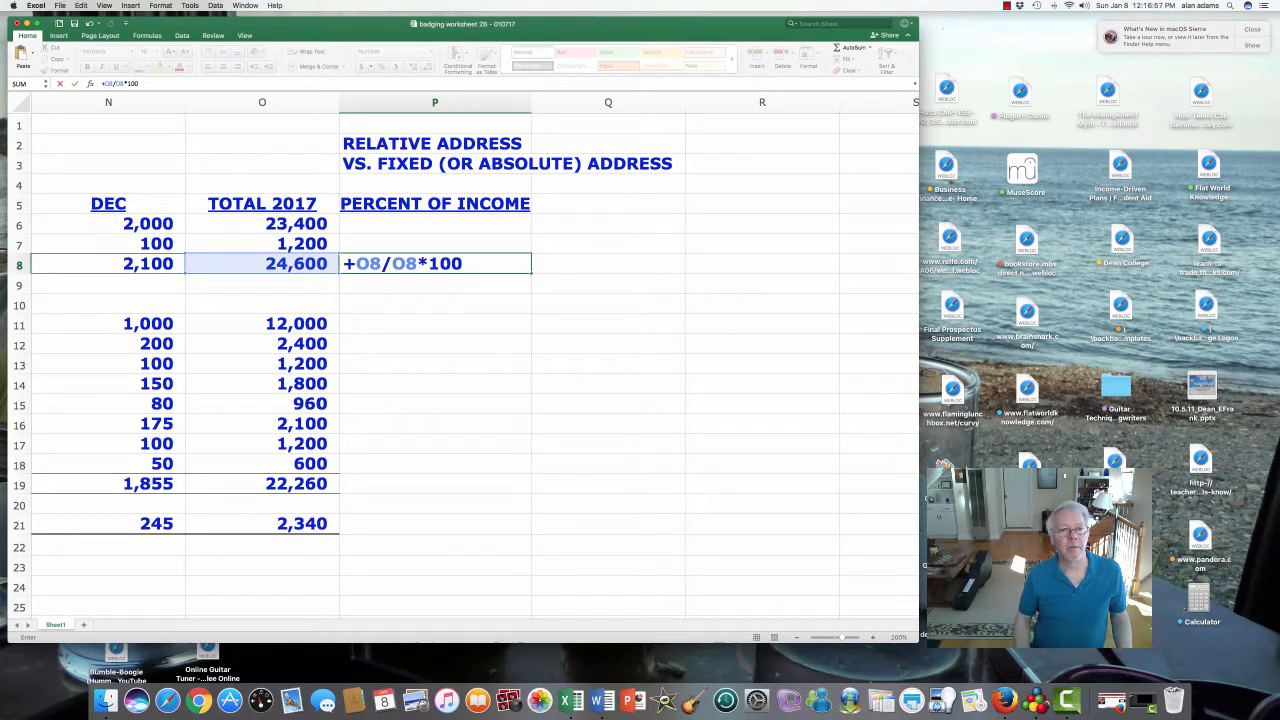
pyautogui.press('Return')
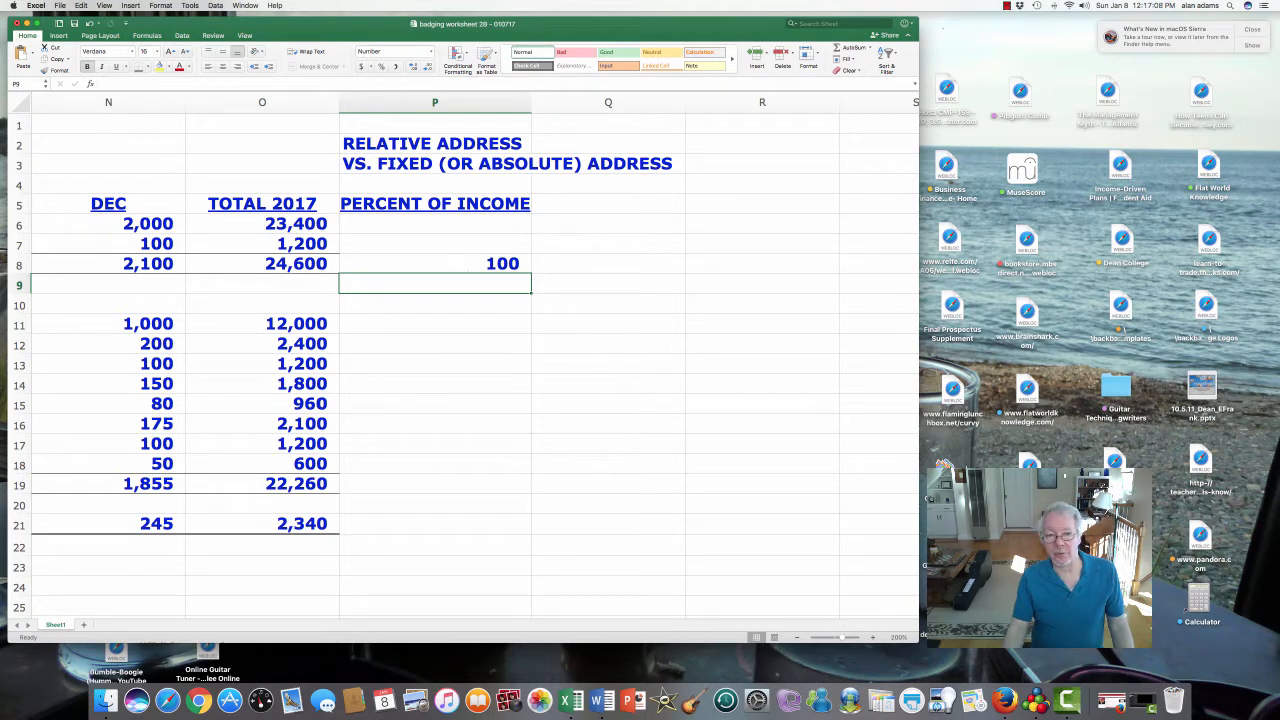
pyautogui.click(440, 265)
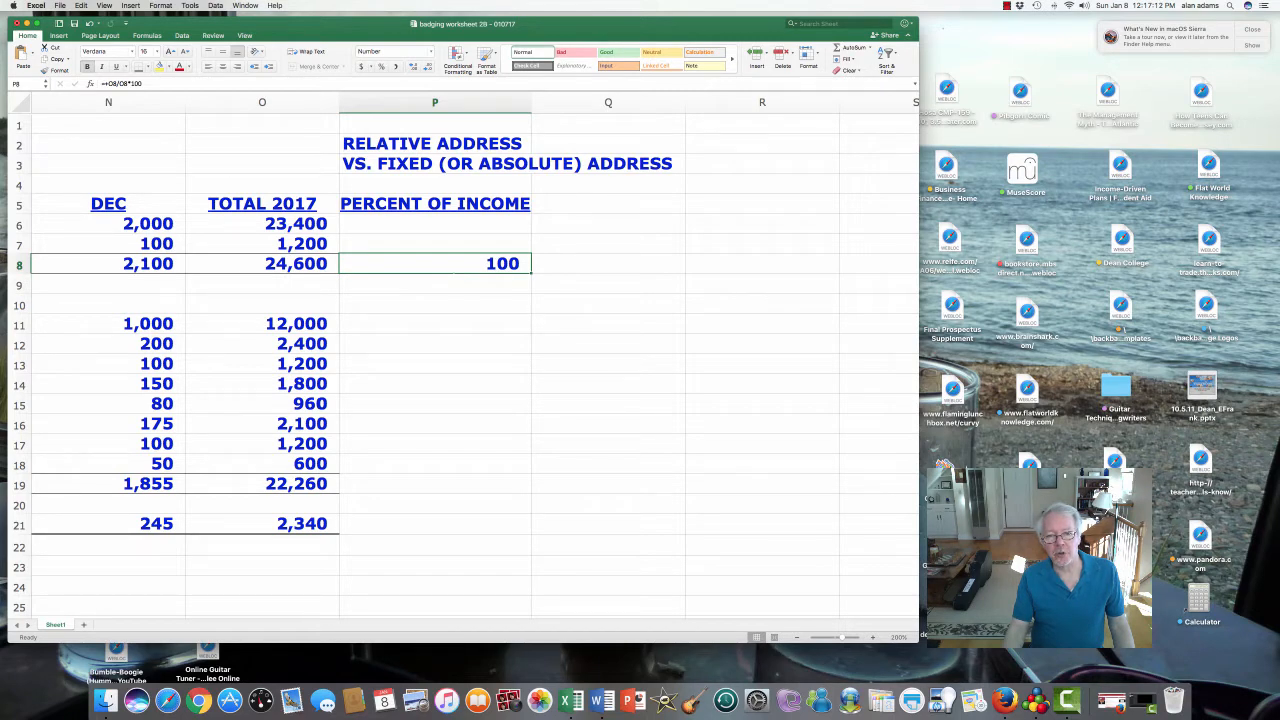
# - Give P8:P21 two decimal places with Increase Decimal so P8 reads 100.00
pyautogui.moveTo(532, 272); pyautogui.dragTo(532, 532)
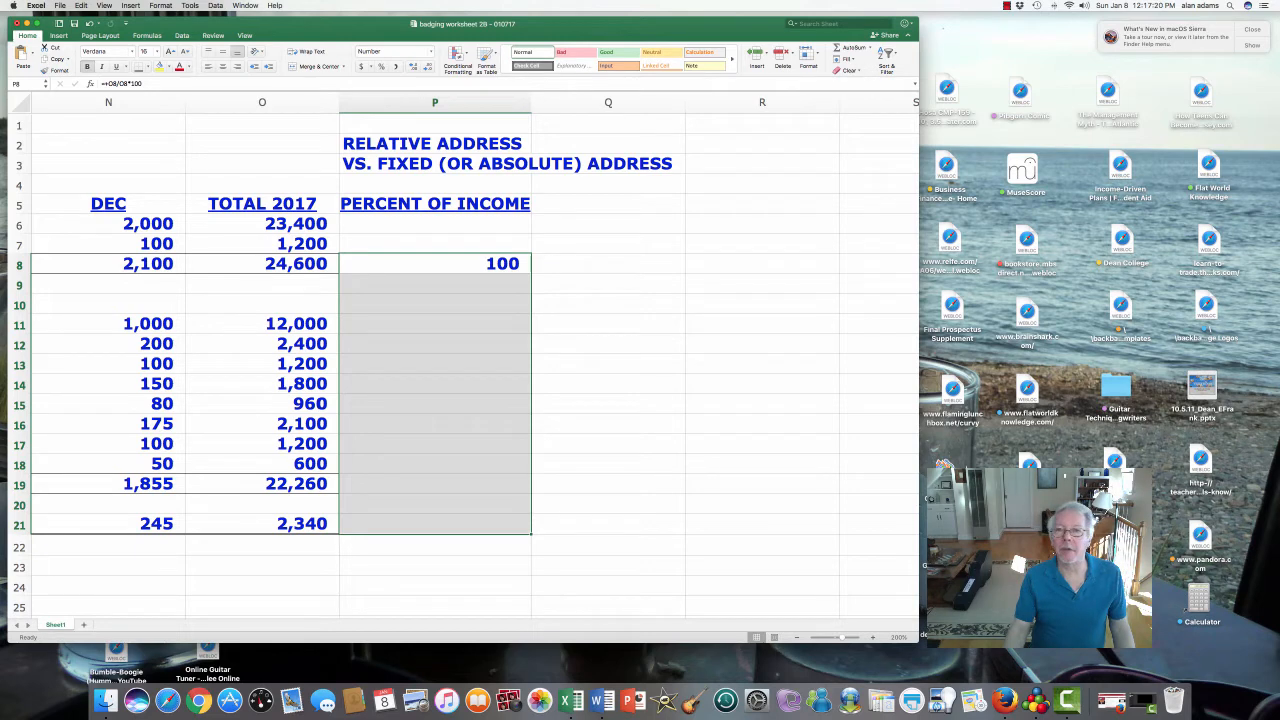
pyautogui.rightClick(451, 412)
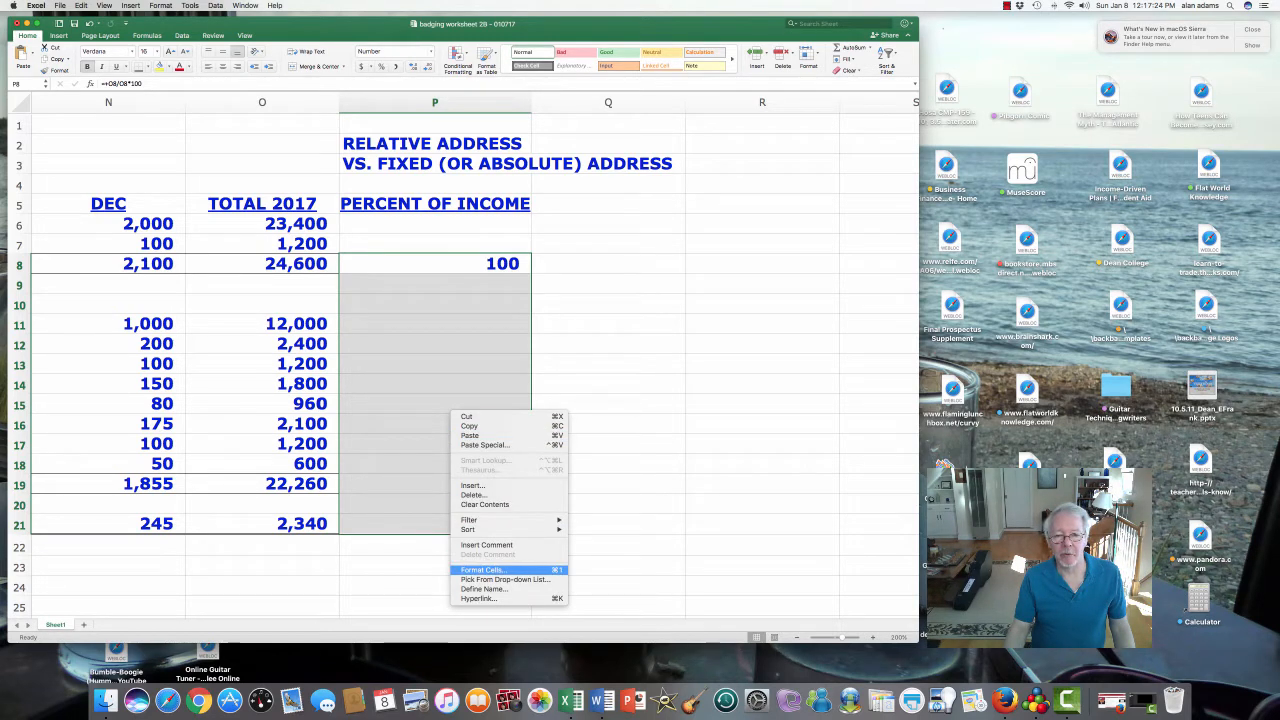
pyautogui.click(483, 569)
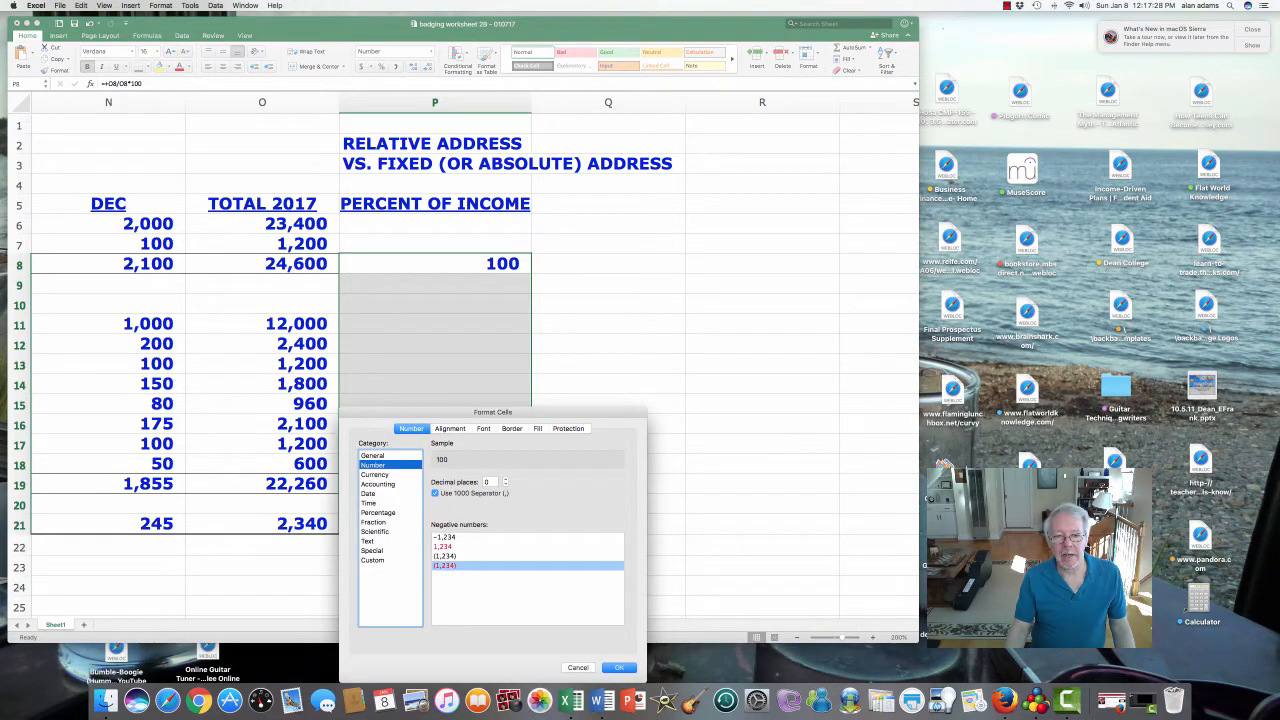
pyautogui.click(506, 478)
pyautogui.click(506, 478)
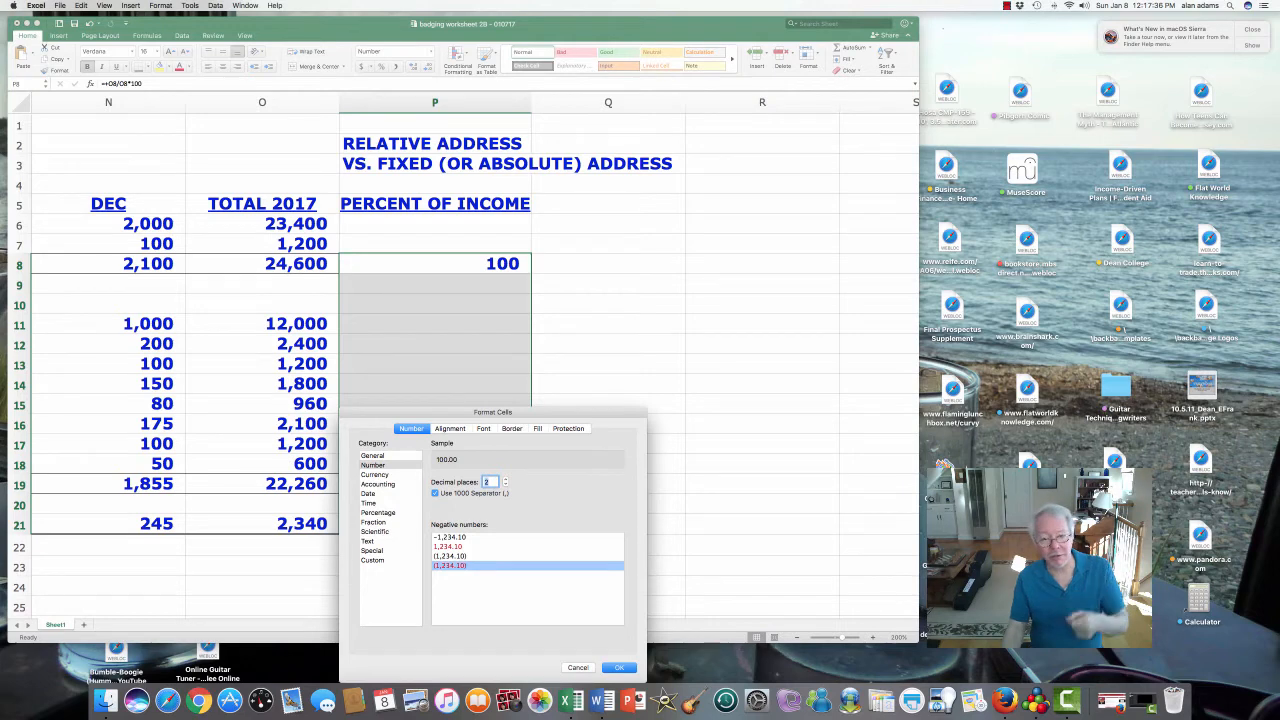
pyautogui.click(578, 667)
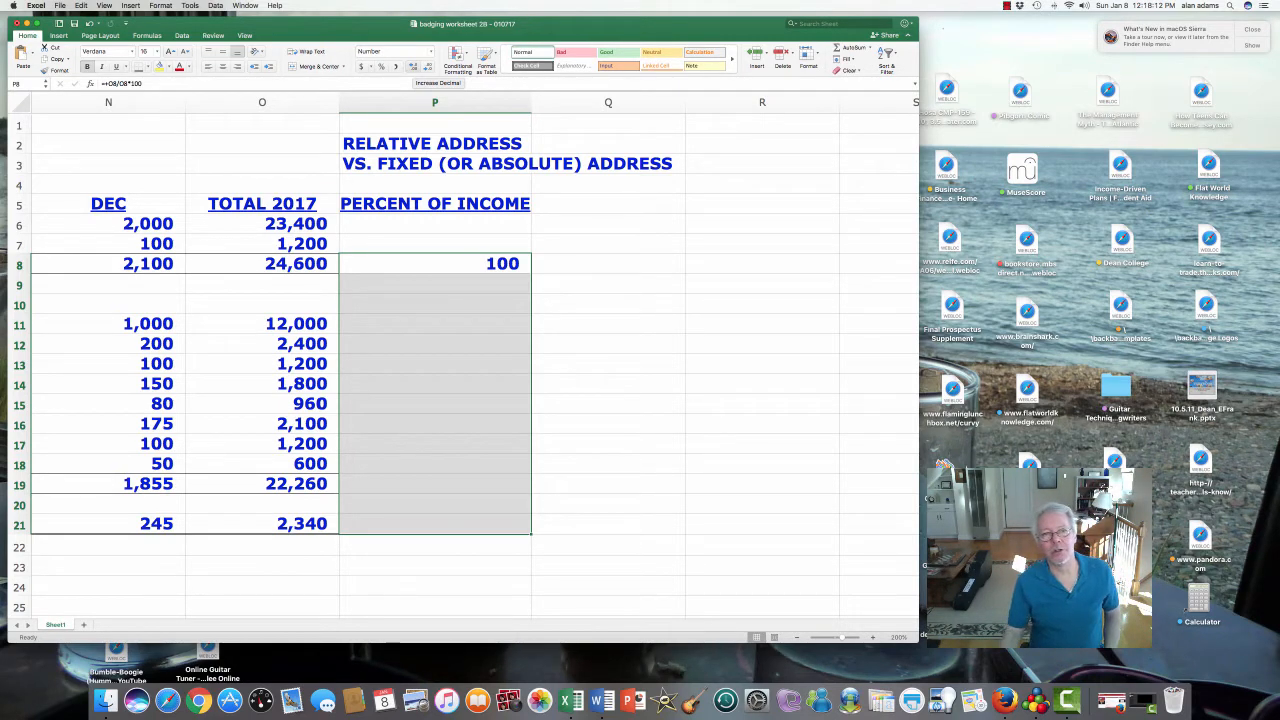
pyautogui.click(410, 66)
pyautogui.click(410, 66)
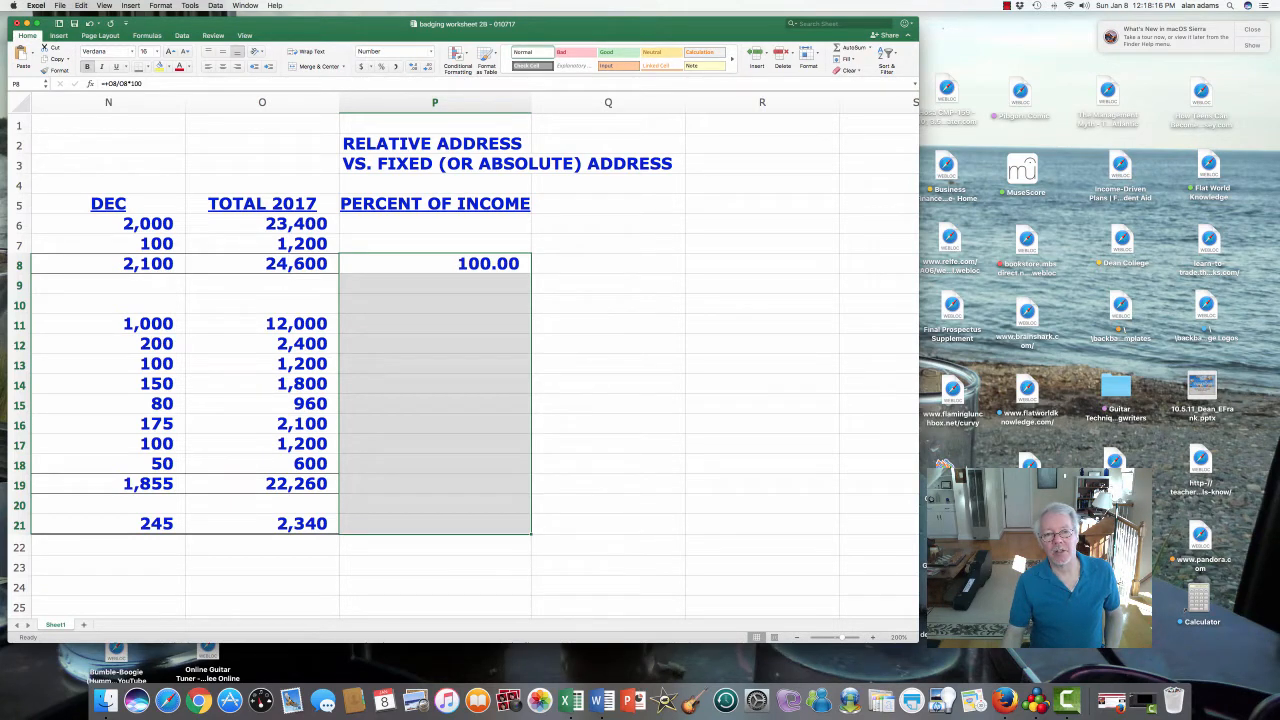
pyautogui.click(435, 264)
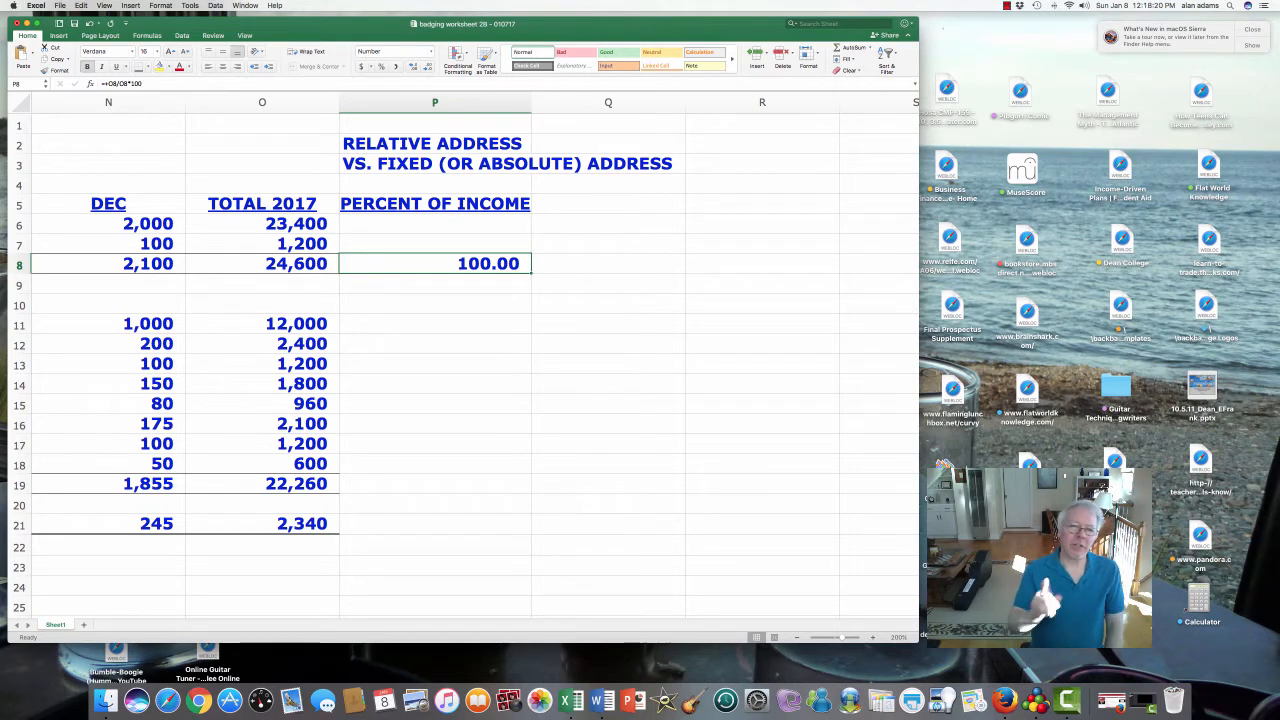
# - Review the P8 percent formula and the O11 total before moving to P11
pyautogui.moveTo(525, 145); pyautogui.dragTo(531, 166)
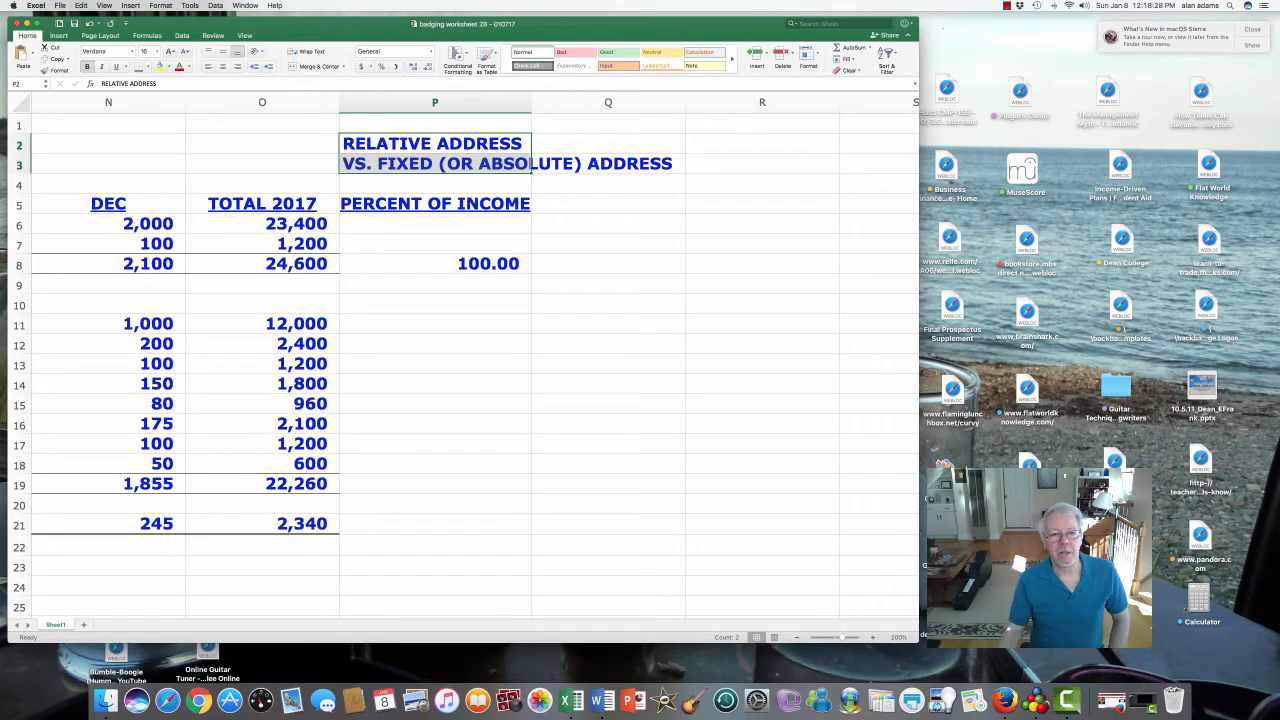
pyautogui.click(435, 264)
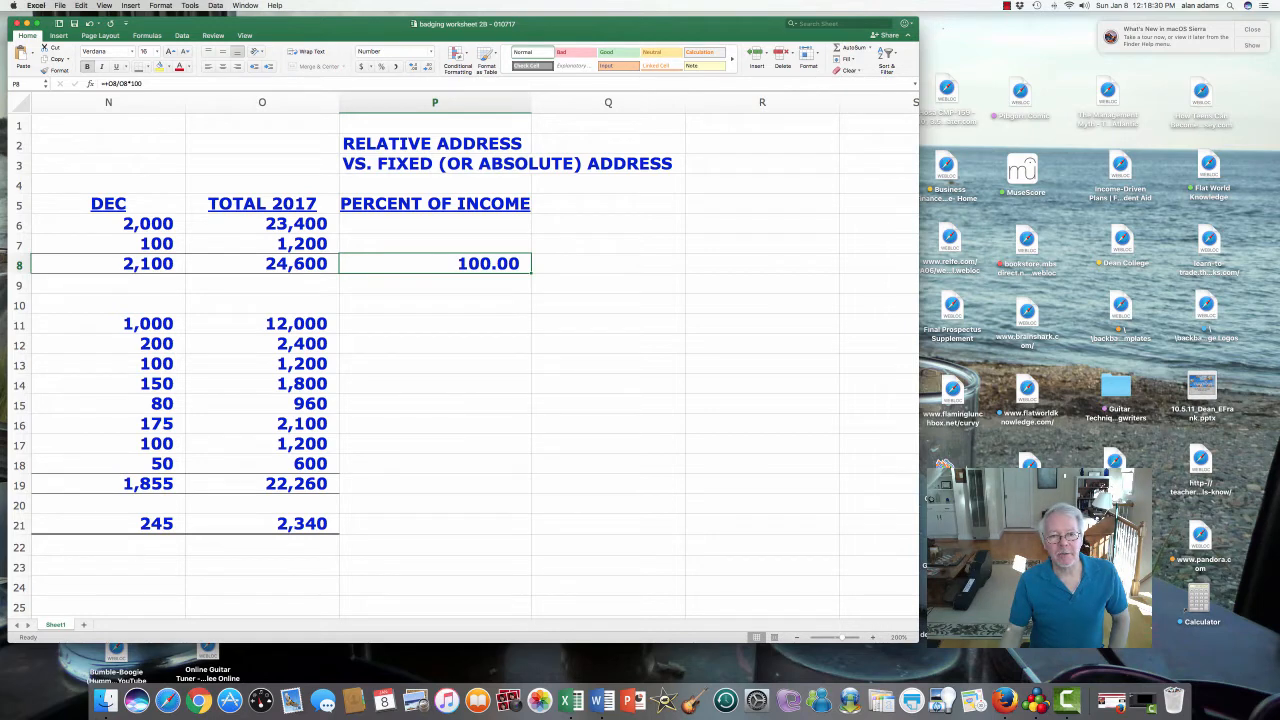
pyautogui.click(435, 324)
pyautogui.click(262, 324)
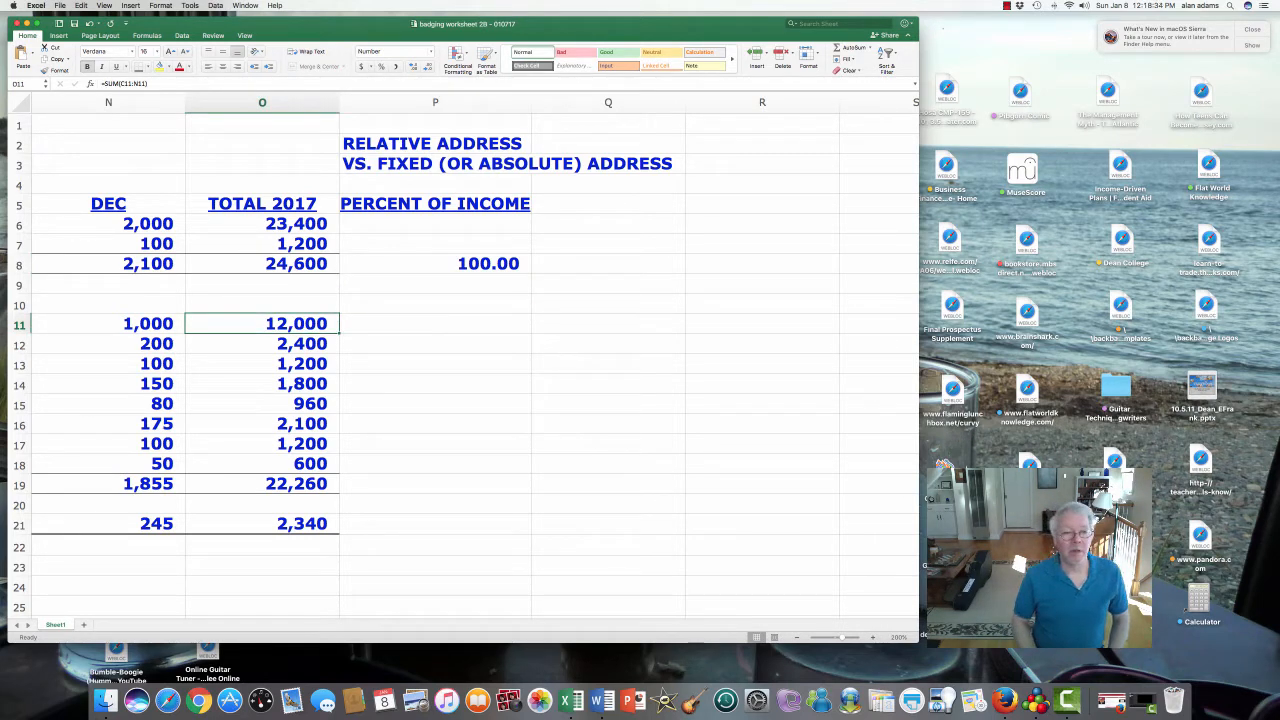
pyautogui.press('Up')
pyautogui.press('Up')
pyautogui.press('Up')
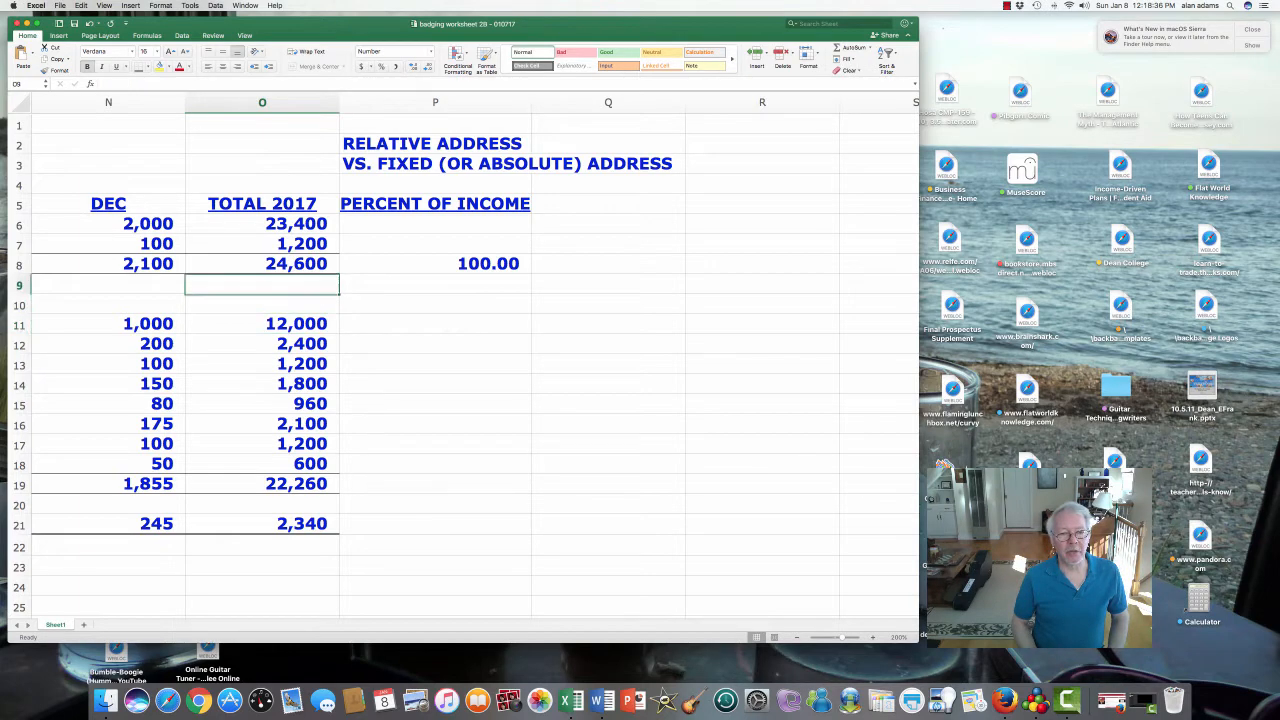
pyautogui.press('Down')
pyautogui.press('Down')
pyautogui.press('Down')
pyautogui.press('Right')
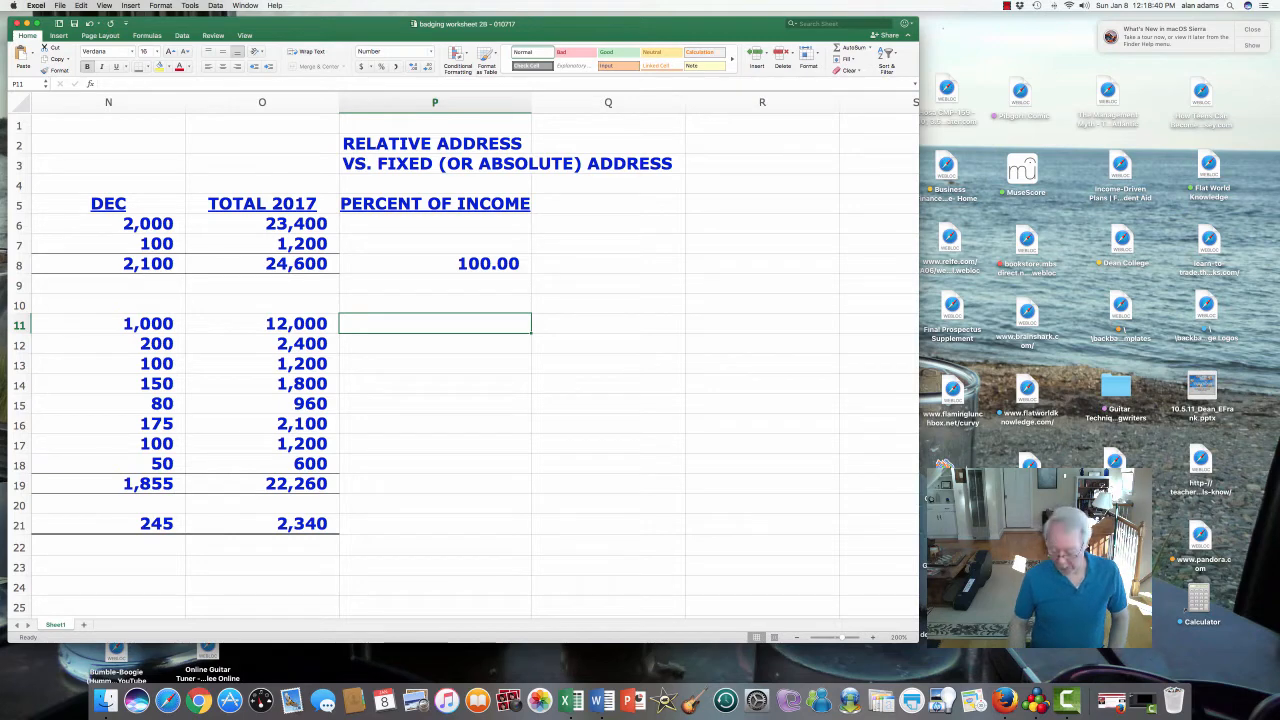
# - Enter =O11/O8*100 in P11 for the first expense's share of income
pyautogui.write('=')
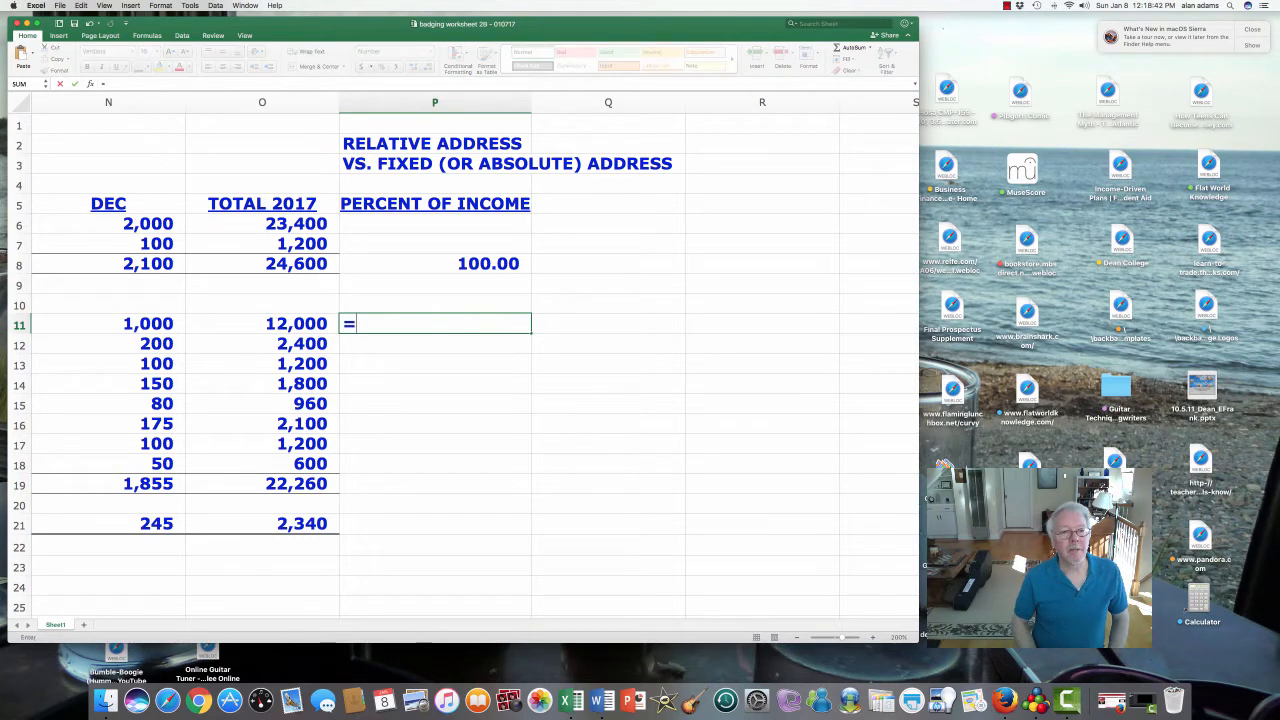
pyautogui.press('Left')
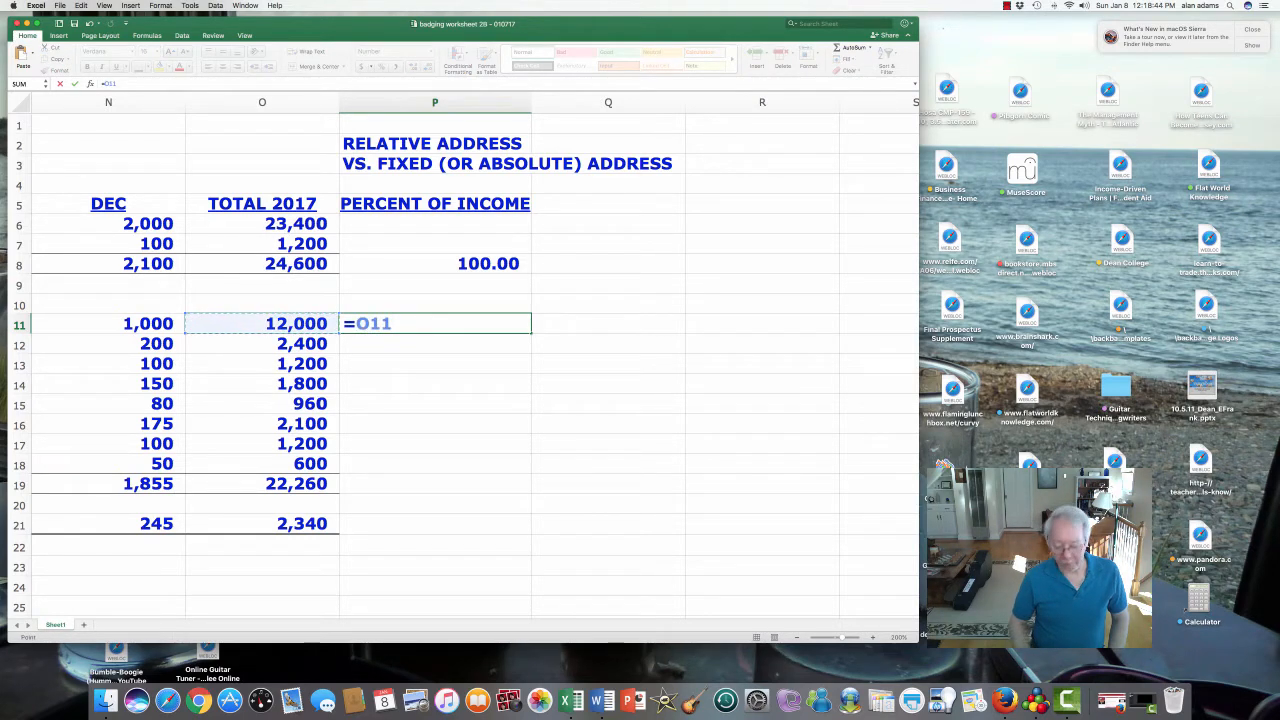
pyautogui.write('/')
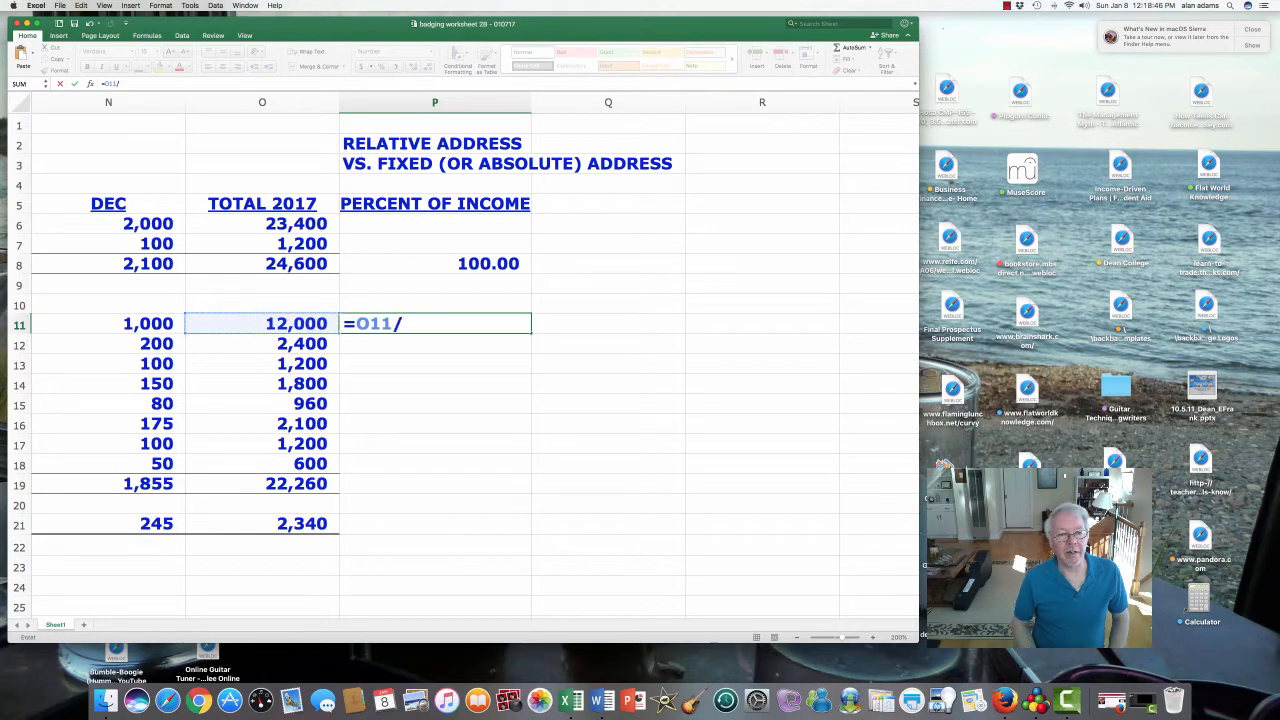
pyautogui.press('Left')
pyautogui.press('Up')
pyautogui.press('Up')
pyautogui.press('Up')
pyautogui.press('Up')
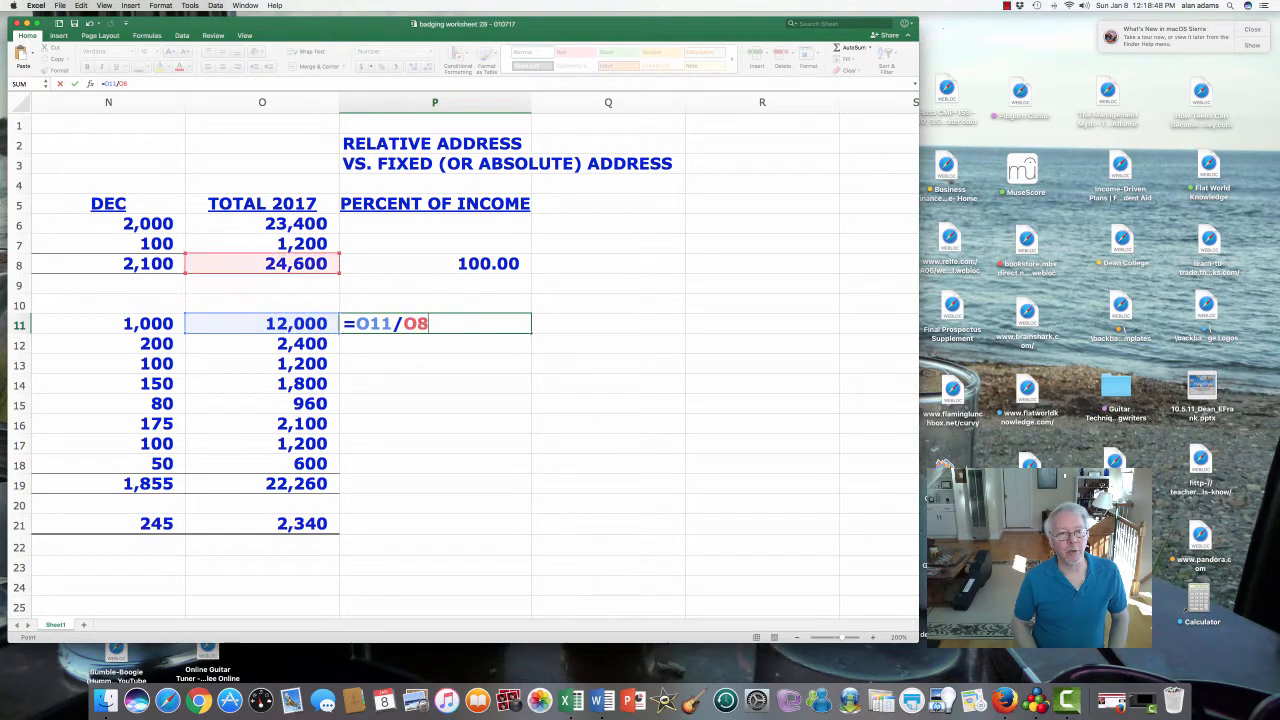
pyautogui.press('Down')
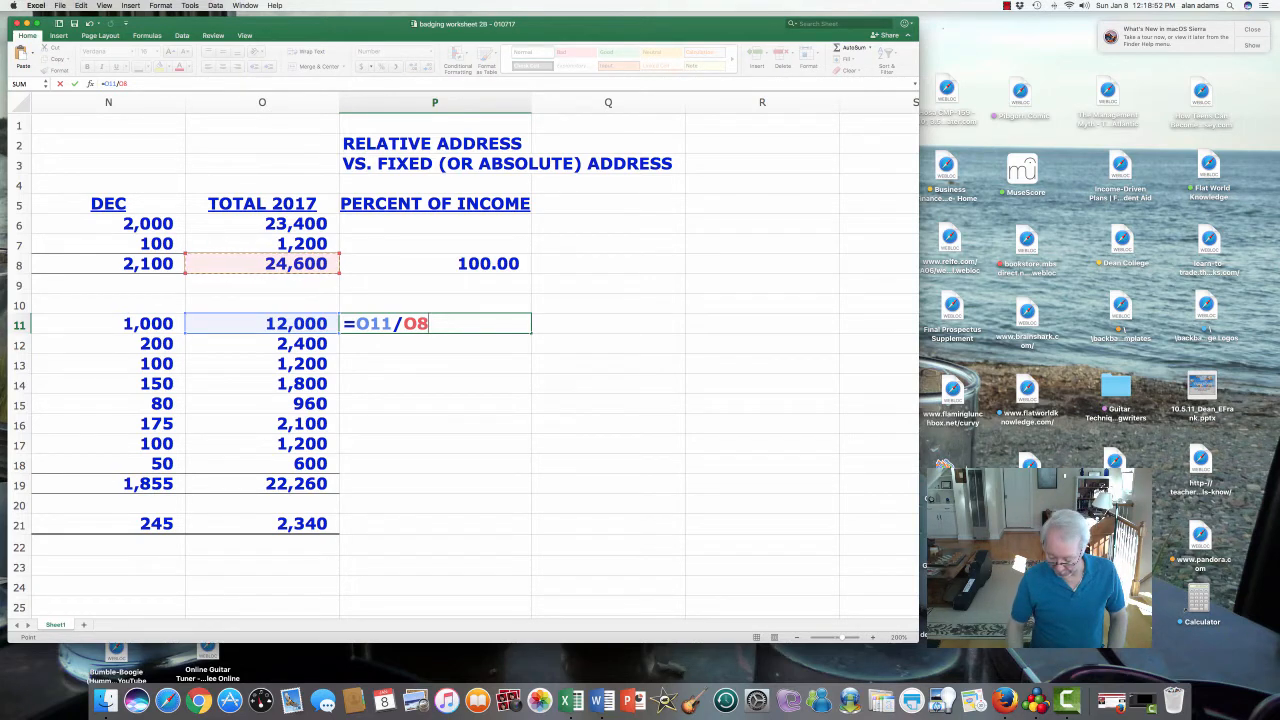
pyautogui.write('*100')
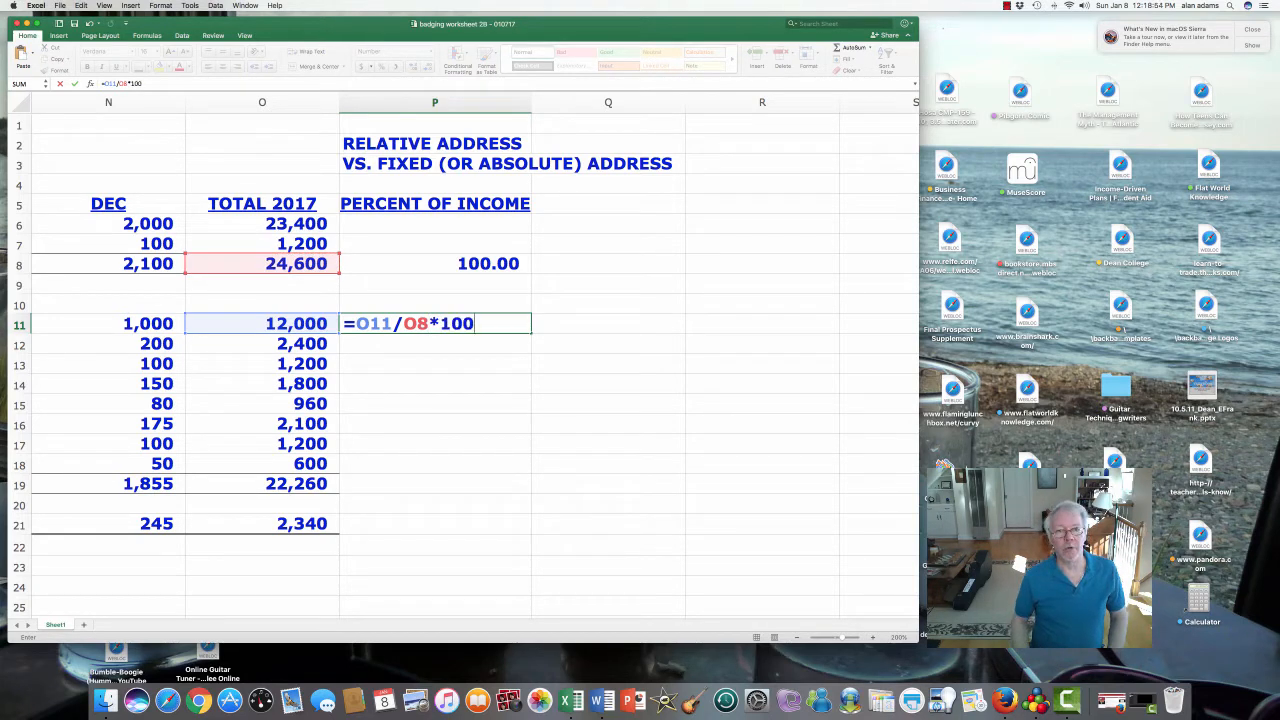
pyautogui.press('Return')
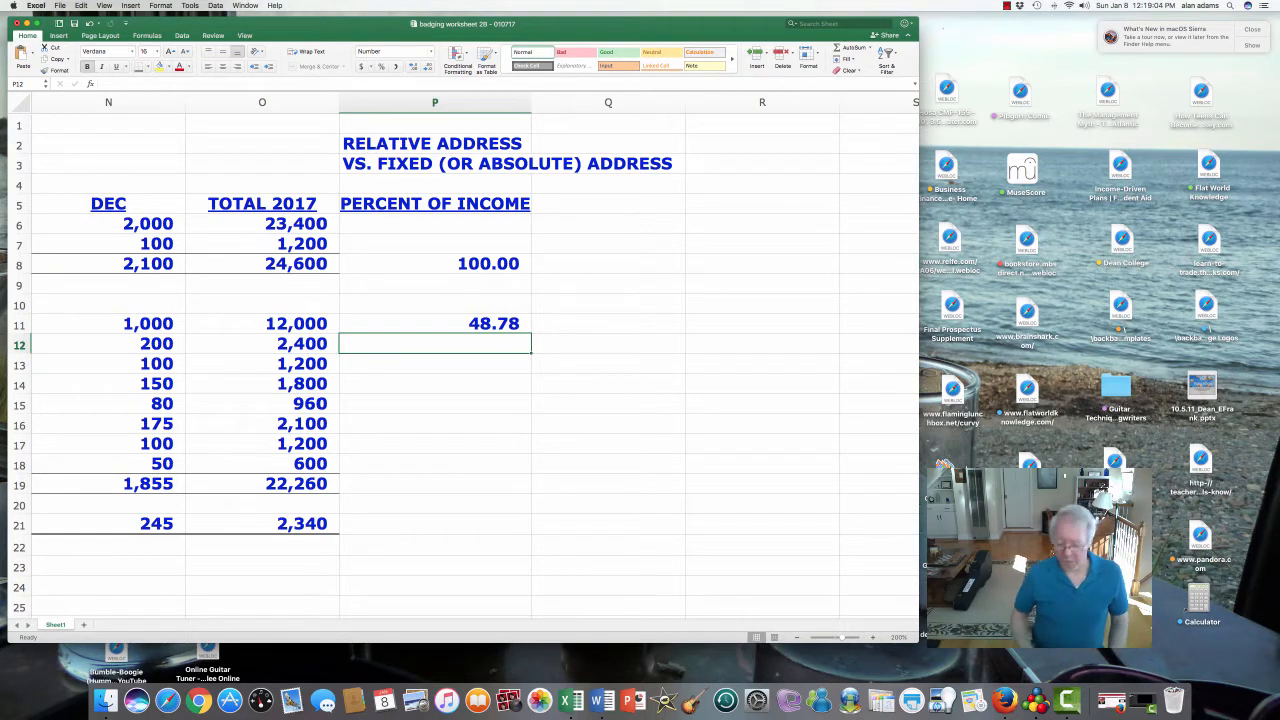
pyautogui.click(435, 324)
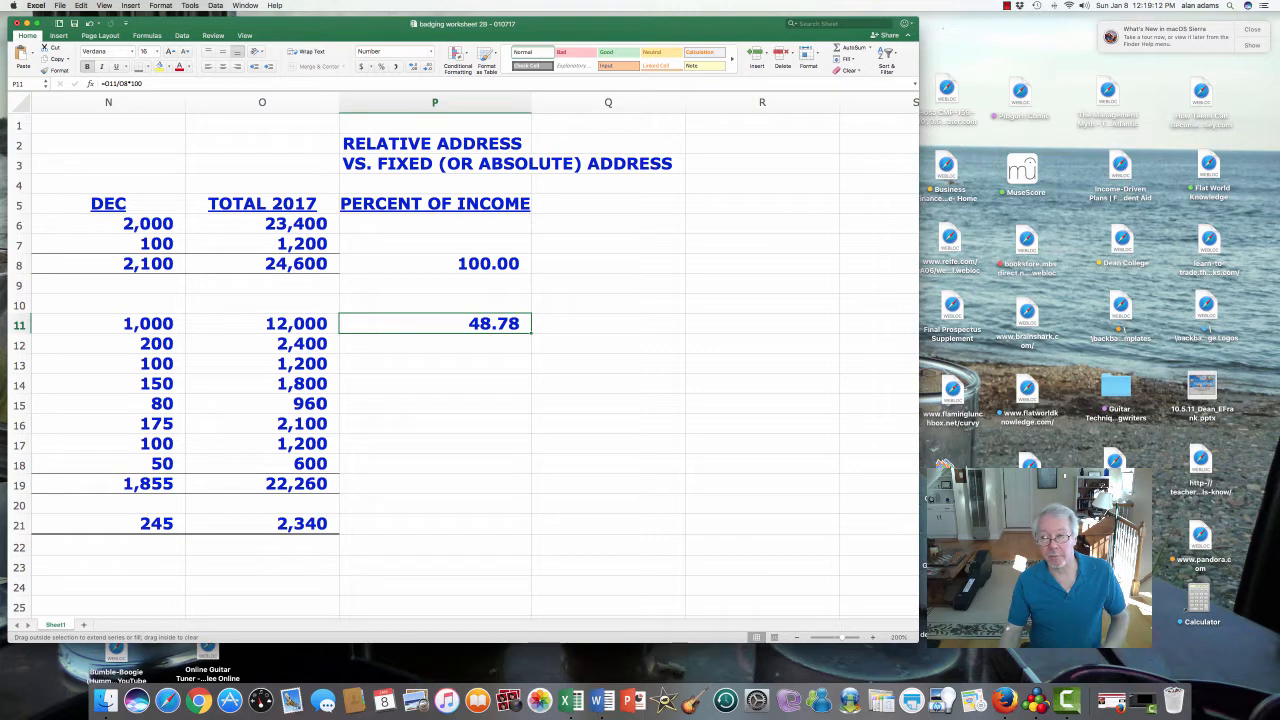
pyautogui.moveTo(531, 333); pyautogui.dragTo(531, 398)
pyautogui.moveTo(531, 533); pyautogui.dragTo(531, 533)
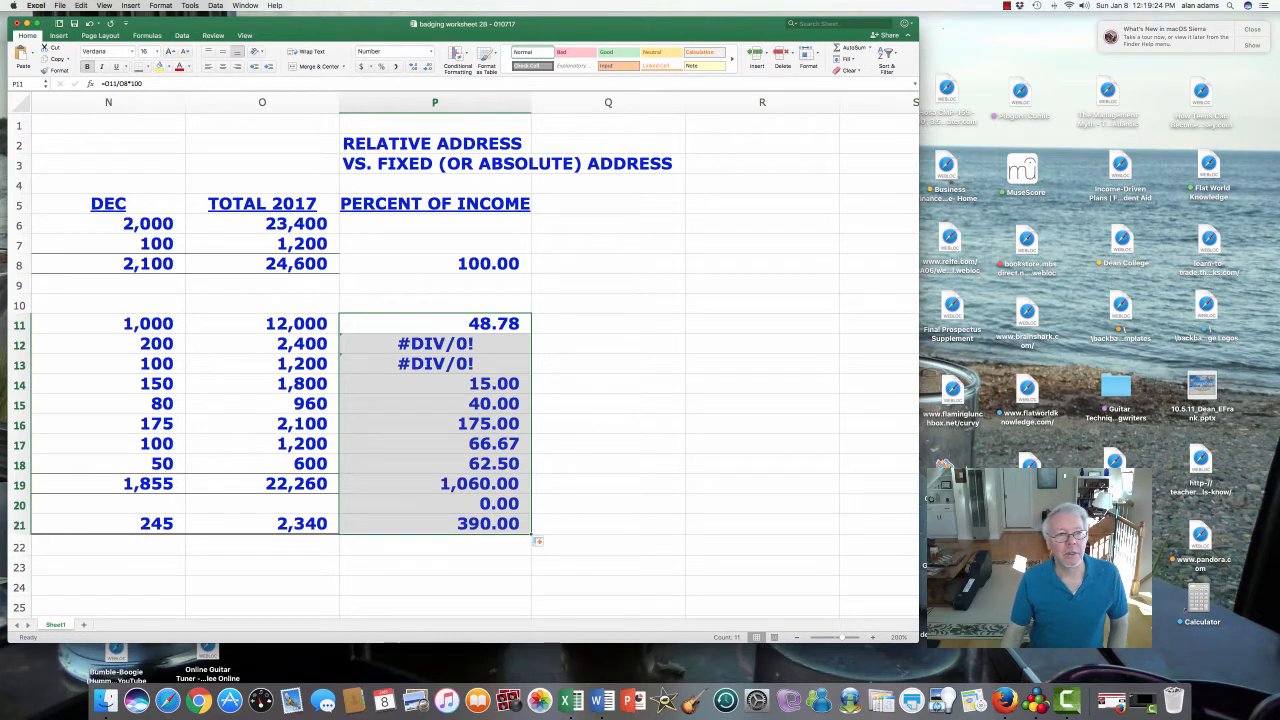
pyautogui.click(435, 324)
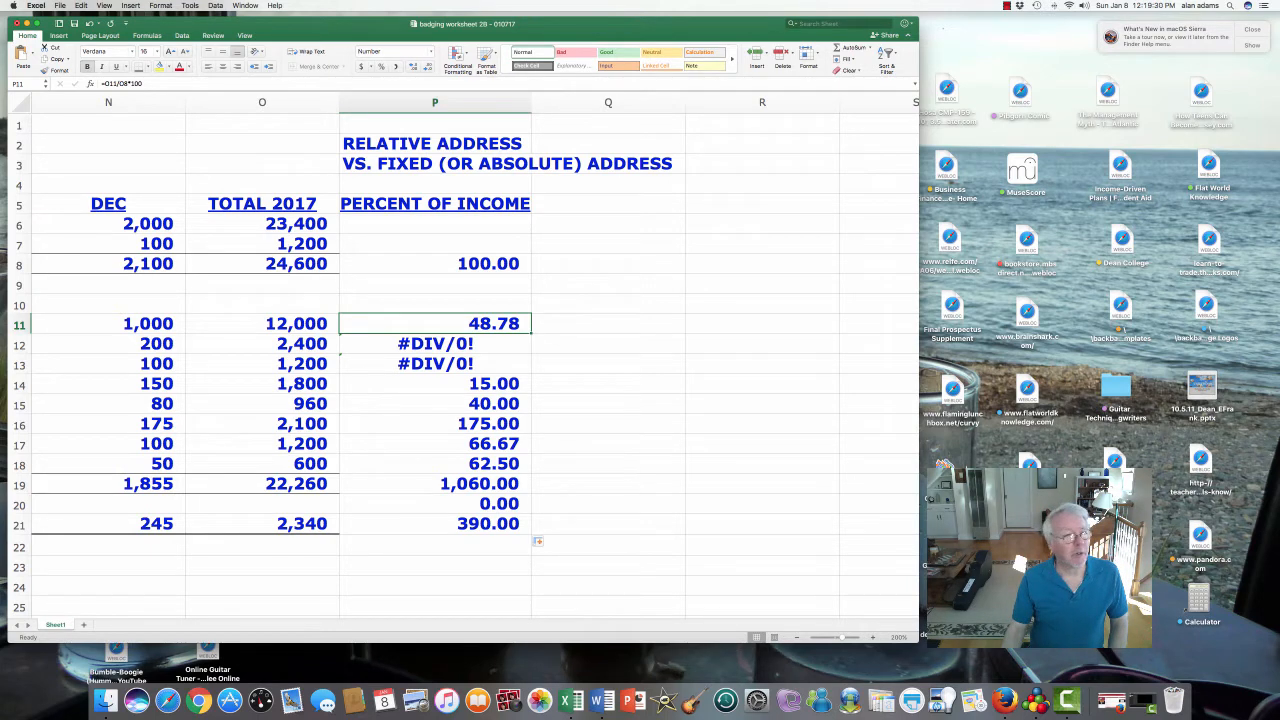
pyautogui.click(435, 344)
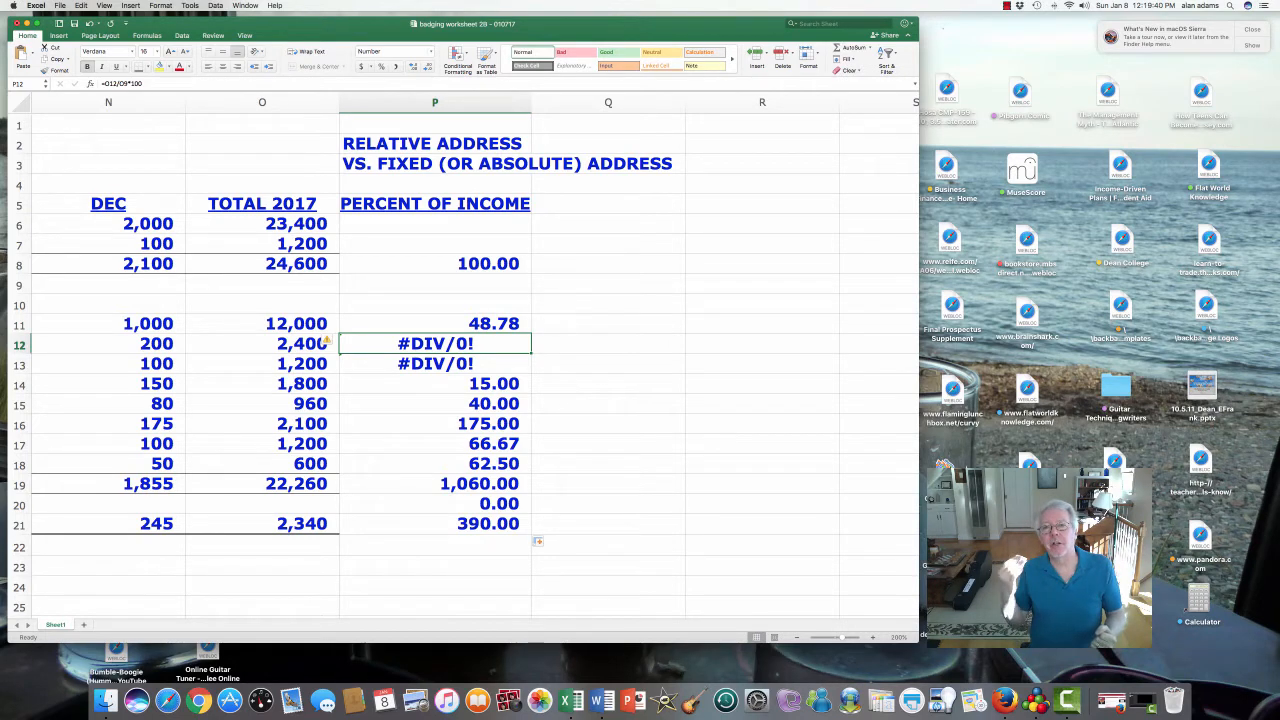
pyautogui.press('Up')
pyautogui.press('Up')
pyautogui.press('Up')
pyautogui.press('Up')
pyautogui.press('Up')
pyautogui.press('Up')
pyautogui.press('Up')
pyautogui.press('Up')
pyautogui.press('Up')
pyautogui.press('Up')
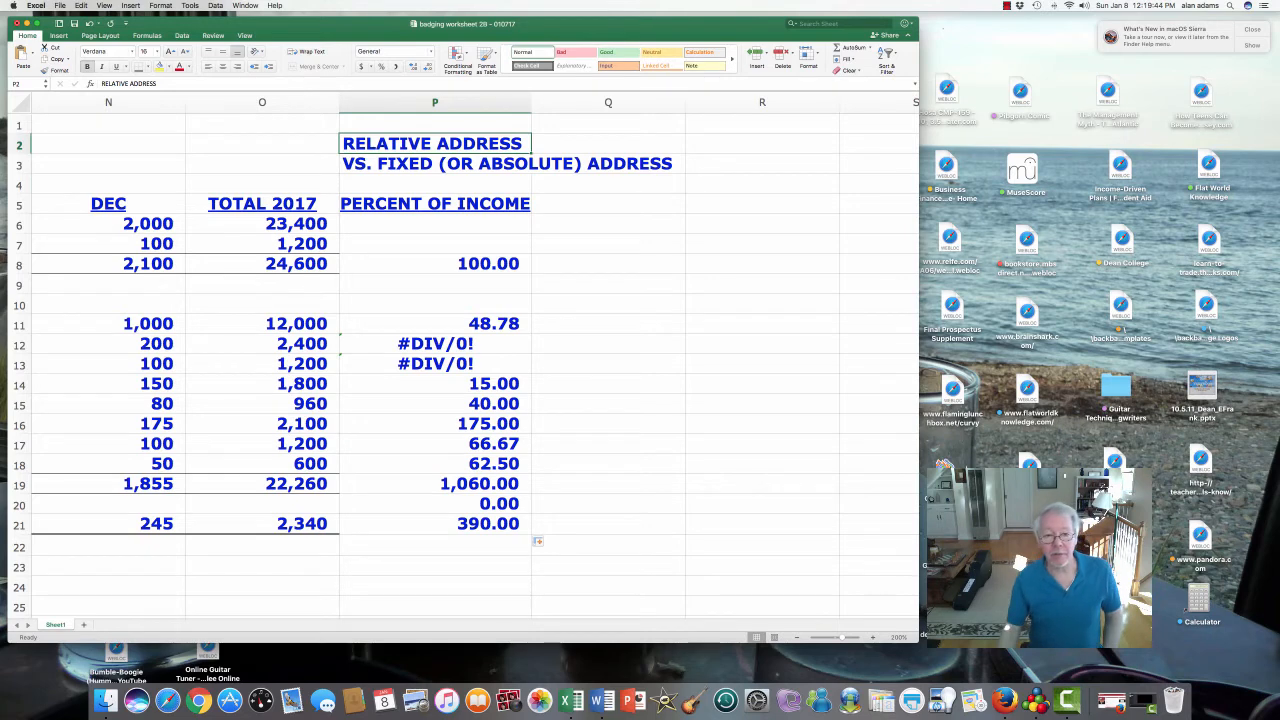
pyautogui.moveTo(435, 344); pyautogui.dragTo(435, 546)
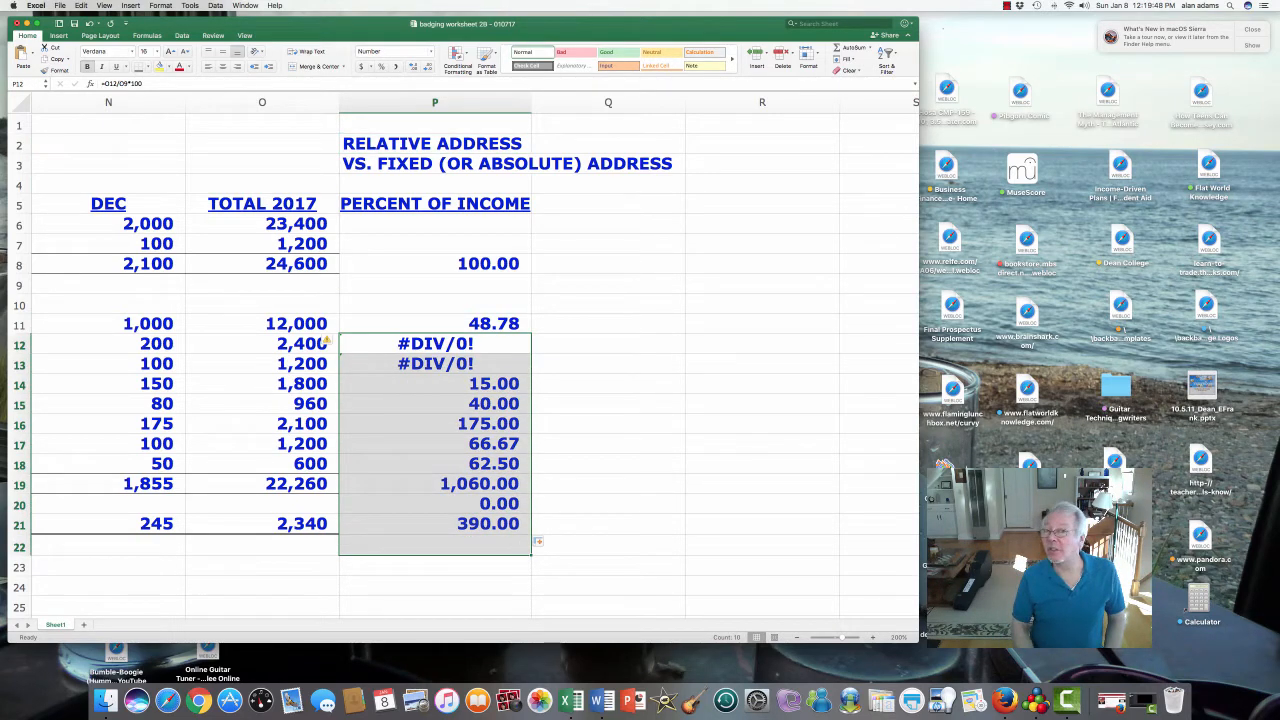
pyautogui.press('Delete')
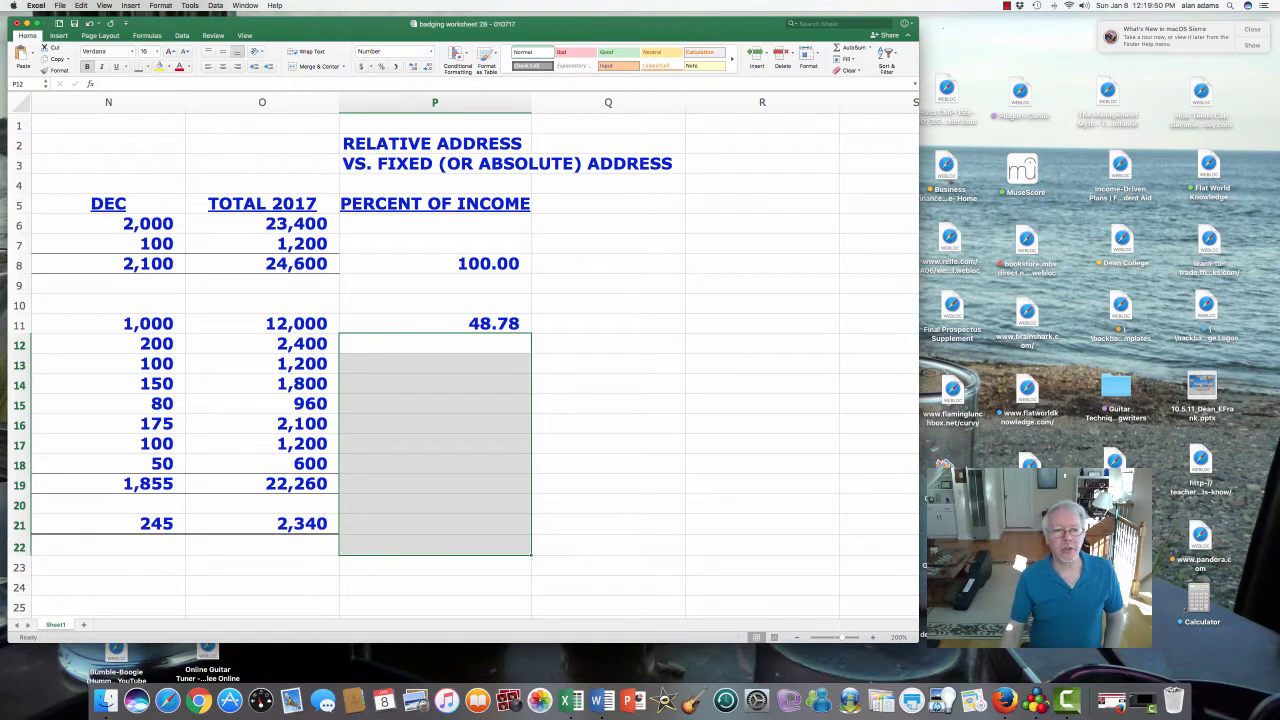
# - Anchor the divisor row in P11's formula so it reads =O11/O$8*100
pyautogui.click(435, 324)
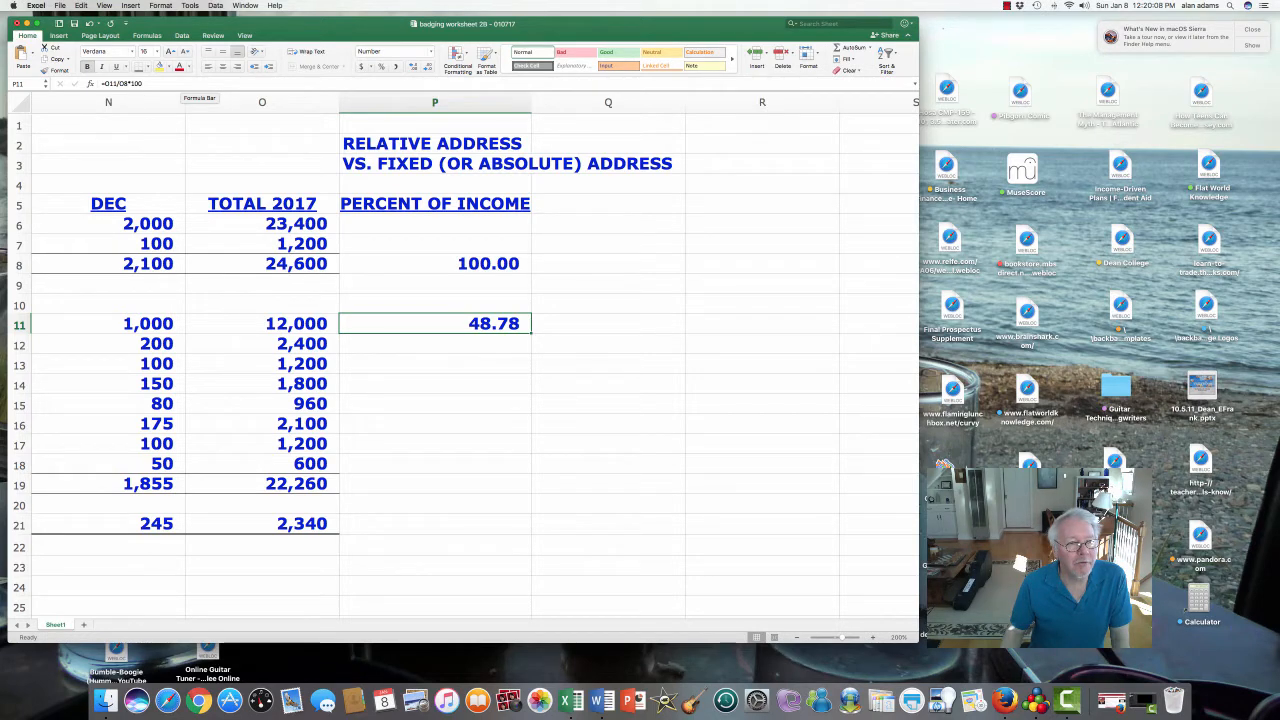
pyautogui.click(185, 84)
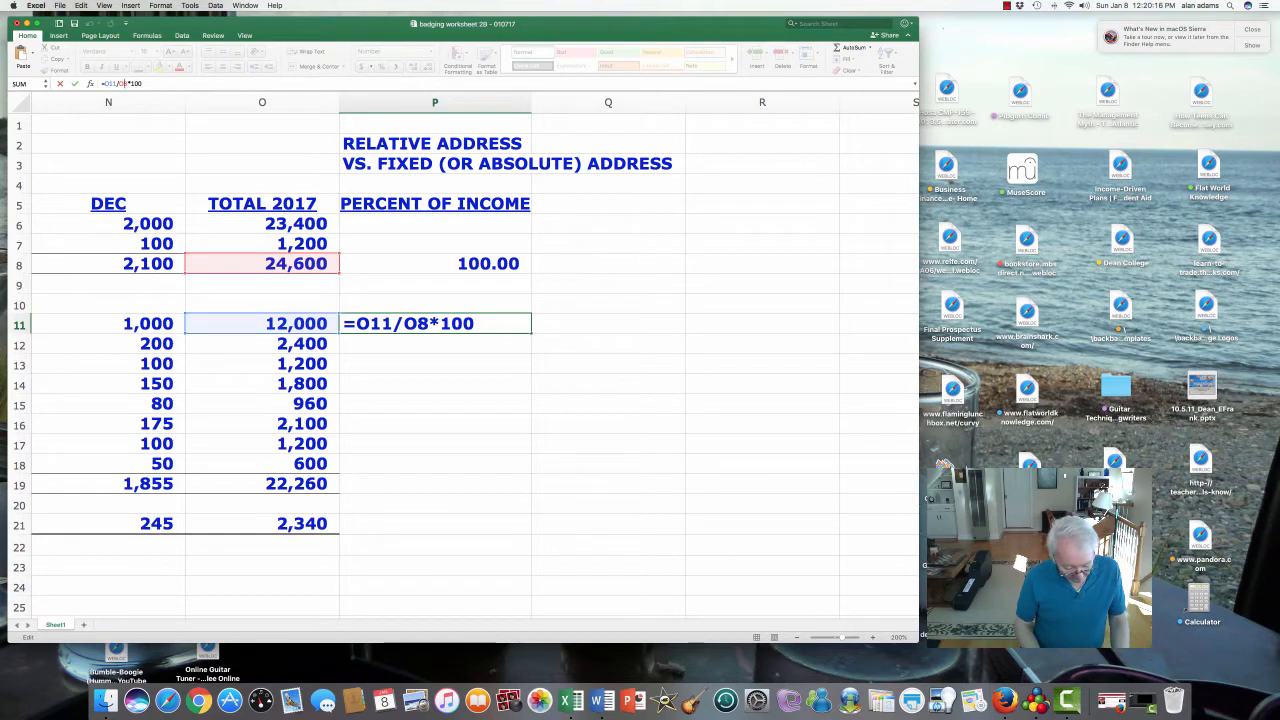
pyautogui.write('$')
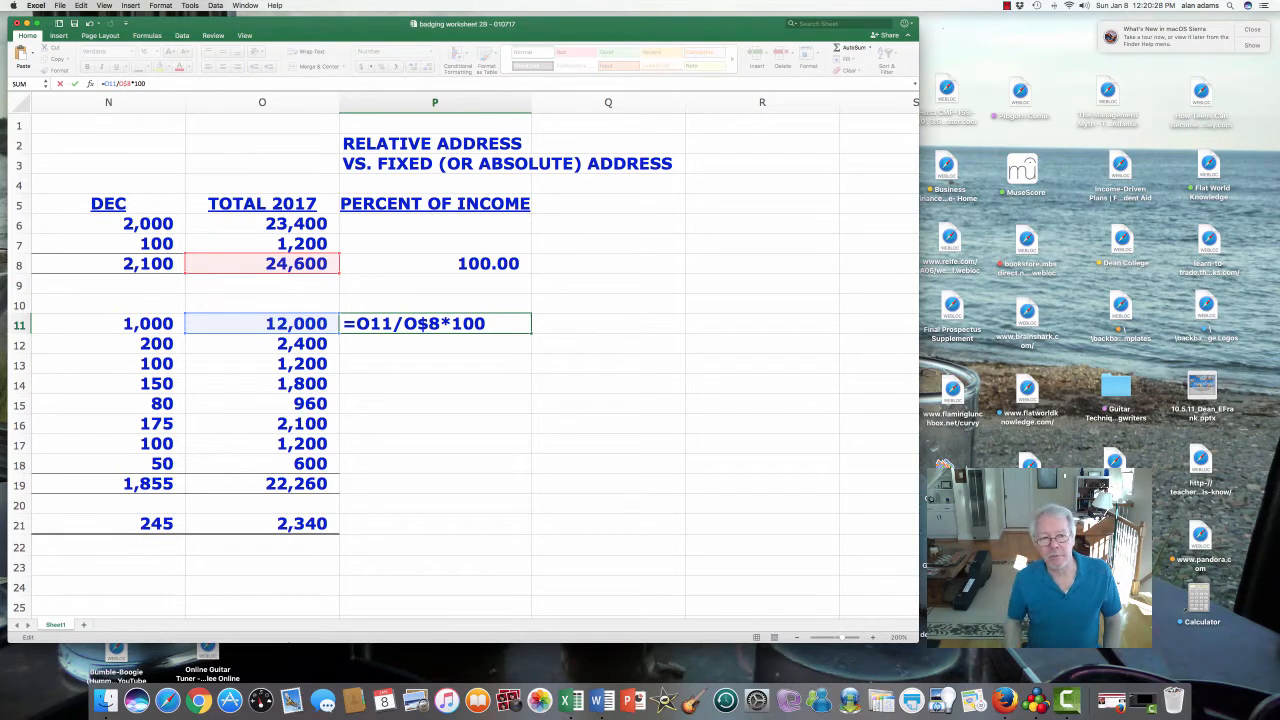
pyautogui.press('Return')
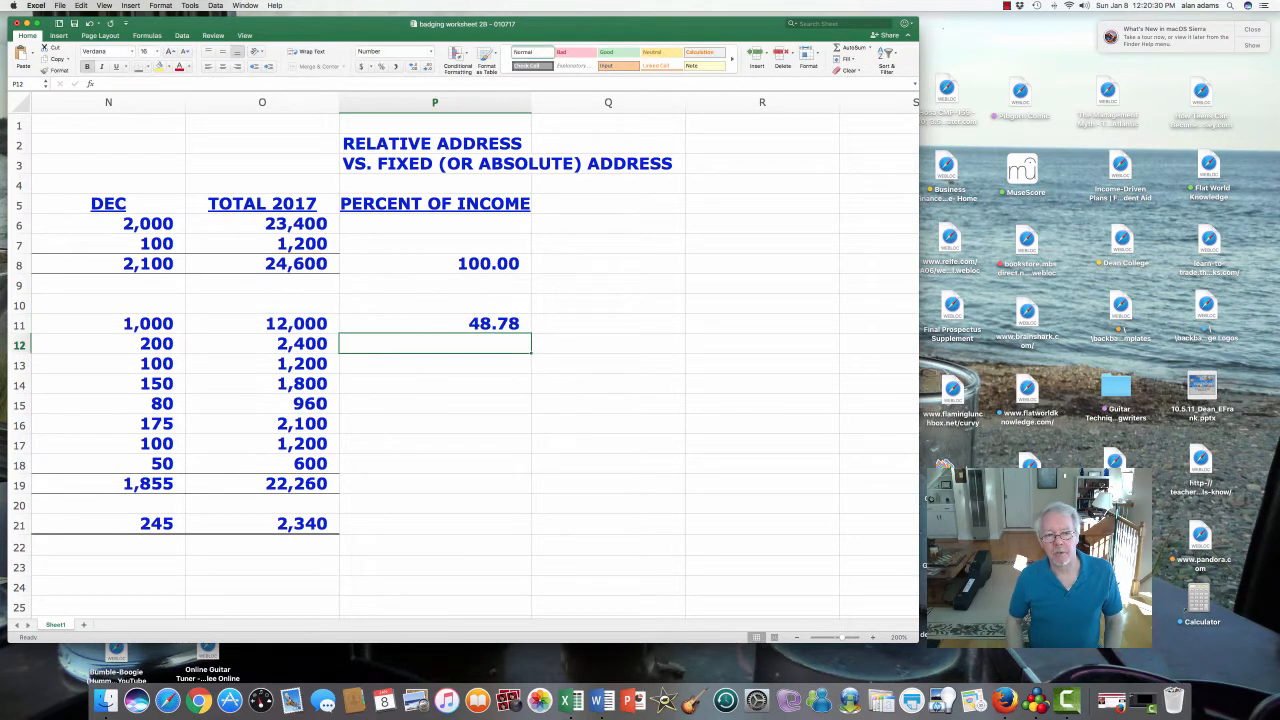
# - Fill P11's anchored formula down to P21 and clear the 0.00 from blank P20
pyautogui.click(435, 323)
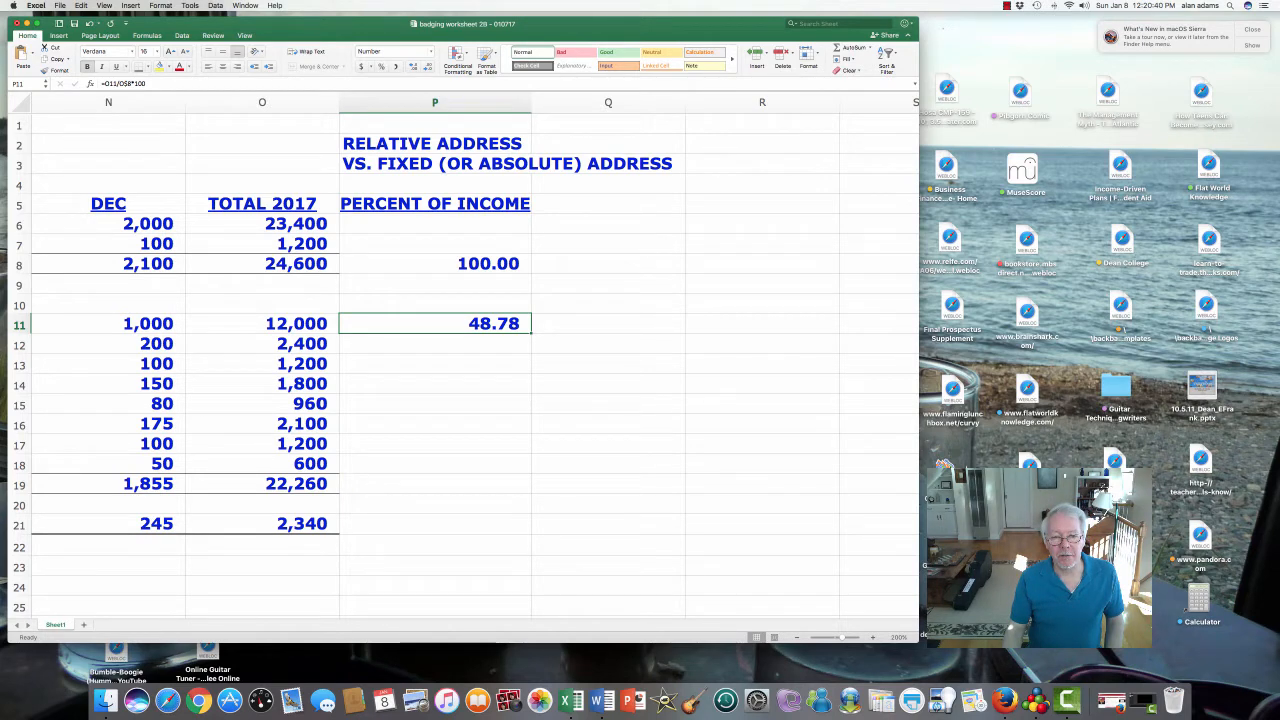
pyautogui.moveTo(531, 333); pyautogui.dragTo(531, 532)
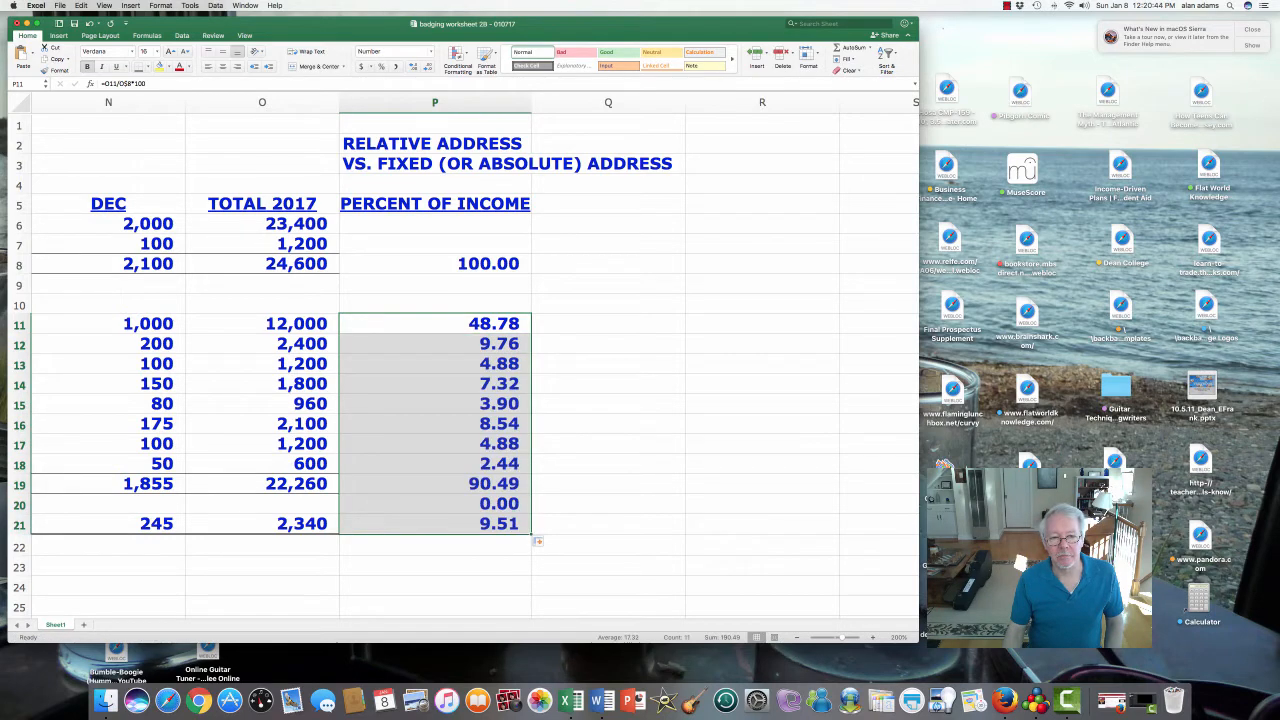
pyautogui.click(435, 503)
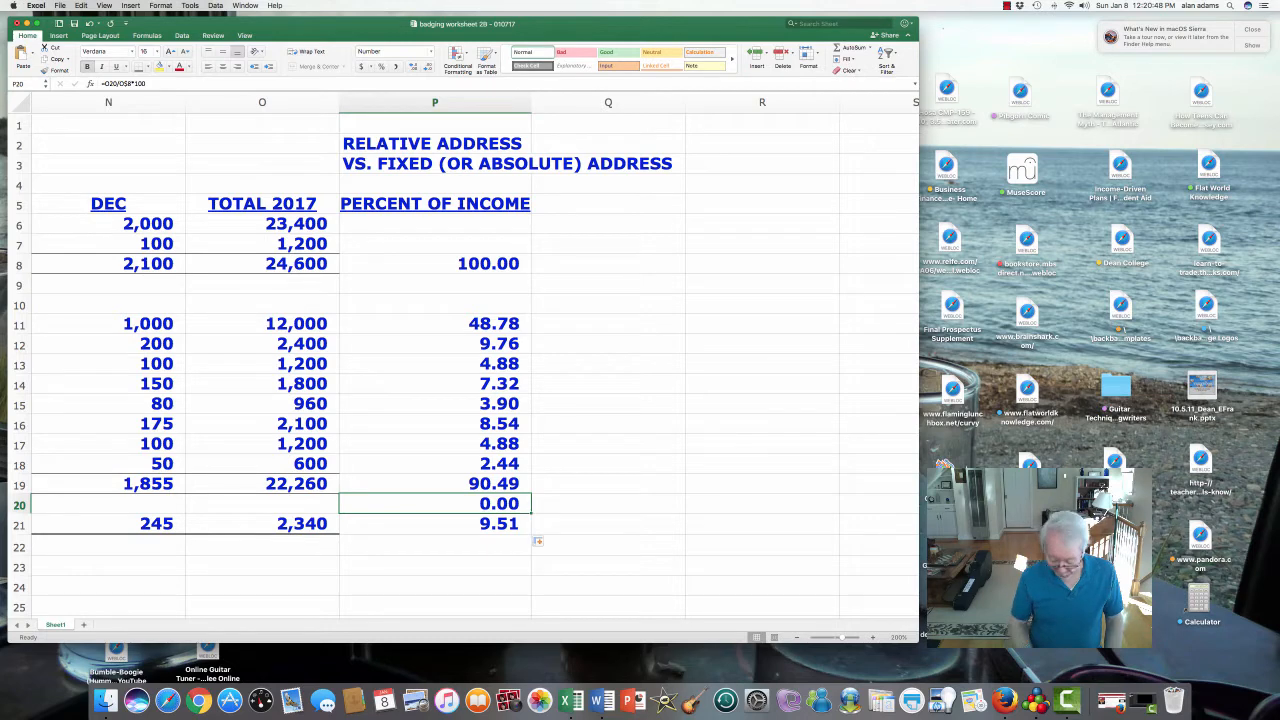
pyautogui.press('Delete')
pyautogui.press('Up')
pyautogui.press('Up')
pyautogui.press('Up')
pyautogui.press('Up')
pyautogui.press('Up')
pyautogui.press('Up')
pyautogui.press('Up')
pyautogui.press('Up')
pyautogui.press('Up')
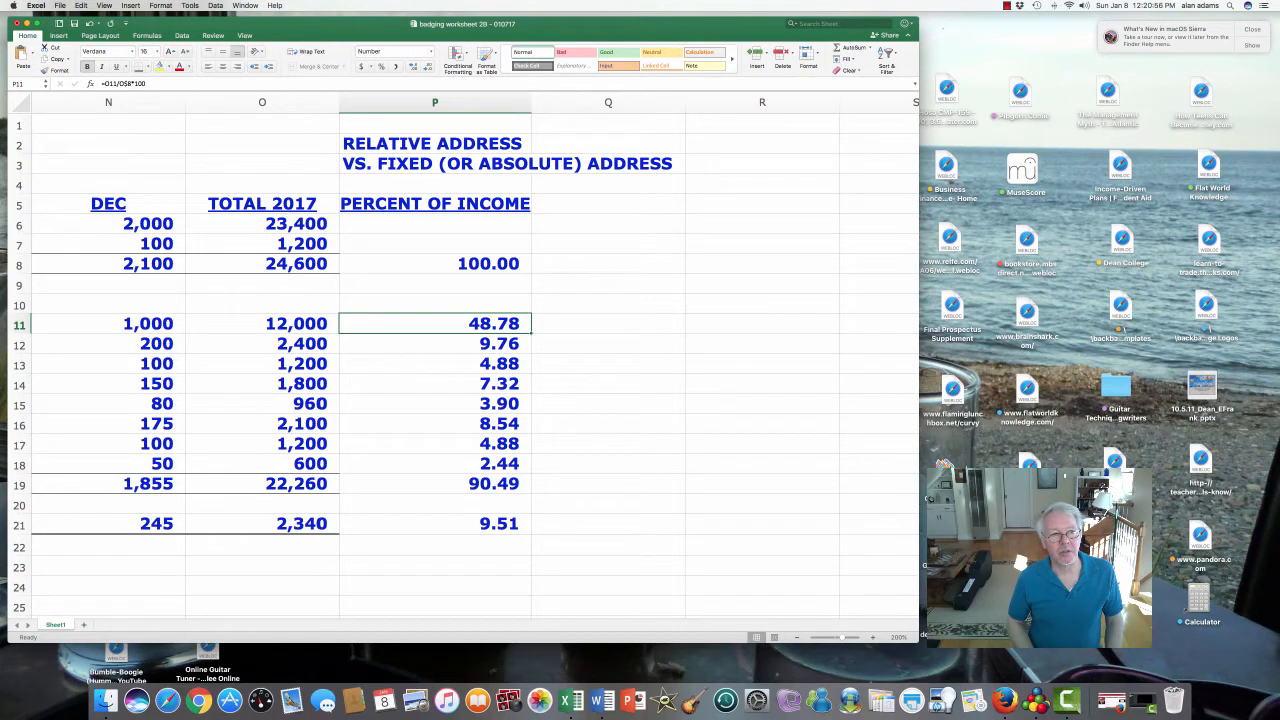
# - Check the copied percent formulas in P12 through P21, e.g. 9.76, 90.49, 9.51
pyautogui.press('Down')
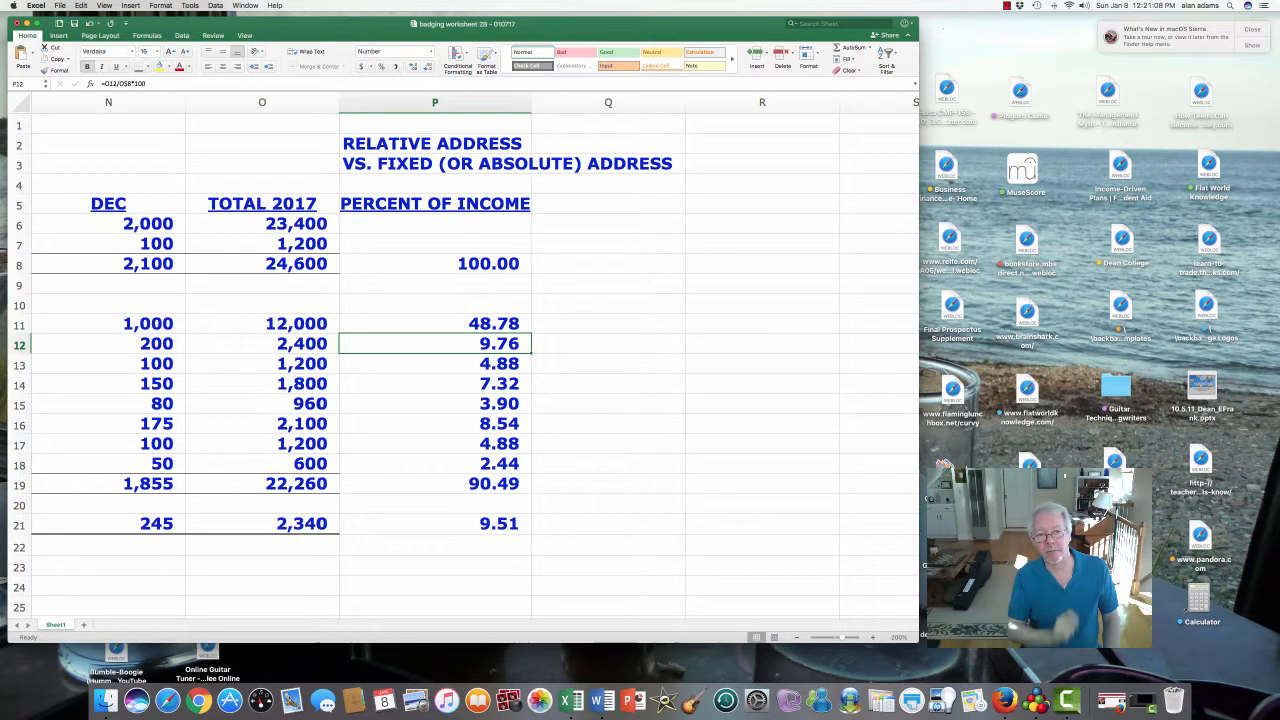
pyautogui.click(435, 363)
pyautogui.click(435, 383)
pyautogui.click(435, 403)
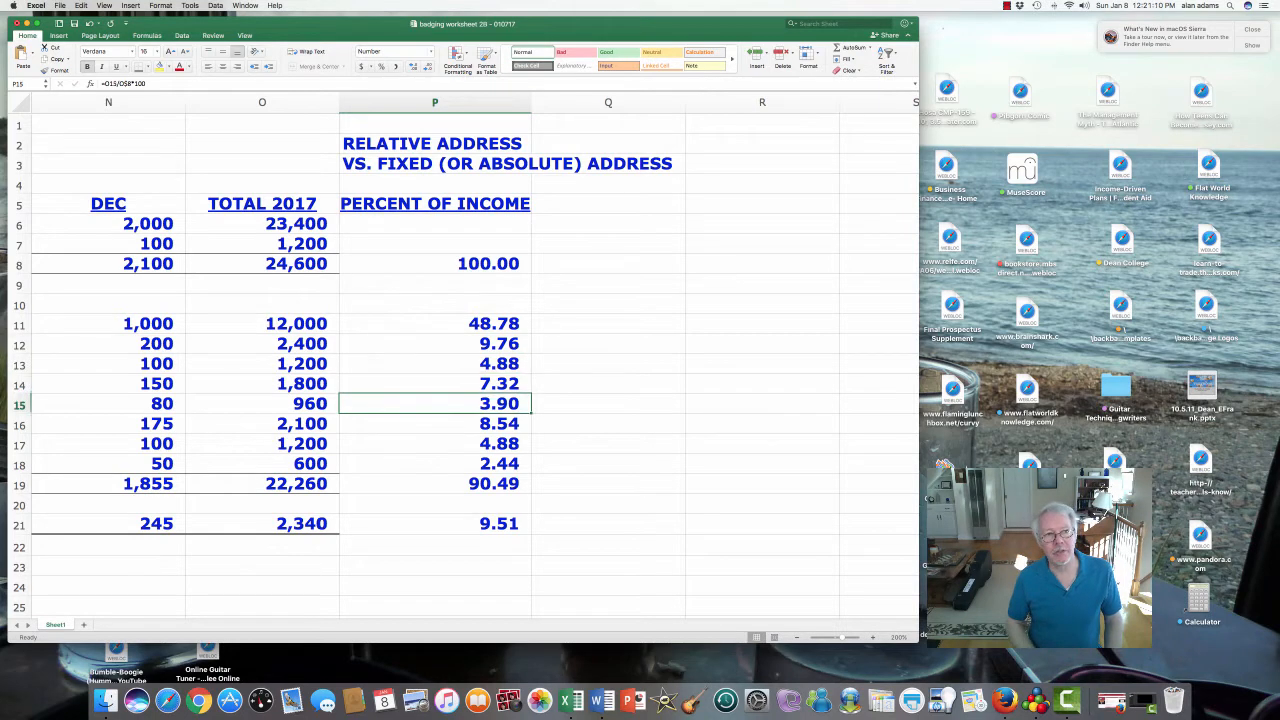
pyautogui.click(435, 423)
pyautogui.click(435, 443)
pyautogui.click(435, 463)
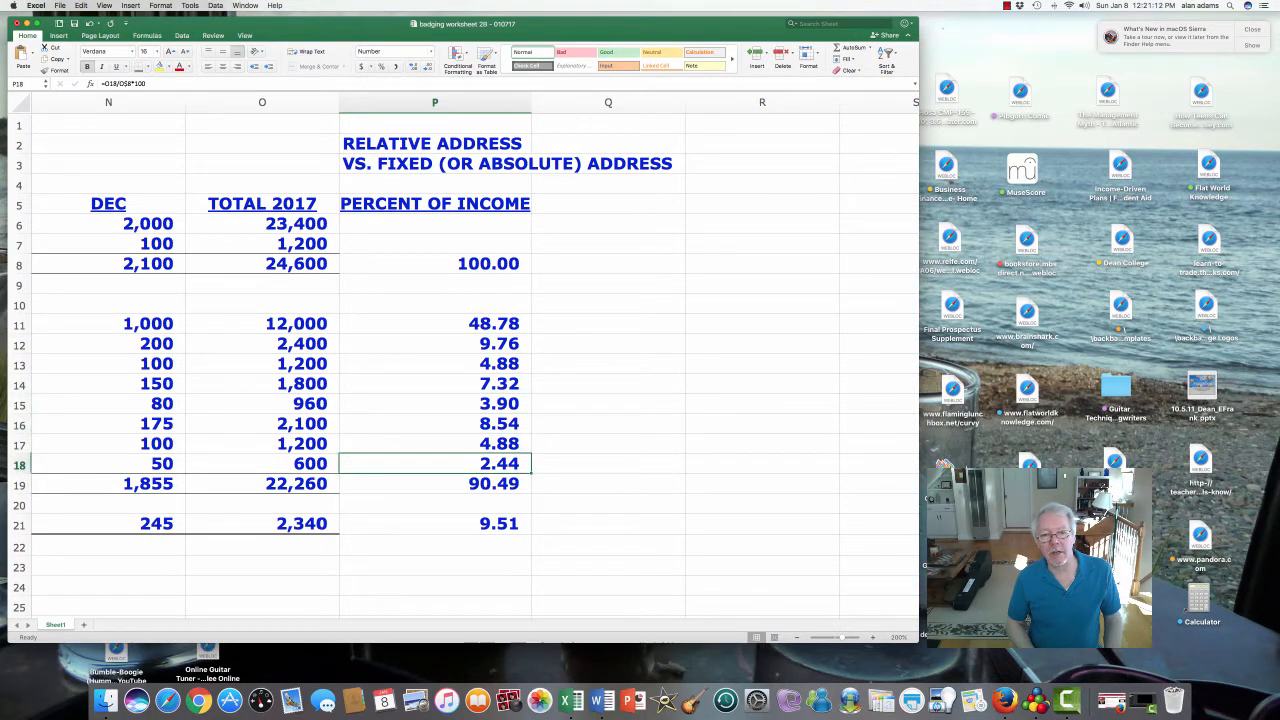
pyautogui.click(435, 483)
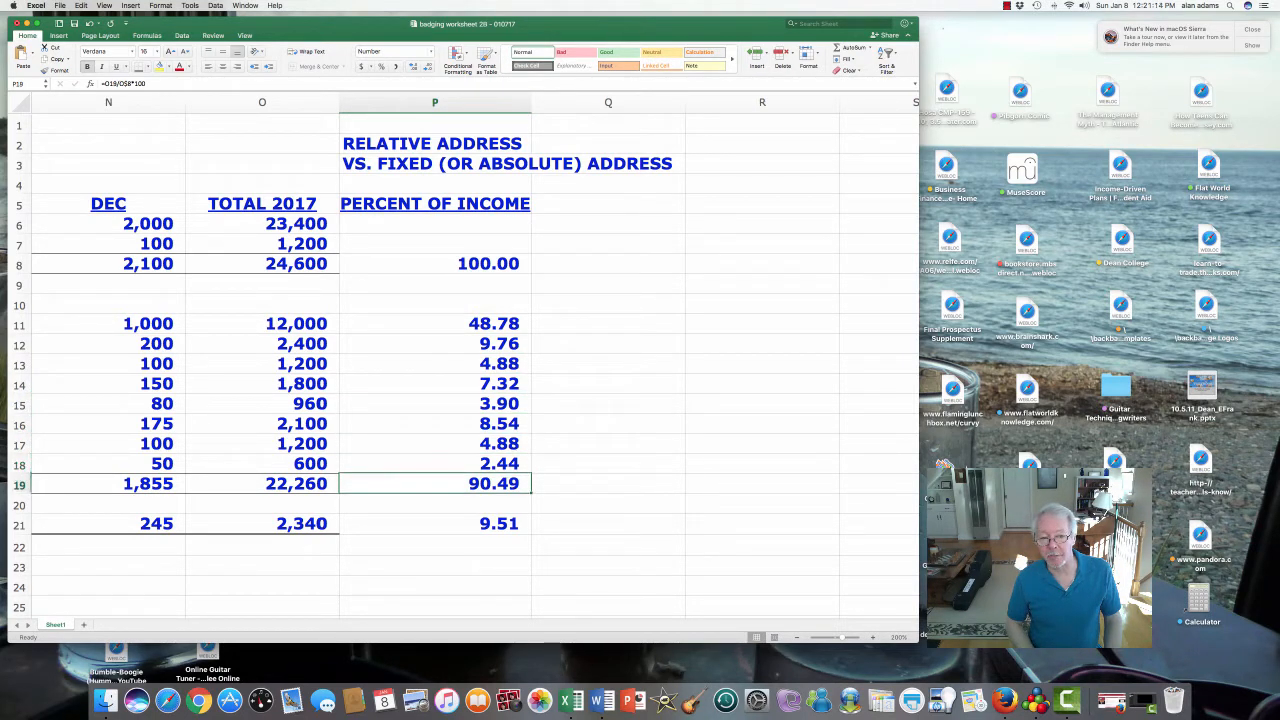
pyautogui.click(435, 503)
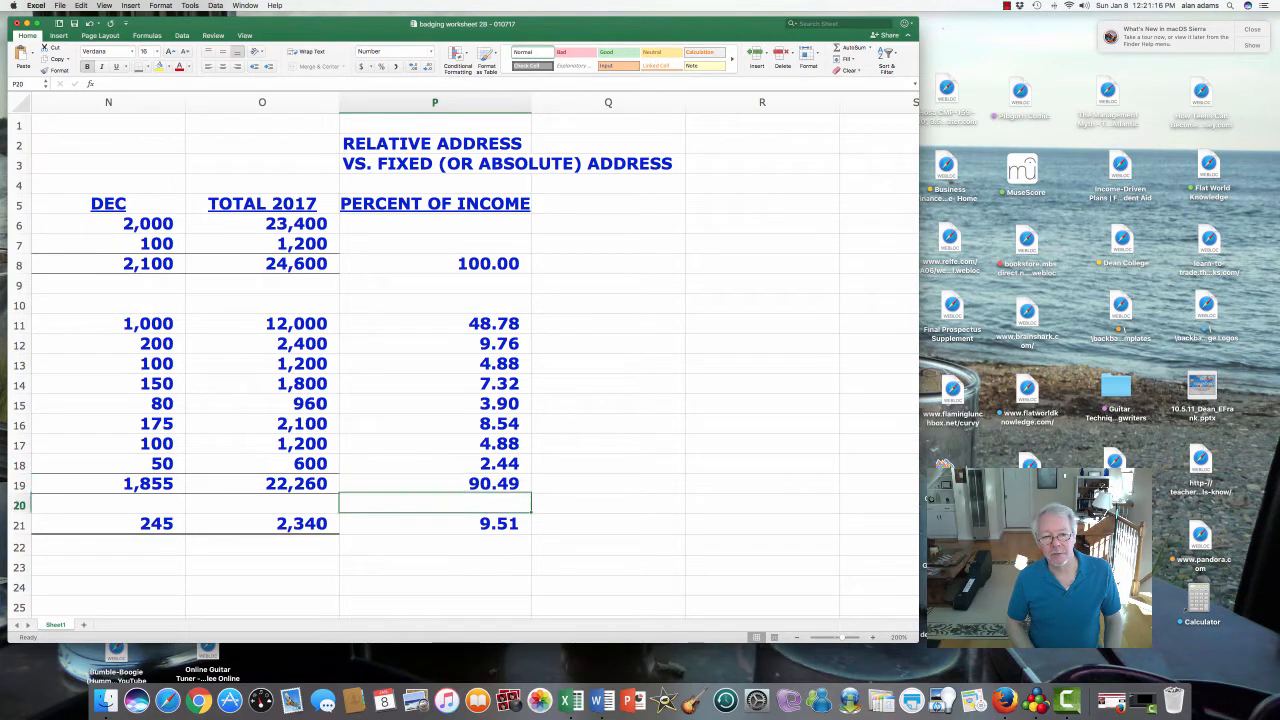
pyautogui.click(435, 523)
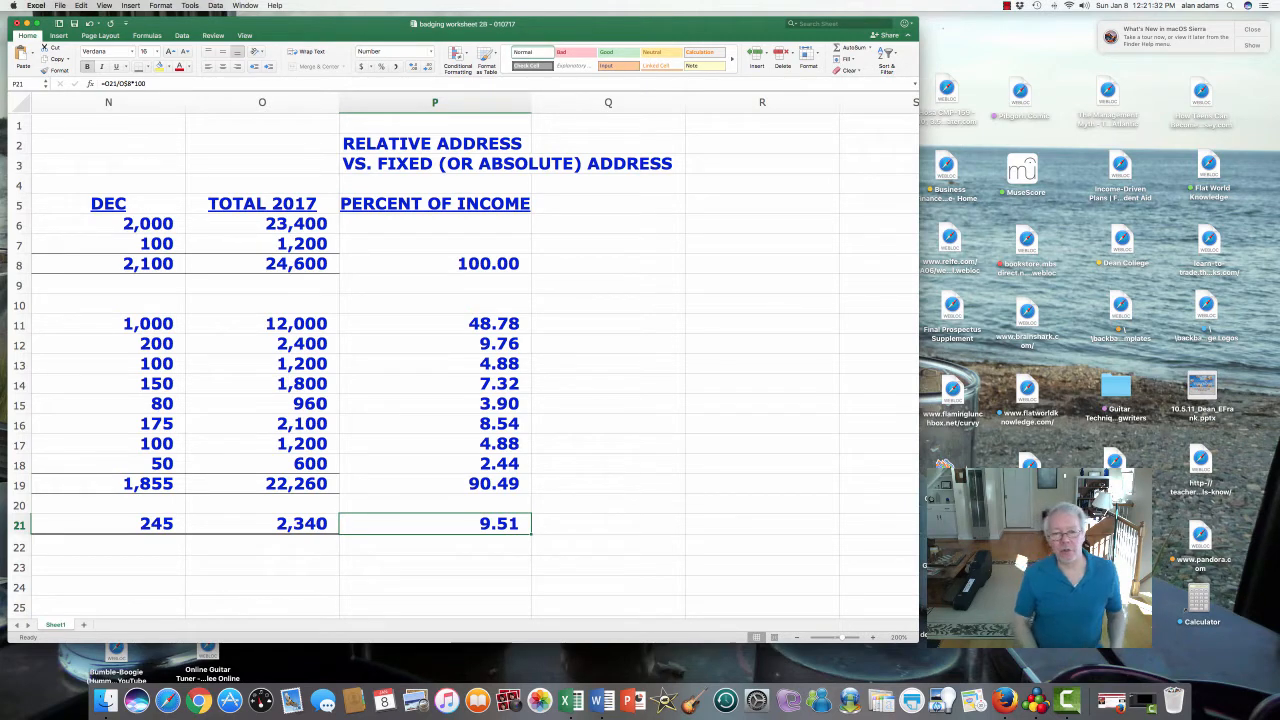
# - Enter an e-mail address in cell Q20
pyautogui.press('Up')
pyautogui.press('Right')
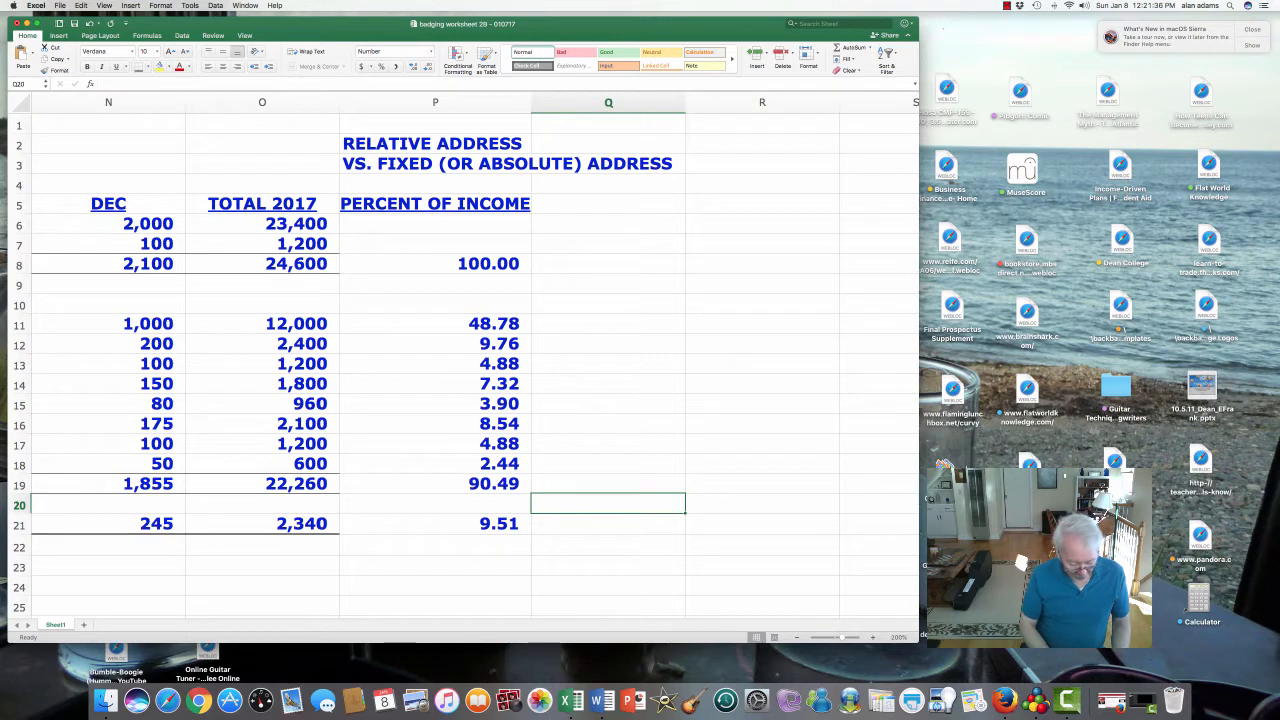
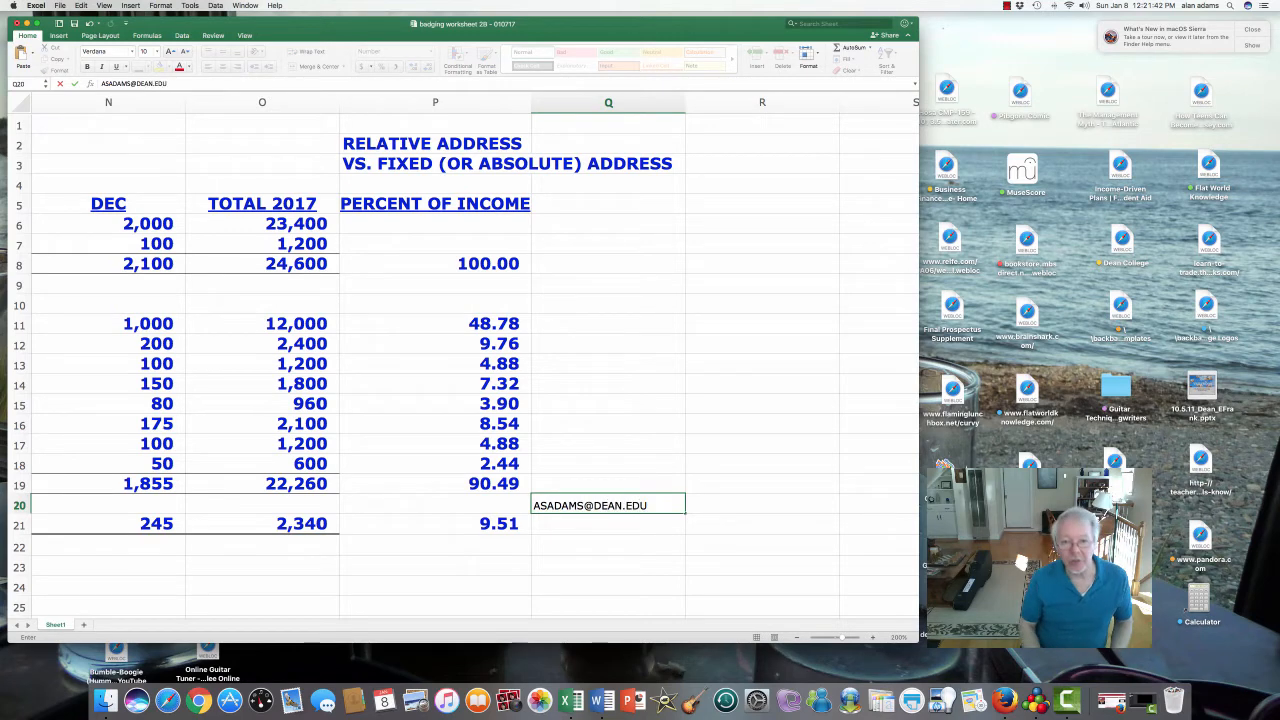
pyautogui.press('Return')
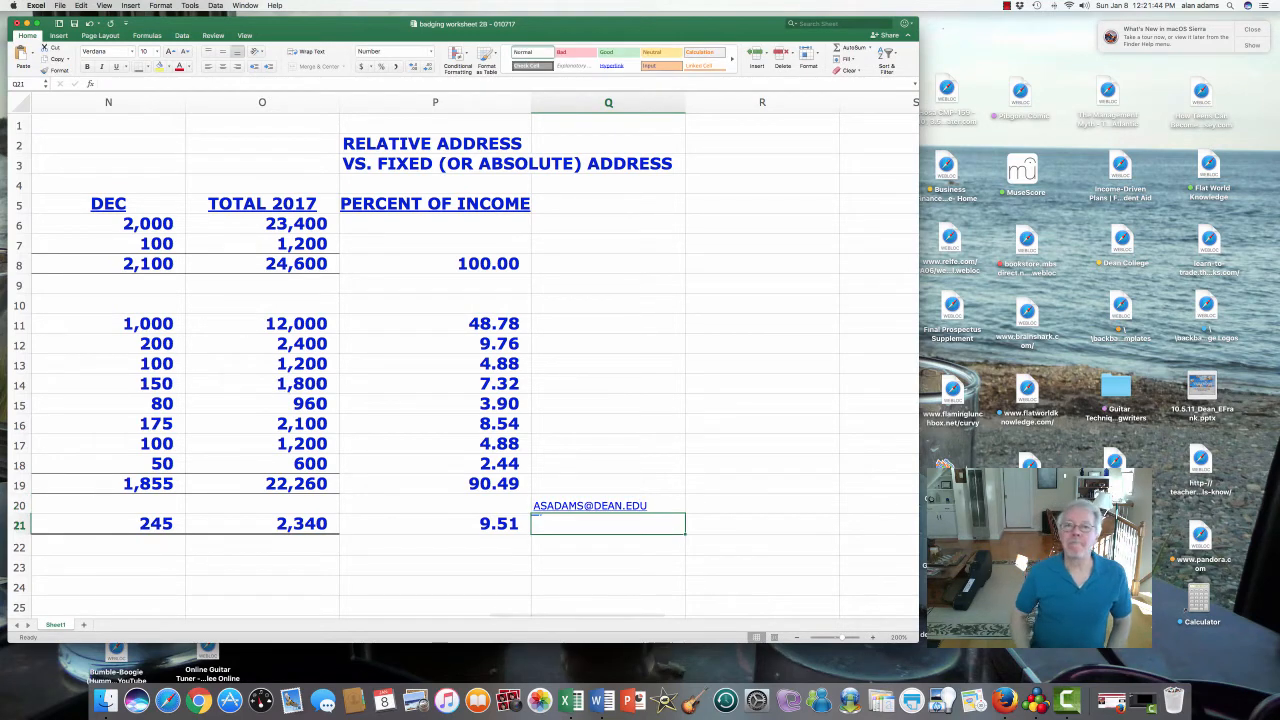
# - Move back to the compound interest question in cell A26
pyautogui.press('Return')
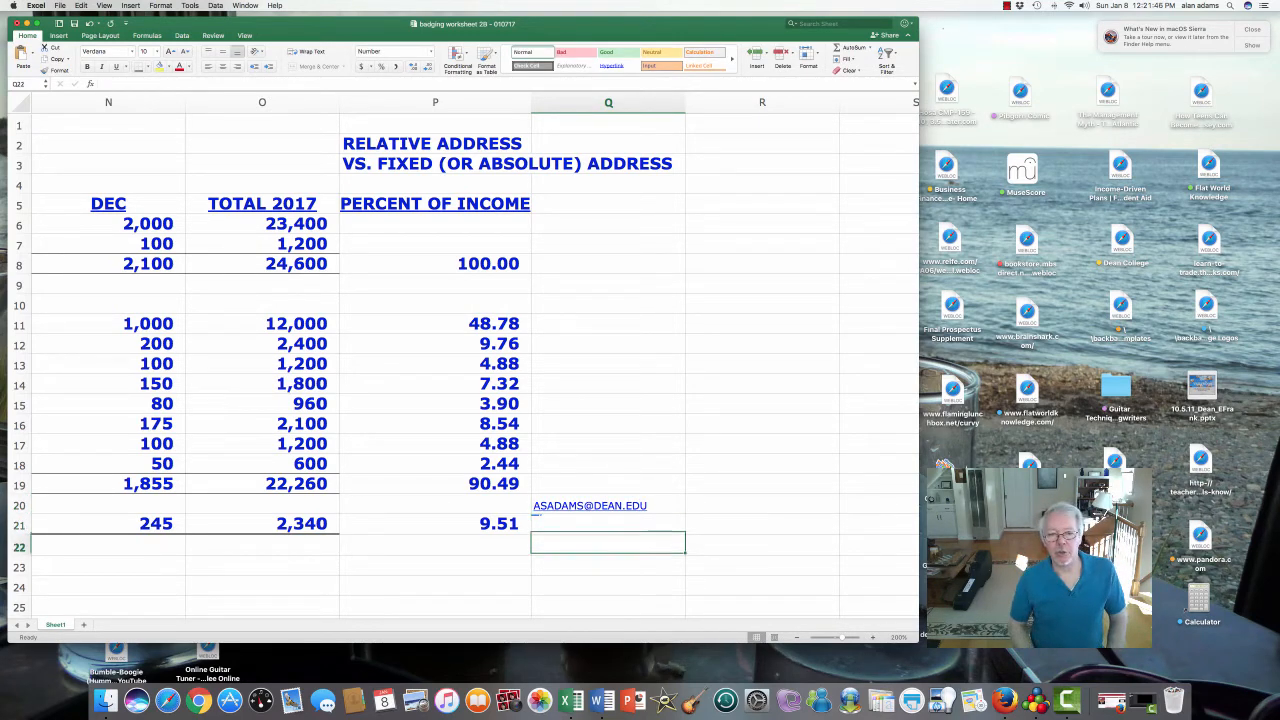
pyautogui.press('Left')
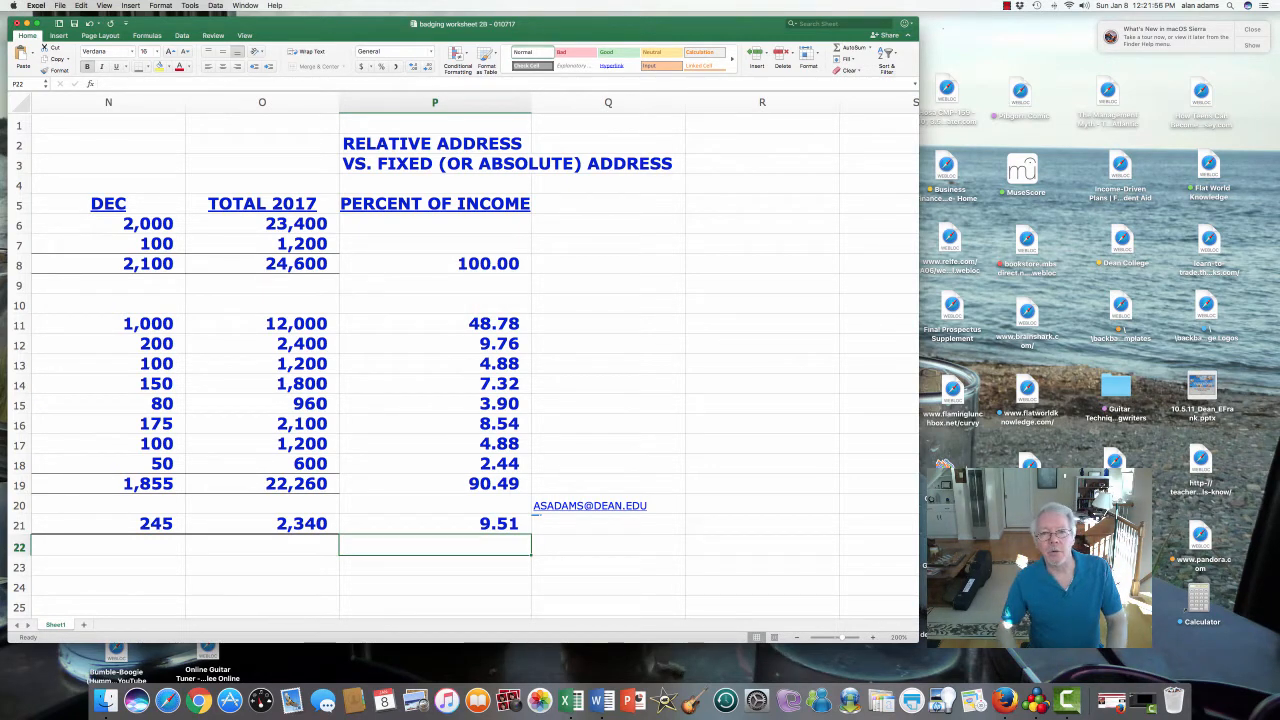
pyautogui.press('Left')
pyautogui.press('Left')
pyautogui.press('Left')
pyautogui.press('Left')
pyautogui.press('Left')
pyautogui.press('Left')
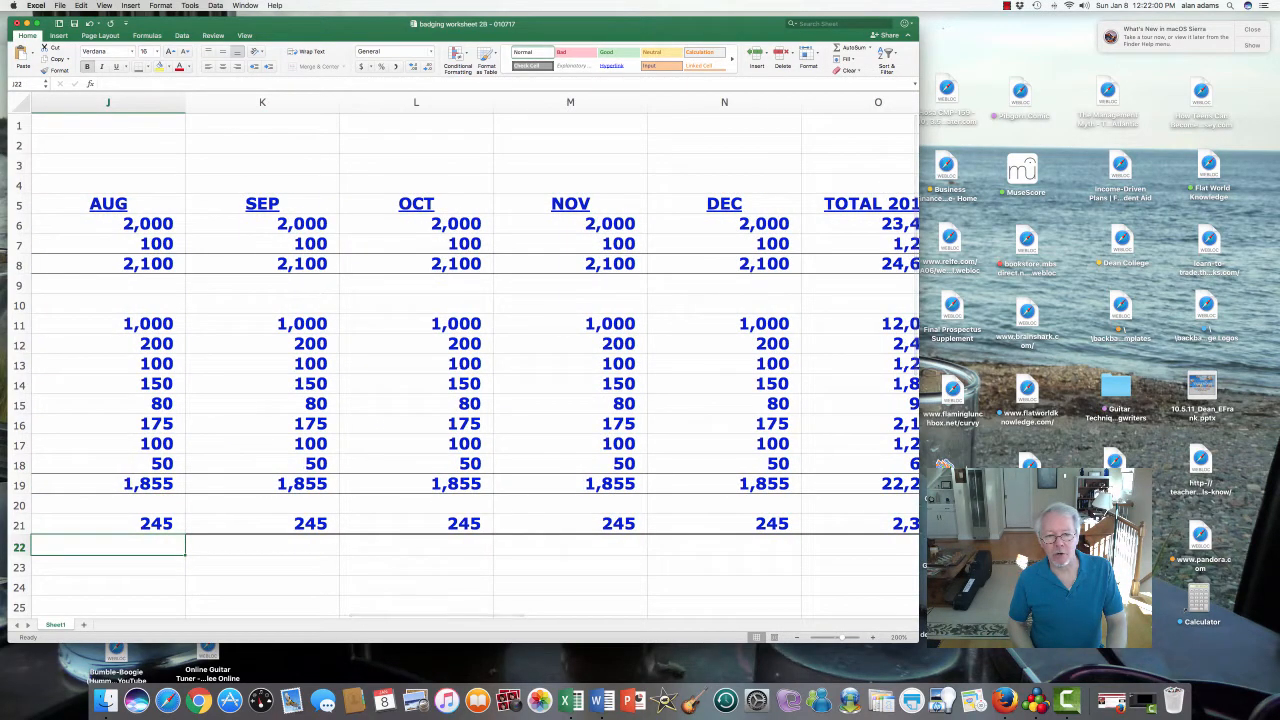
pyautogui.press('Left')
pyautogui.press('Left')
pyautogui.press('Left')
pyautogui.press('Left')
pyautogui.press('Left')
pyautogui.press('Left')
pyautogui.press('Left')
pyautogui.press('Left')
pyautogui.press('Left')
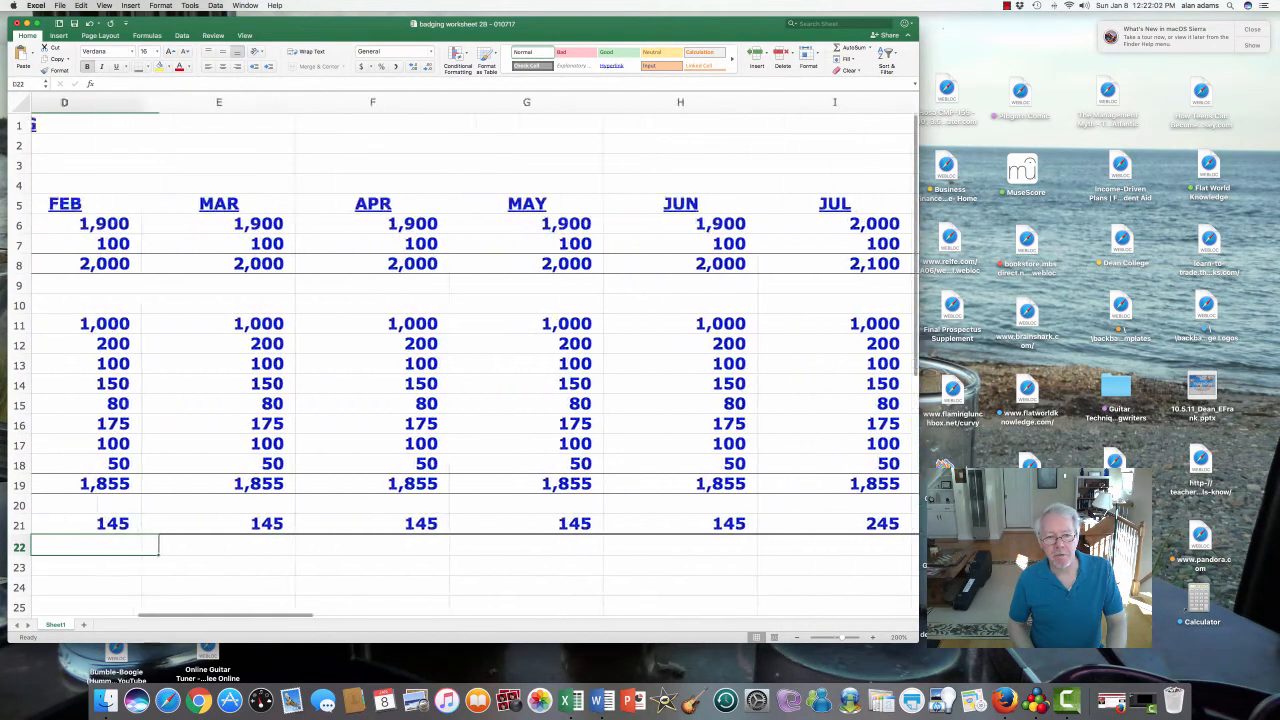
pyautogui.press('Down')
pyautogui.press('Down')
pyautogui.press('Down')
pyautogui.press('Down')
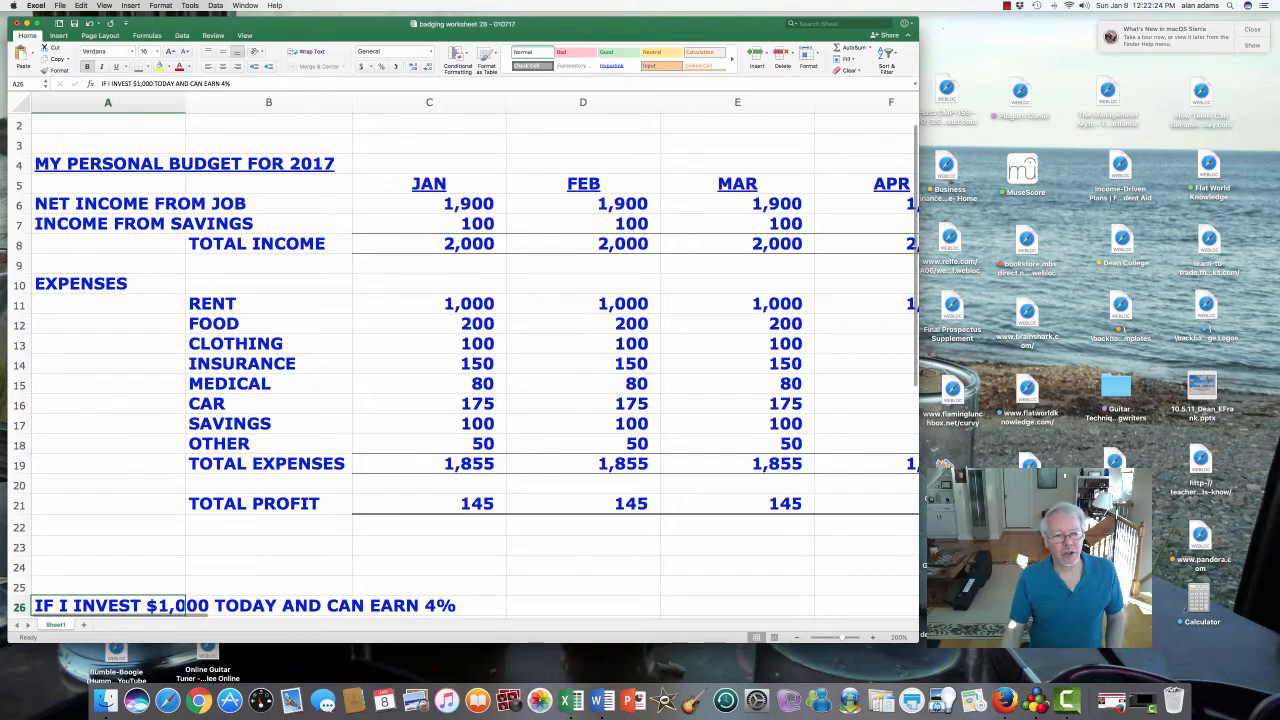
pyautogui.scroll(-2, 466, 366)
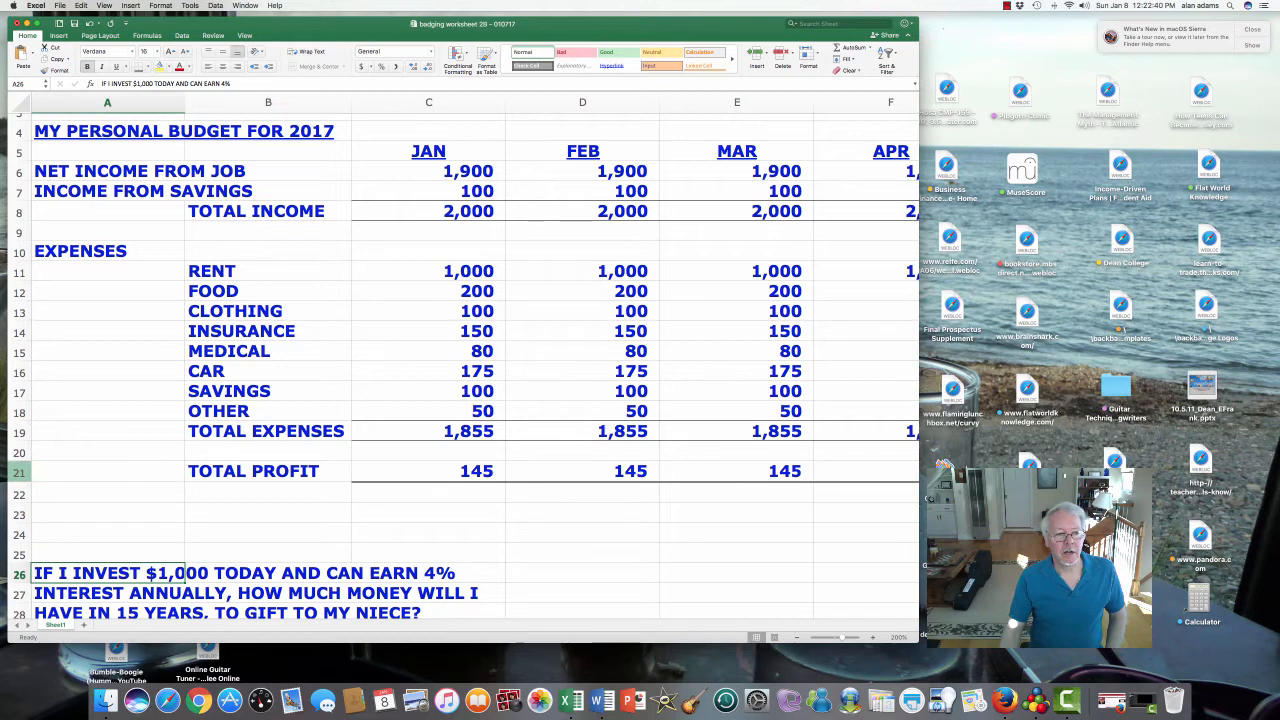
pyautogui.click(20, 471)
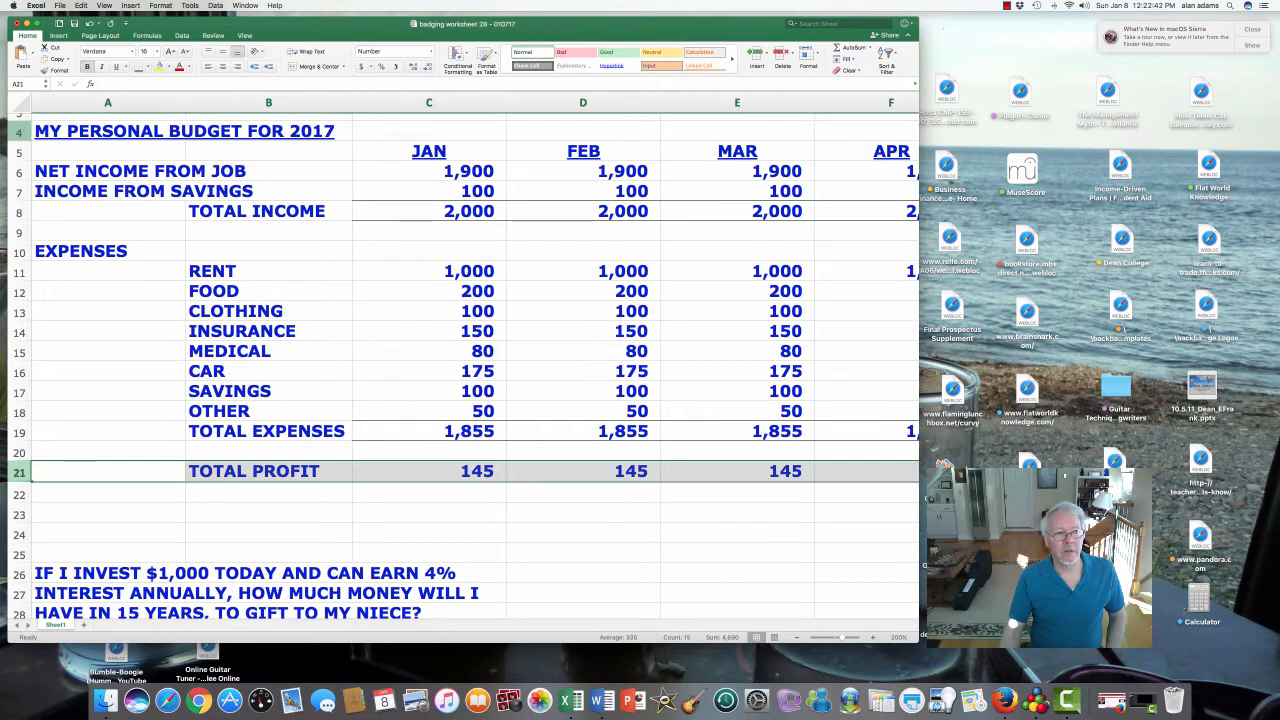
pyautogui.click(20, 132)
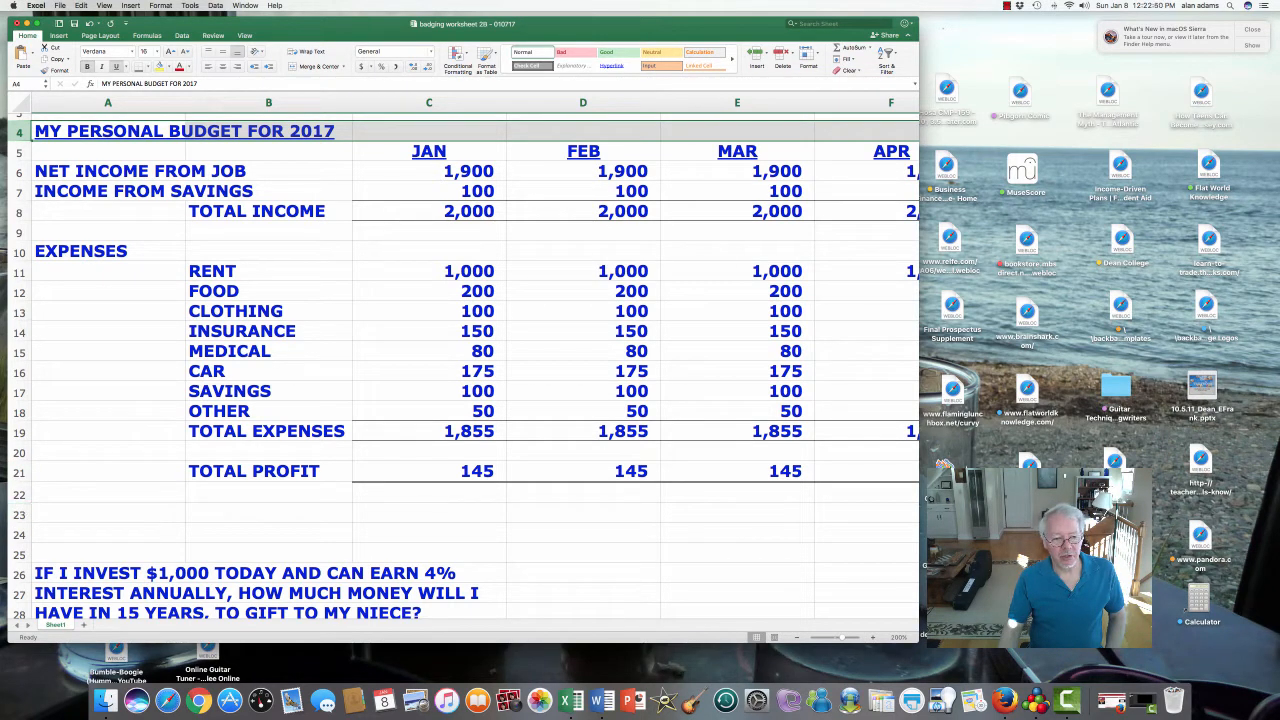
pyautogui.moveTo(40, 573); pyautogui.dragTo(500, 612)
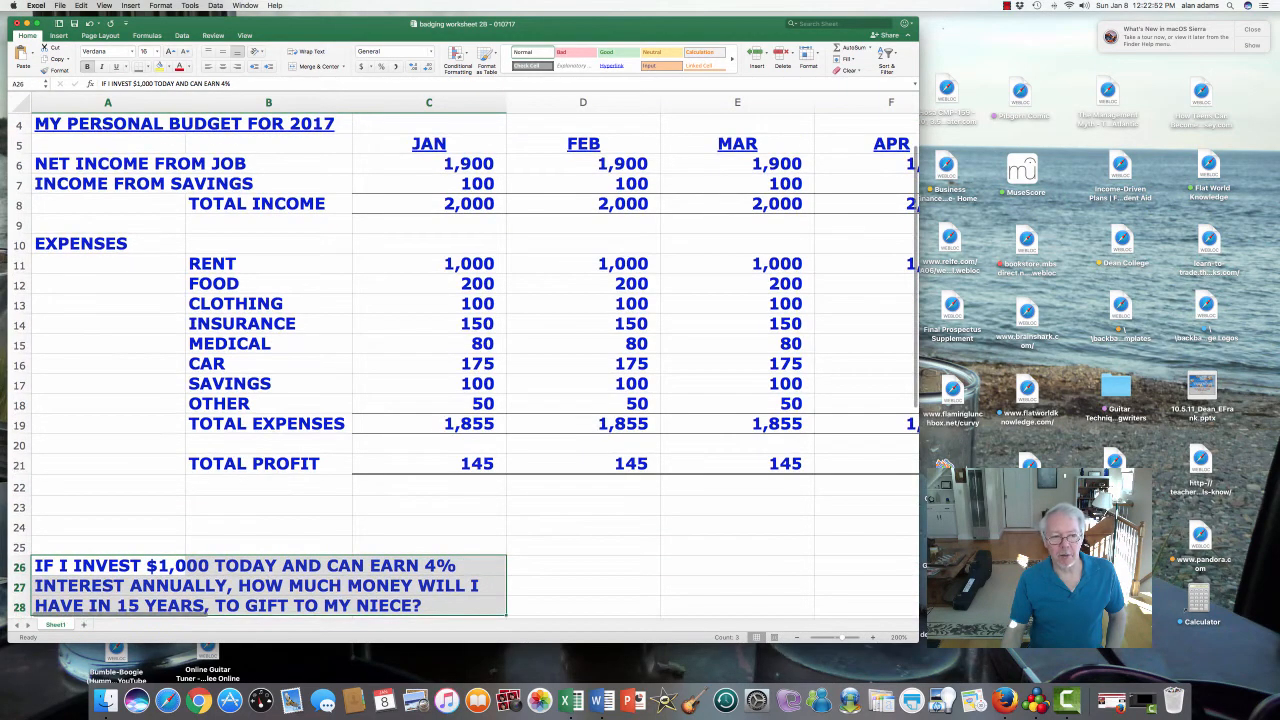
pyautogui.scroll(-5, 465, 360)
pyautogui.scroll(-1, 465, 360)
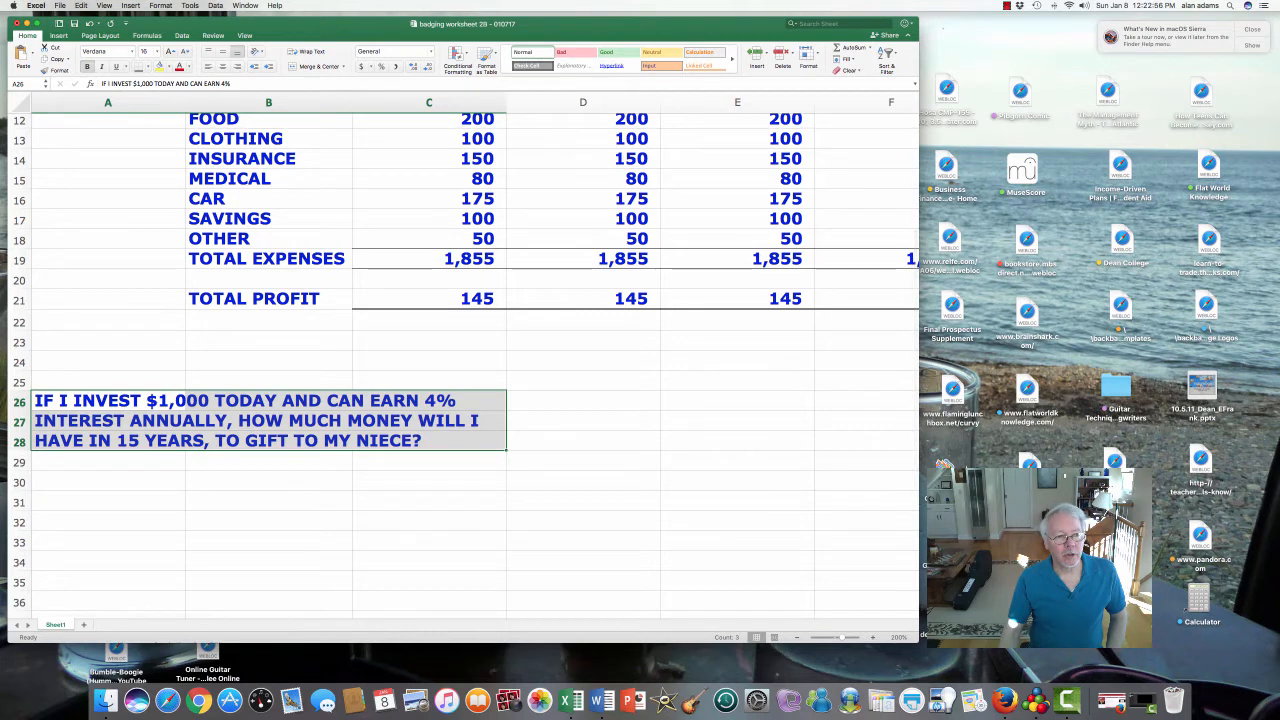
pyautogui.click(19, 362)
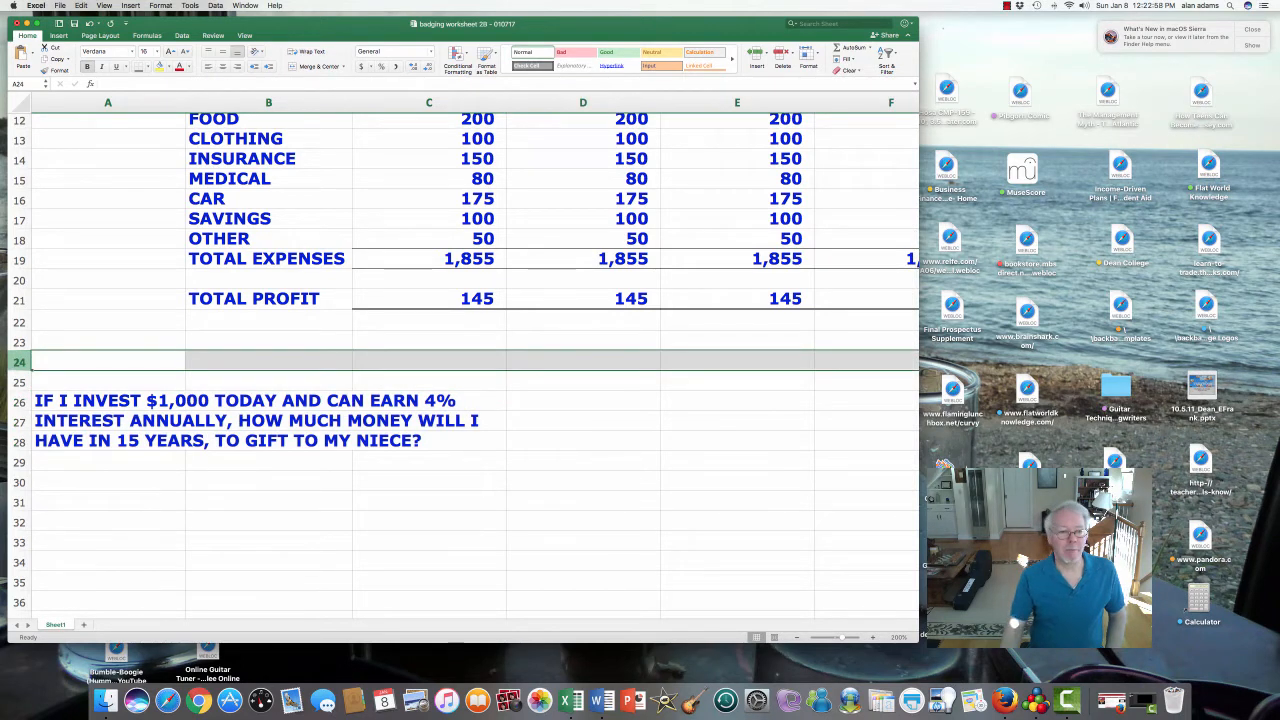
pyautogui.click(19, 342)
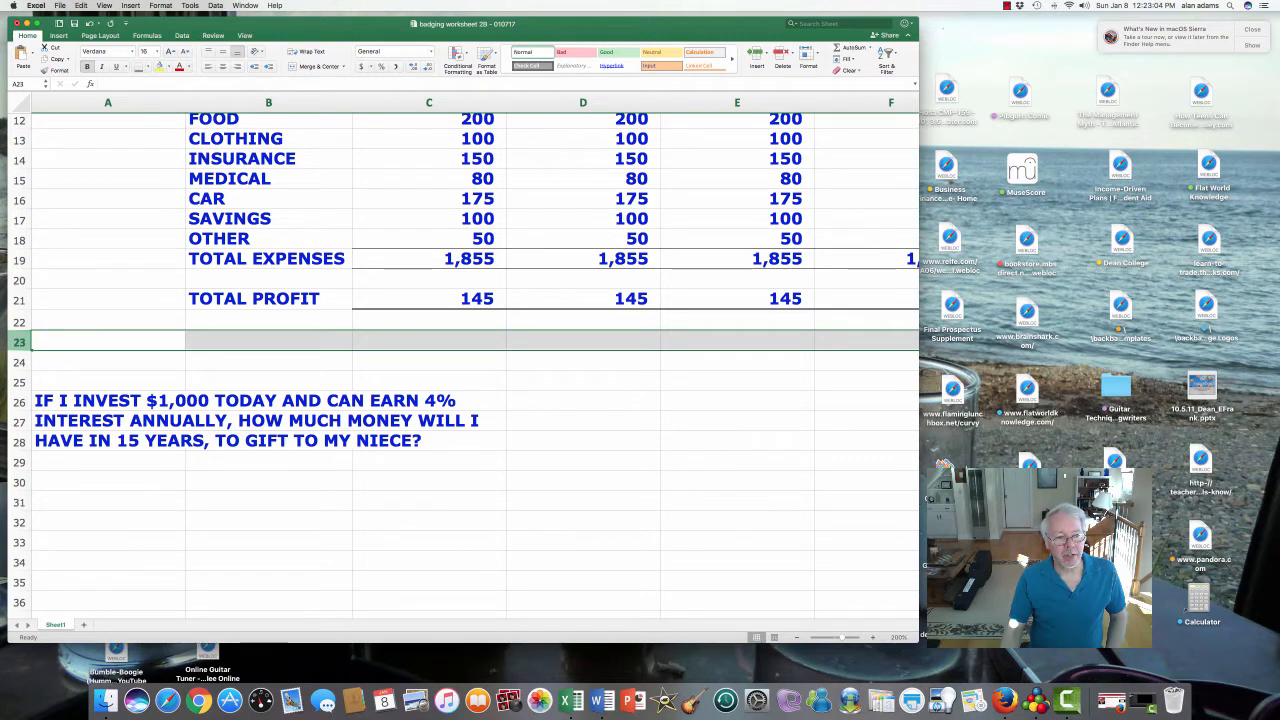
# - Insert 19 blank rows at rows 23–41, moving the interest question to A45:C48
pyautogui.moveTo(31, 350); pyautogui.dragTo(36, 580)
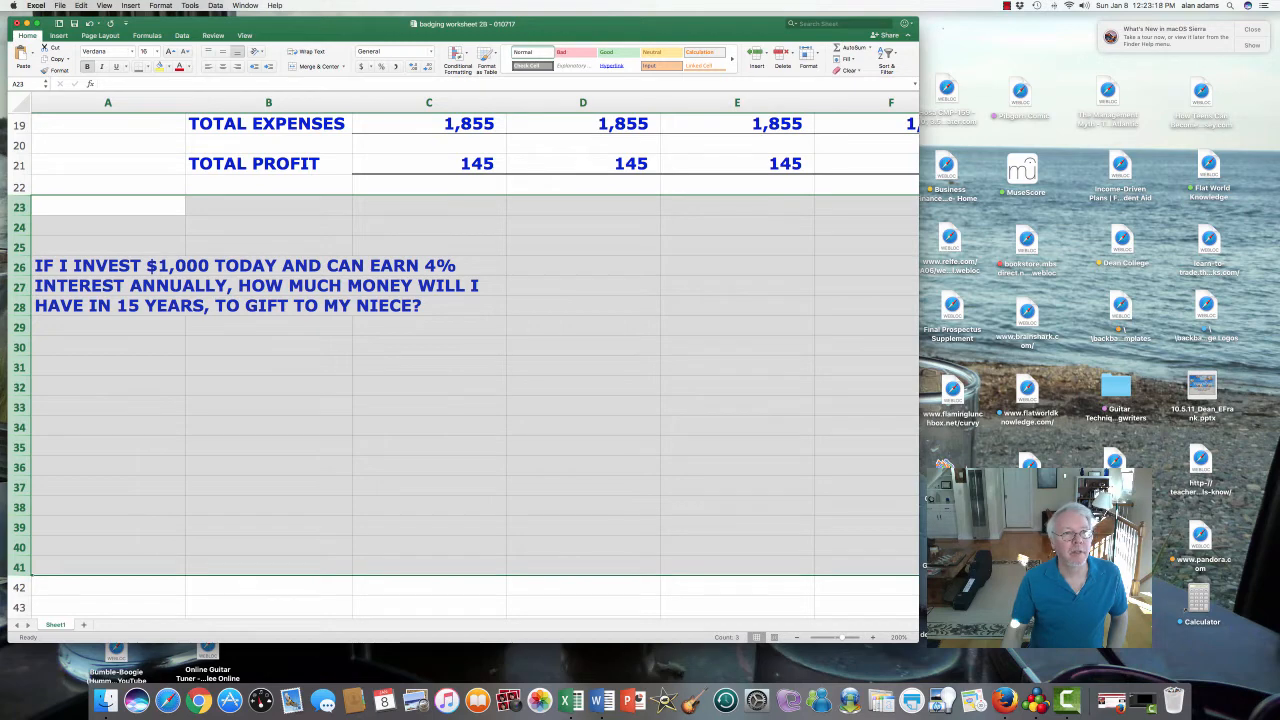
pyautogui.click(131, 5)
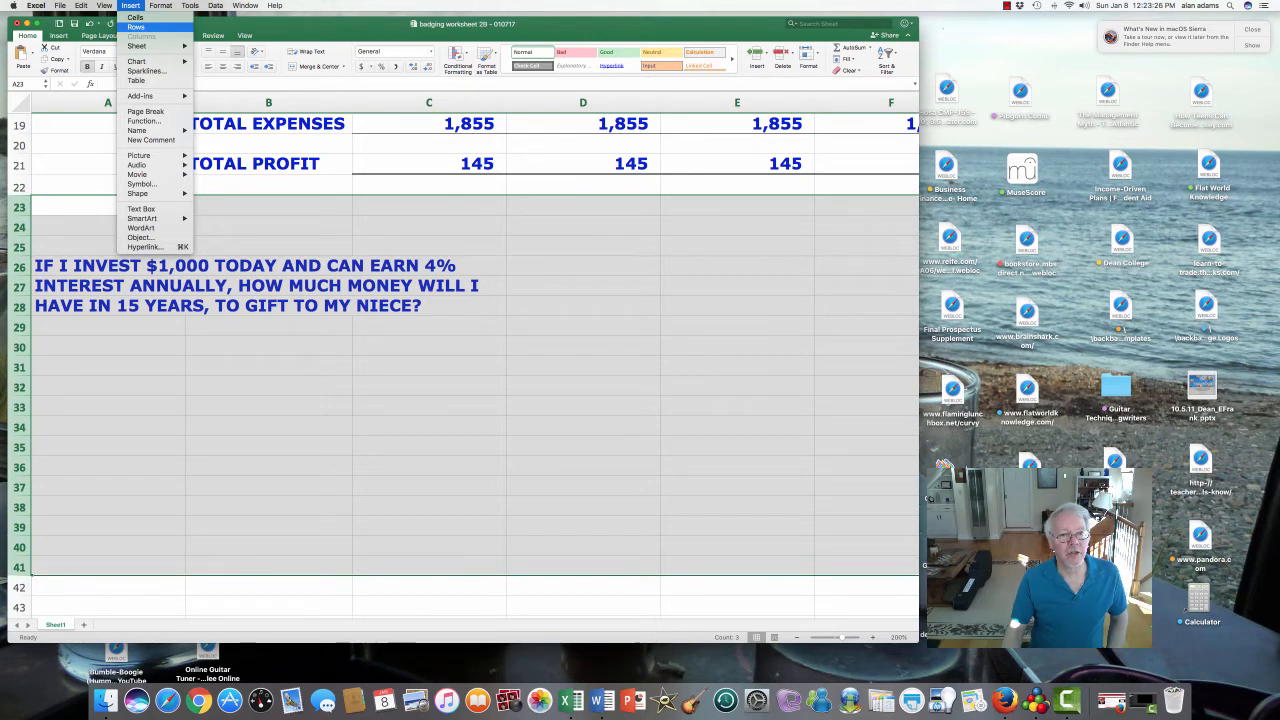
pyautogui.click(137, 27)
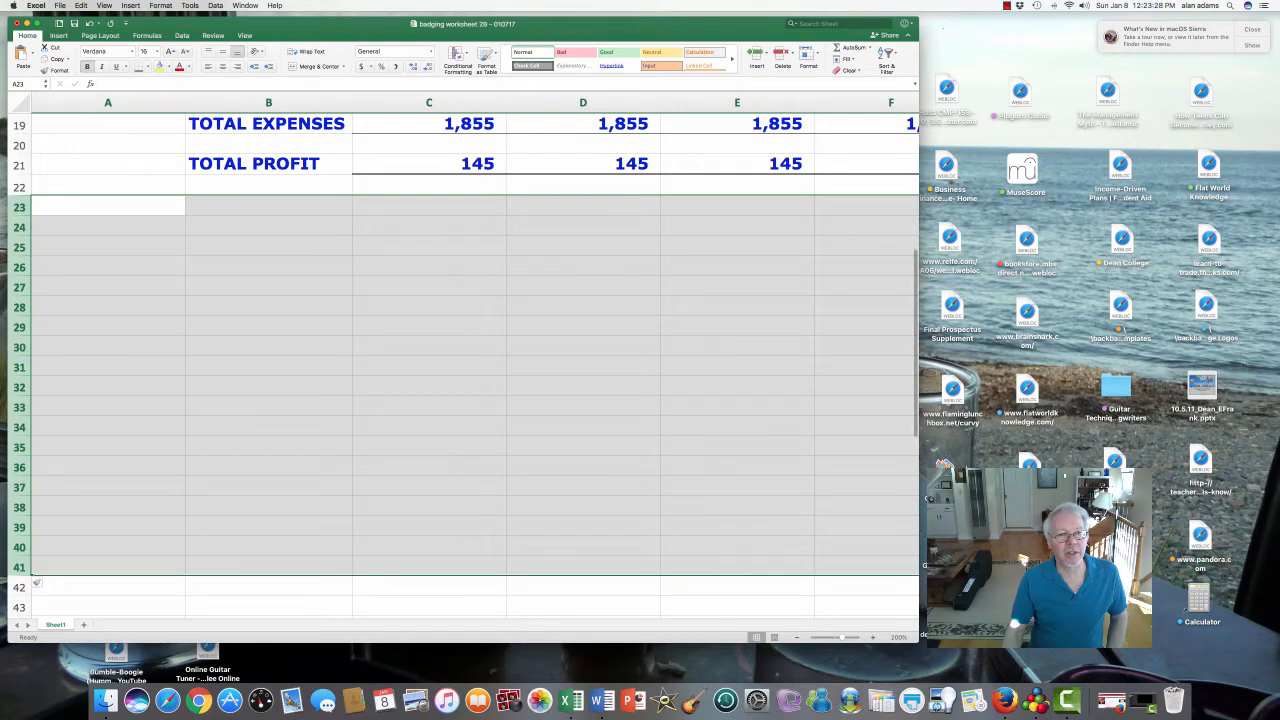
pyautogui.scroll(-3, 463, 365)
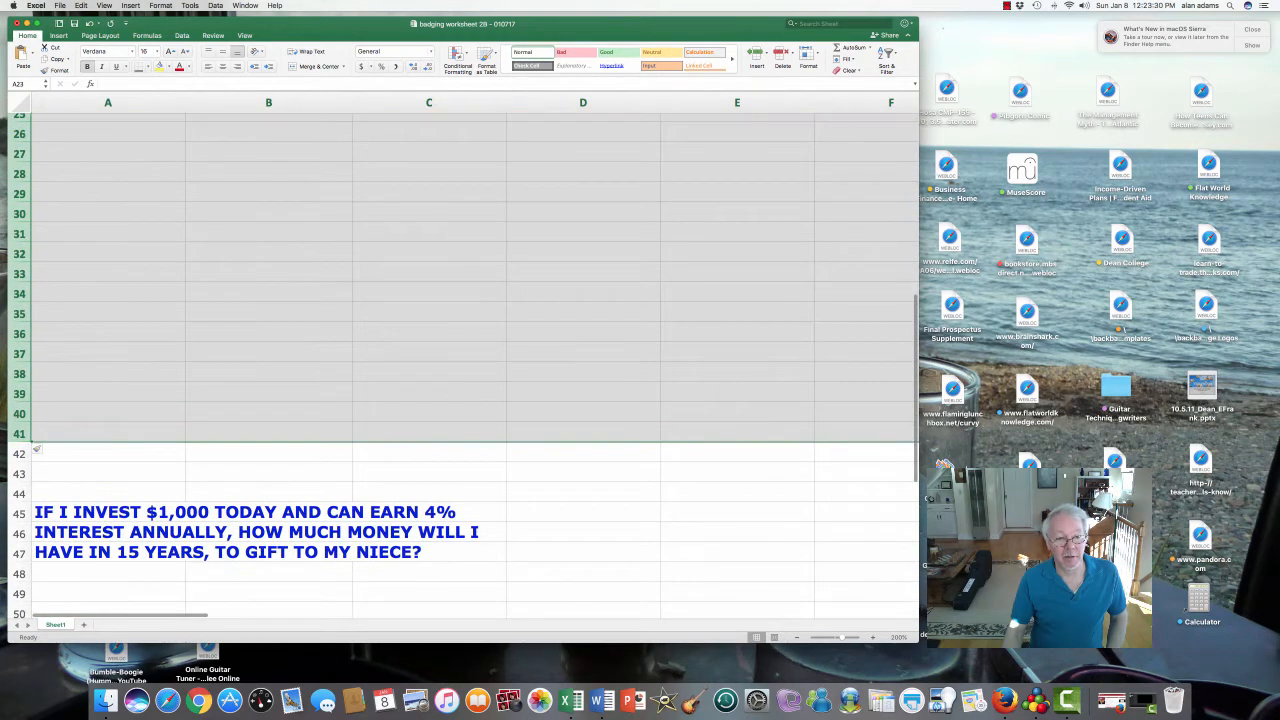
pyautogui.moveTo(70, 512); pyautogui.dragTo(435, 570)
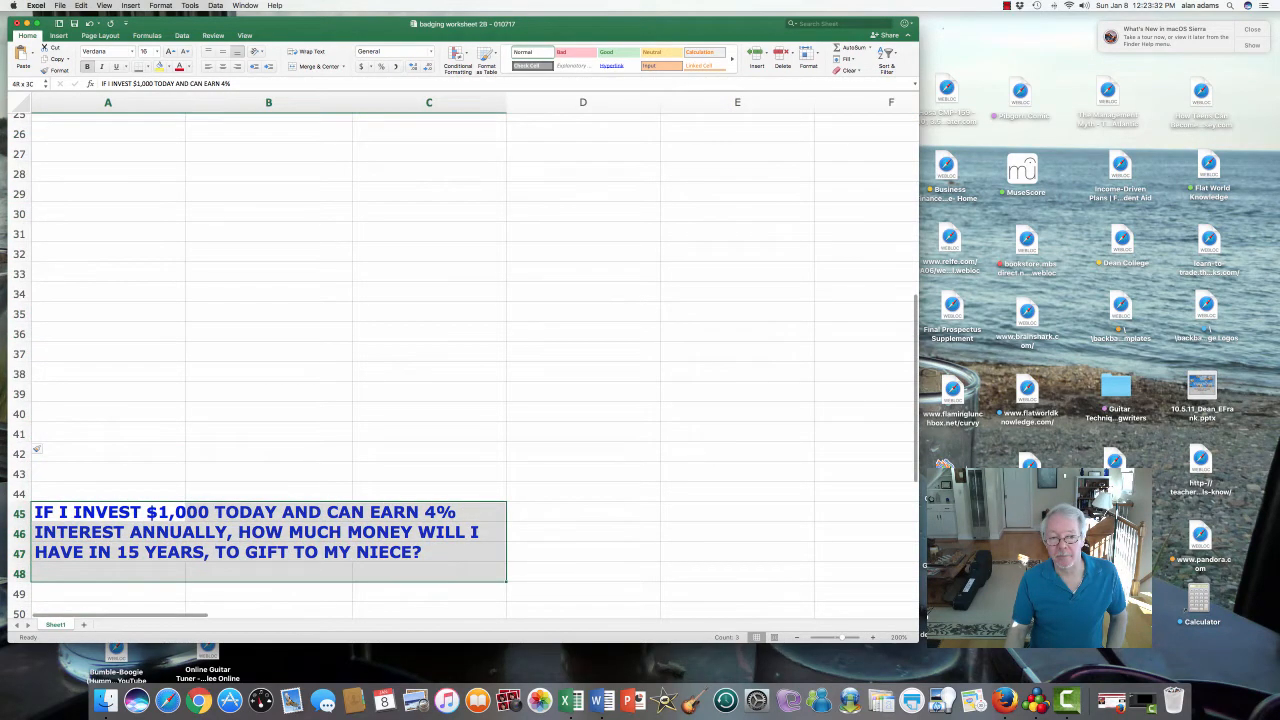
pyautogui.scroll(5, 465, 365)
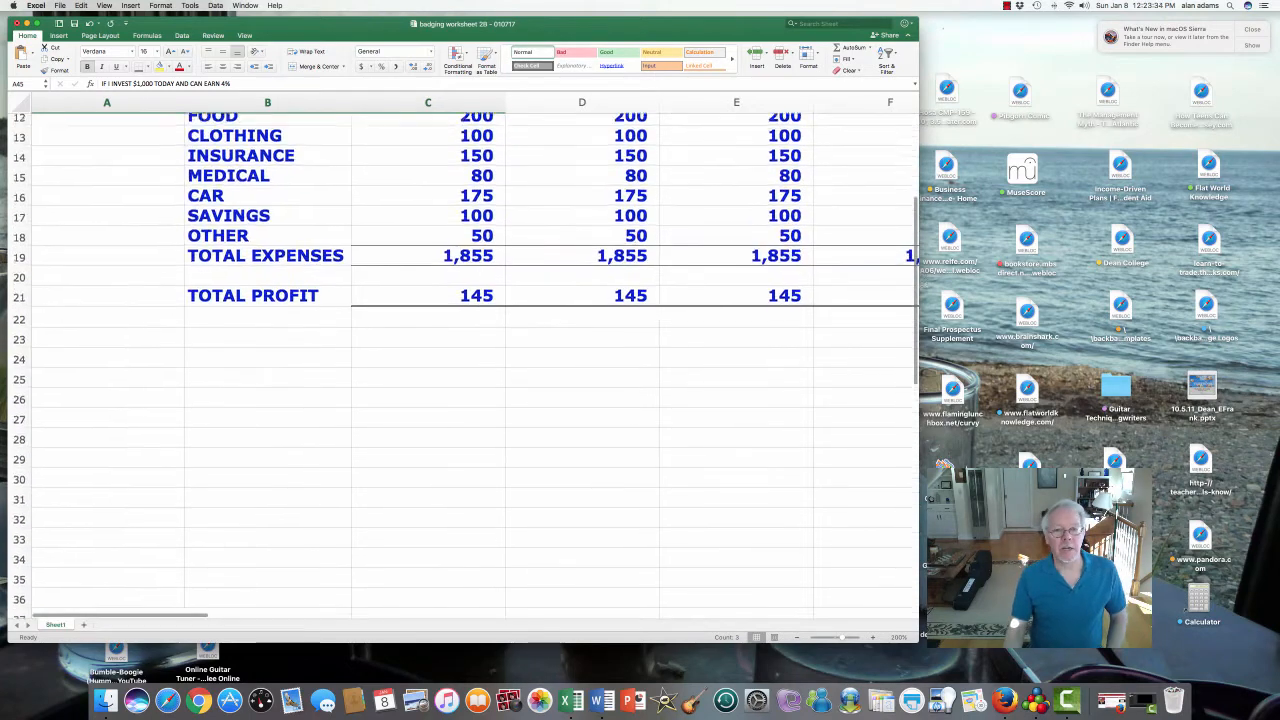
pyautogui.scroll(4, 465, 365)
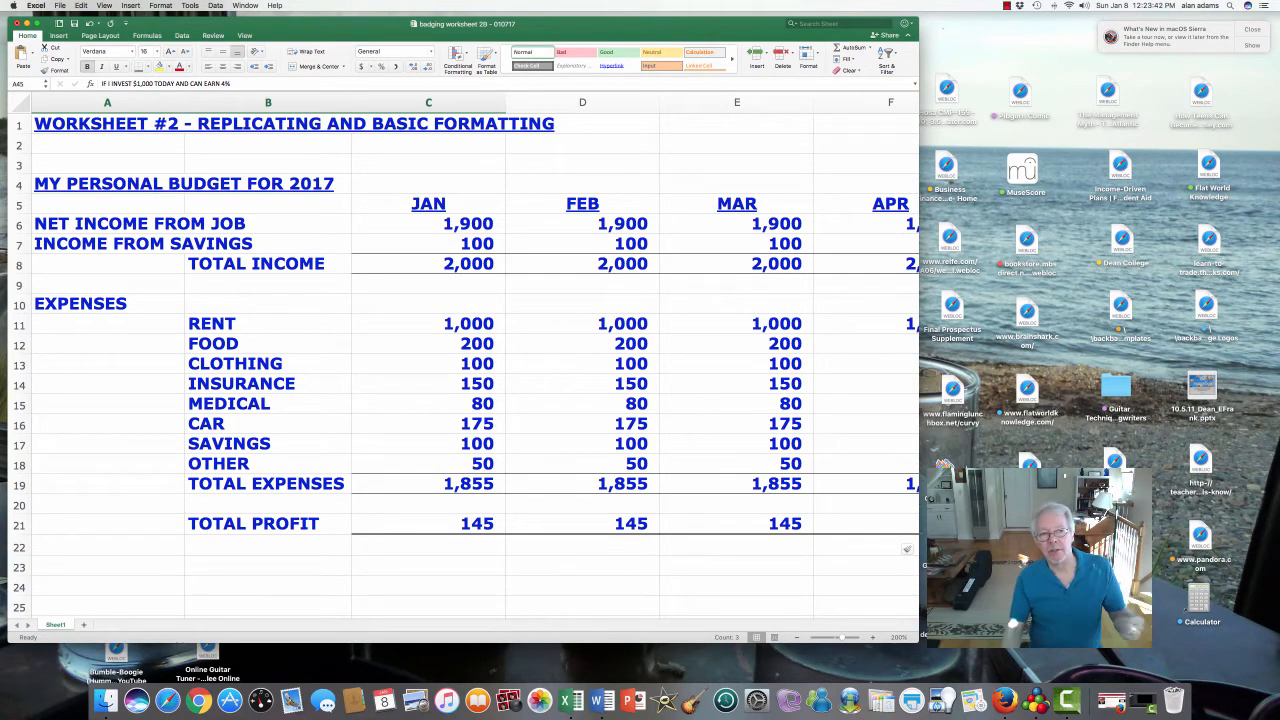
# - Copy the budget table A4:P21 and pick A23 as the paste destination
pyautogui.moveTo(40, 185); pyautogui.dragTo(686, 536)
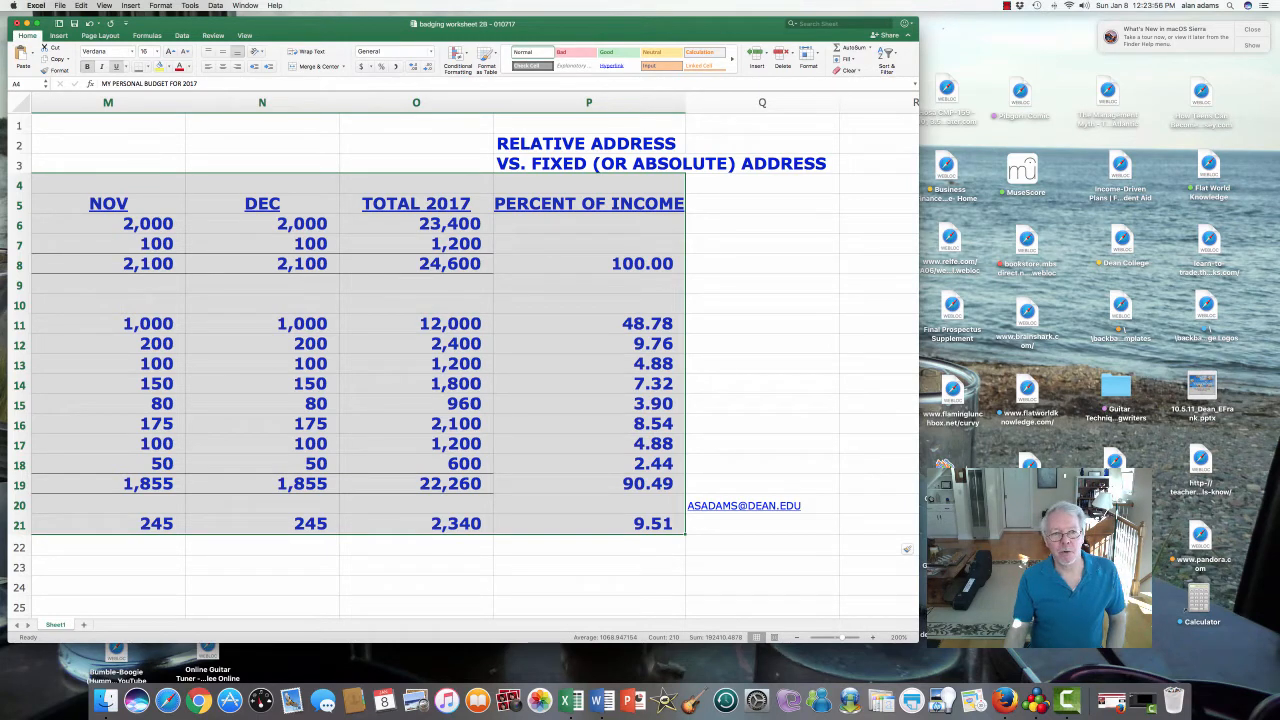
pyautogui.rightClick(368, 292)
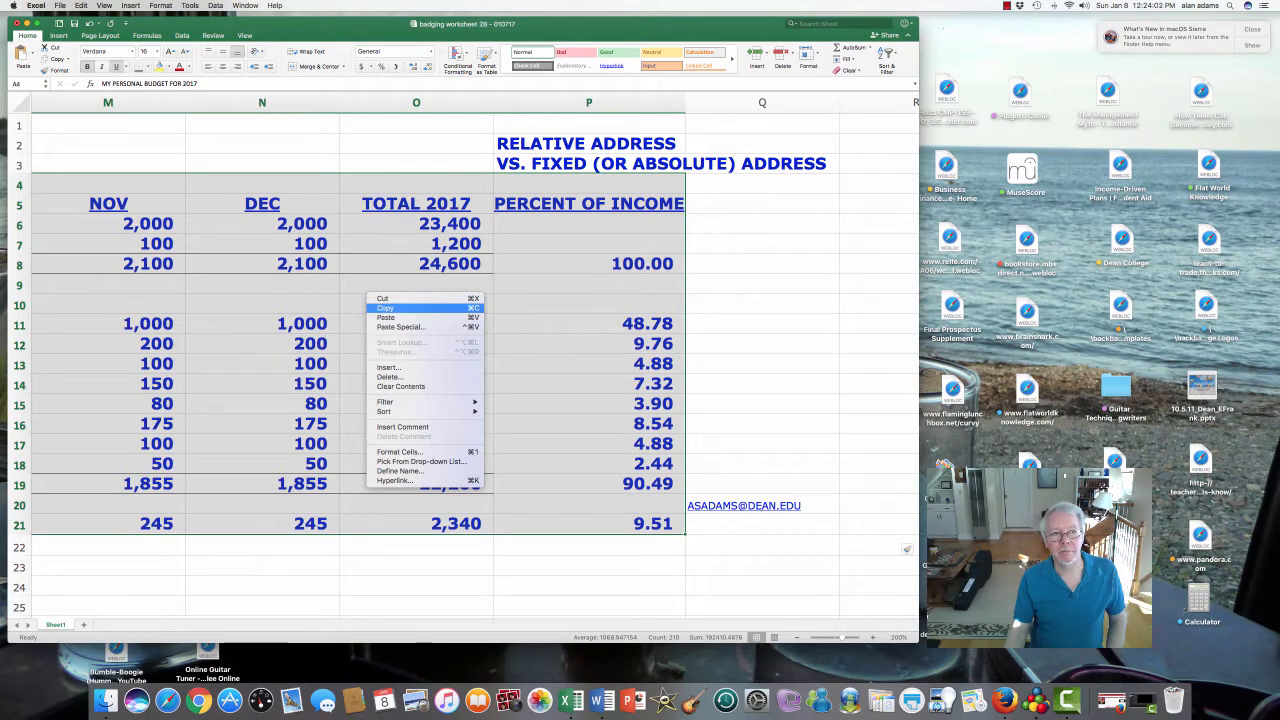
pyautogui.click(385, 308)
pyautogui.hscroll(-10, 400, 350)
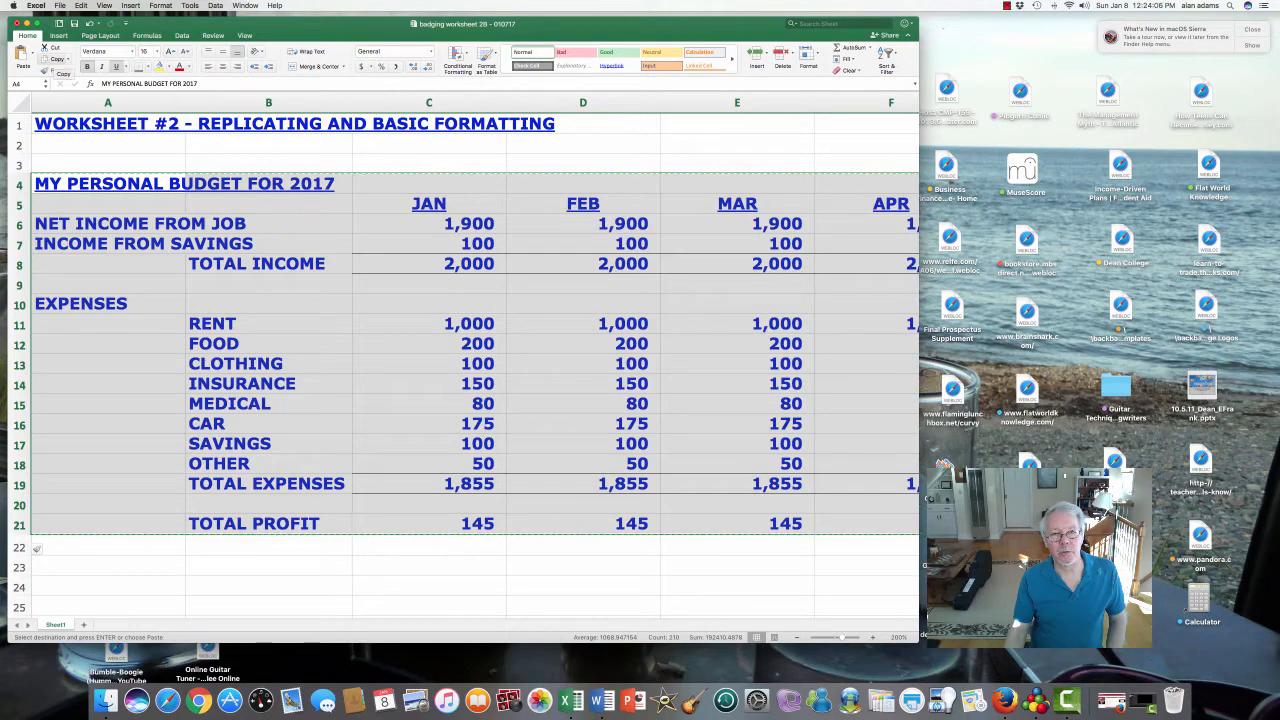
pyautogui.scroll(-3, 466, 360)
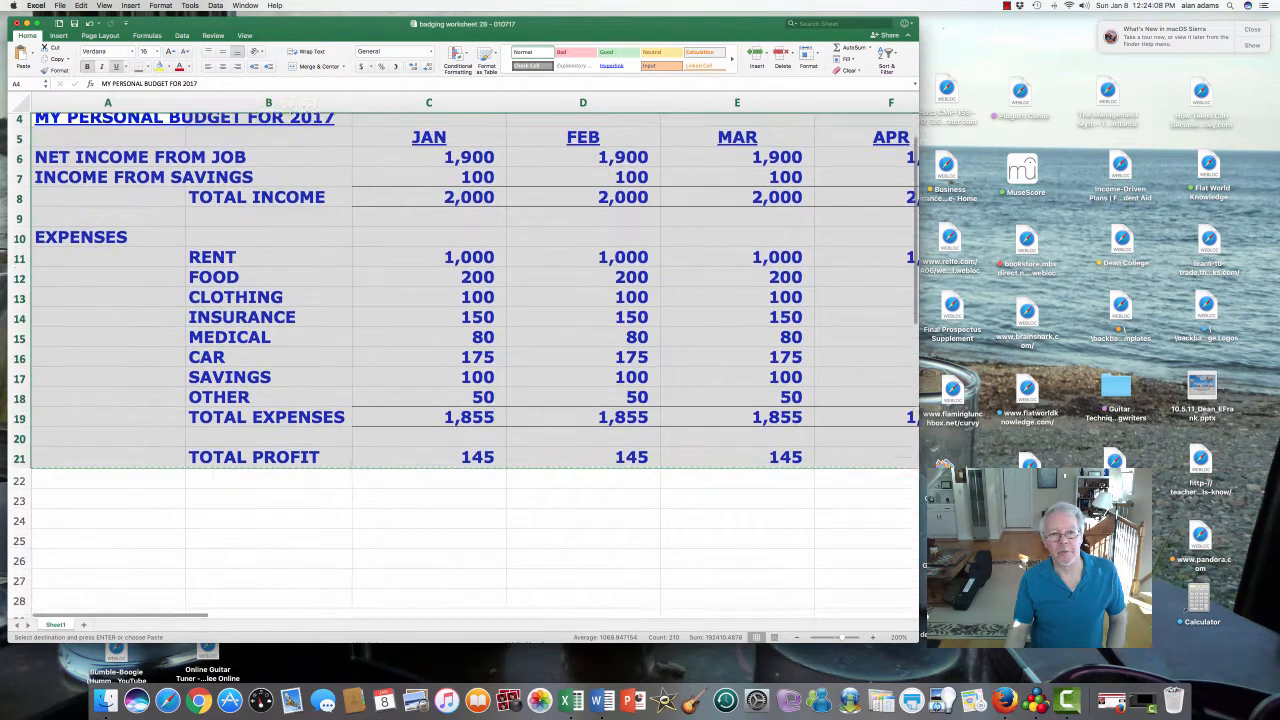
pyautogui.scroll(-3, 466, 360)
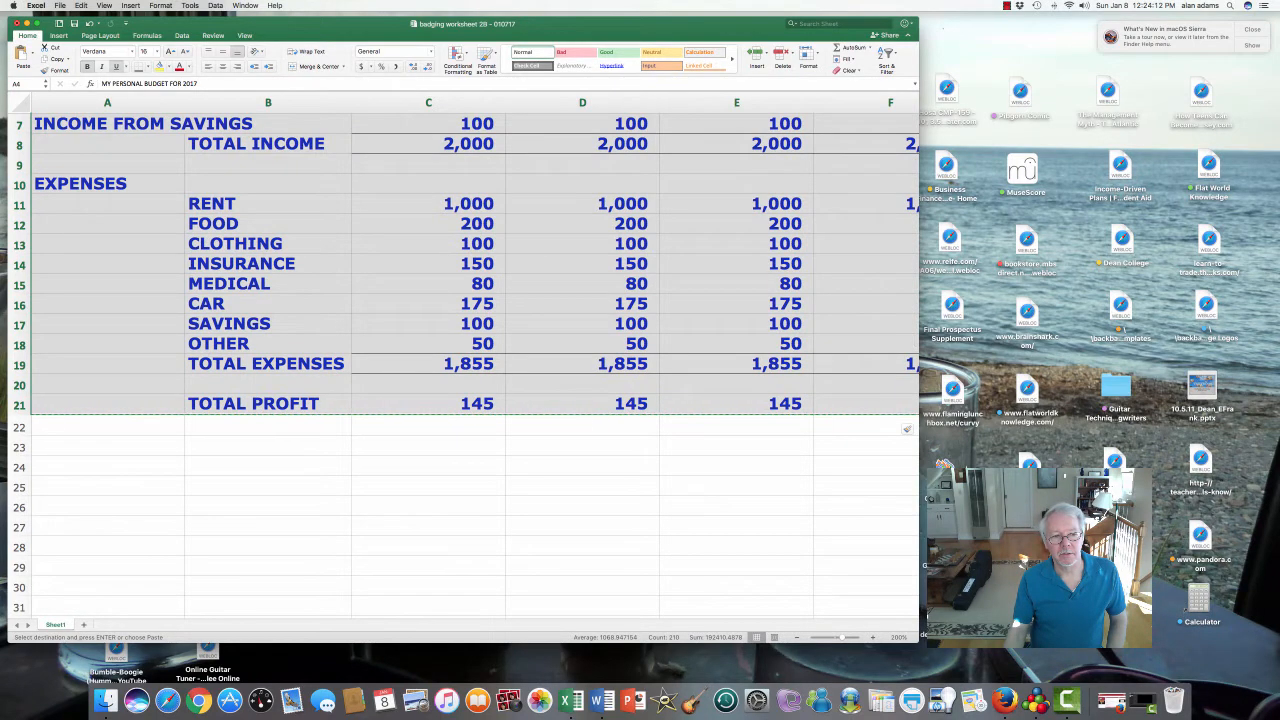
pyautogui.click(40, 446)
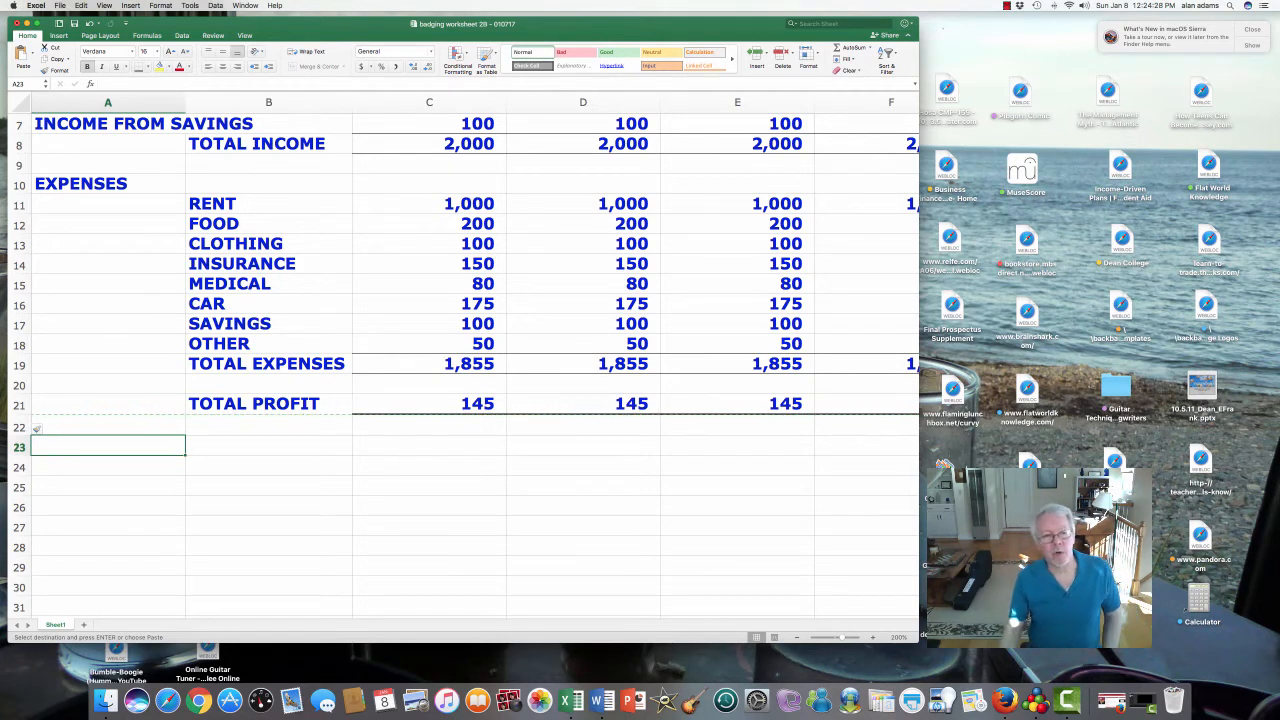
pyautogui.scroll(1, 475, 365)
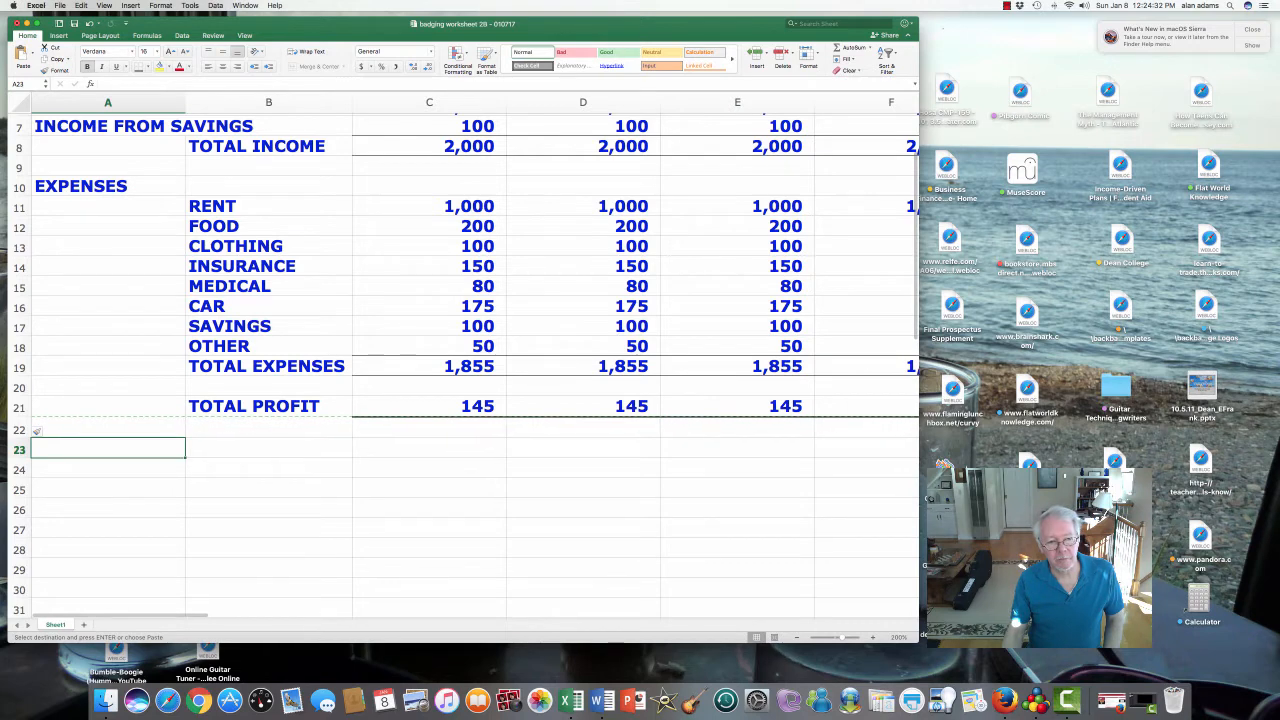
pyautogui.rightClick(103, 448)
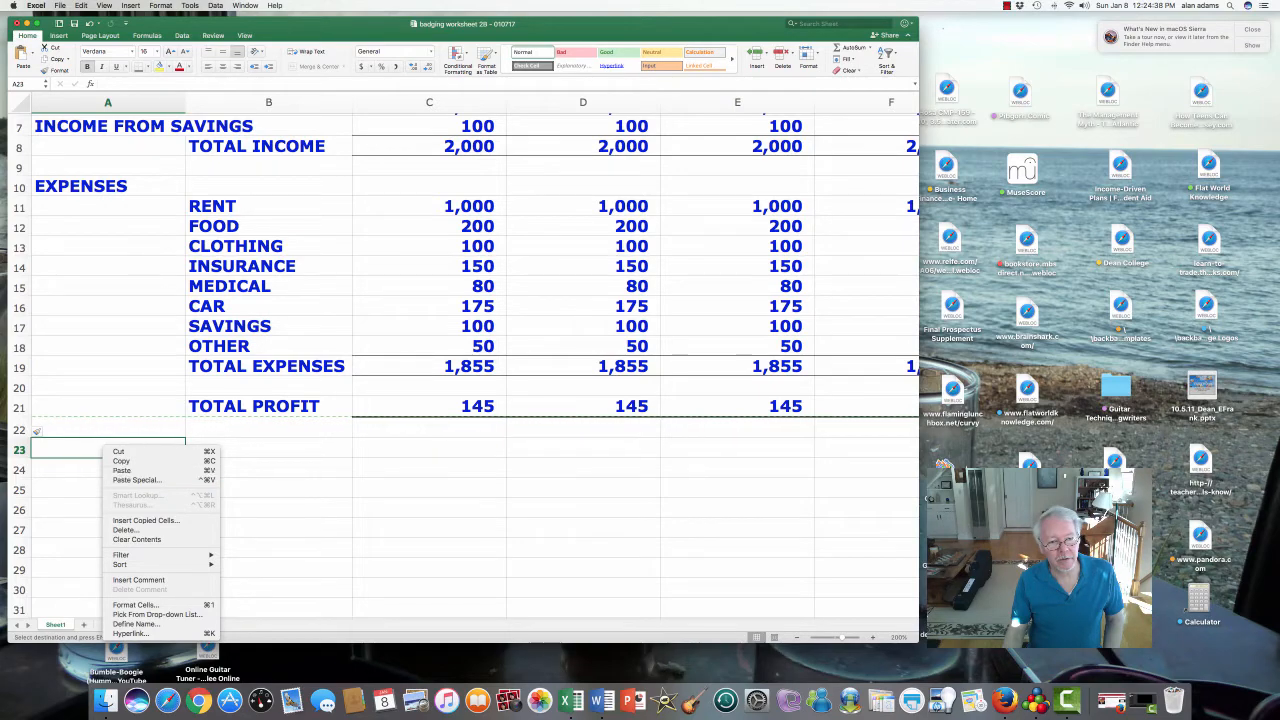
pyautogui.click(121, 470)
pyautogui.scroll(-3, 400, 400)
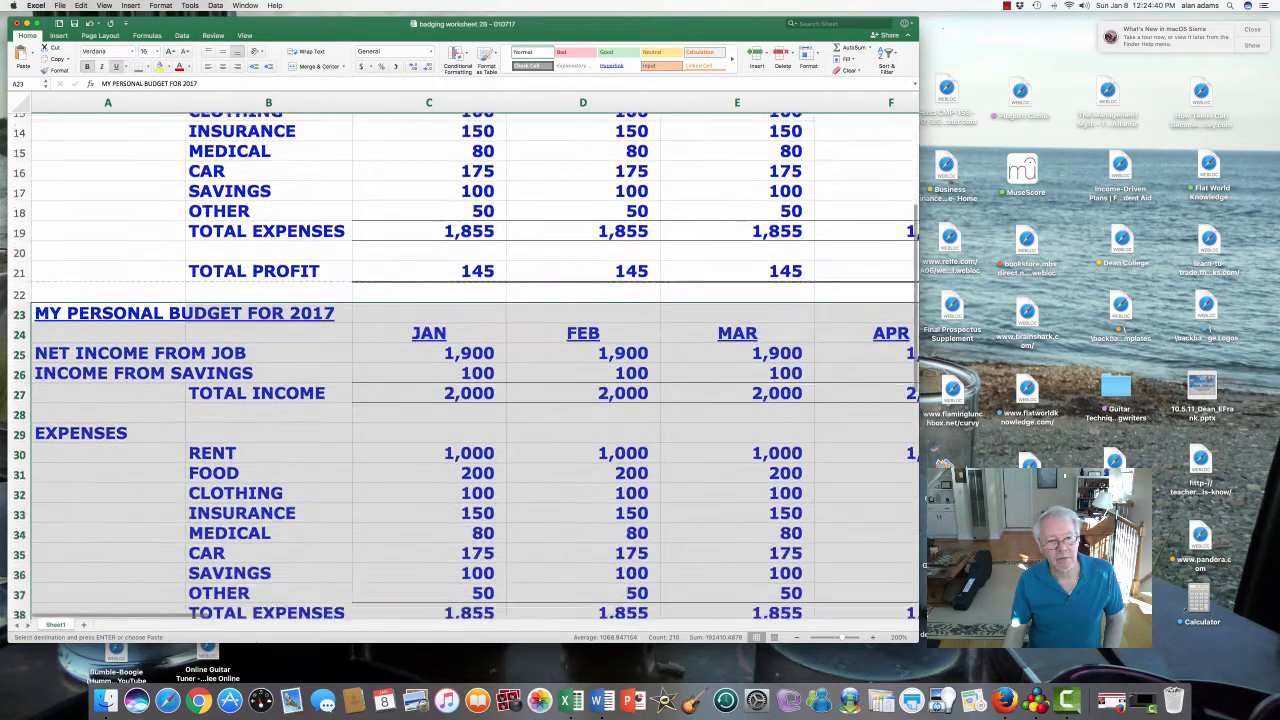
pyautogui.scroll(-5, 465, 400)
pyautogui.scroll(1, 465, 400)
pyautogui.click(110, 500)
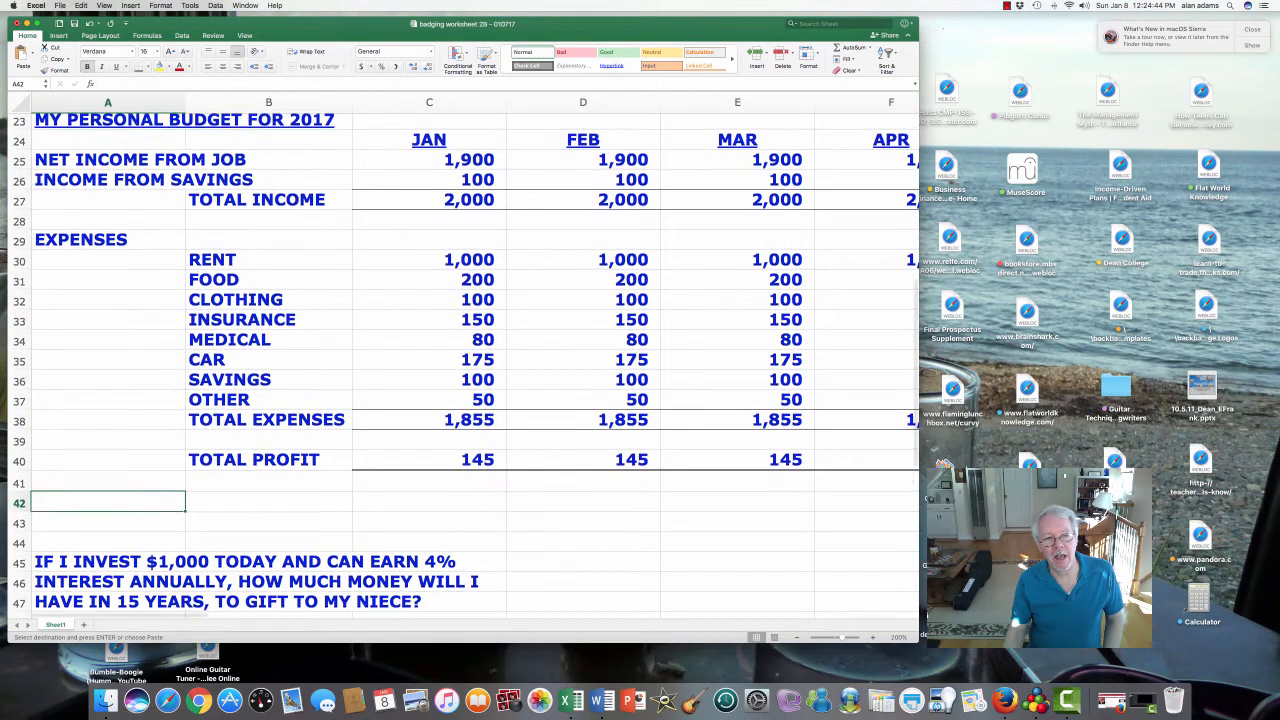
pyautogui.scroll(4, 465, 366)
pyautogui.click(440, 331)
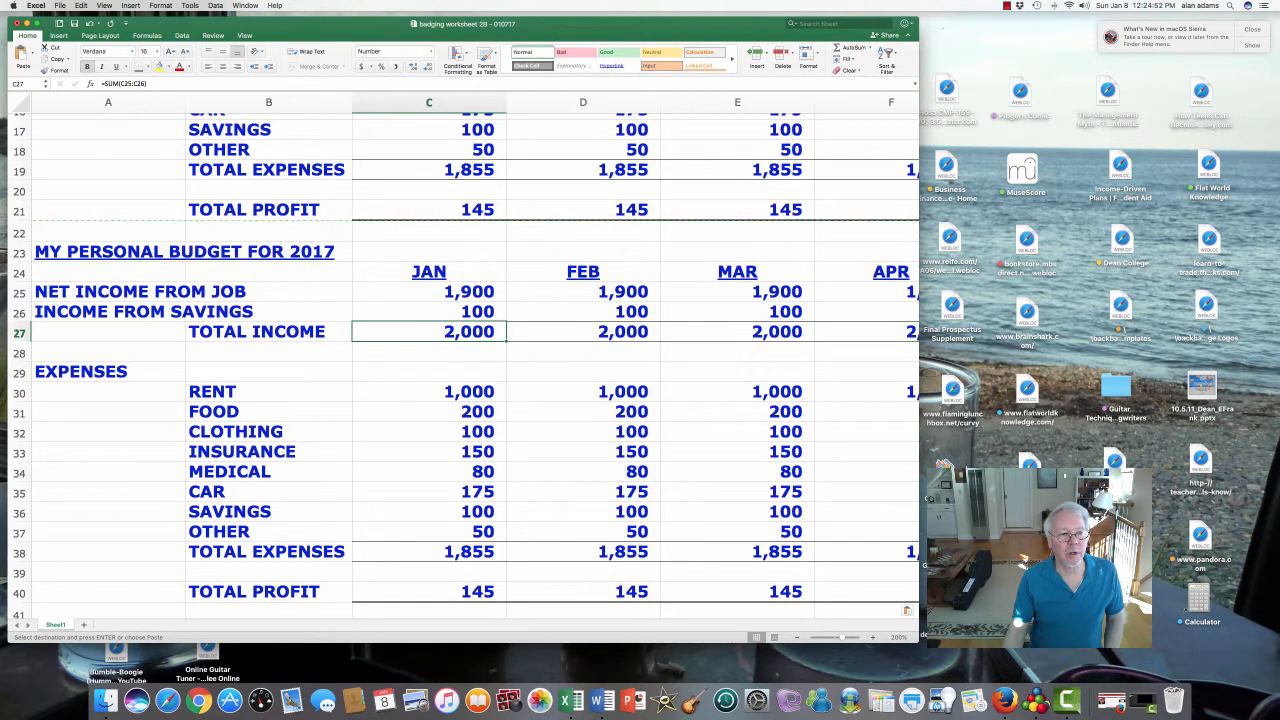
pyautogui.moveTo(429, 292); pyautogui.dragTo(429, 312)
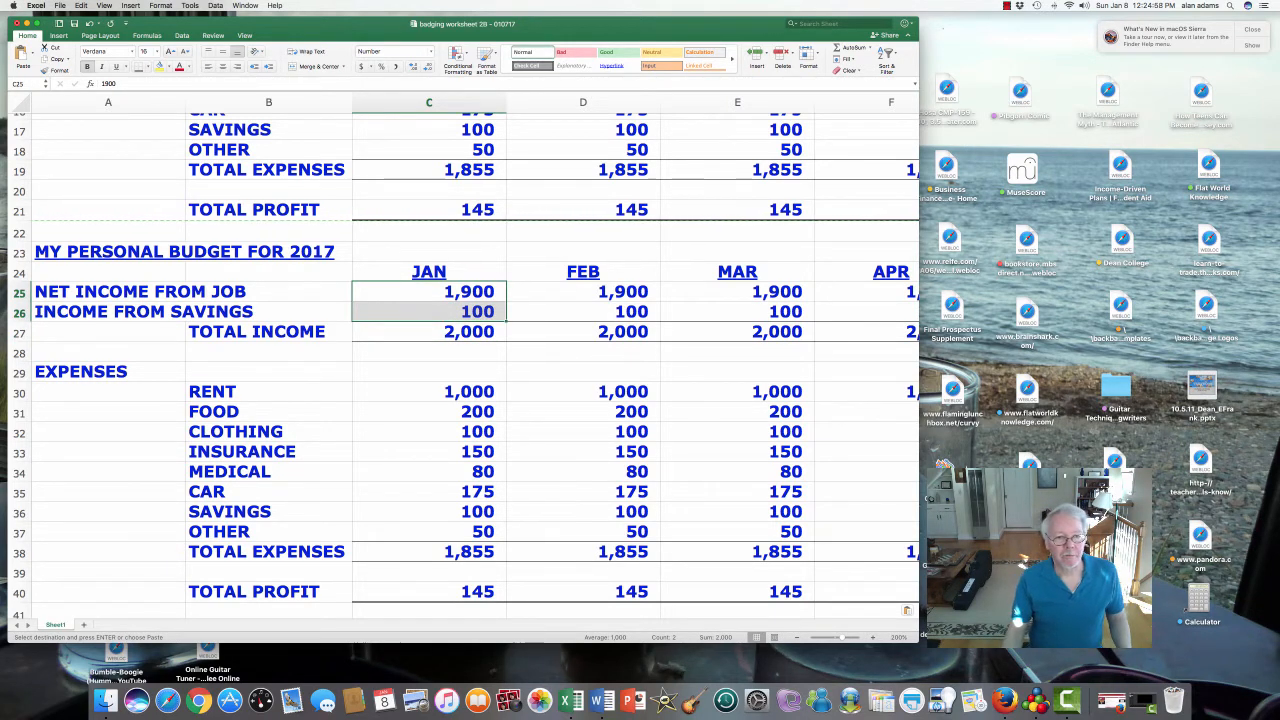
pyautogui.click(108, 252)
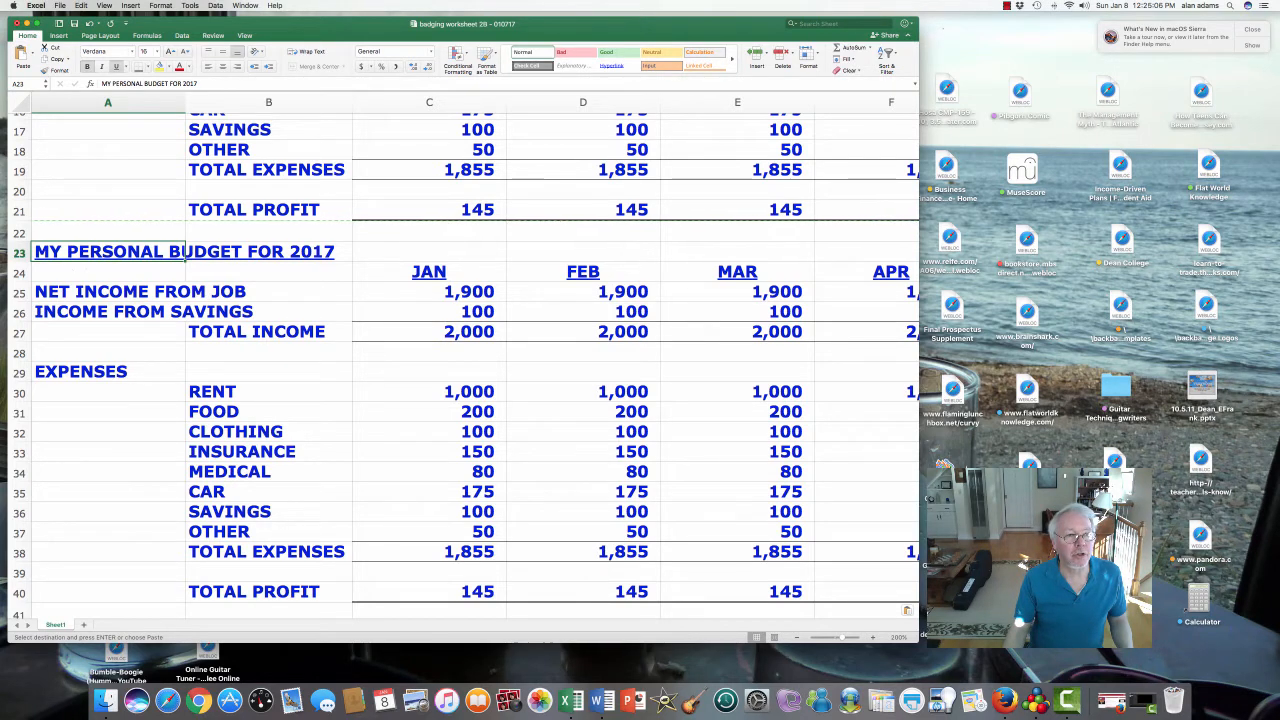
# - Change the title in A23 to MY PERSONAL BUDGET FOR 2018
pyautogui.click(199, 84)
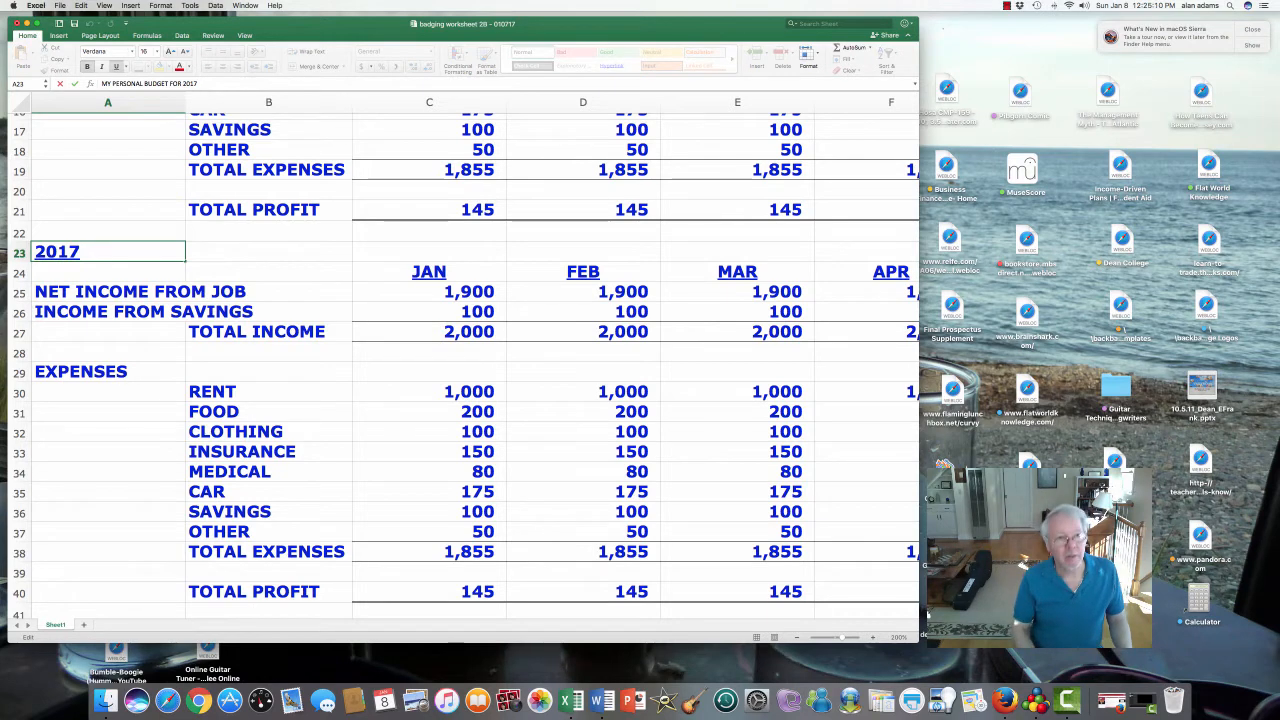
pyautogui.press('BackSpace')
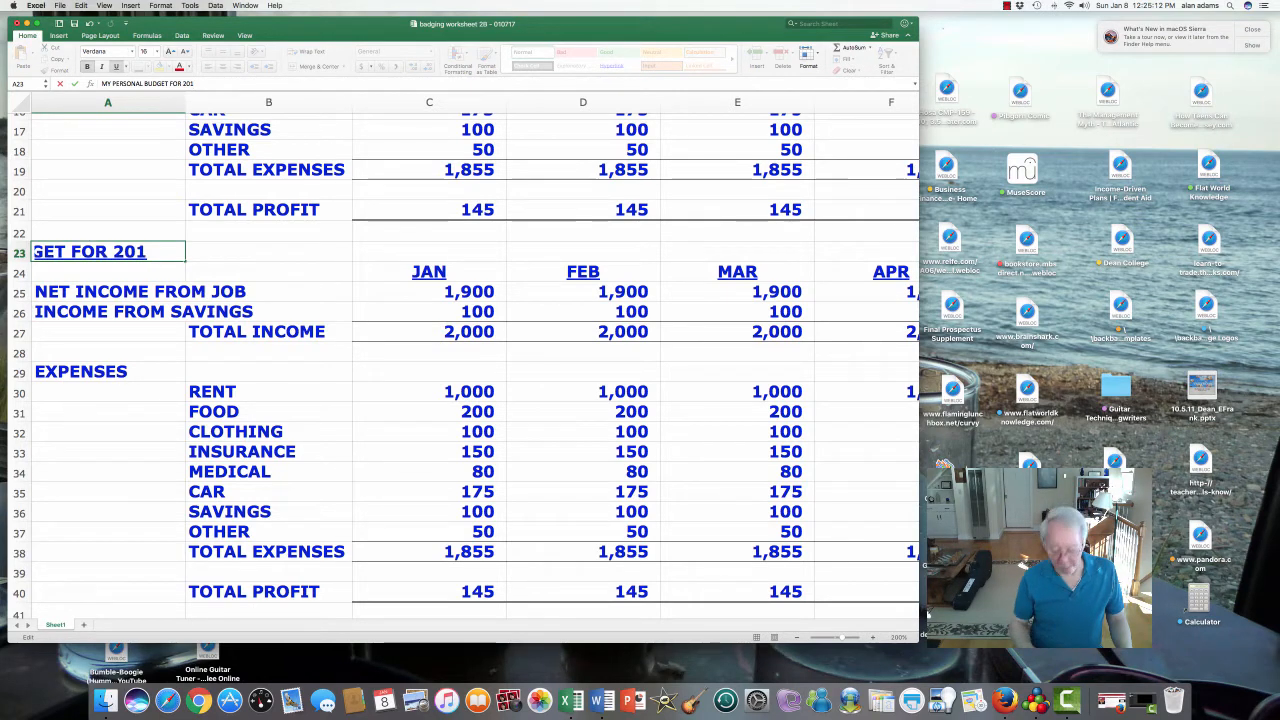
pyautogui.write('8')
pyautogui.press('Return')
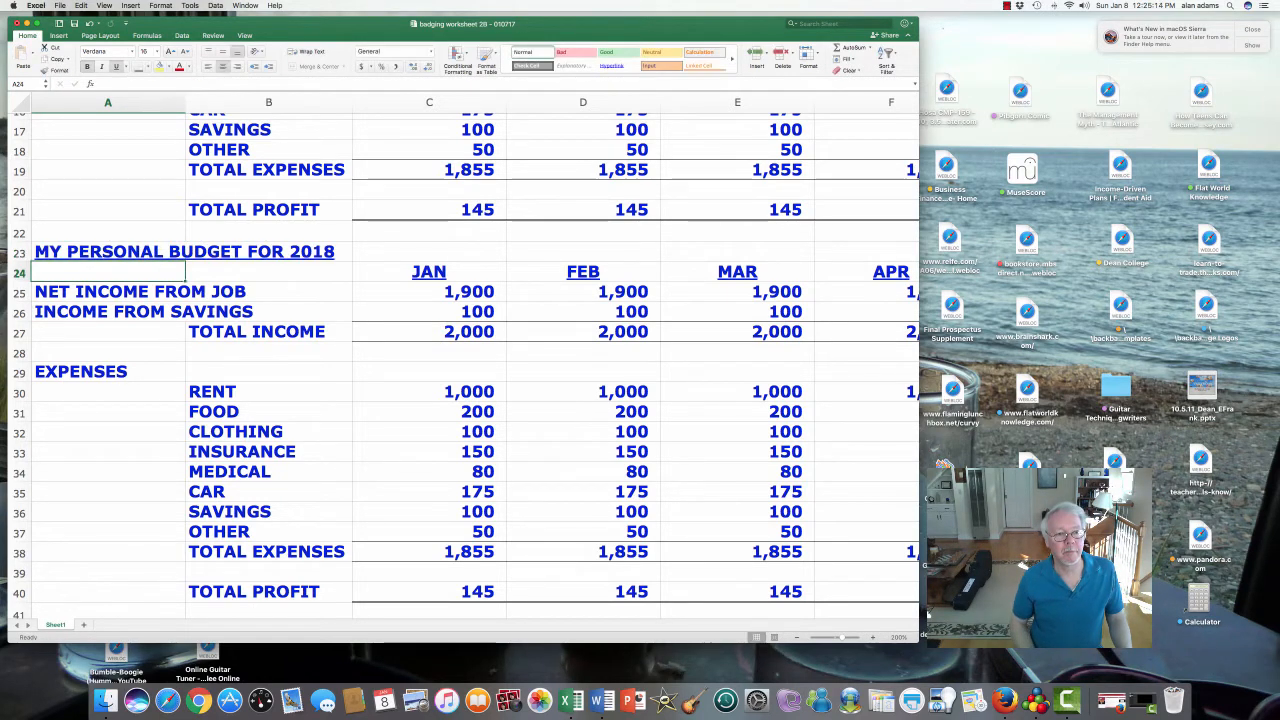
# - Change the O24 heading from TOTAL 2017 to TOTAL 2018
pyautogui.press('Up')
pyautogui.press('Right')
pyautogui.press('Right')
pyautogui.press('Right')
pyautogui.press('Right')
pyautogui.press('Right')
pyautogui.press('Right')
pyautogui.press('Right')
pyautogui.press('Right')
pyautogui.press('Right')
pyautogui.press('Right')
pyautogui.press('Right')
pyautogui.press('Right')
pyautogui.press('Right')
pyautogui.press('Right')
pyautogui.press('Right')
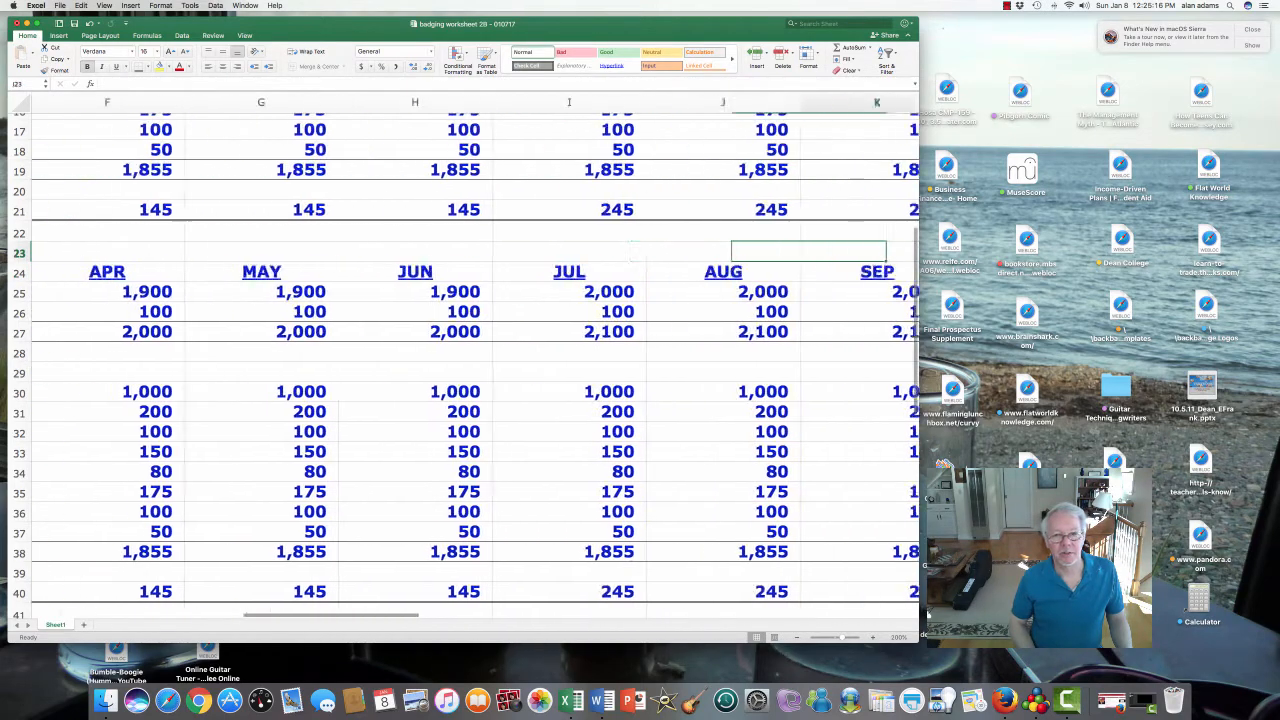
pyautogui.press('Left')
pyautogui.press('Down')
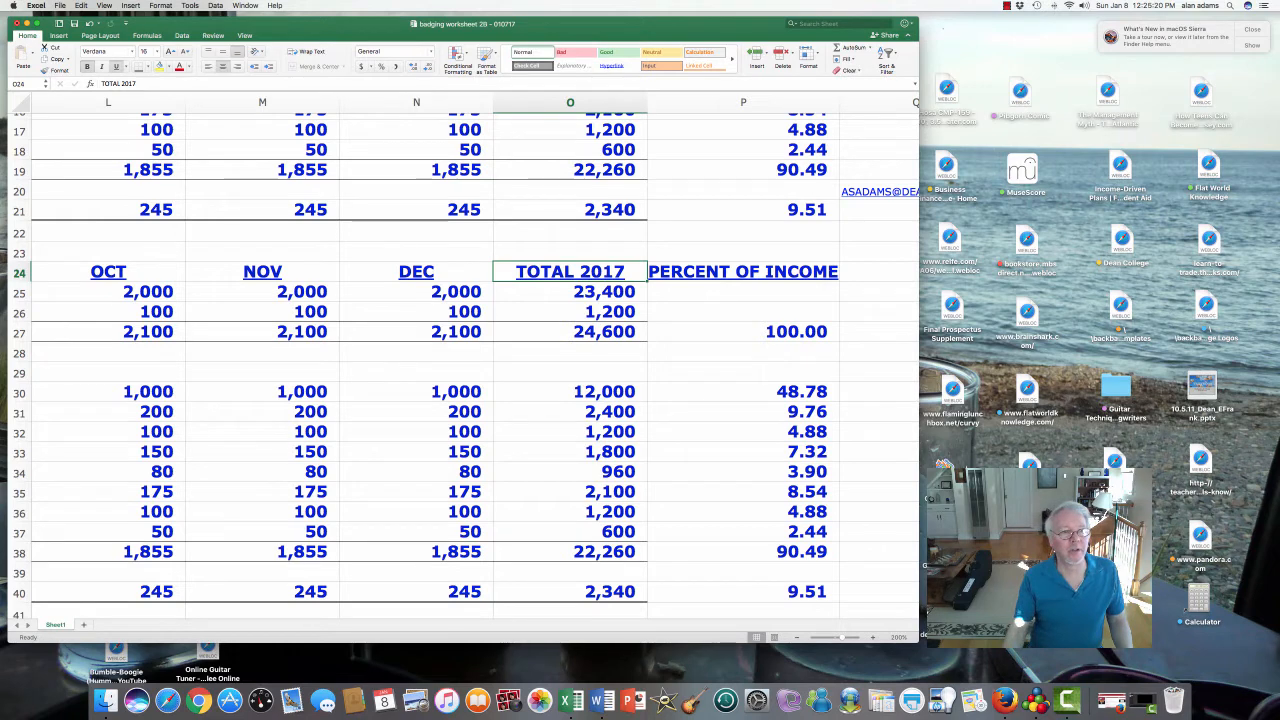
pyautogui.press('F2')
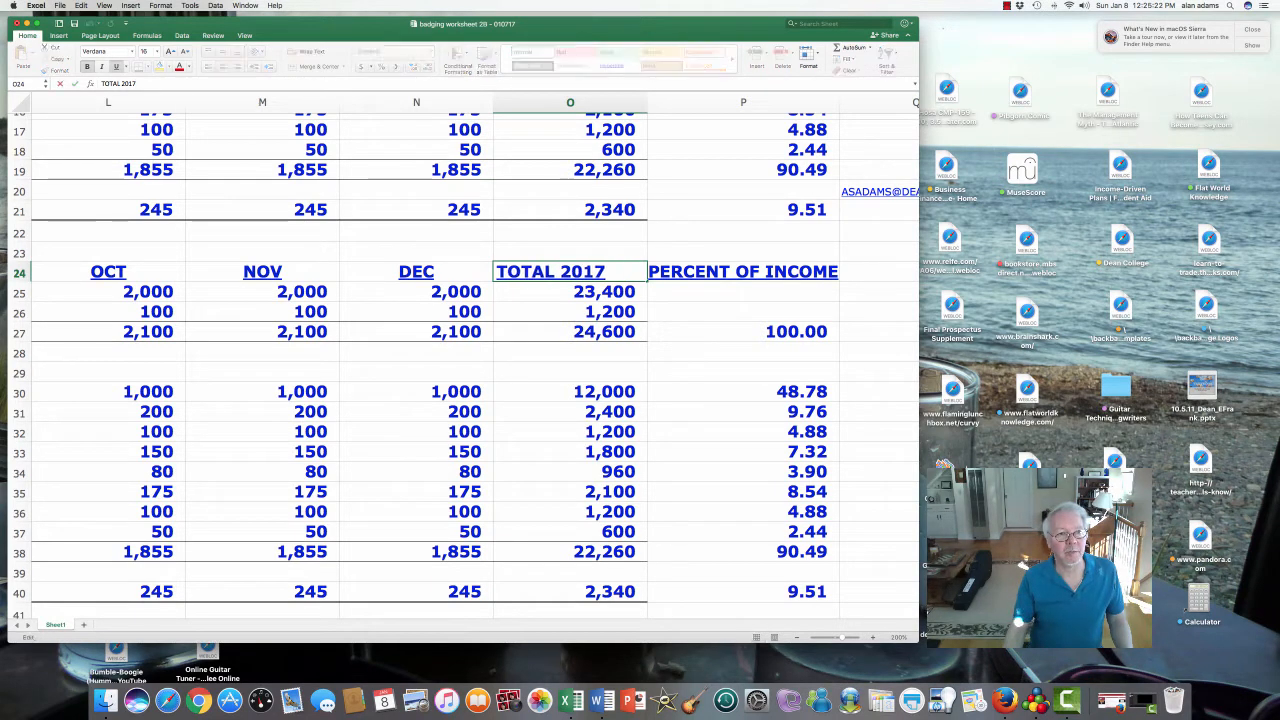
pyautogui.press('BackSpace')
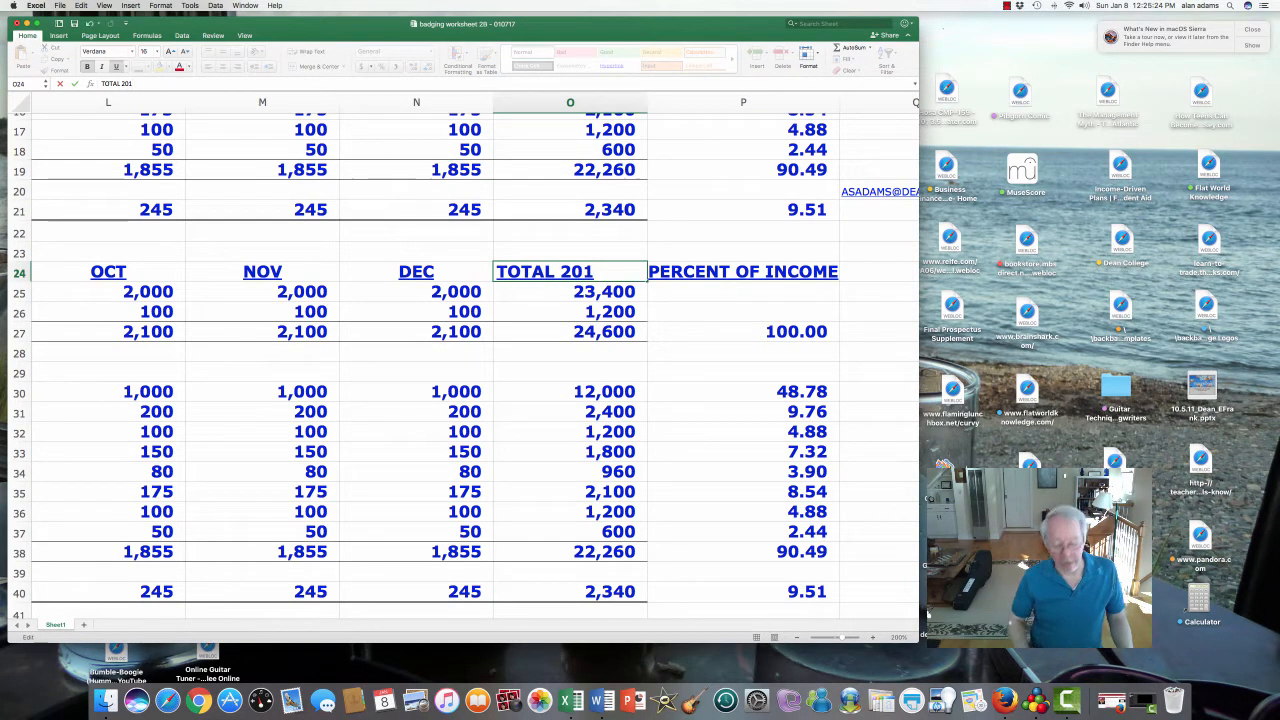
pyautogui.write('8')
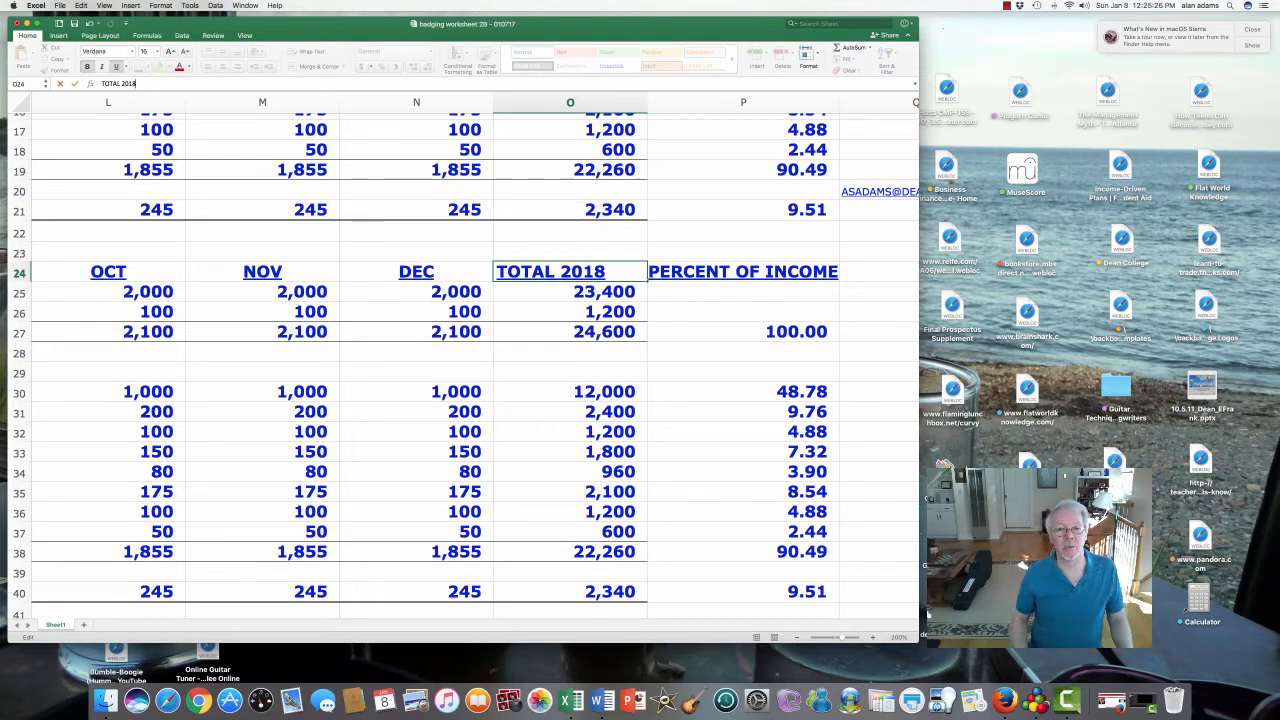
pyautogui.press('Return')
pyautogui.press('Left')
pyautogui.press('Left')
pyautogui.press('Left')
pyautogui.press('Left')
pyautogui.press('Left')
pyautogui.press('Left')
pyautogui.press('Left')
pyautogui.press('Left')
pyautogui.press('Left')
pyautogui.press('Left')
pyautogui.press('Left')
pyautogui.press('Left')
pyautogui.press('Left')
pyautogui.press('Left')
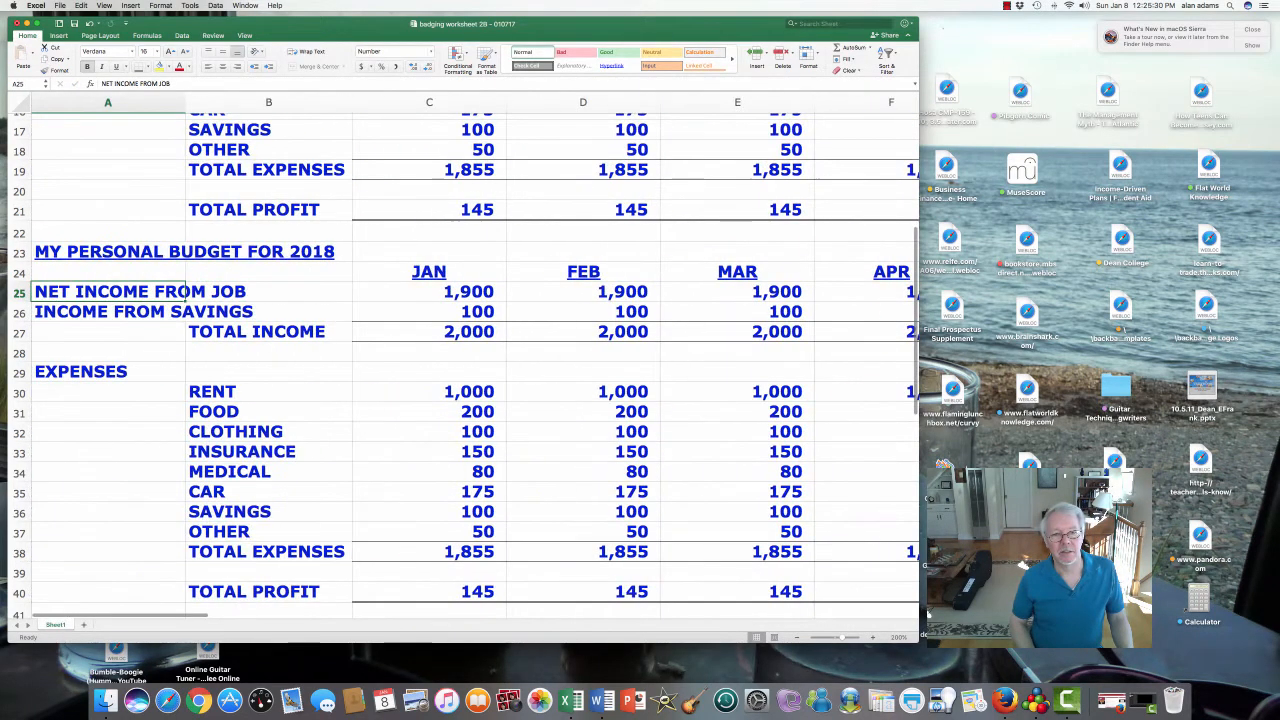
# - Set 2018 job income to 2,100 for January and copy it through April
pyautogui.press('Right')
pyautogui.press('Right')
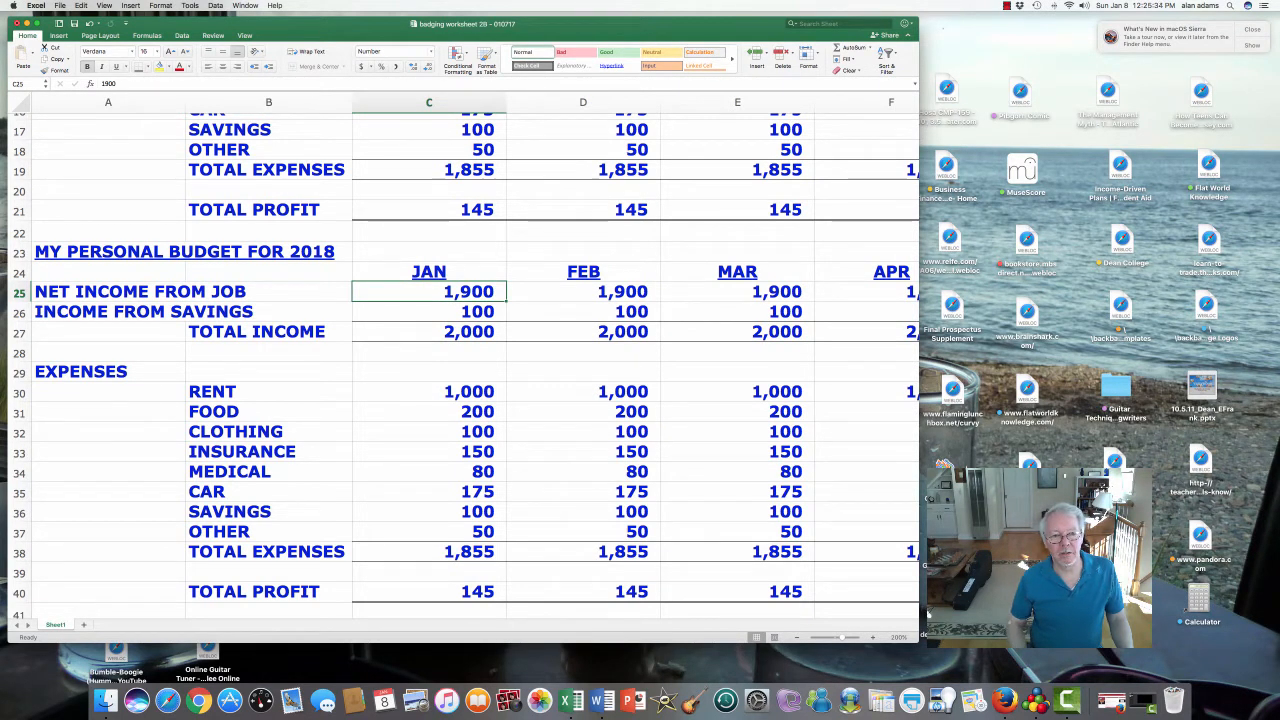
pyautogui.write('2100')
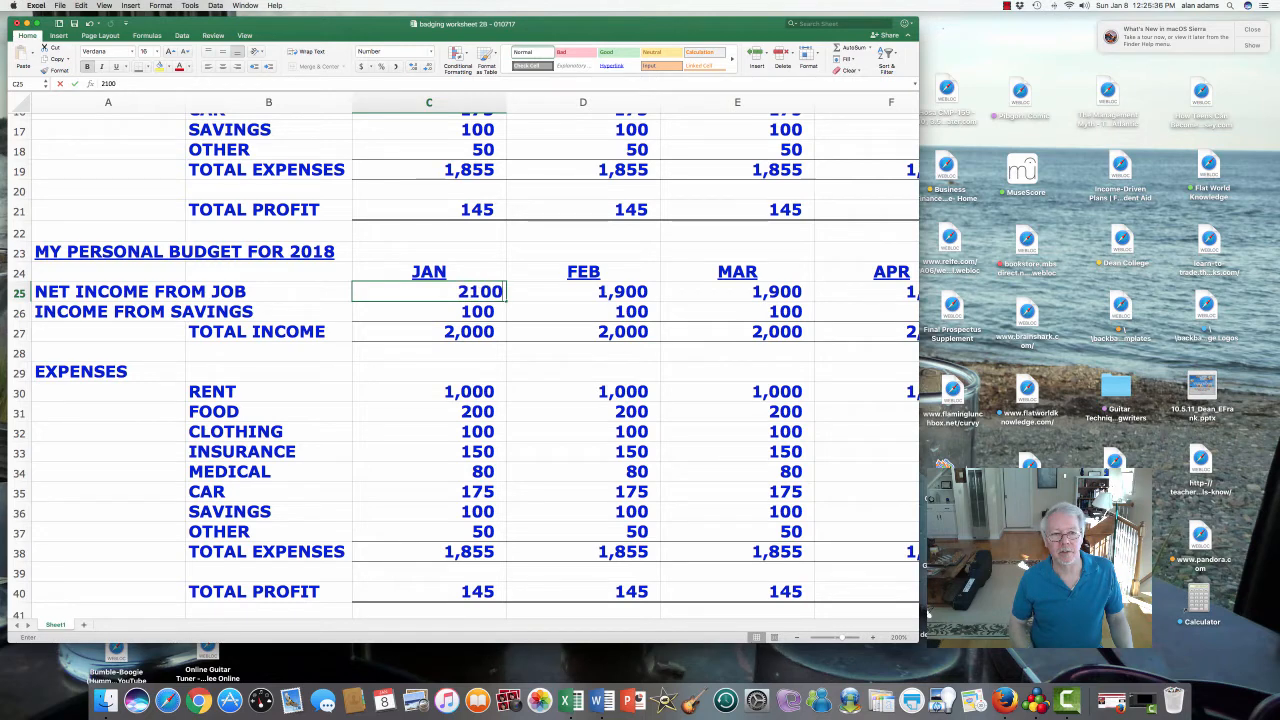
pyautogui.press('Return')
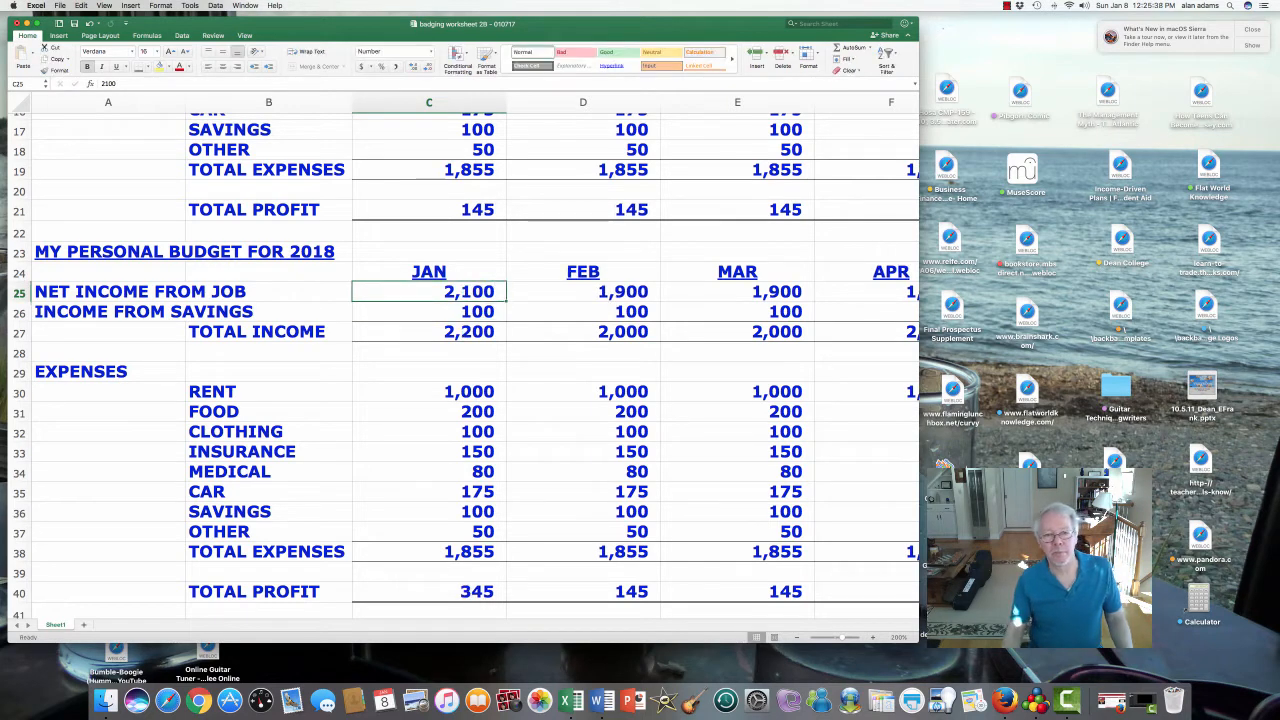
pyautogui.moveTo(506, 301); pyautogui.dragTo(349, 322)
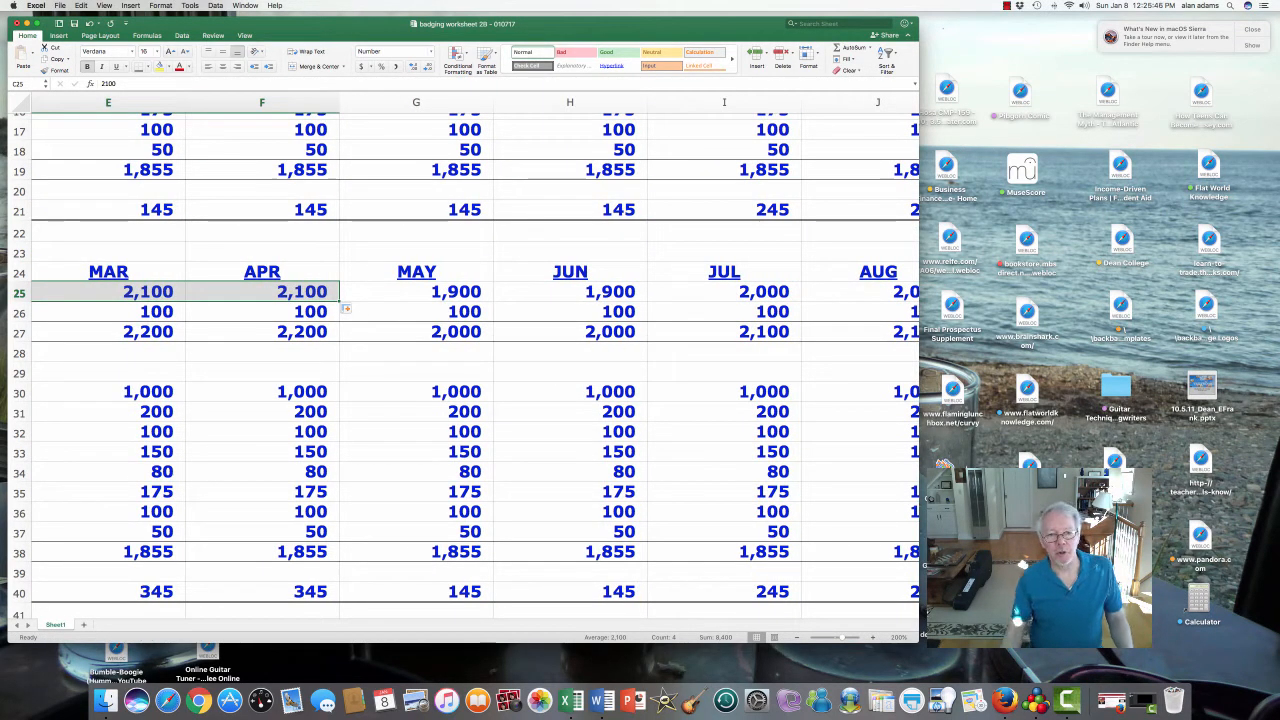
# - Set May job income to 2,250, fill it through December, and check yearly total income
pyautogui.click(416, 292)
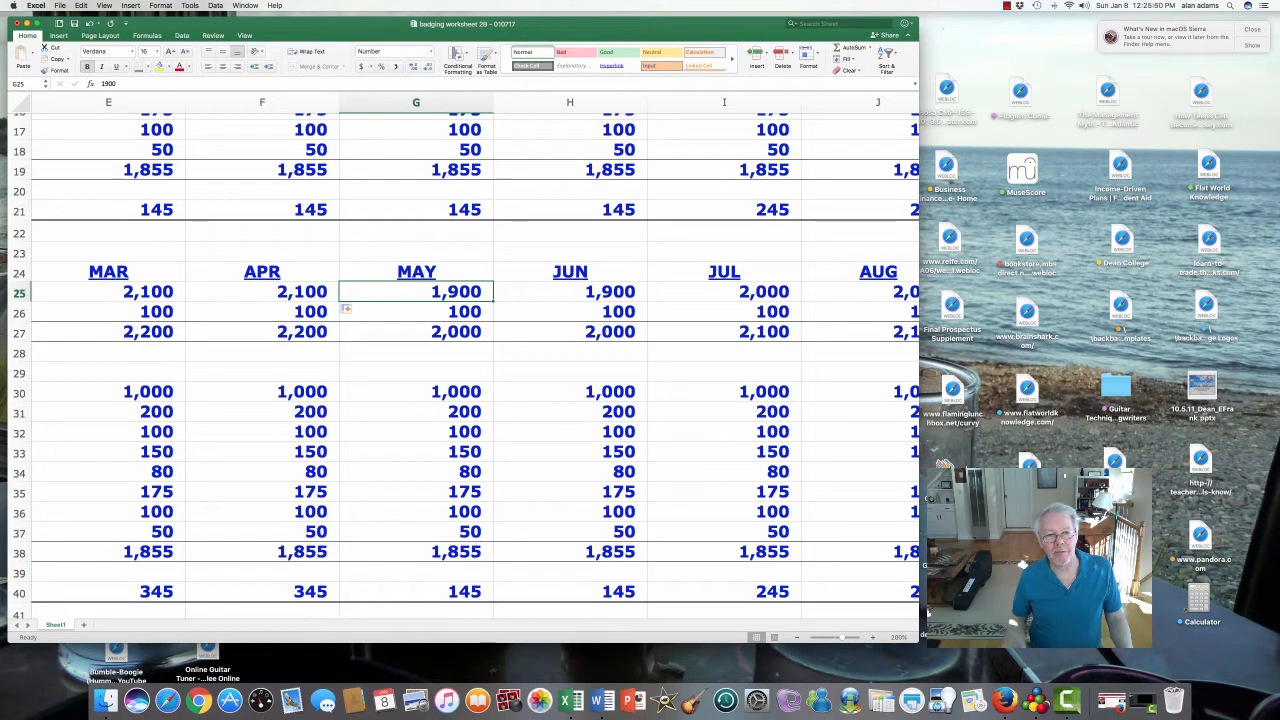
pyautogui.write('2250')
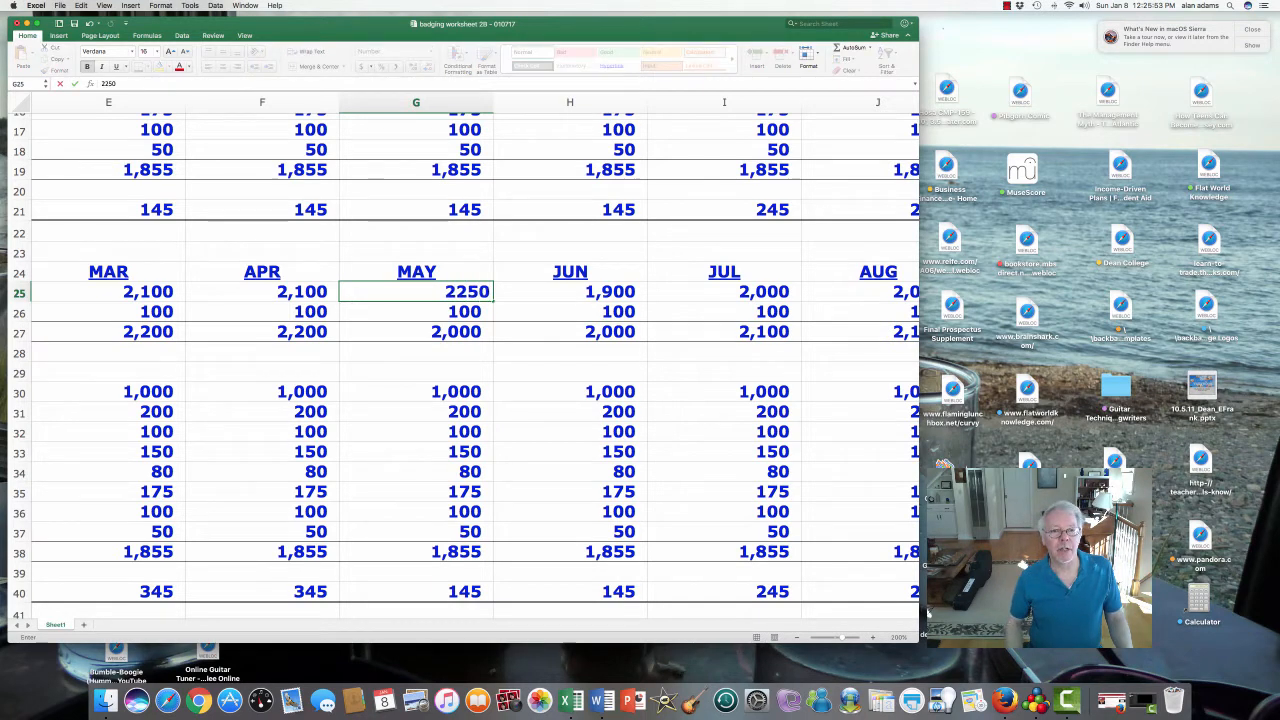
pyautogui.press('Return')
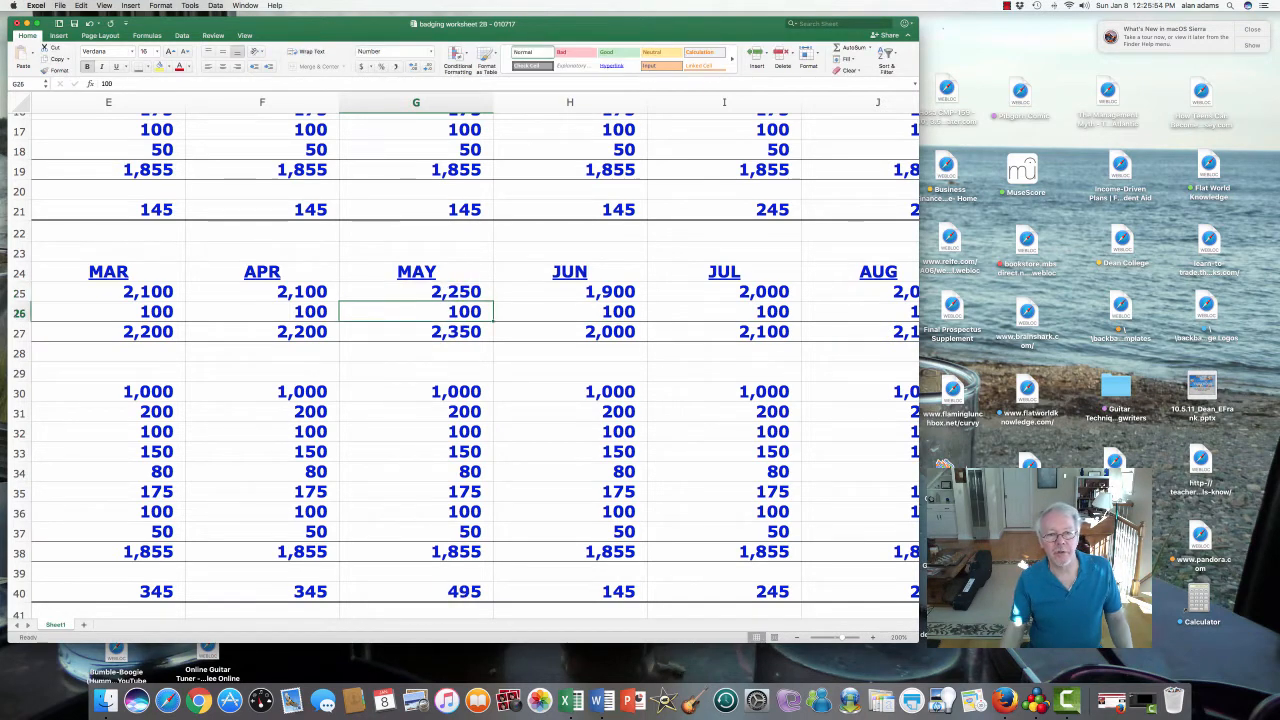
pyautogui.click(416, 292)
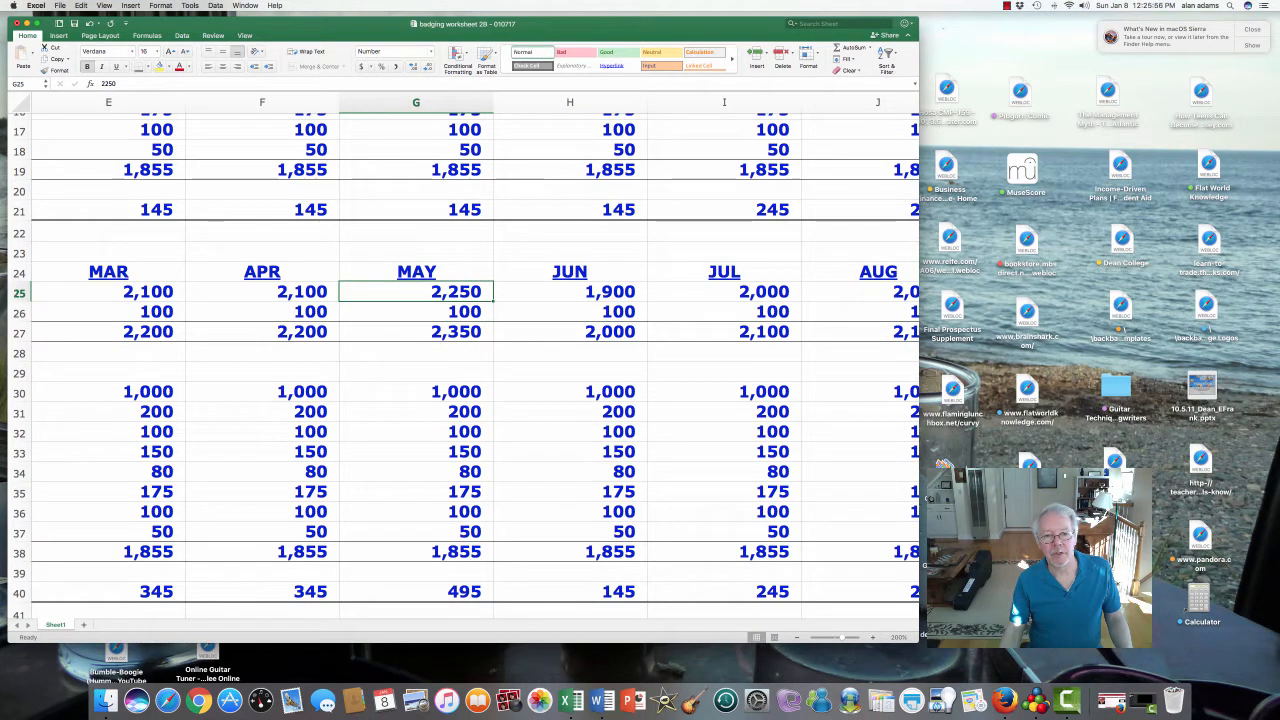
pyautogui.moveTo(493, 301); pyautogui.dragTo(656, 291)
pyautogui.click(724, 332)
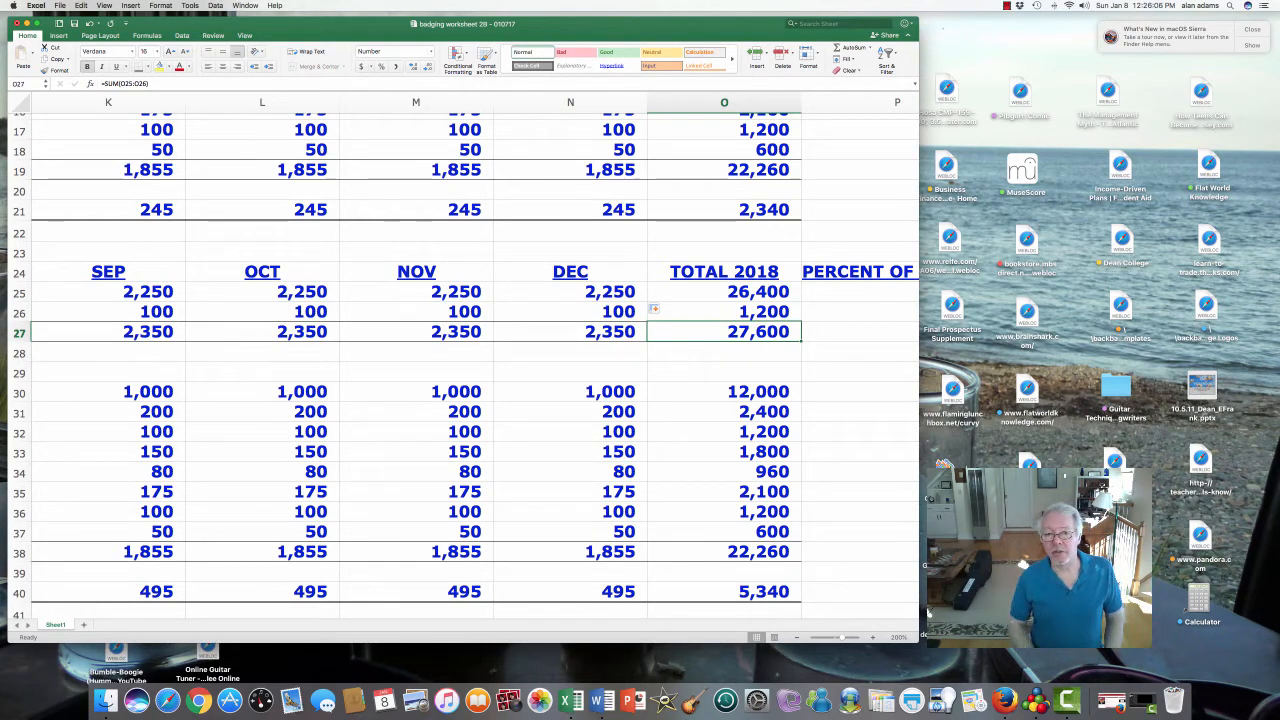
# - Enter 1,050 as January 2018 rent and copy it across all months through December
pyautogui.press('Down')
pyautogui.press('Down')
pyautogui.press('Down')
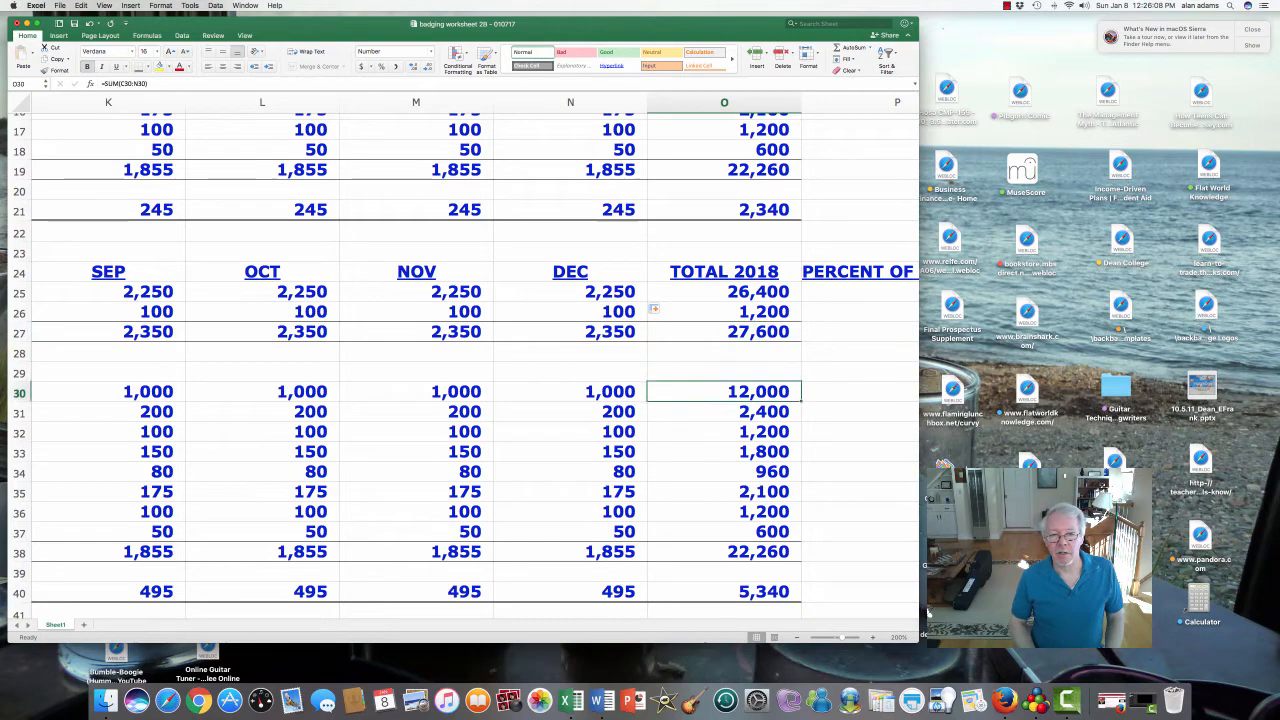
pyautogui.press('Left')
pyautogui.press('Left')
pyautogui.press('Left')
pyautogui.press('Left')
pyautogui.press('Left')
pyautogui.press('Left')
pyautogui.press('Left')
pyautogui.press('Left')
pyautogui.press('Left')
pyautogui.press('Left')
pyautogui.press('Left')
pyautogui.press('Left')
pyautogui.press('Left')
pyautogui.press('Left')
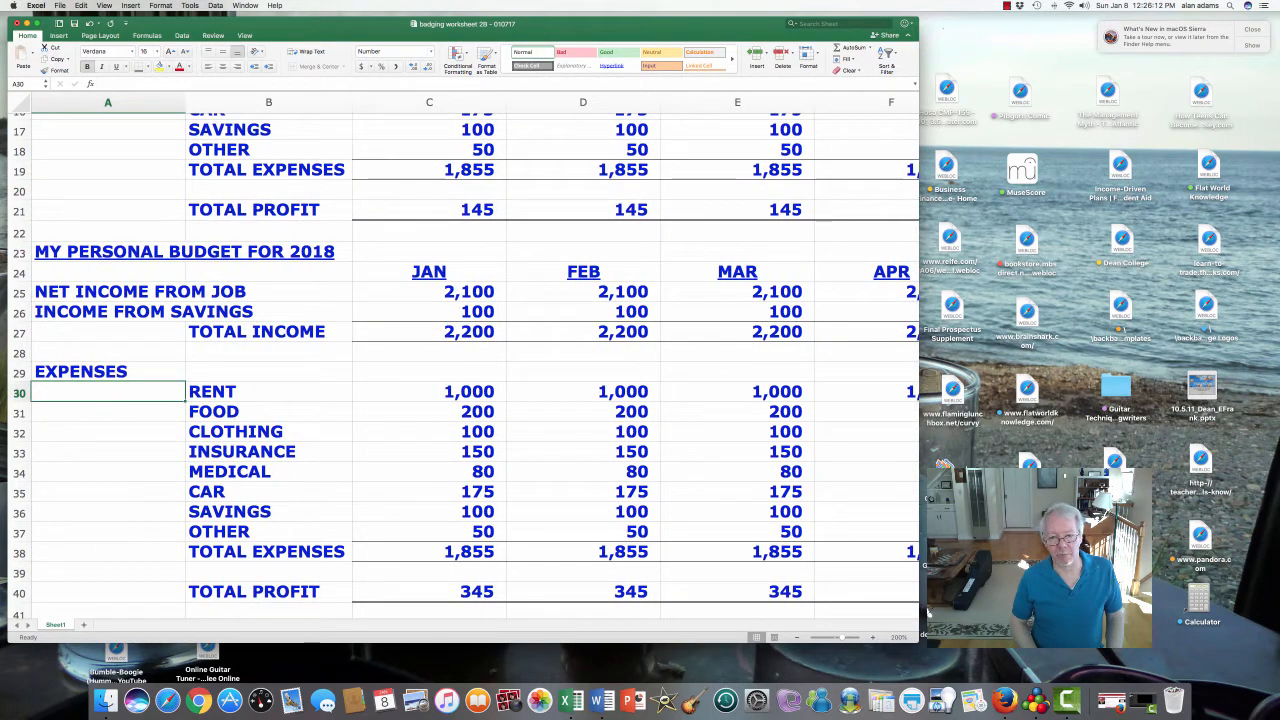
pyautogui.press('Right')
pyautogui.press('Right')
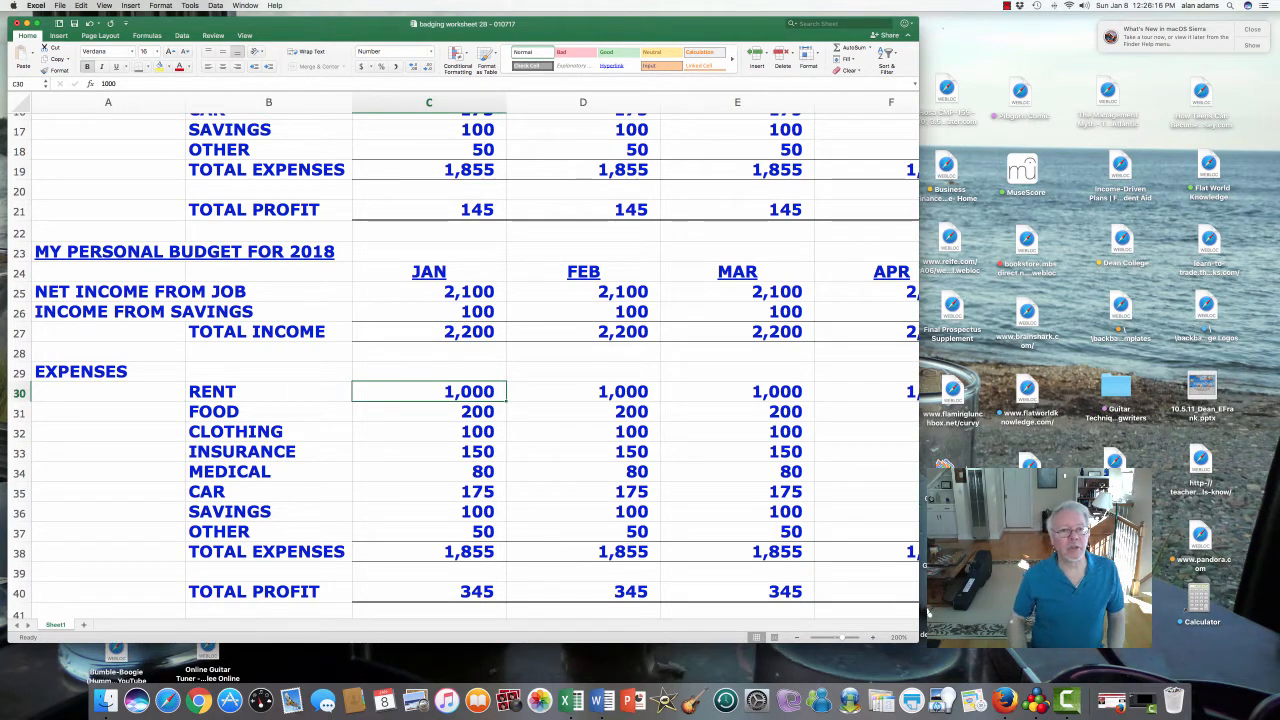
pyautogui.write('1100')
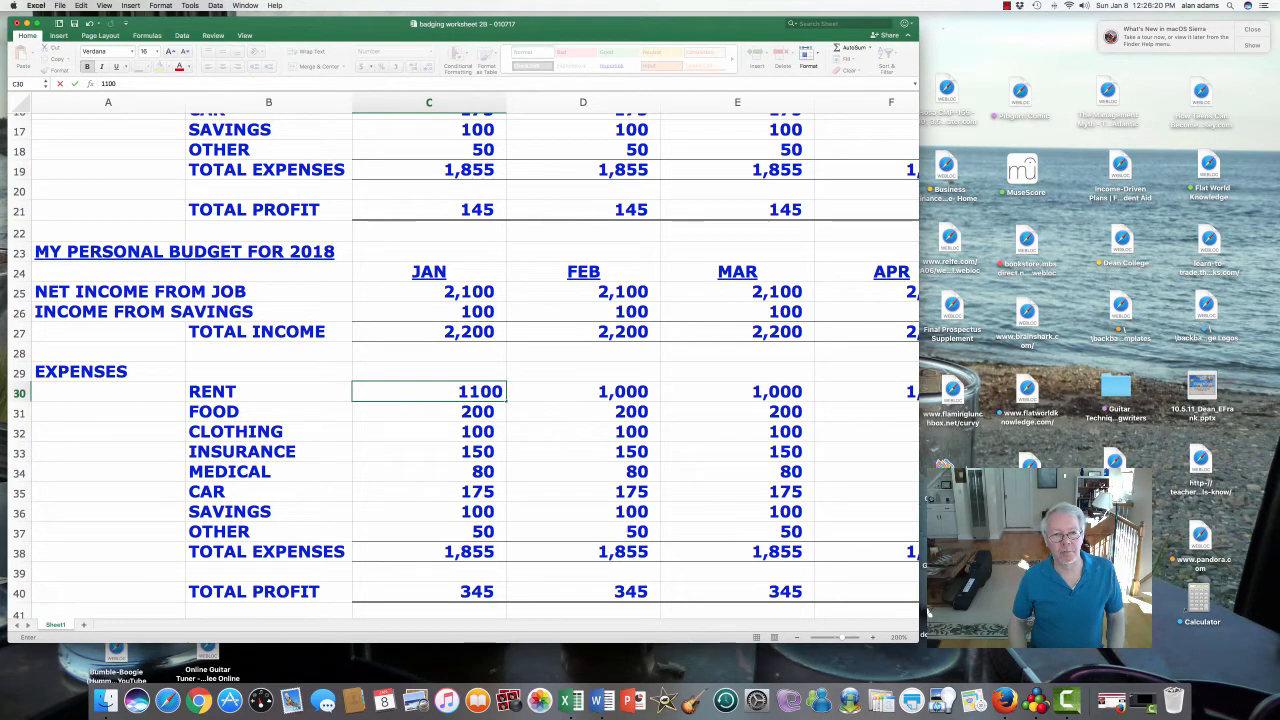
pyautogui.press('BackSpace')
pyautogui.press('BackSpace')
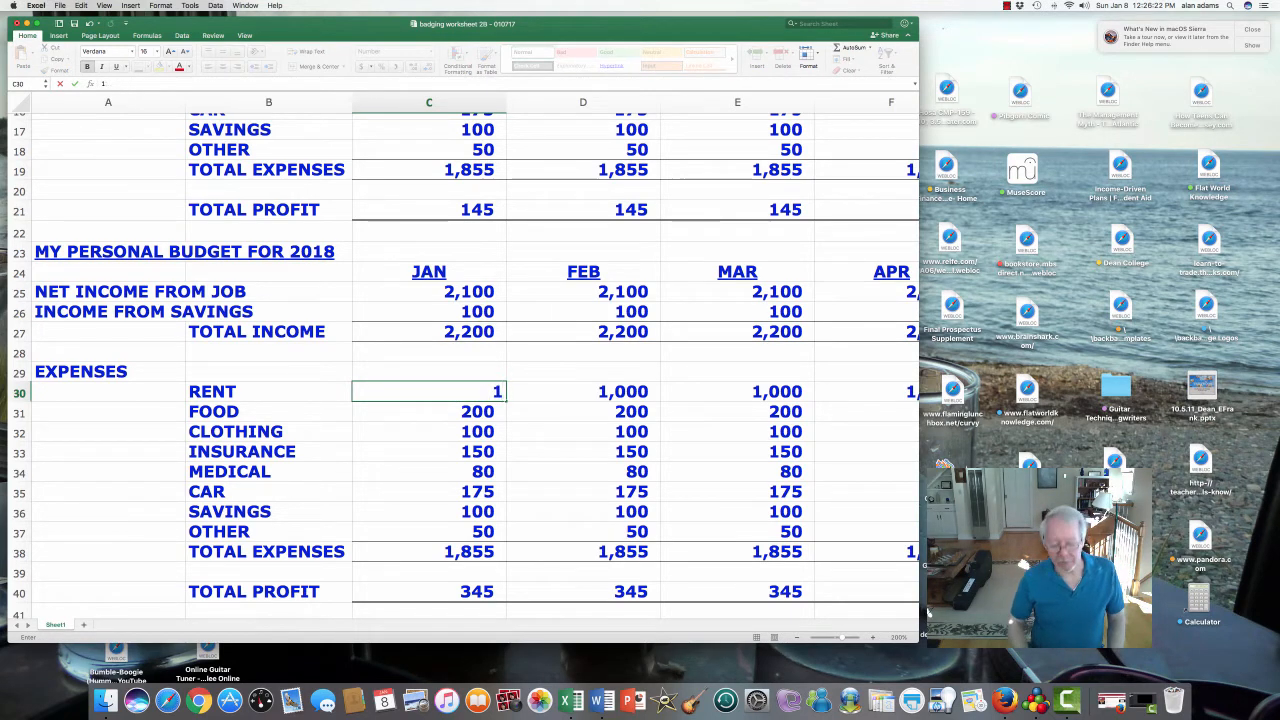
pyautogui.write('050')
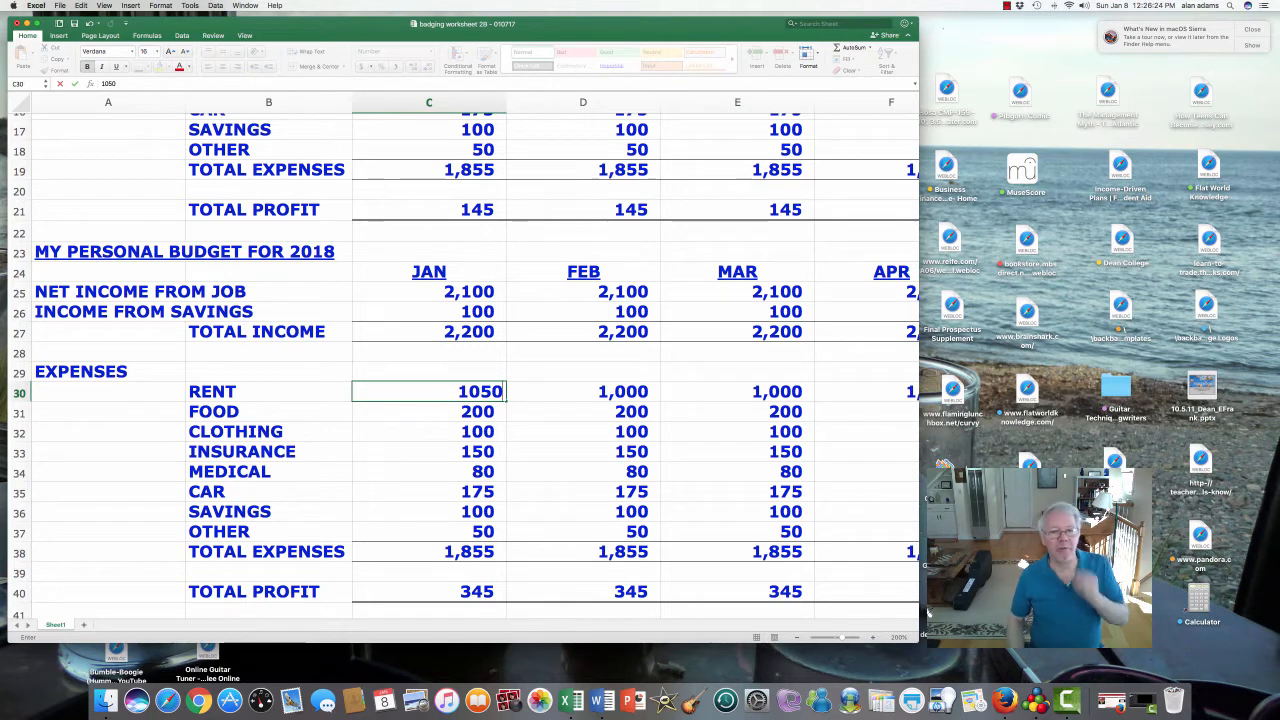
pyautogui.press('Return')
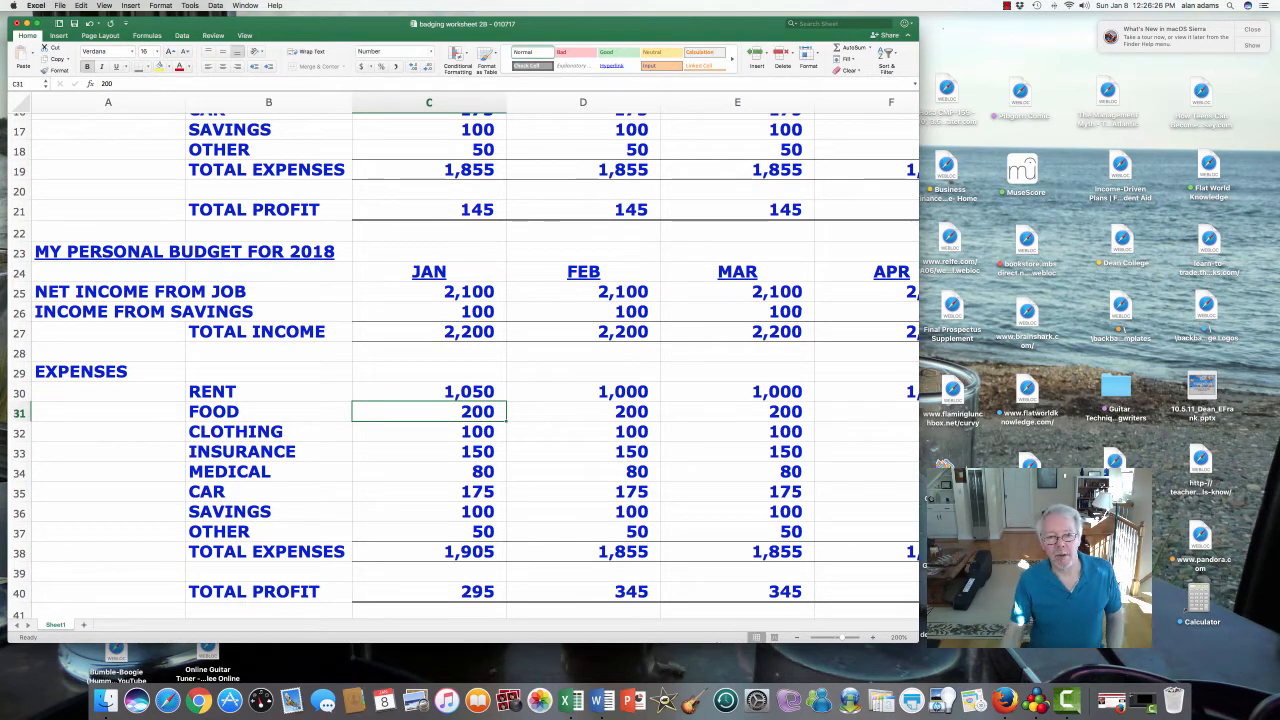
pyautogui.press('Up')
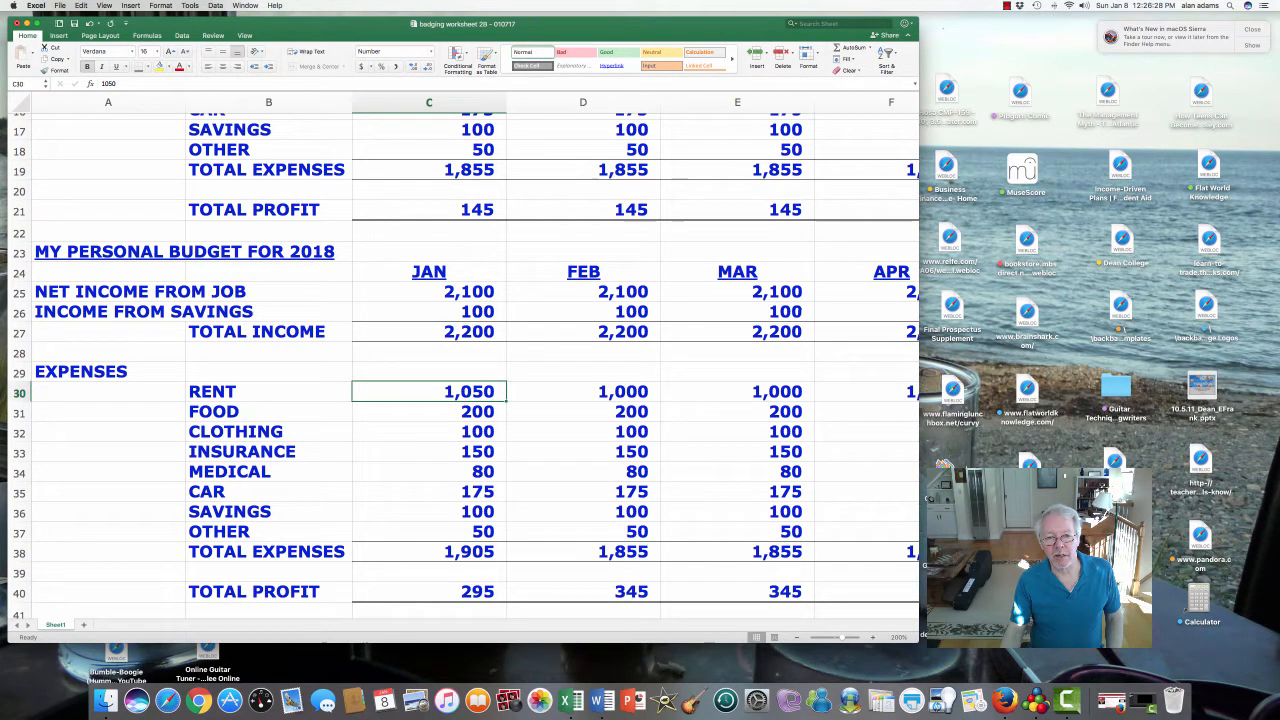
pyautogui.moveTo(506, 401)
pyautogui.mouseDown()
pyautogui.moveTo(652, 410)
pyautogui.moveTo(498, 410)
pyautogui.mouseUp()
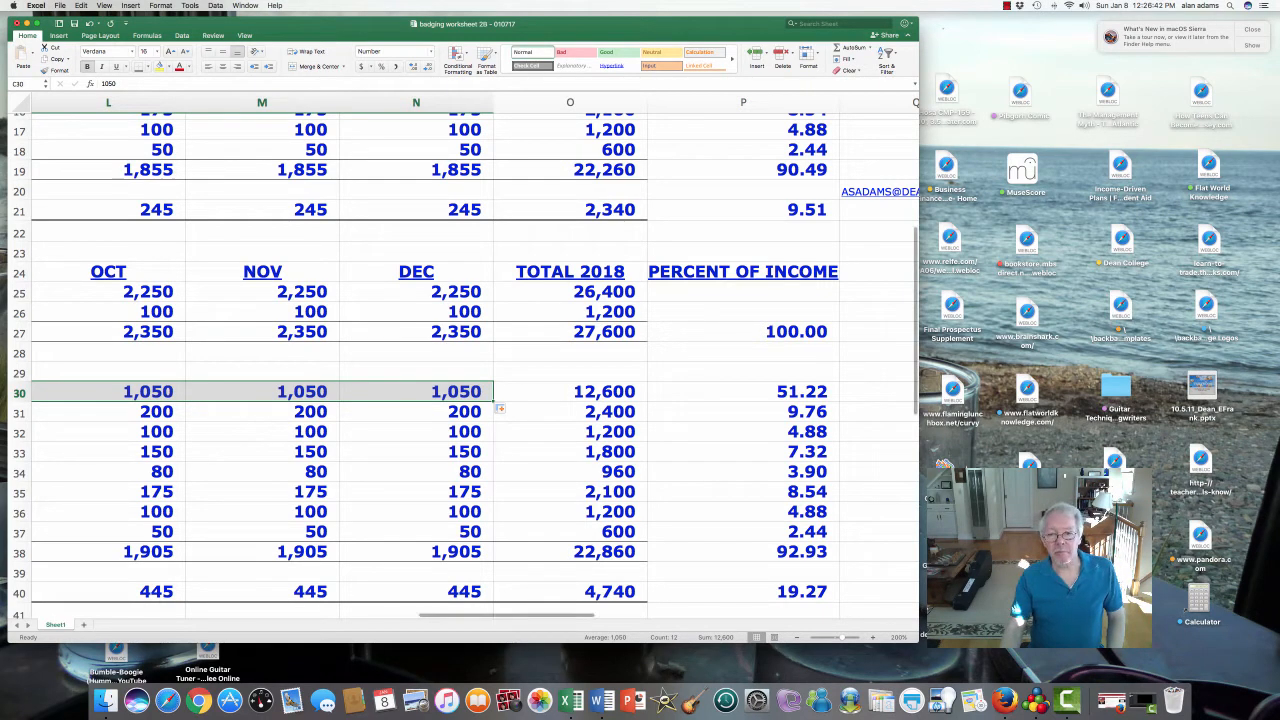
# - Review the percent-of-income formulas in column P and the 2018 total income formula
pyautogui.click(743, 332)
pyautogui.click(743, 392)
pyautogui.click(743, 412)
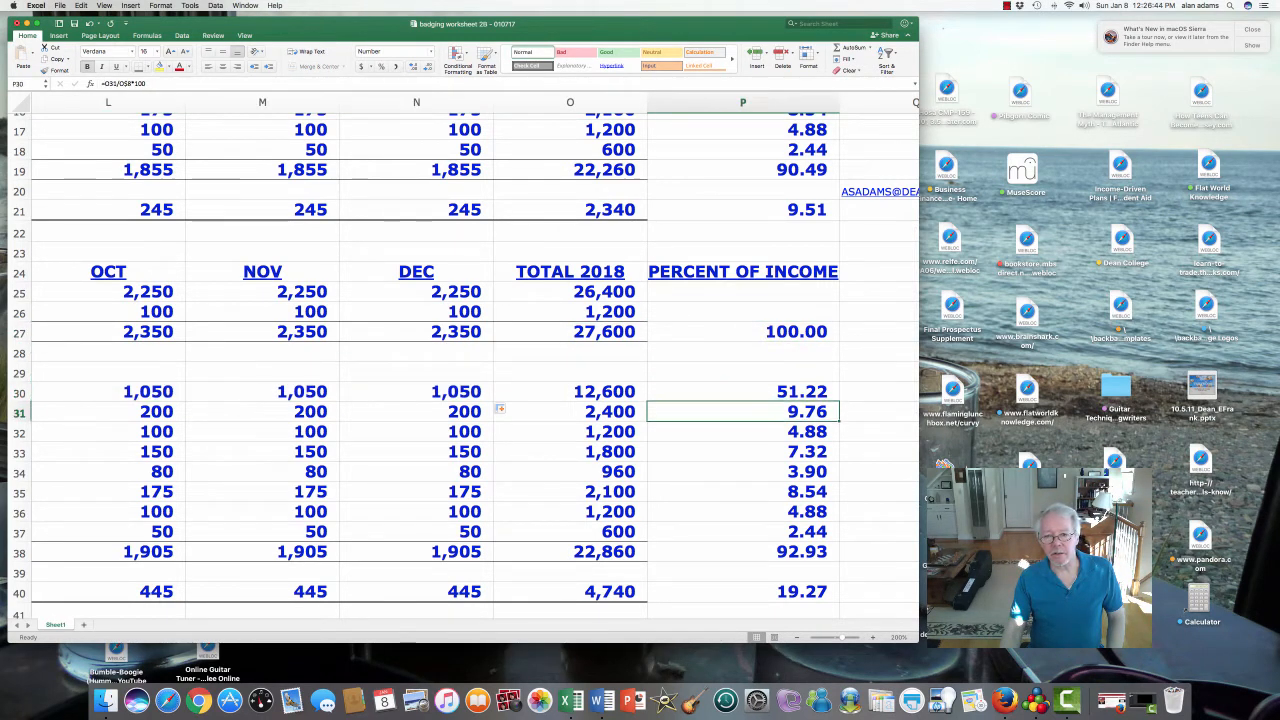
pyautogui.press('Down')
pyautogui.press('Down')
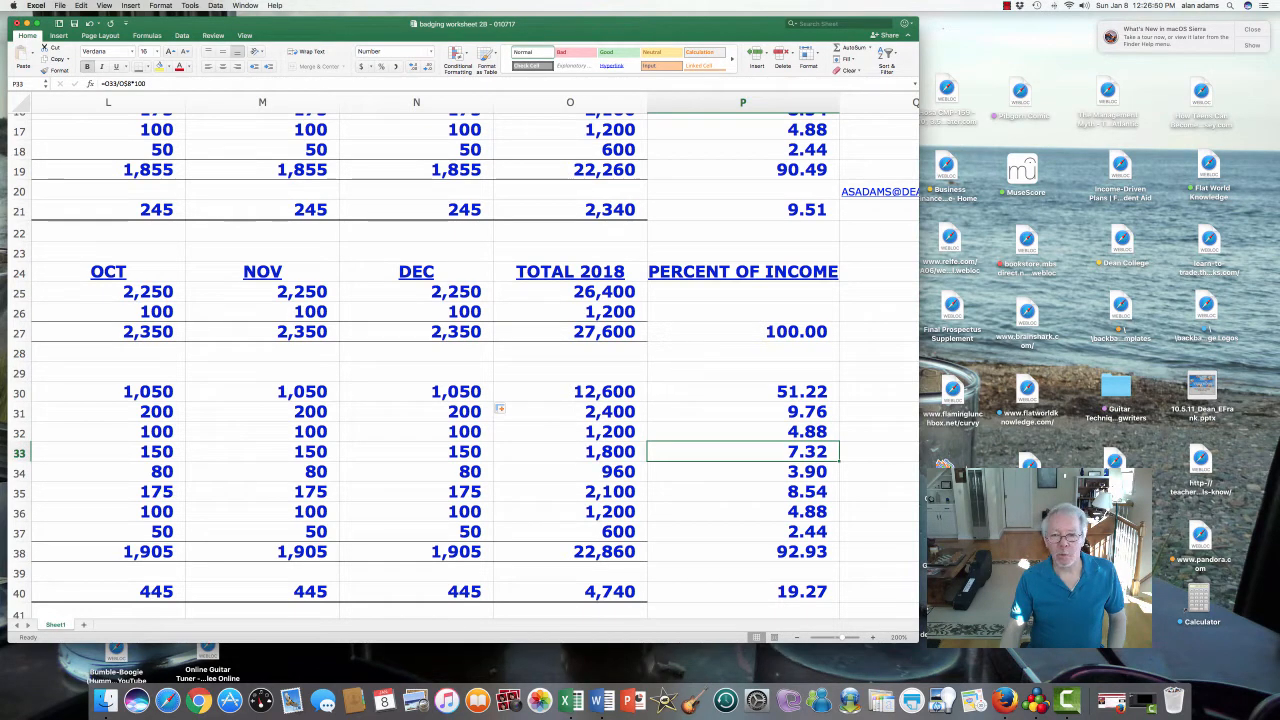
pyautogui.press('Up')
pyautogui.press('Up')
pyautogui.press('Up')
pyautogui.press('Down')
pyautogui.press('Down')
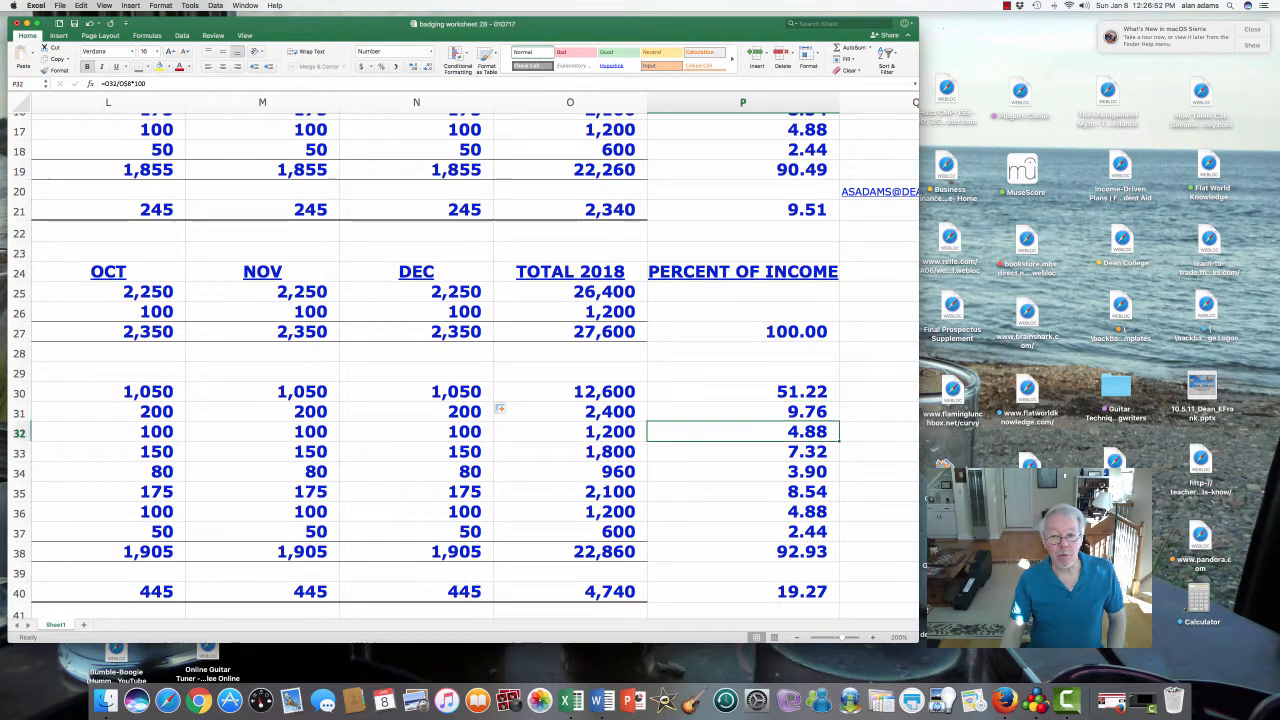
pyautogui.press('Down')
pyautogui.click(570, 332)
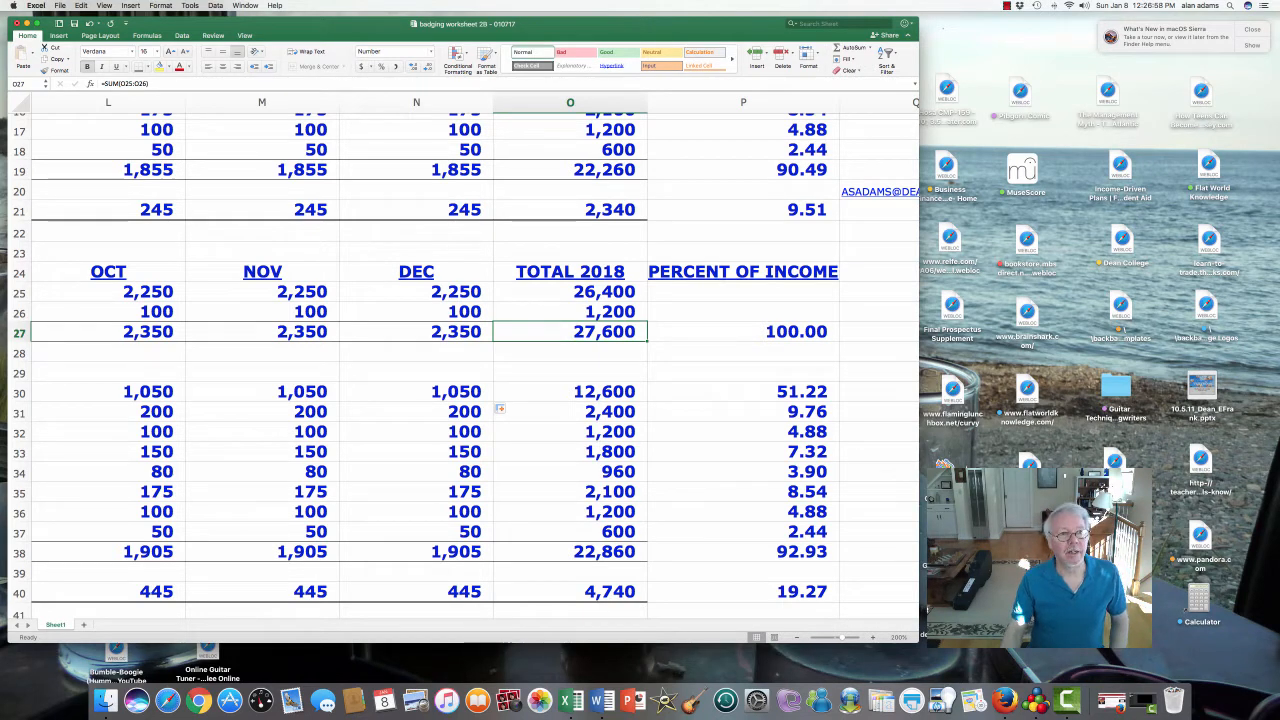
pyautogui.click(743, 332)
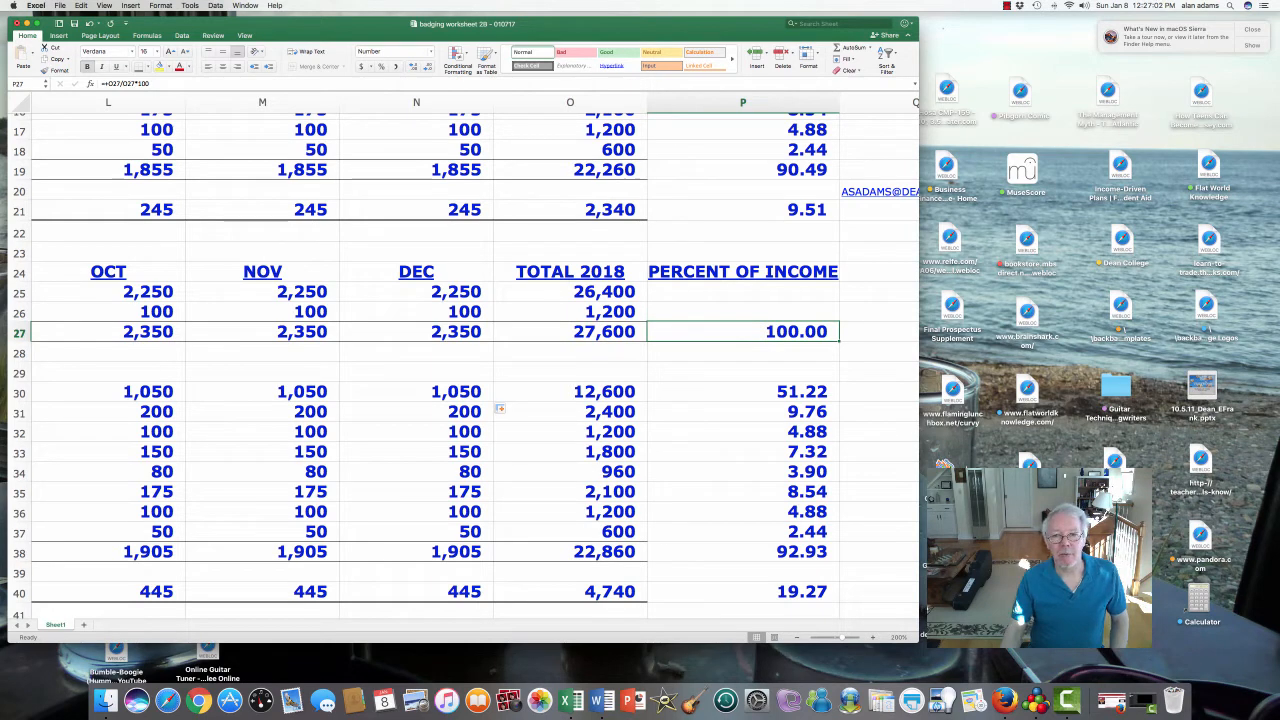
pyautogui.click(743, 392)
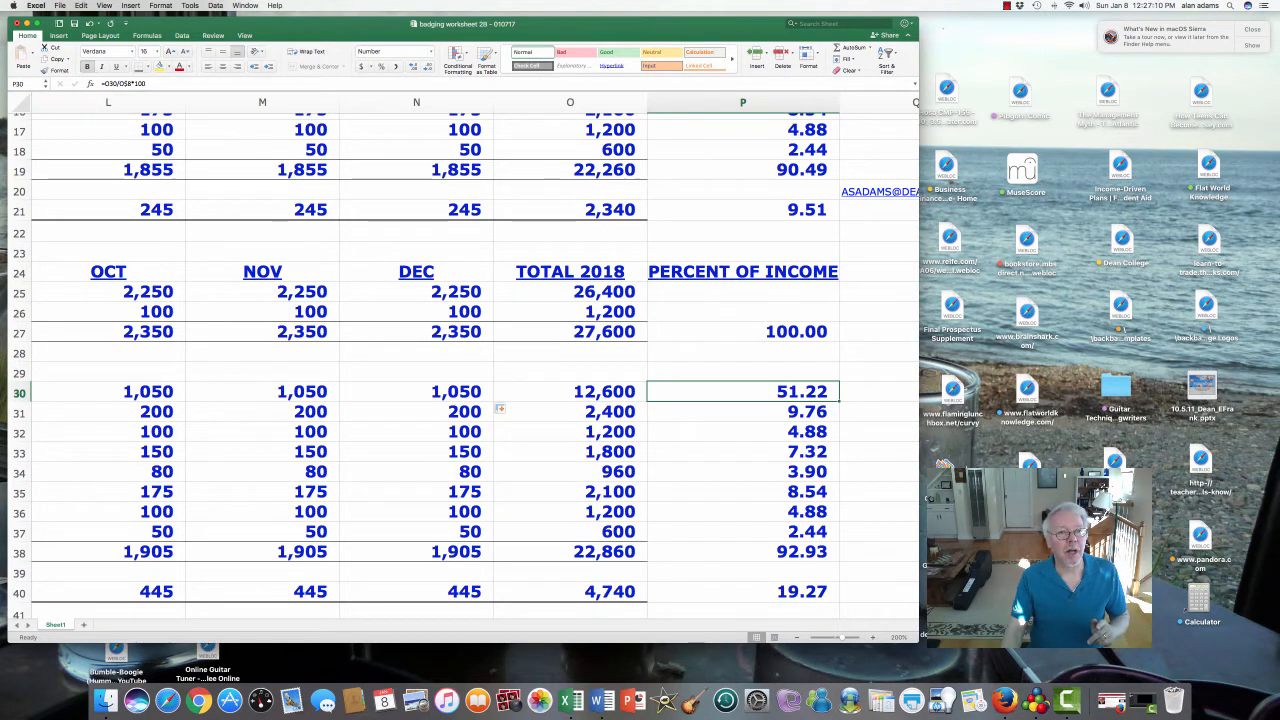
# - Change the rent percentage divisor to O$27, fill it down to row 40, and clear row 39
pyautogui.doubleClick(743, 392)
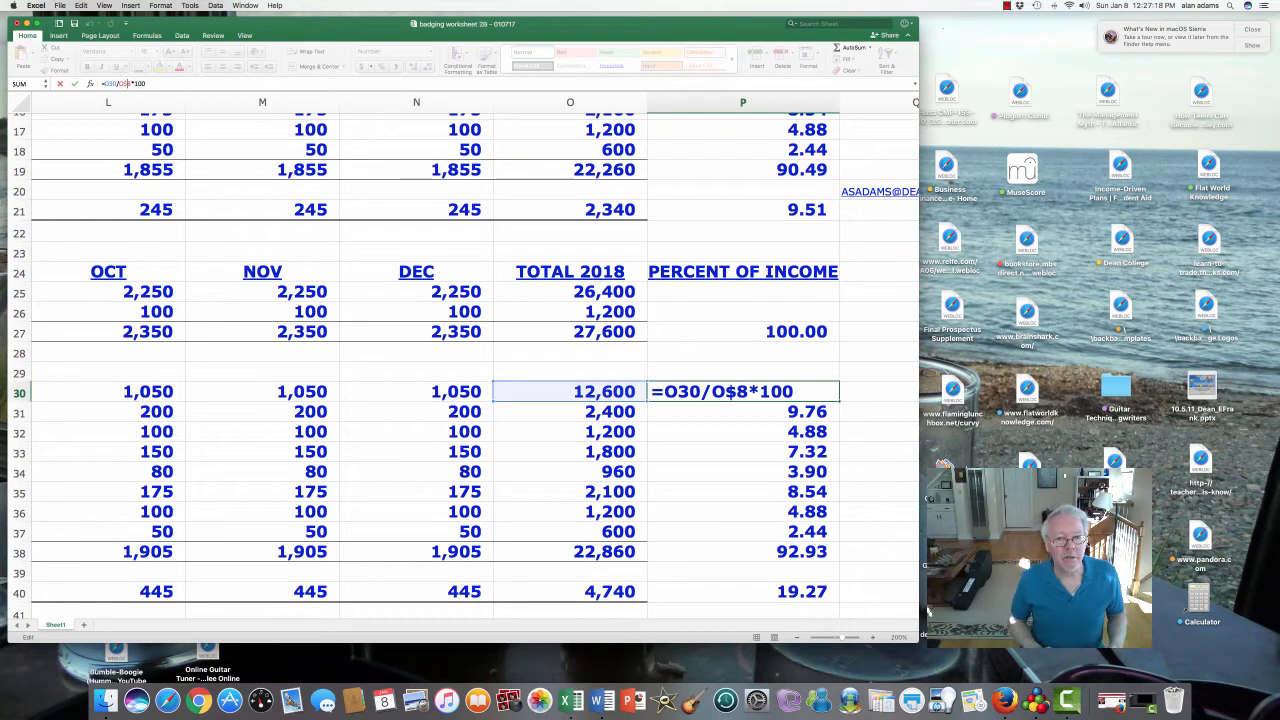
pyautogui.write('27')
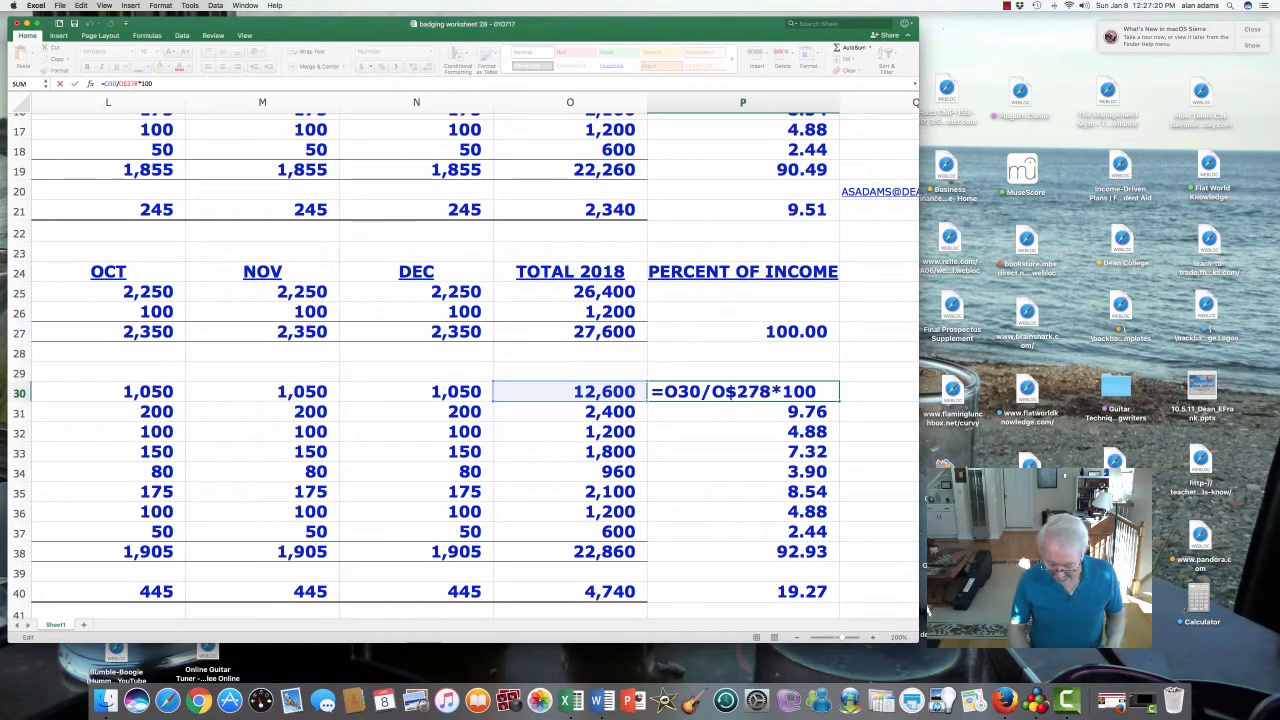
pyautogui.press('Delete')
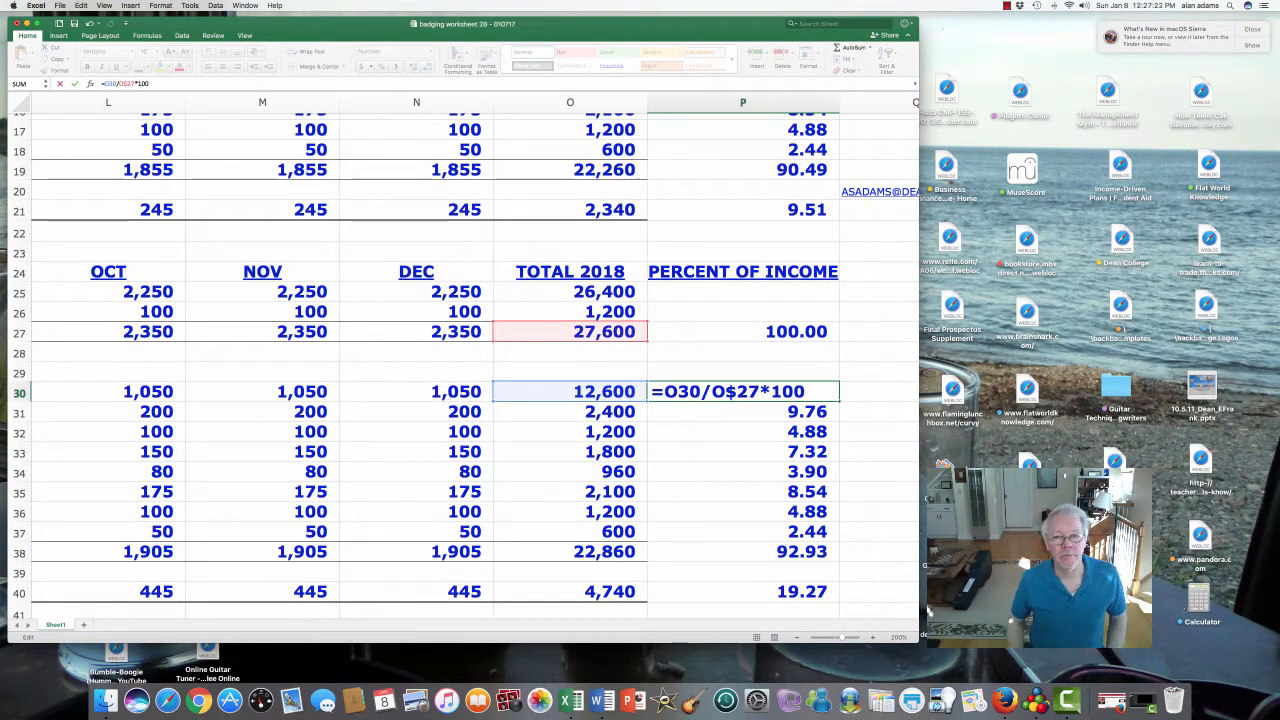
pyautogui.press('Return')
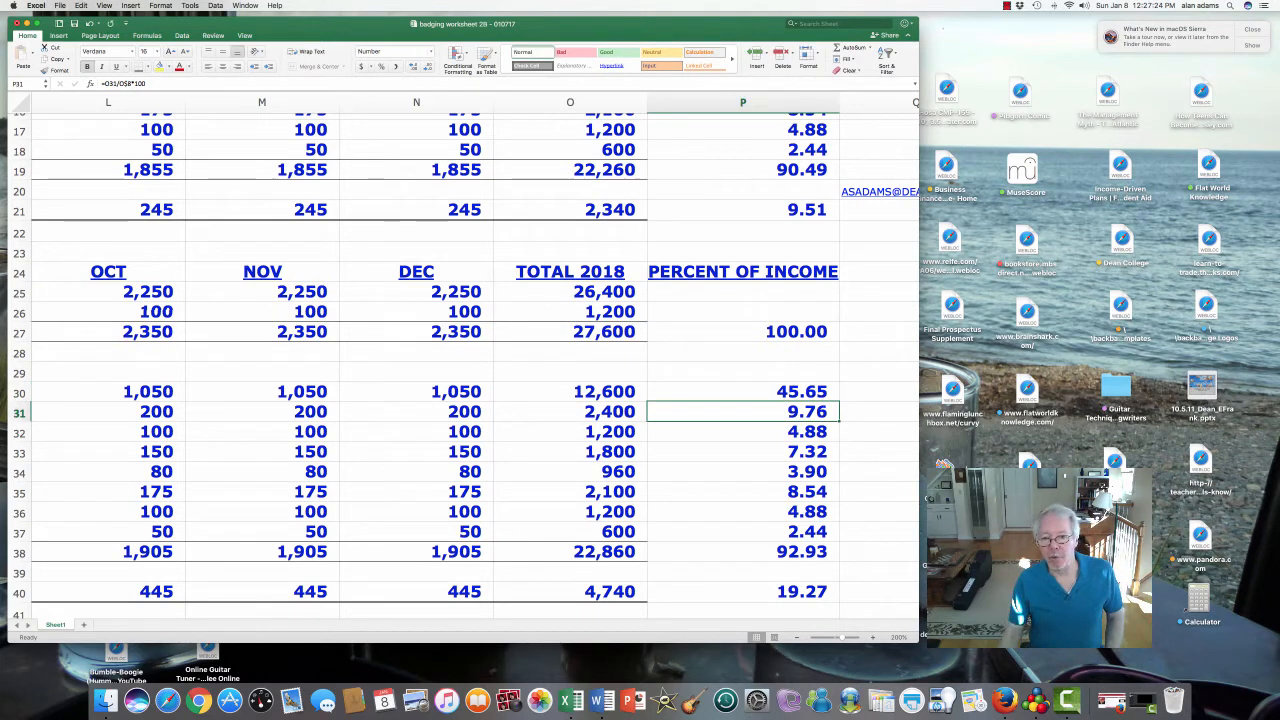
pyautogui.click(743, 391)
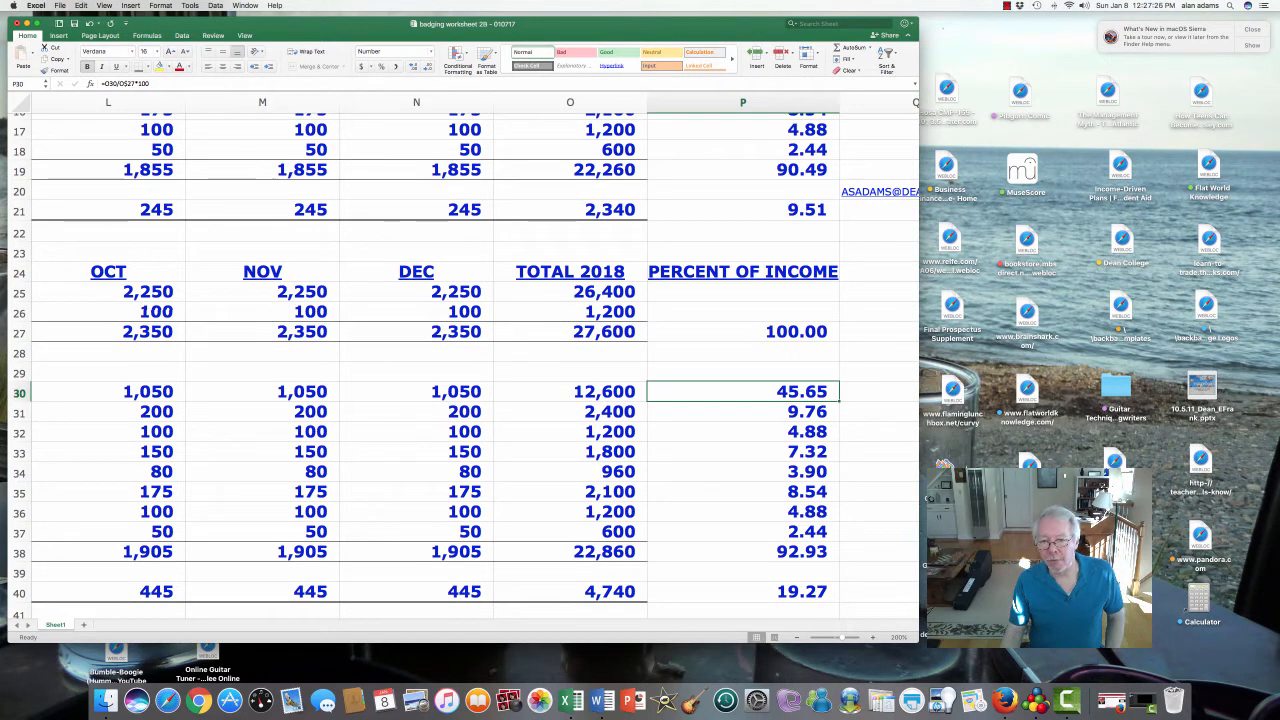
pyautogui.moveTo(840, 401); pyautogui.dragTo(838, 600)
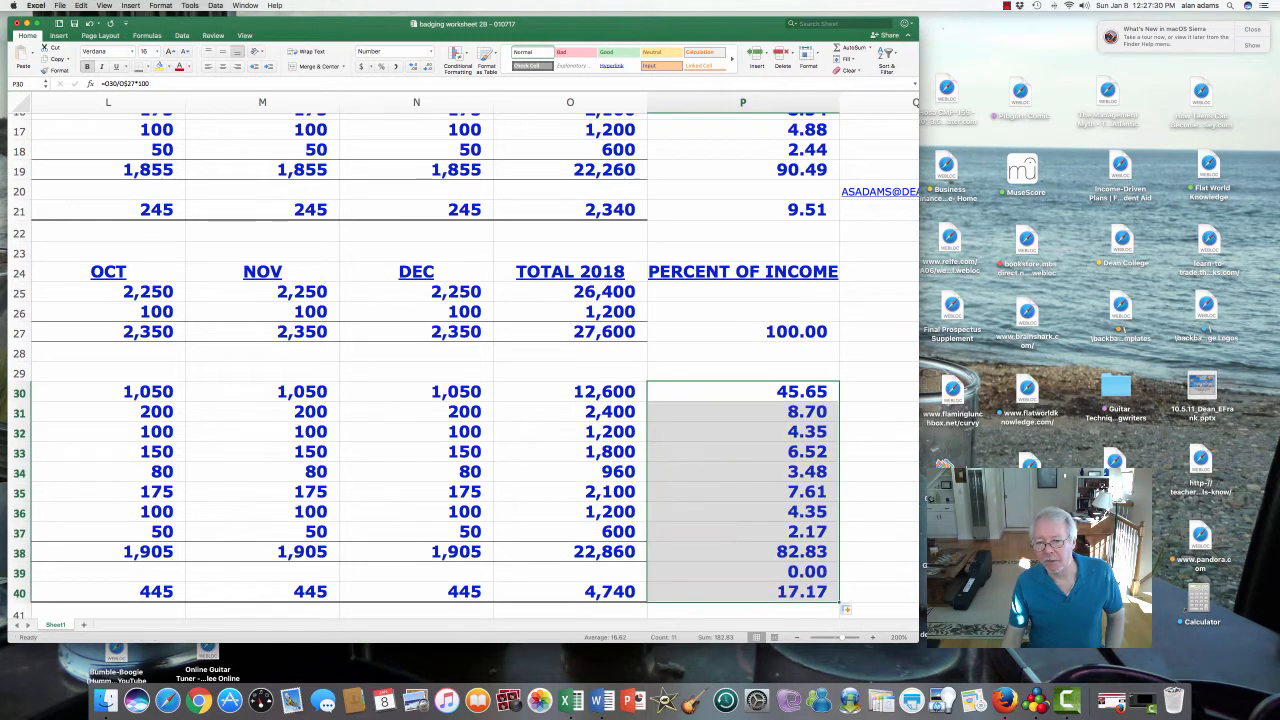
pyautogui.click(743, 571)
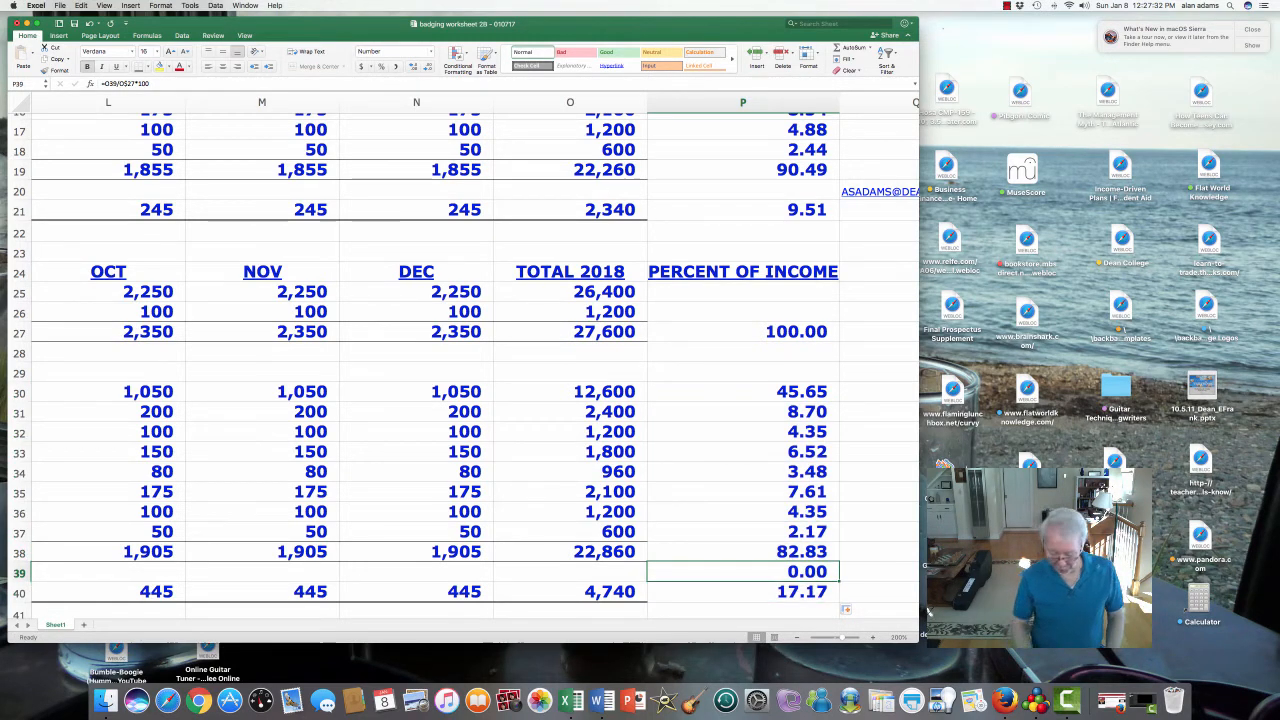
pyautogui.press('Delete')
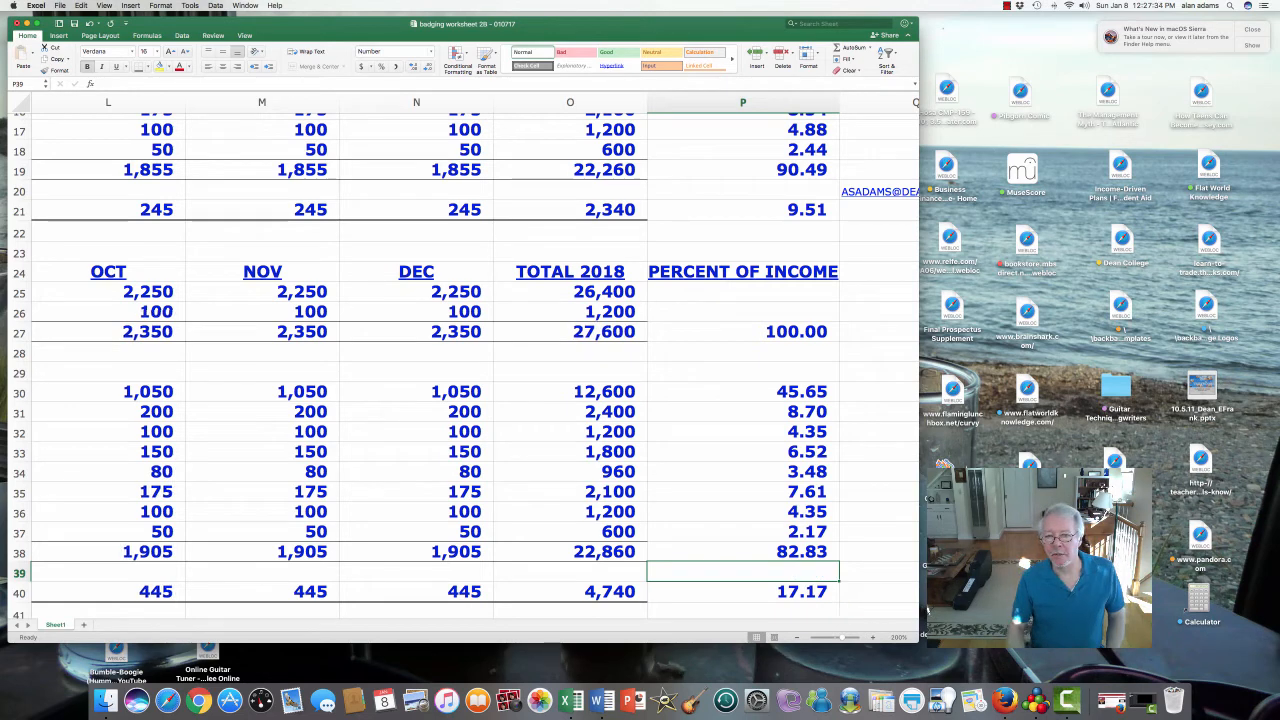
pyautogui.click(743, 210)
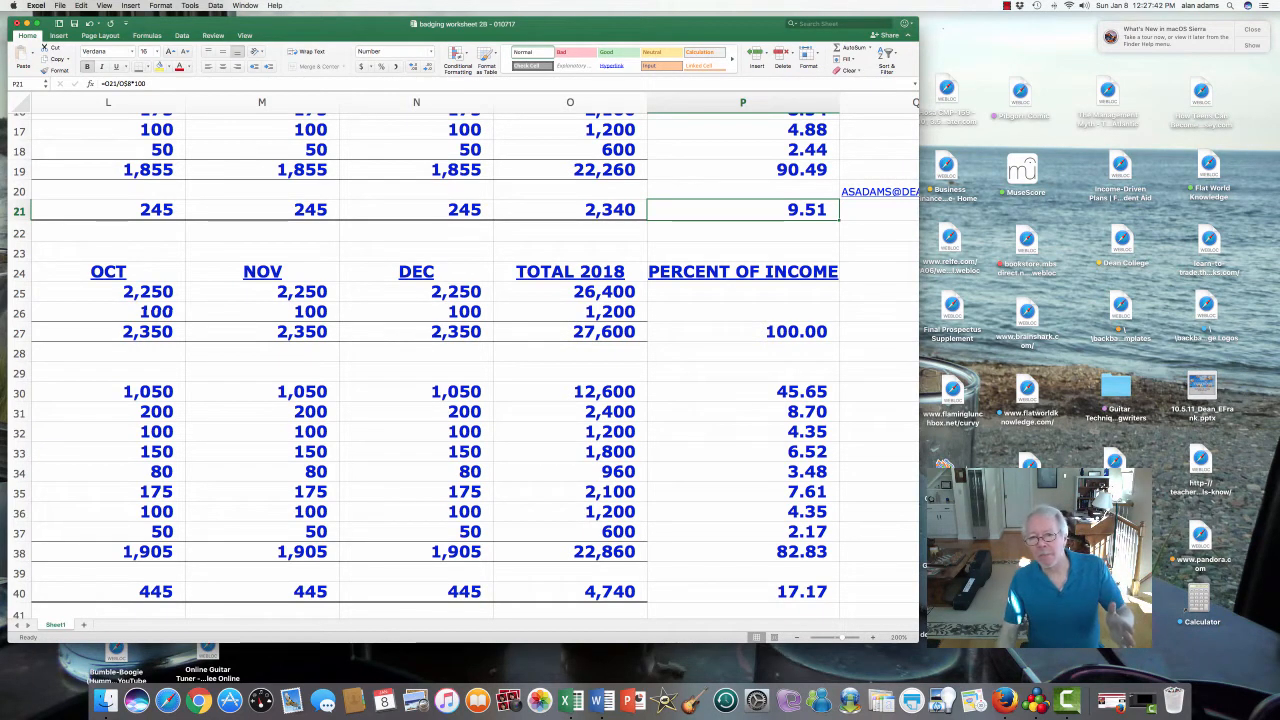
pyautogui.hscroll(-1, 460, 360)
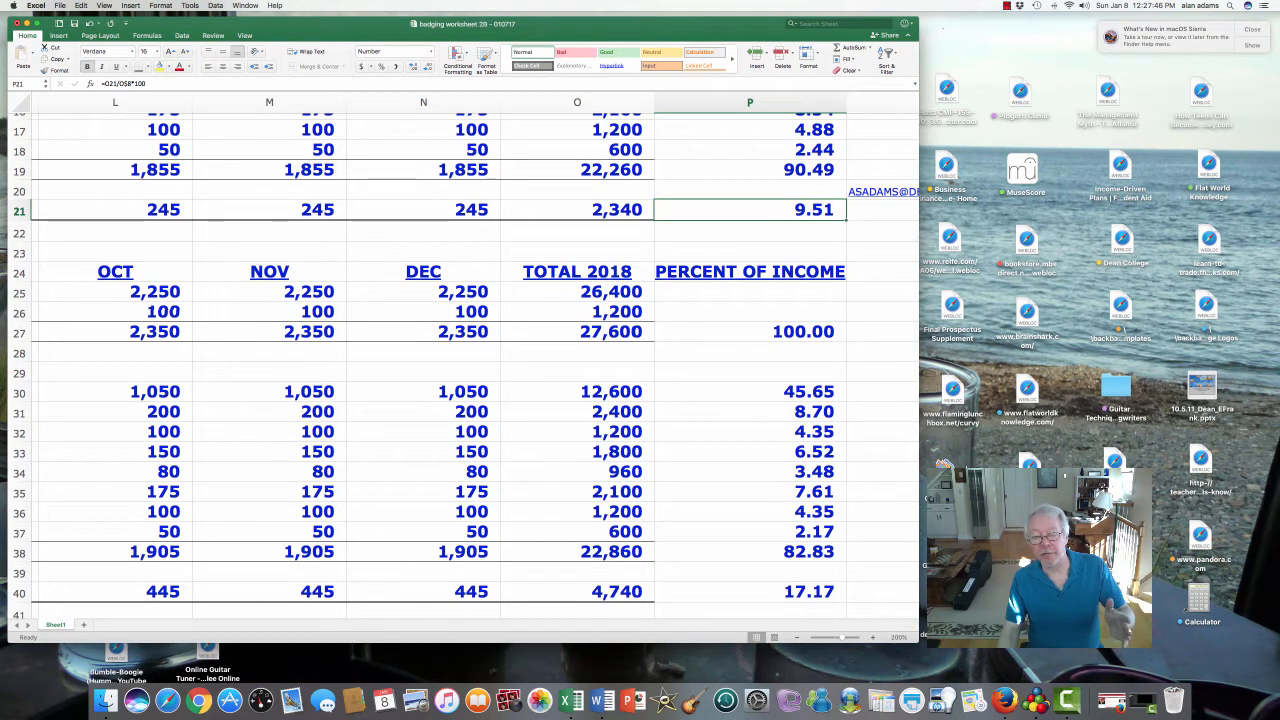
pyautogui.click(750, 551)
pyautogui.click(750, 591)
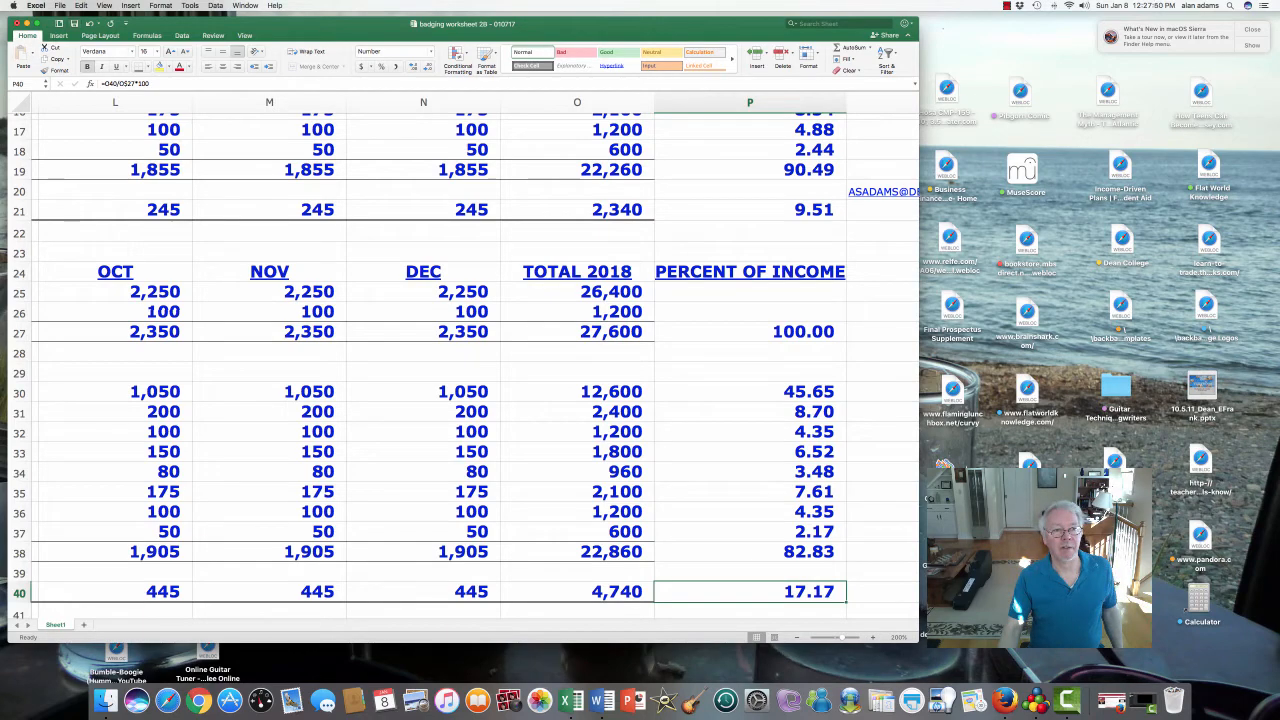
pyautogui.press('Left')
pyautogui.press('Left')
pyautogui.press('Left')
pyautogui.press('Left')
pyautogui.press('Left')
pyautogui.press('Left')
pyautogui.press('Left')
pyautogui.press('Left')
pyautogui.press('Left')
pyautogui.press('Left')
pyautogui.press('Left')
pyautogui.press('Left')
pyautogui.press('Left')
pyautogui.press('Left')
pyautogui.press('Left')
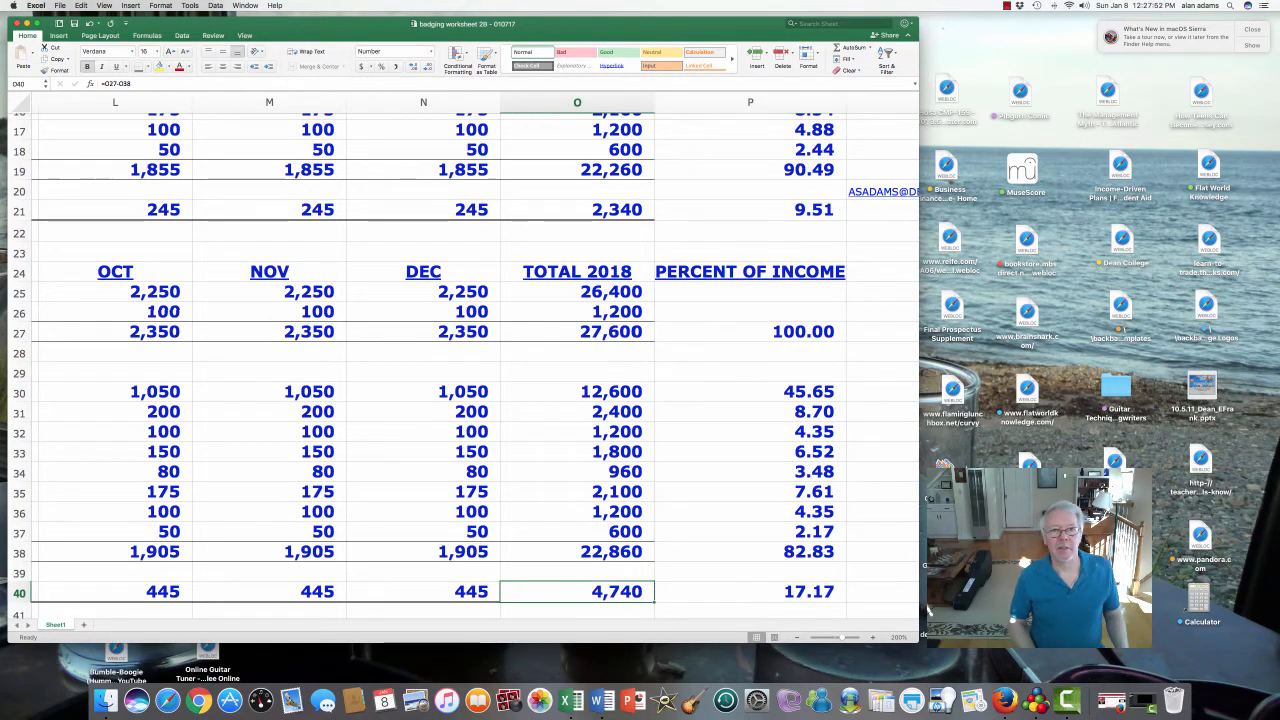
pyautogui.press('Down')
pyautogui.press('Down')
pyautogui.press('Down')
pyautogui.press('Down')
pyautogui.press('Down')
pyautogui.press('Down')
pyautogui.press('Down')
pyautogui.press('Down')
pyautogui.press('Down')
pyautogui.press('Down')
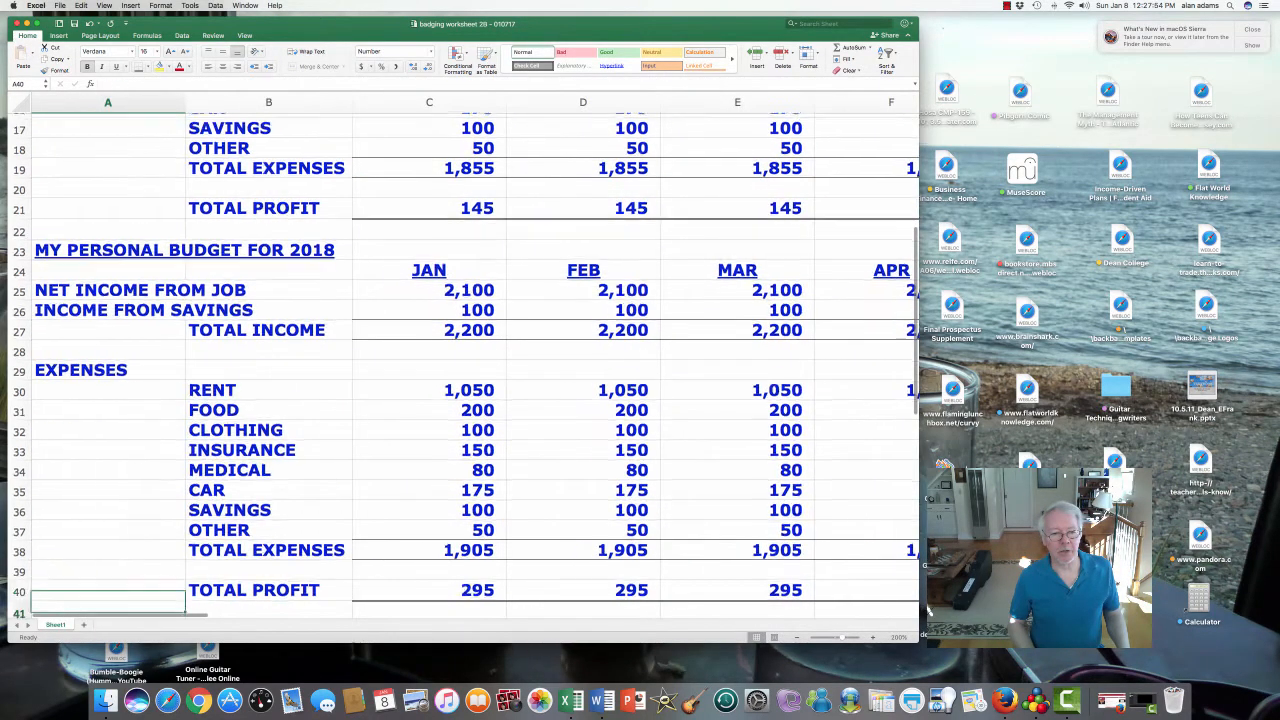
# - Enter 'HOW COMPOUND INTEREST WORKS!' in A48 beneath the $1,000 at 4% question
pyautogui.press('Down')
pyautogui.press('Down')
pyautogui.press('Down')
pyautogui.press('Down')
pyautogui.press('Down')
pyautogui.press('Down')
pyautogui.press('Down')
pyautogui.press('Down')
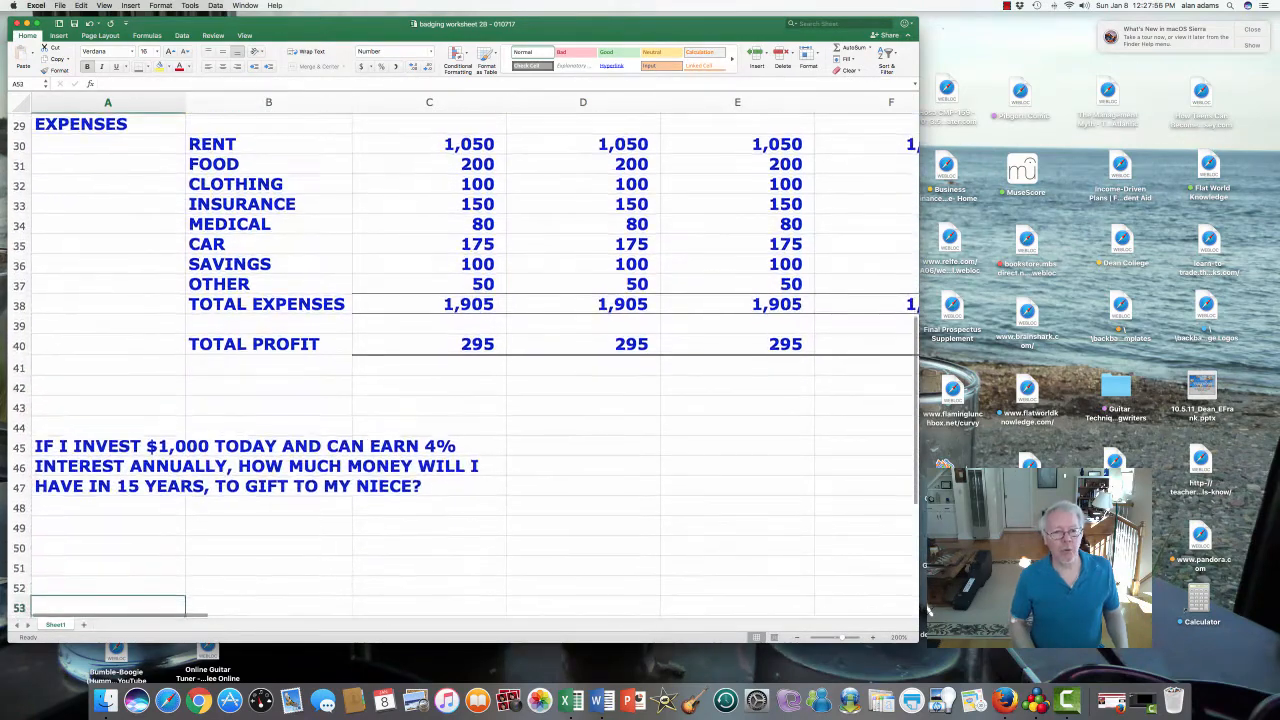
pyautogui.press('Up')
pyautogui.press('Up')
pyautogui.press('Up')
pyautogui.press('Up')
pyautogui.press('Up')
pyautogui.press('Up')
pyautogui.press('Up')
pyautogui.press('Up')
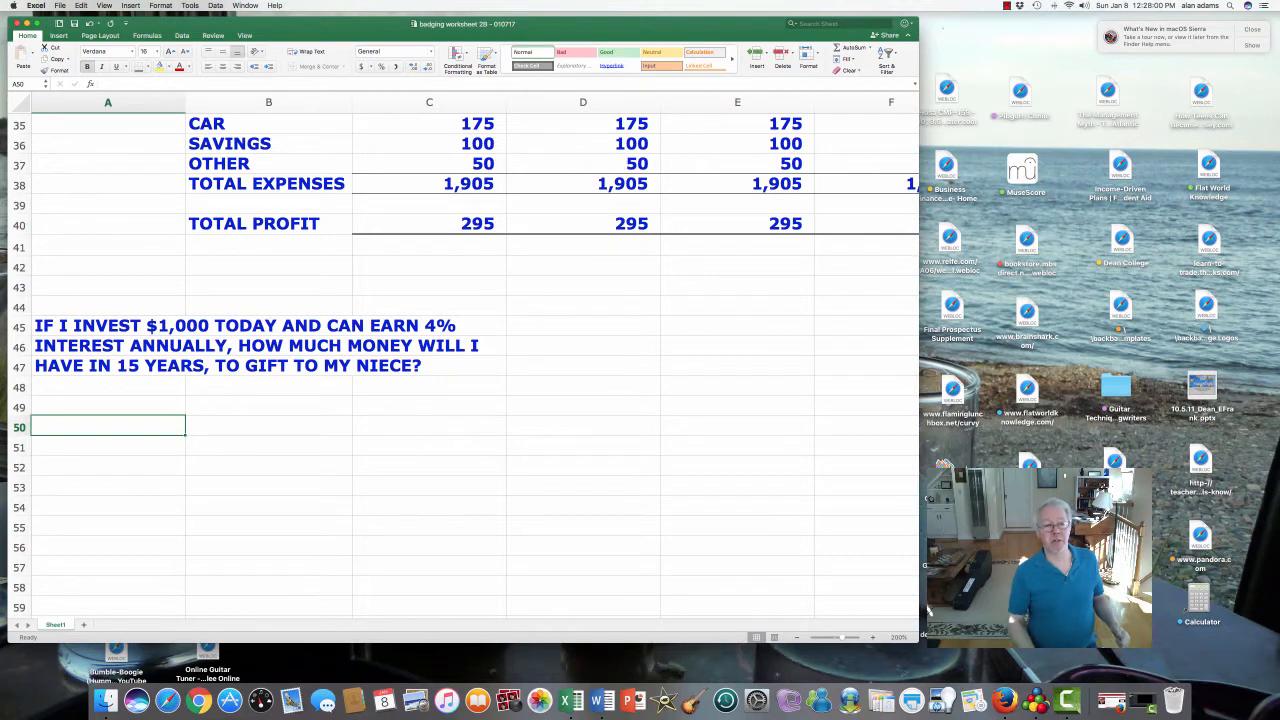
pyautogui.press('Up')
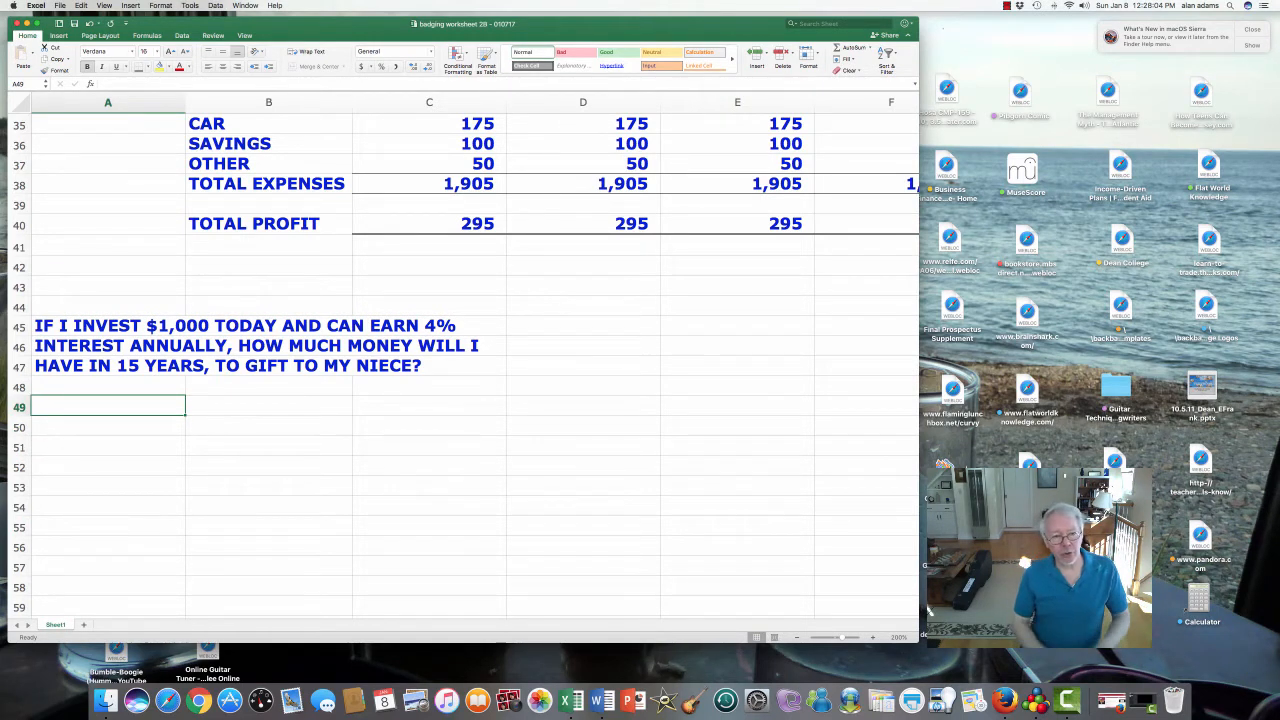
pyautogui.press('Up')
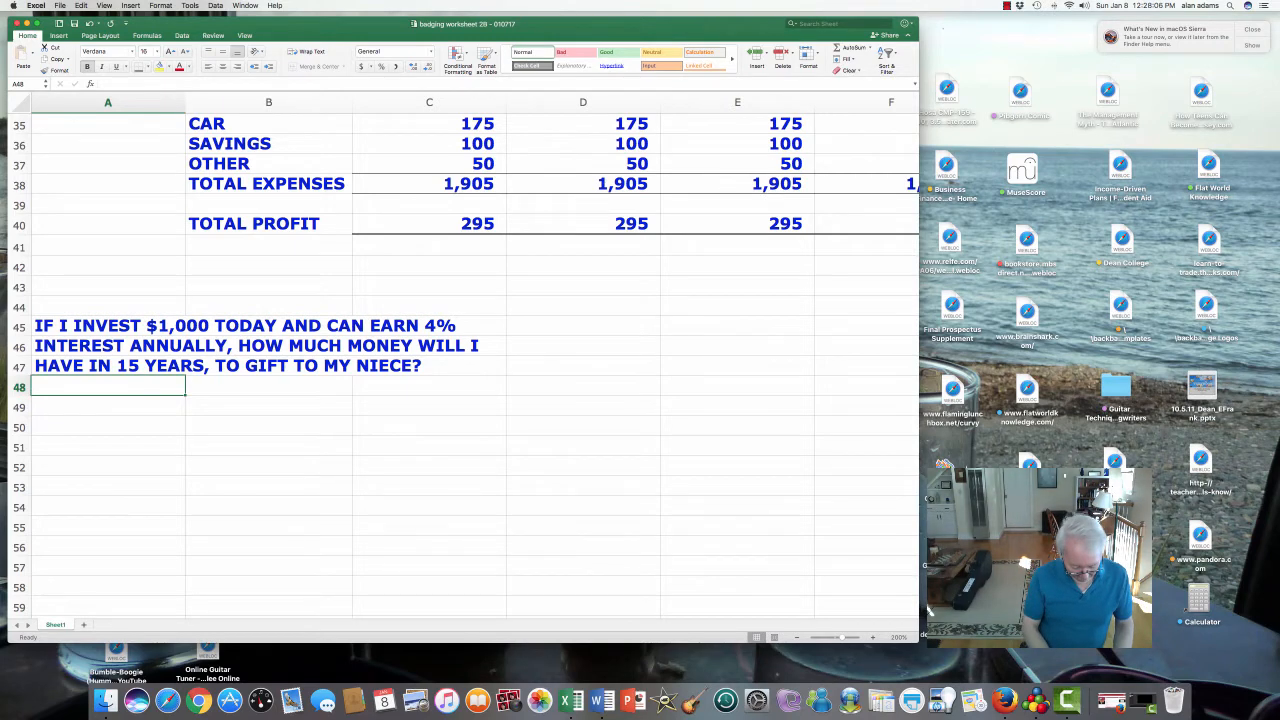
pyautogui.write('HOW COMP')
pyautogui.write('OUN')
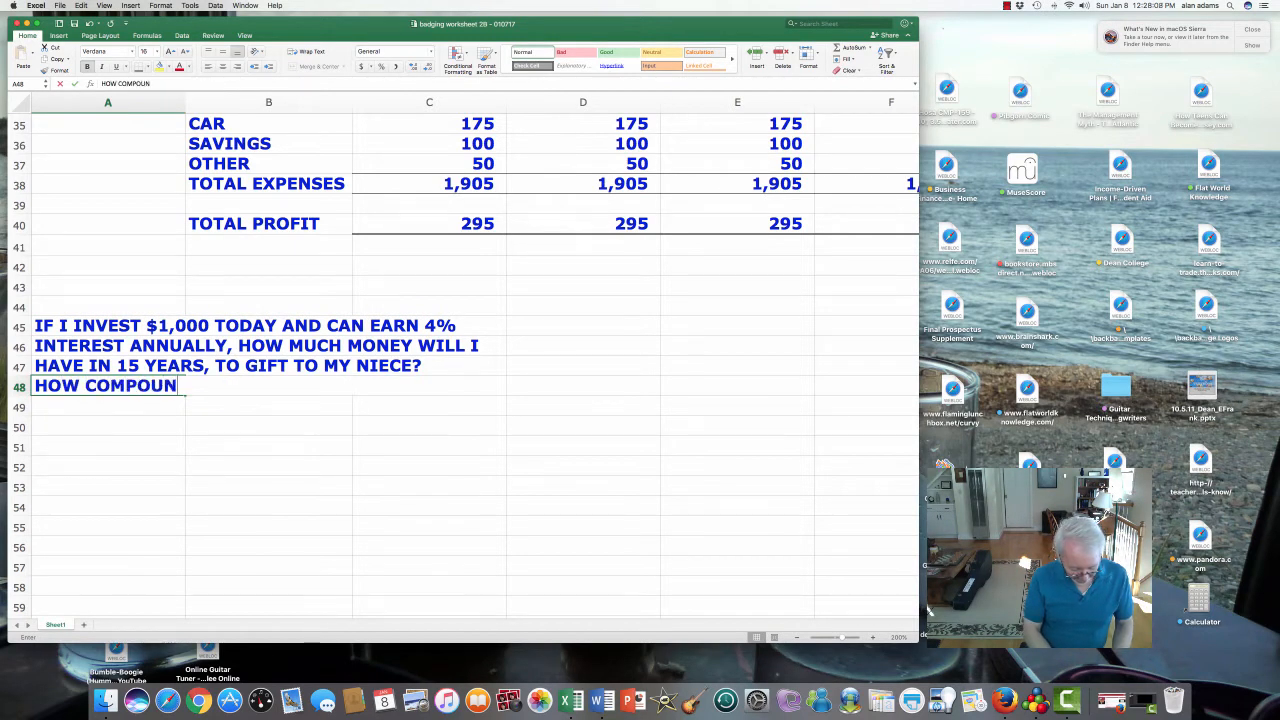
pyautogui.write('D INTEREST WORKS!')
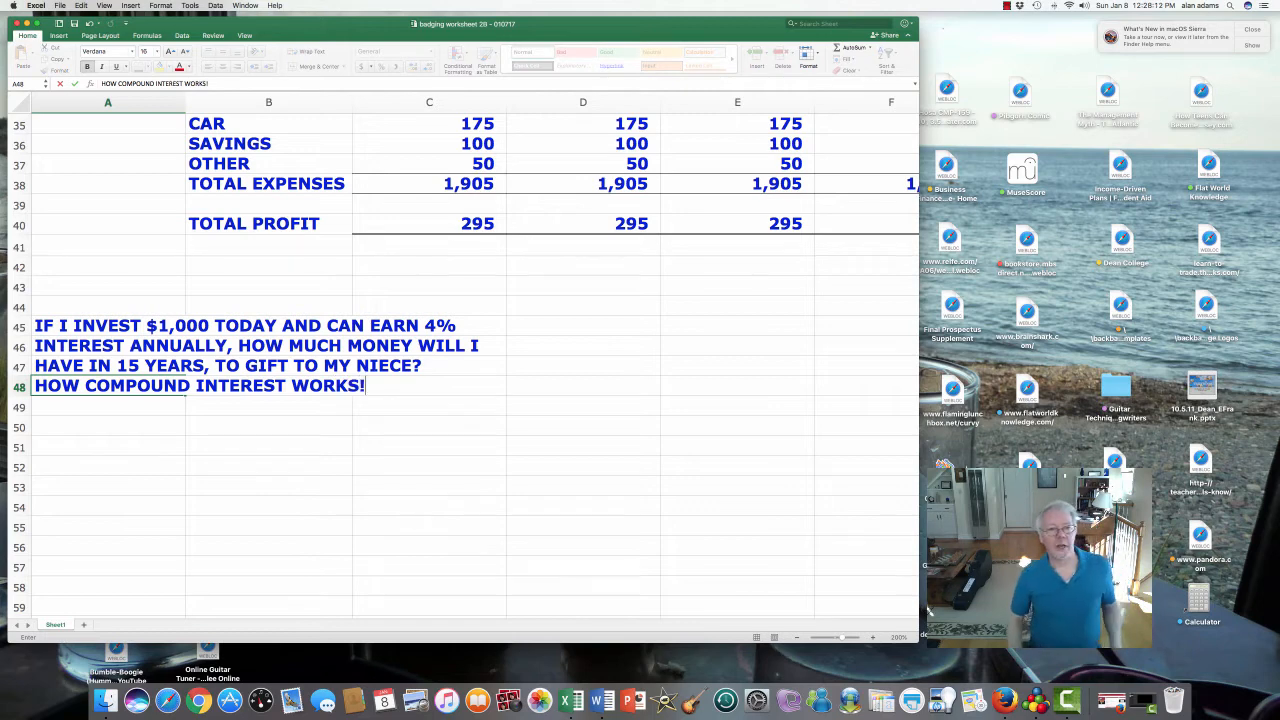
pyautogui.press('Return')
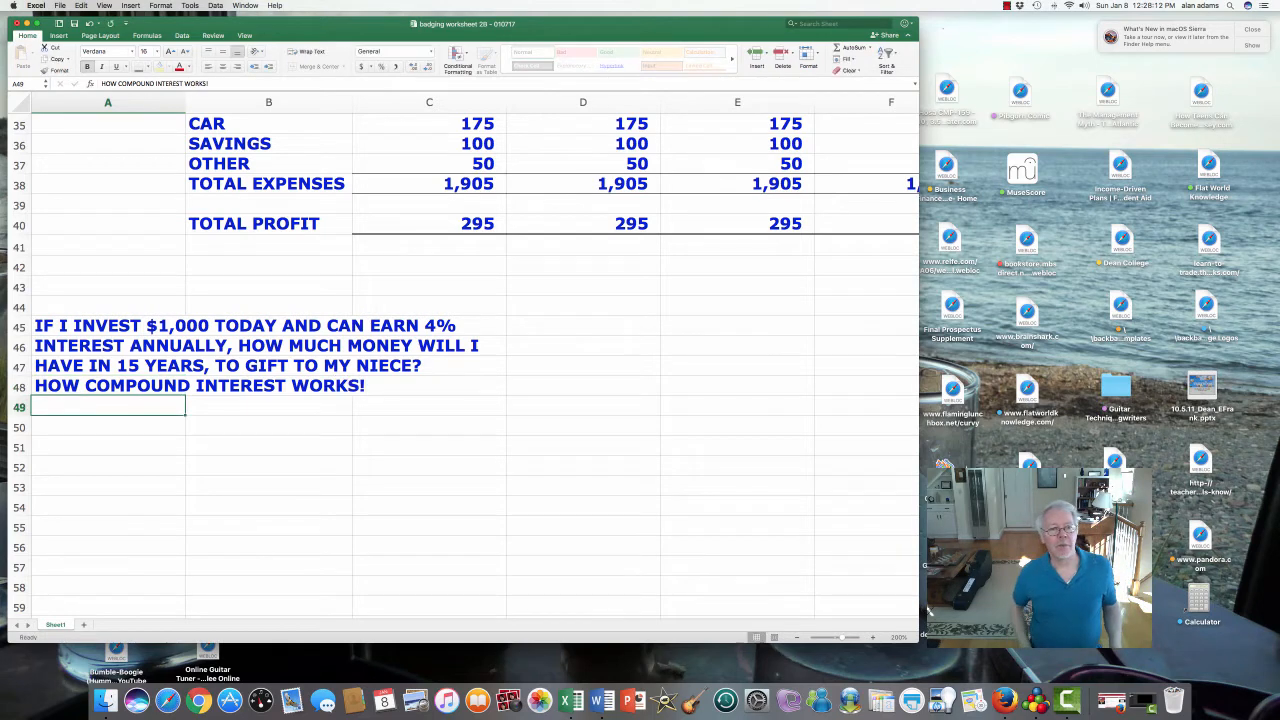
pyautogui.press('Return')
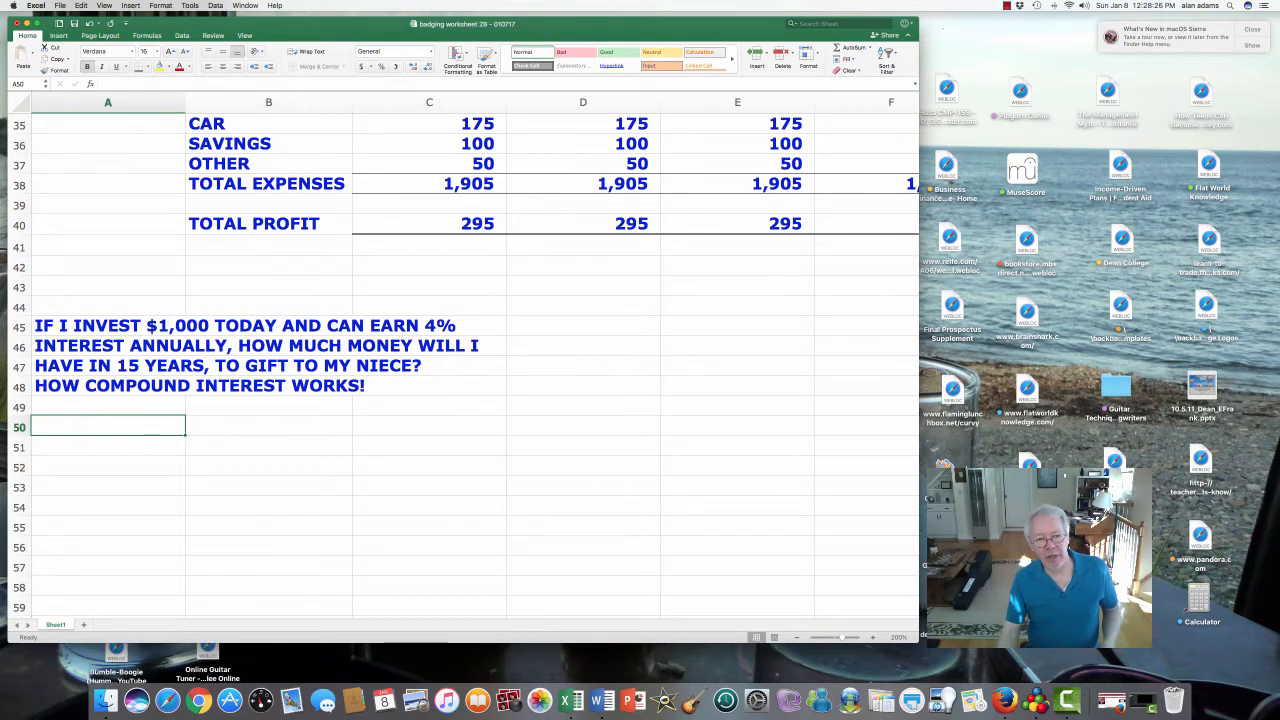
pyautogui.click(152, 327)
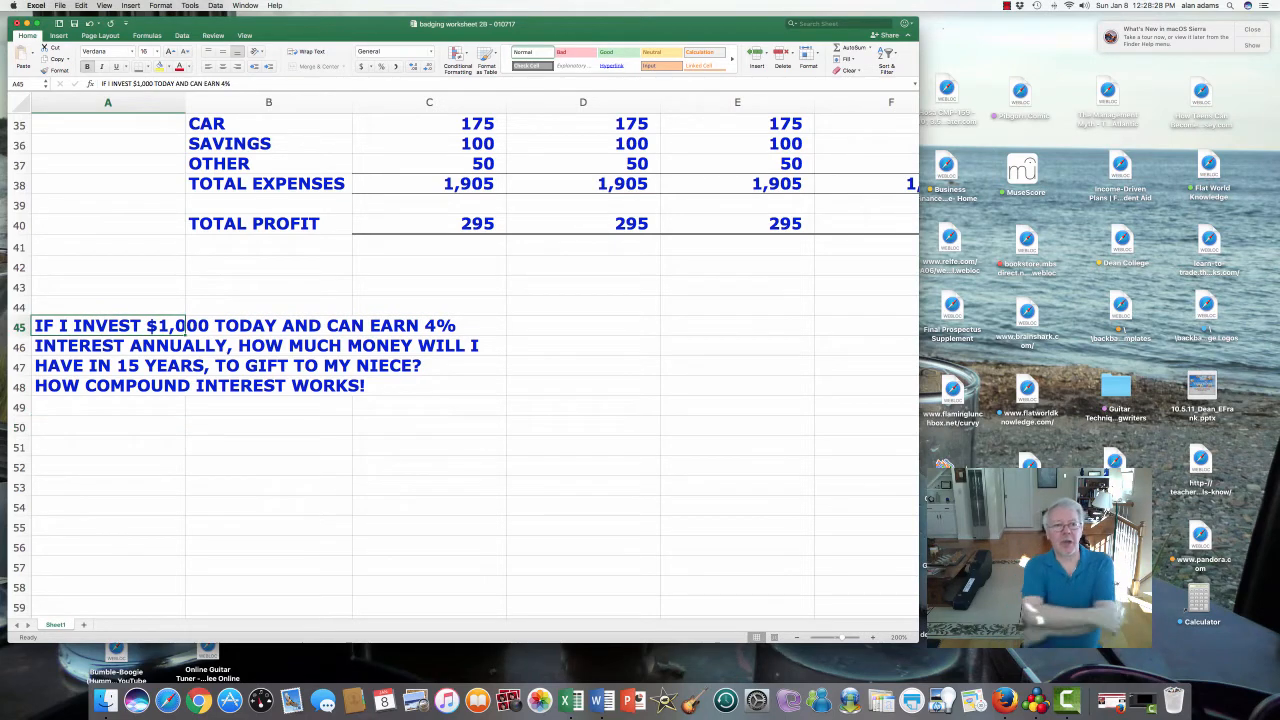
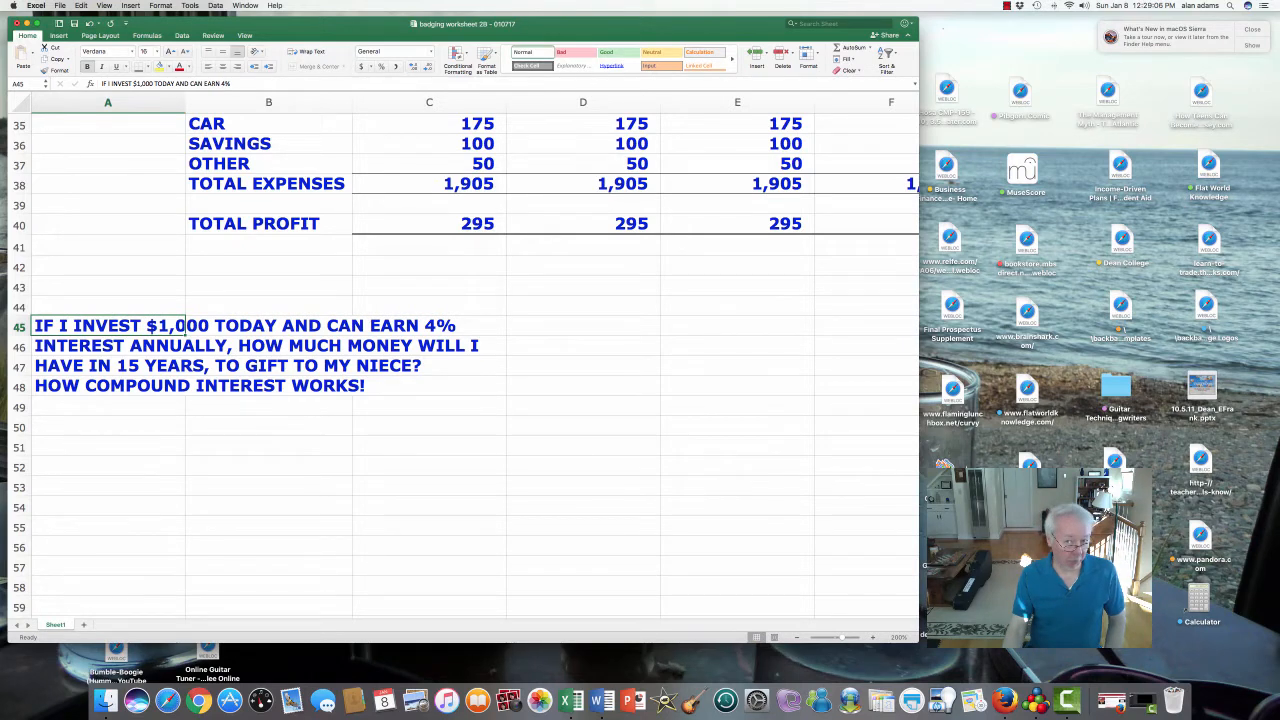
# - Type the YEAR, INTEREST and BALANCE headings into A50, B50 and C50
pyautogui.click(429, 426)
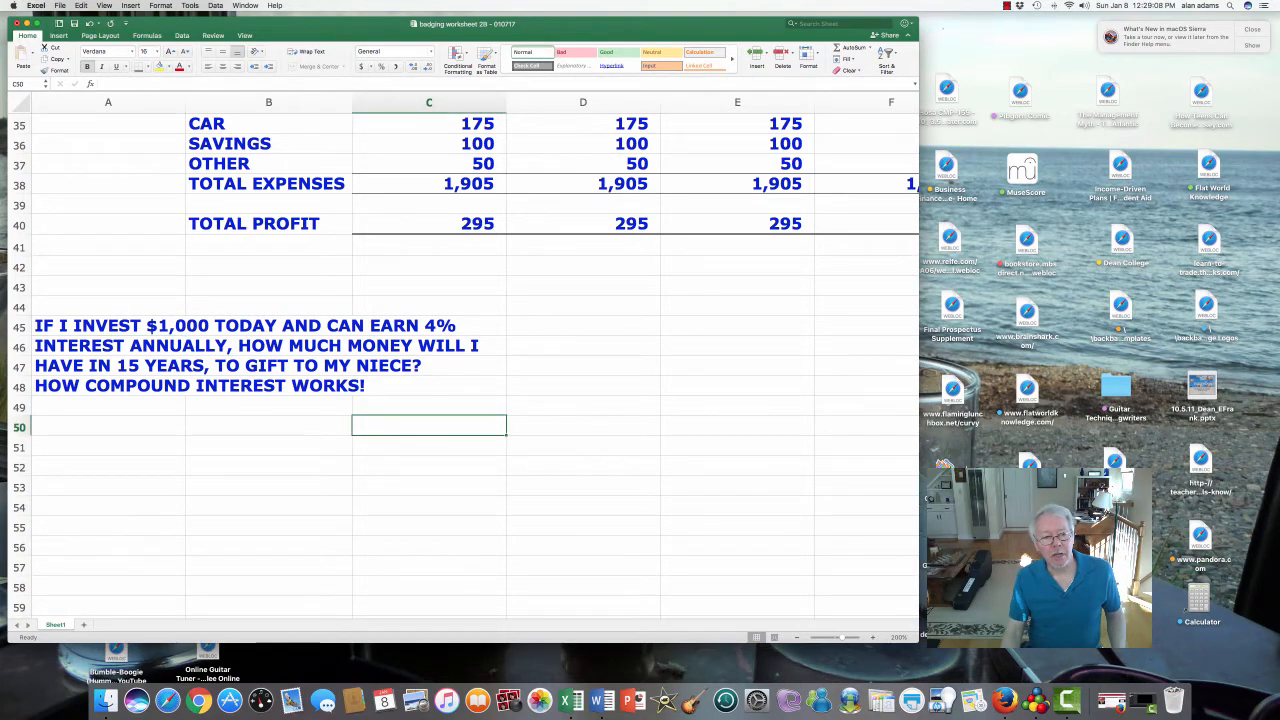
pyautogui.click(108, 426)
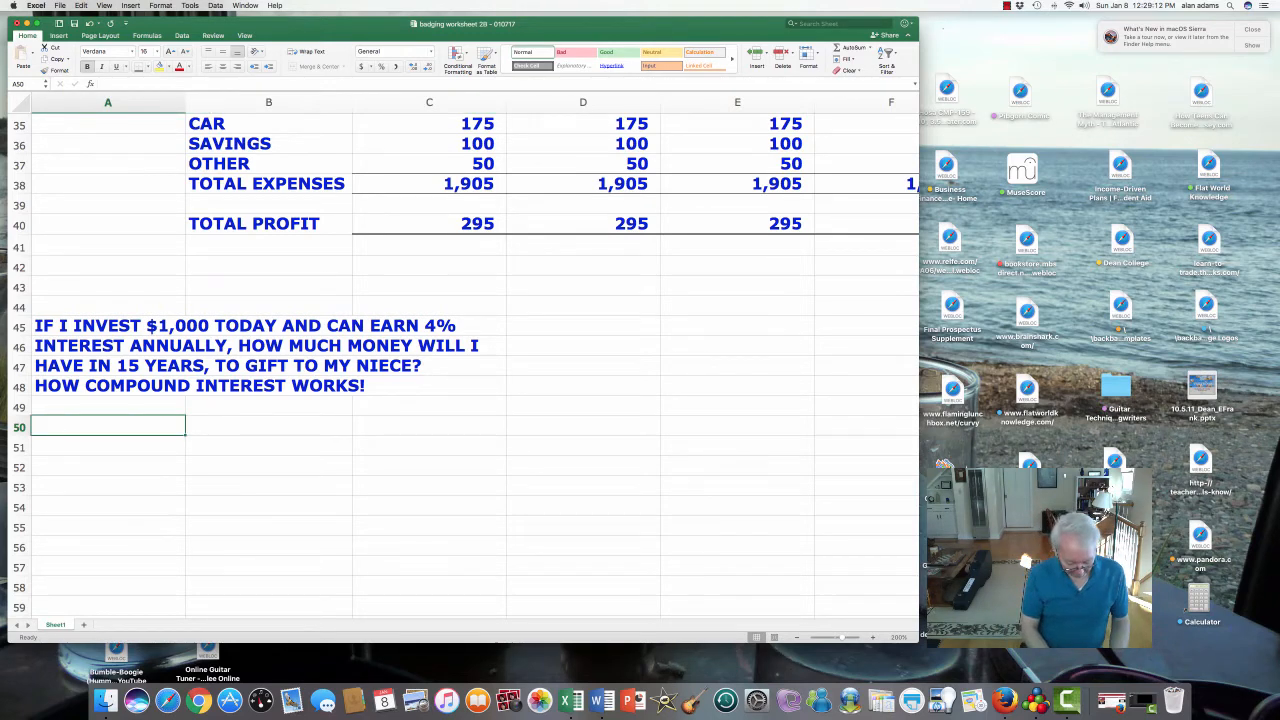
pyautogui.write('YEAR')
pyautogui.press('Tab')
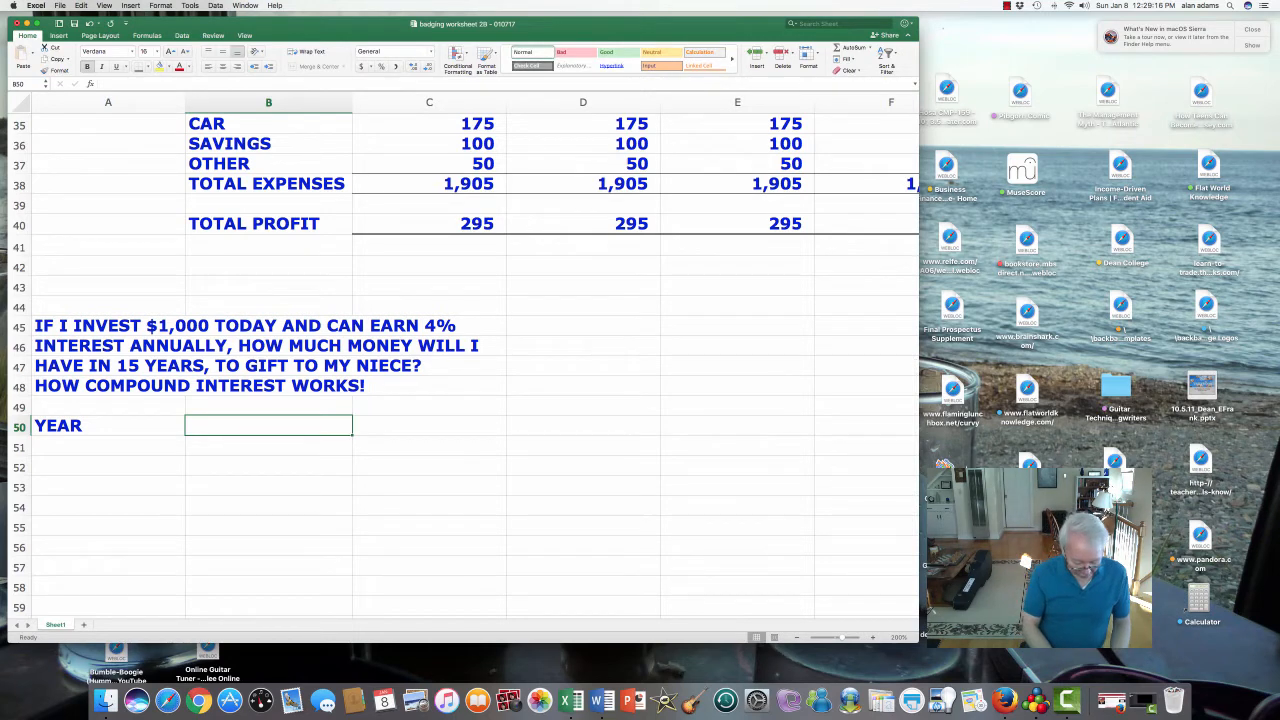
pyautogui.write('INTEREST')
pyautogui.press('Return')
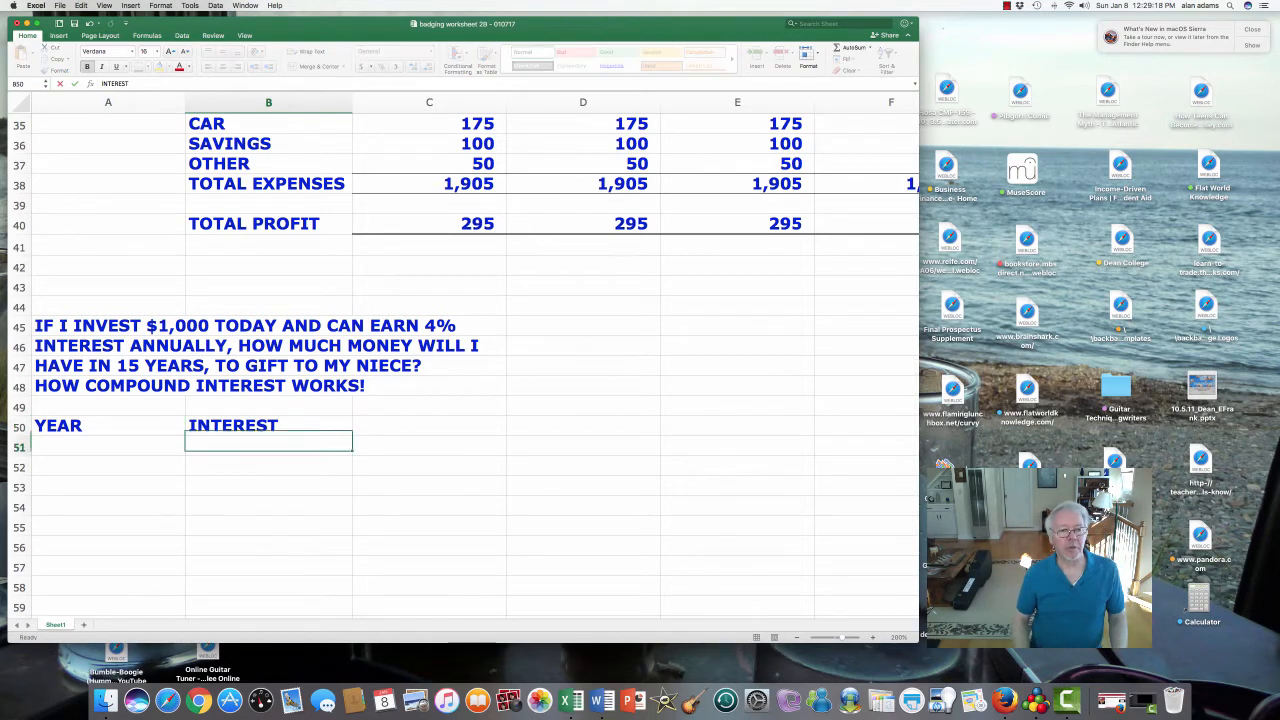
pyautogui.press('Up')
pyautogui.press('Right')
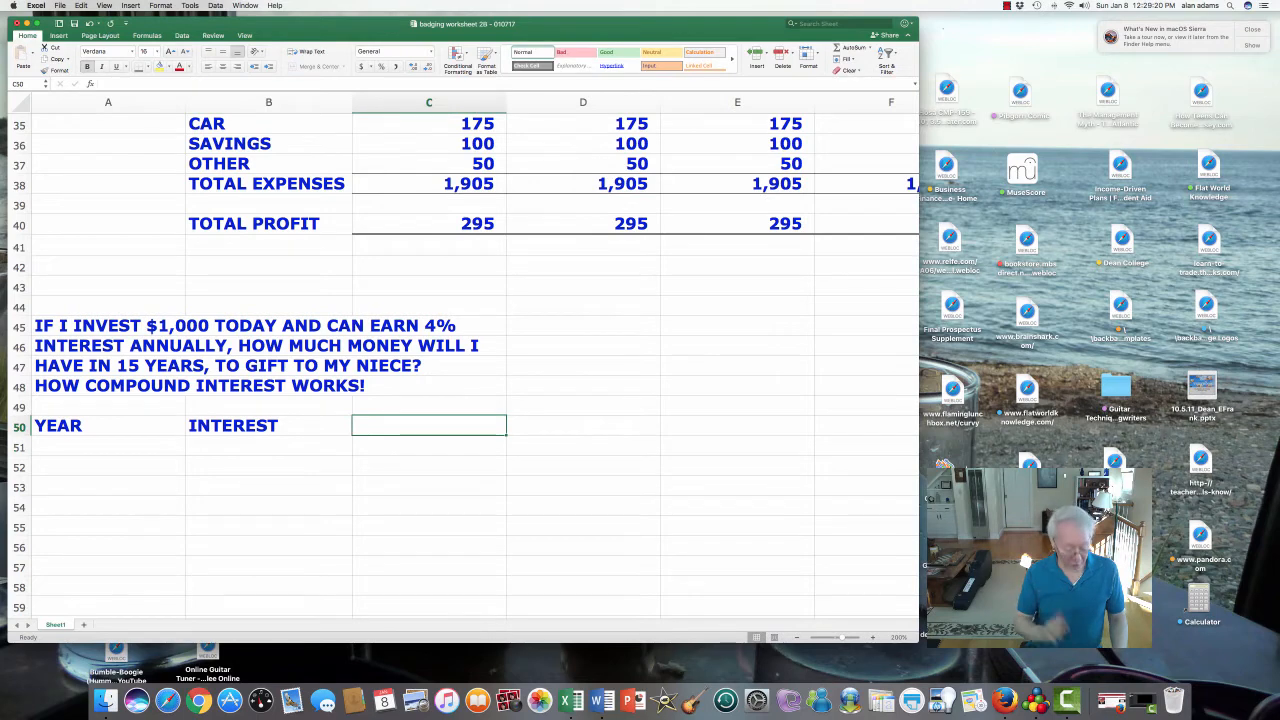
pyautogui.write('BALANC')
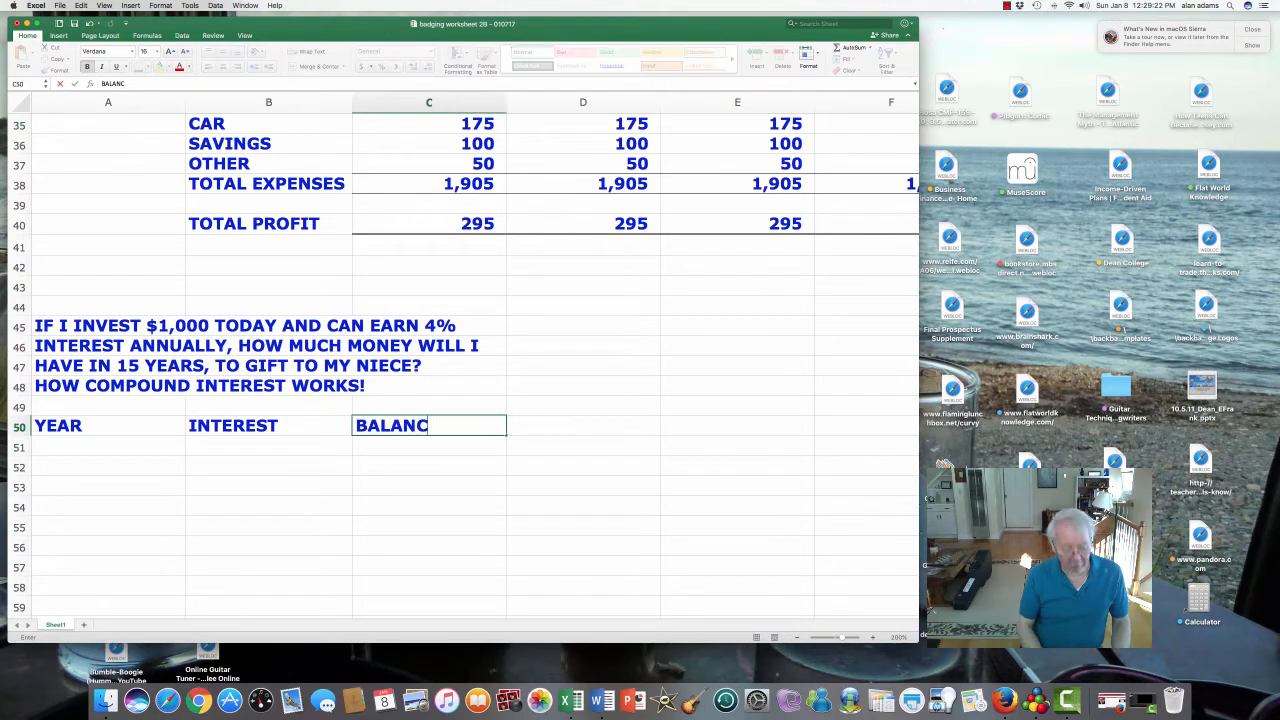
pyautogui.write('E')
pyautogui.press('Return')
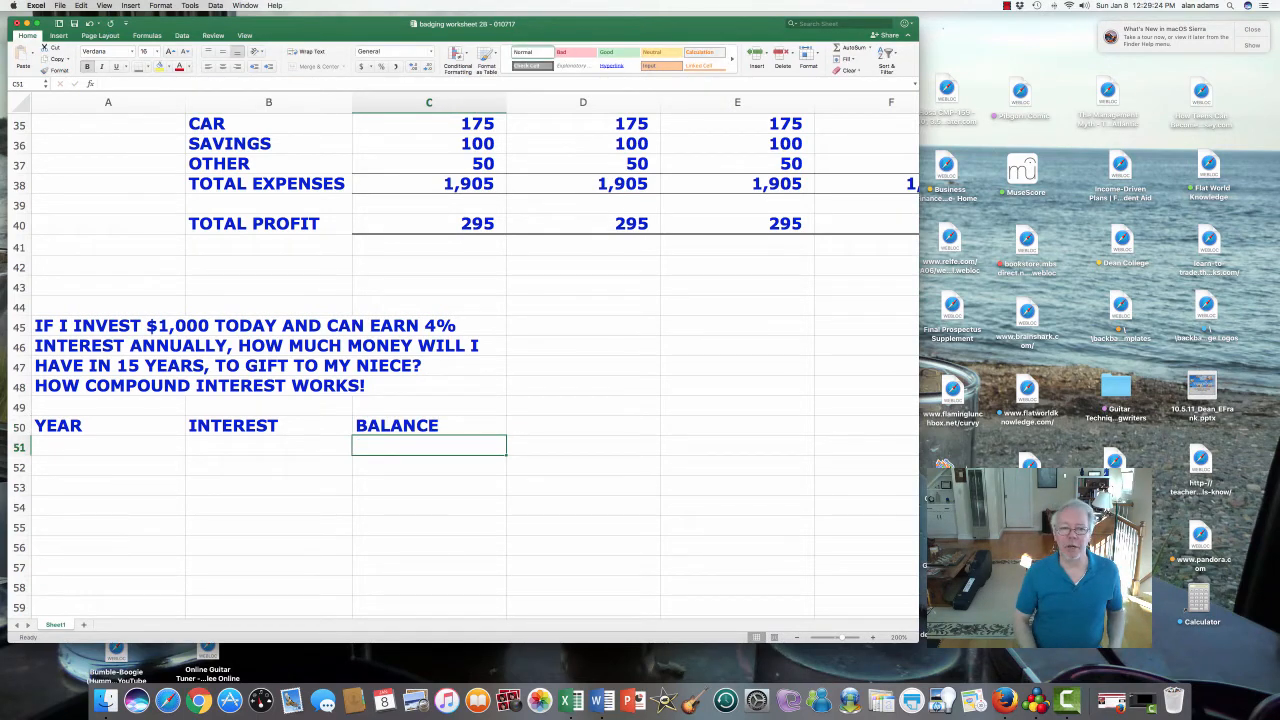
pyautogui.press('Left')
pyautogui.press('Left')
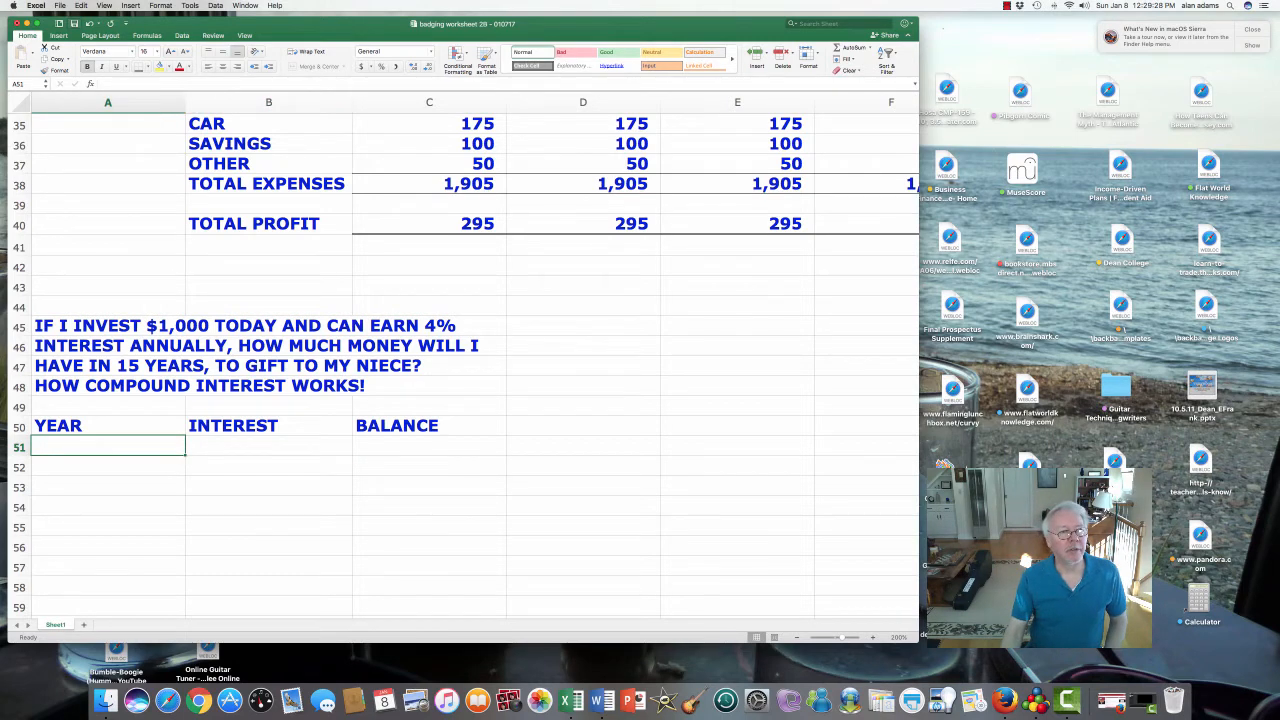
# - Centre and underline the three headings in A50:C50
pyautogui.scroll(-5, 466, 366)
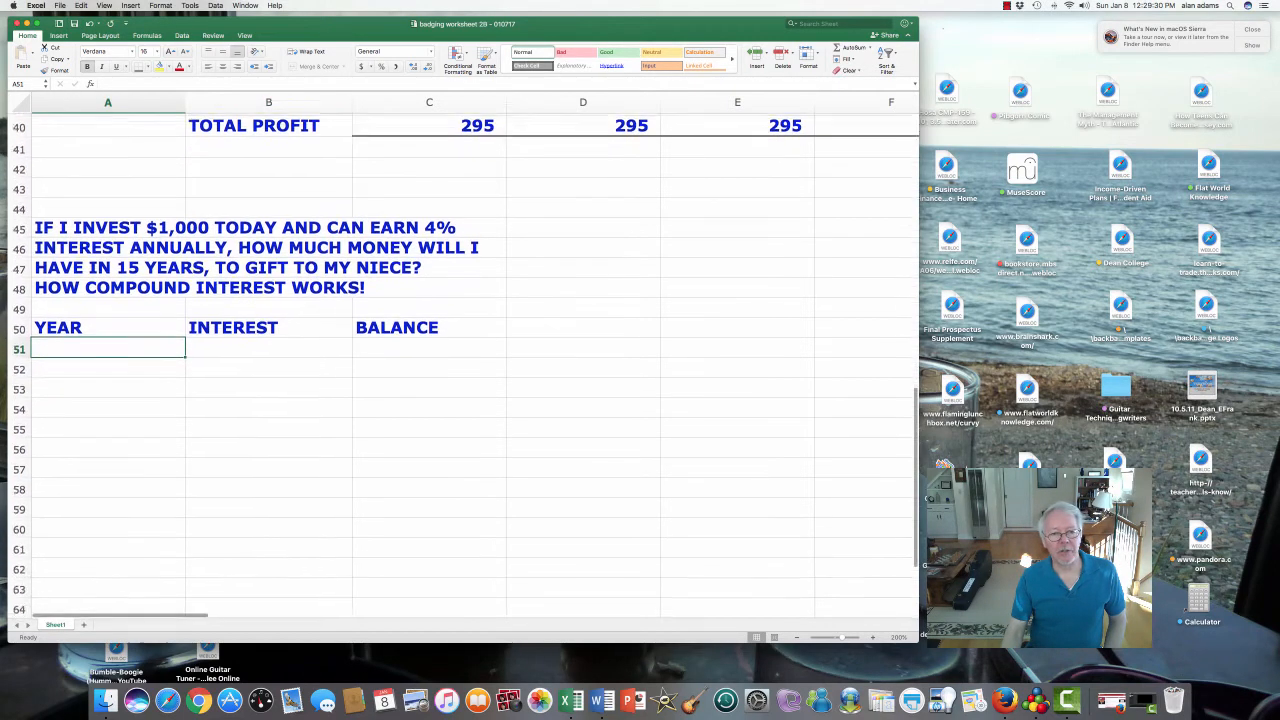
pyautogui.scroll(-1, 466, 366)
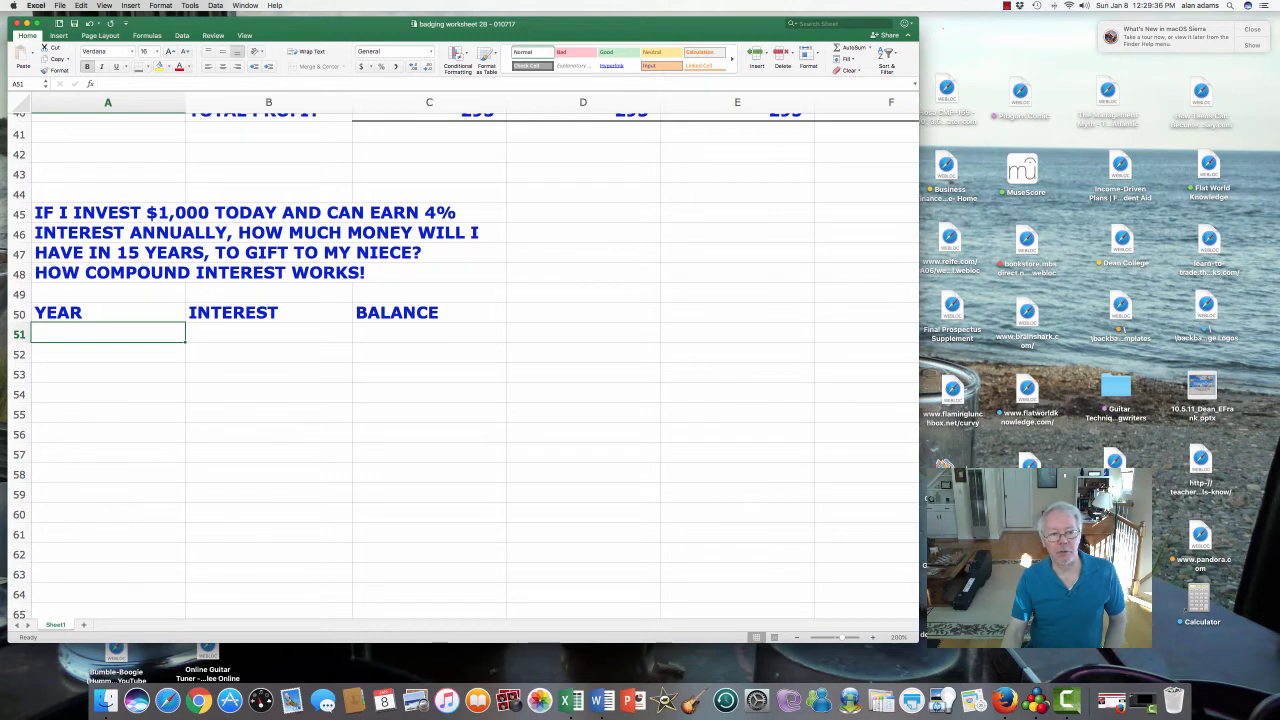
pyautogui.press('Up')
pyautogui.press('Right')
pyautogui.press('Right')
pyautogui.press('Down')
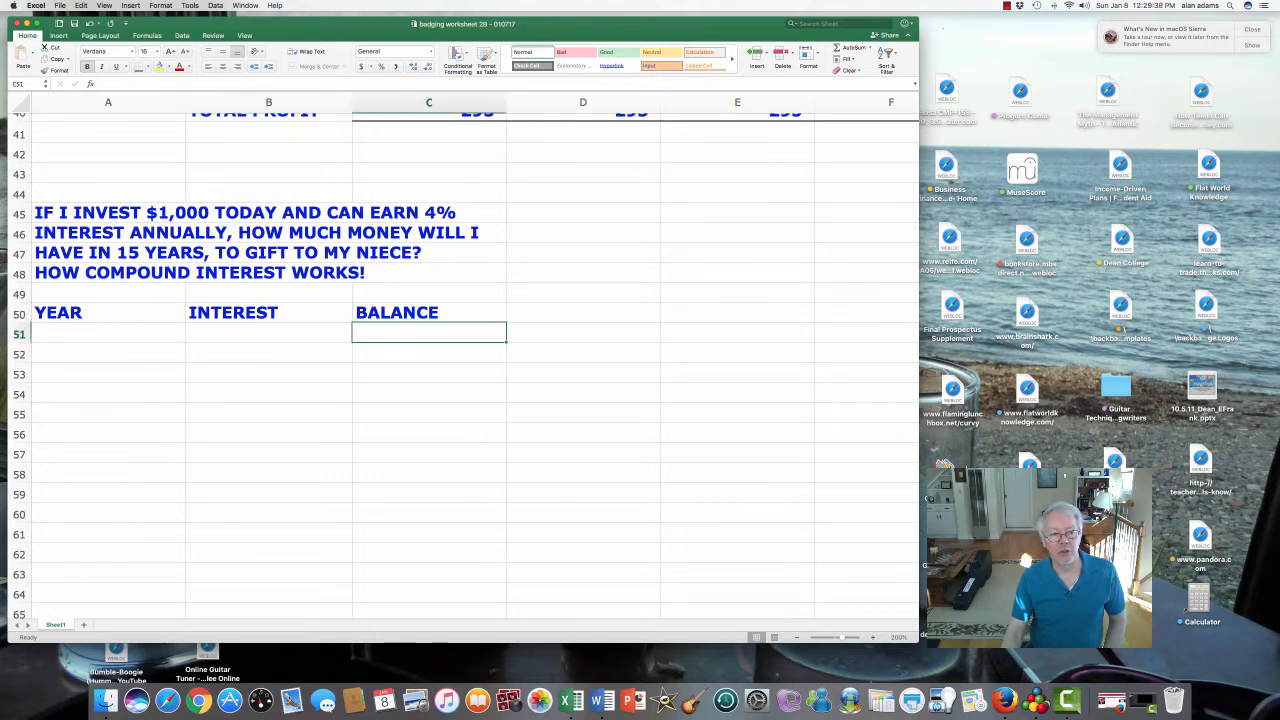
pyautogui.click(108, 313)
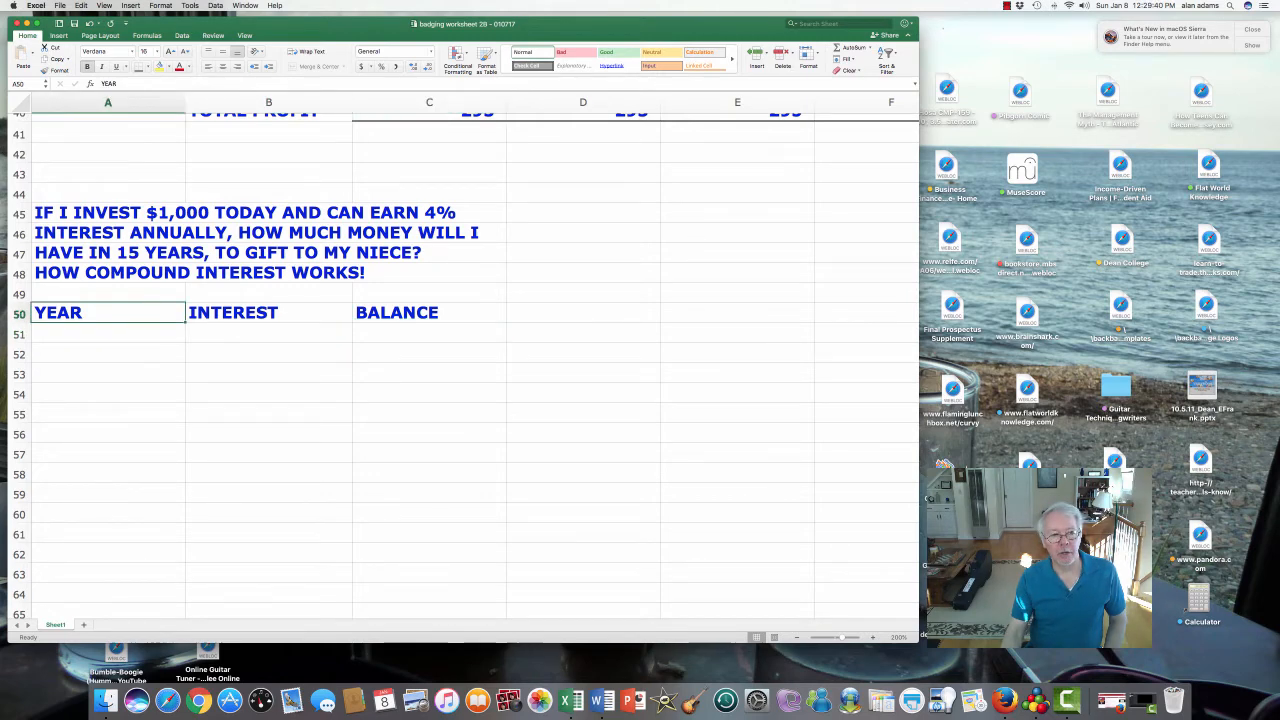
pyautogui.hotkey('shift', 'Right')
pyautogui.hotkey('shift', 'Right')
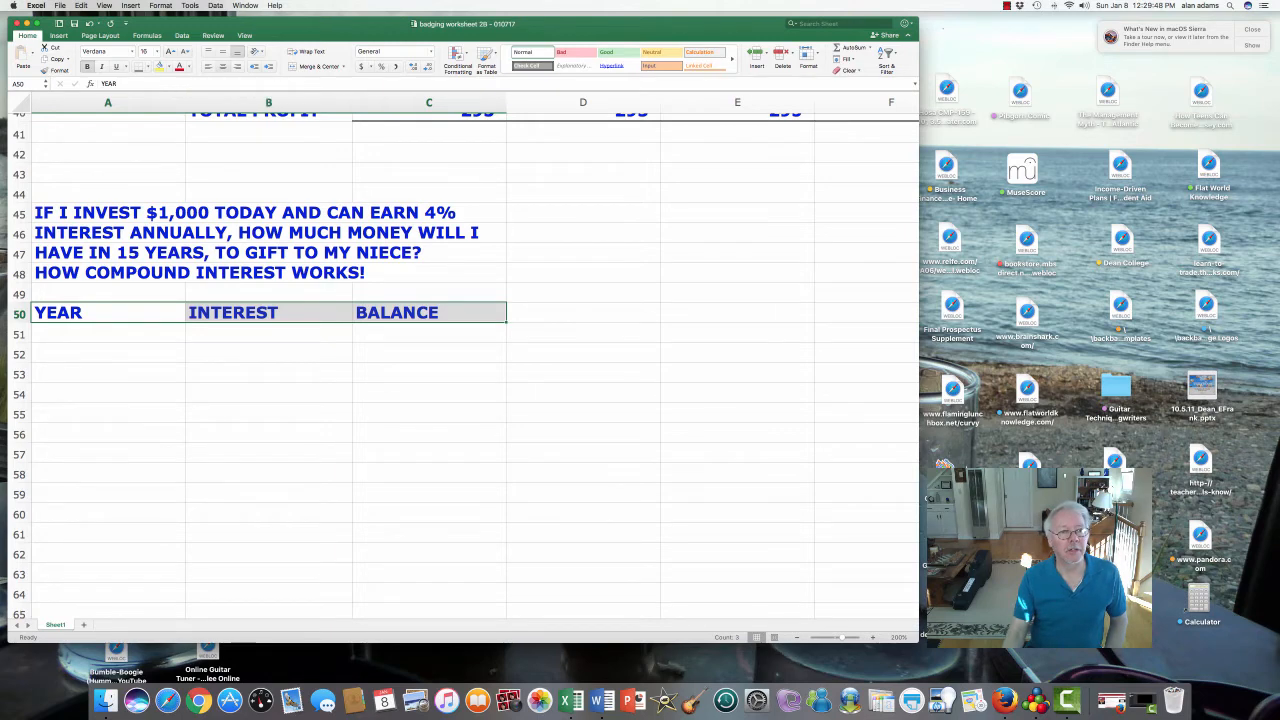
pyautogui.click(222, 66)
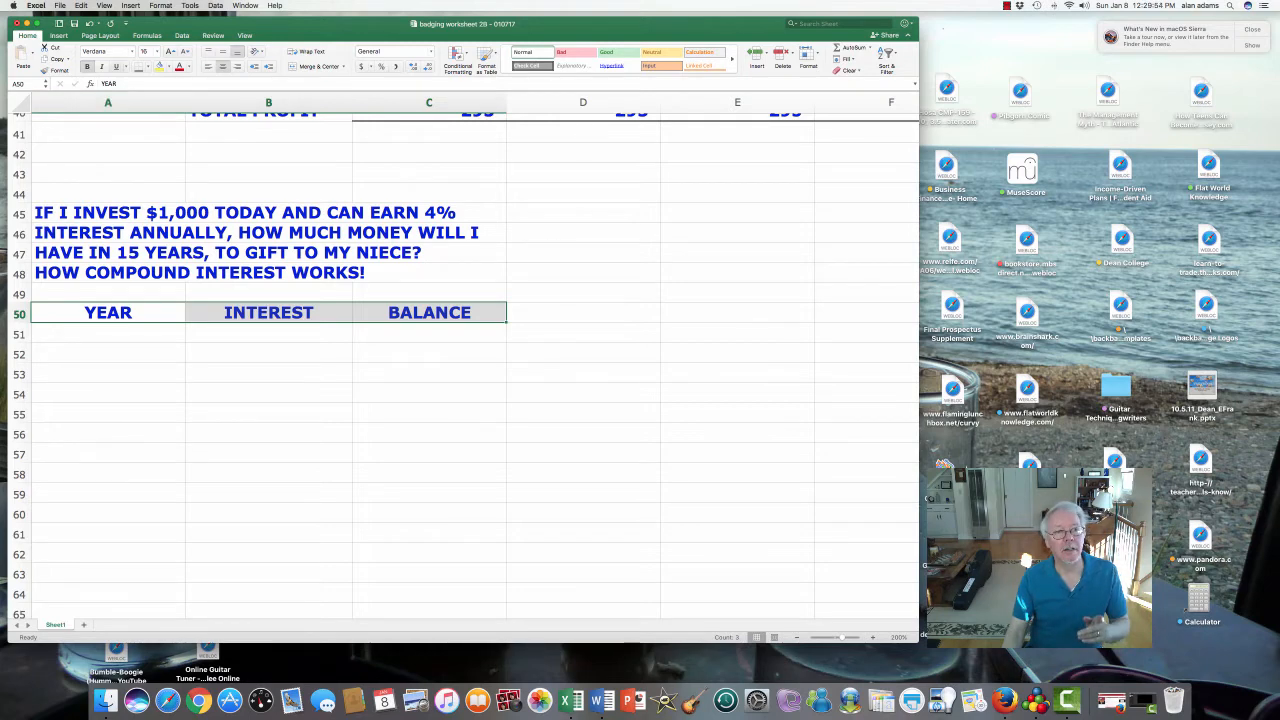
pyautogui.press('super+u')
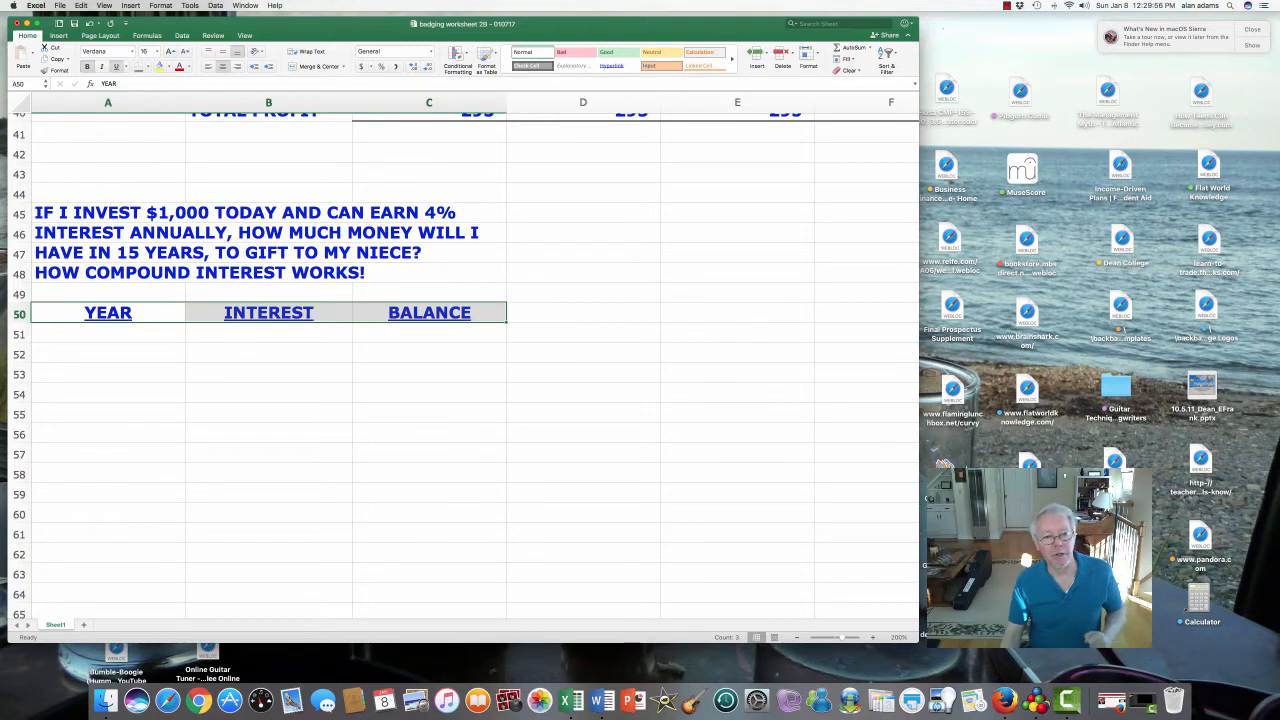
pyautogui.click(108, 354)
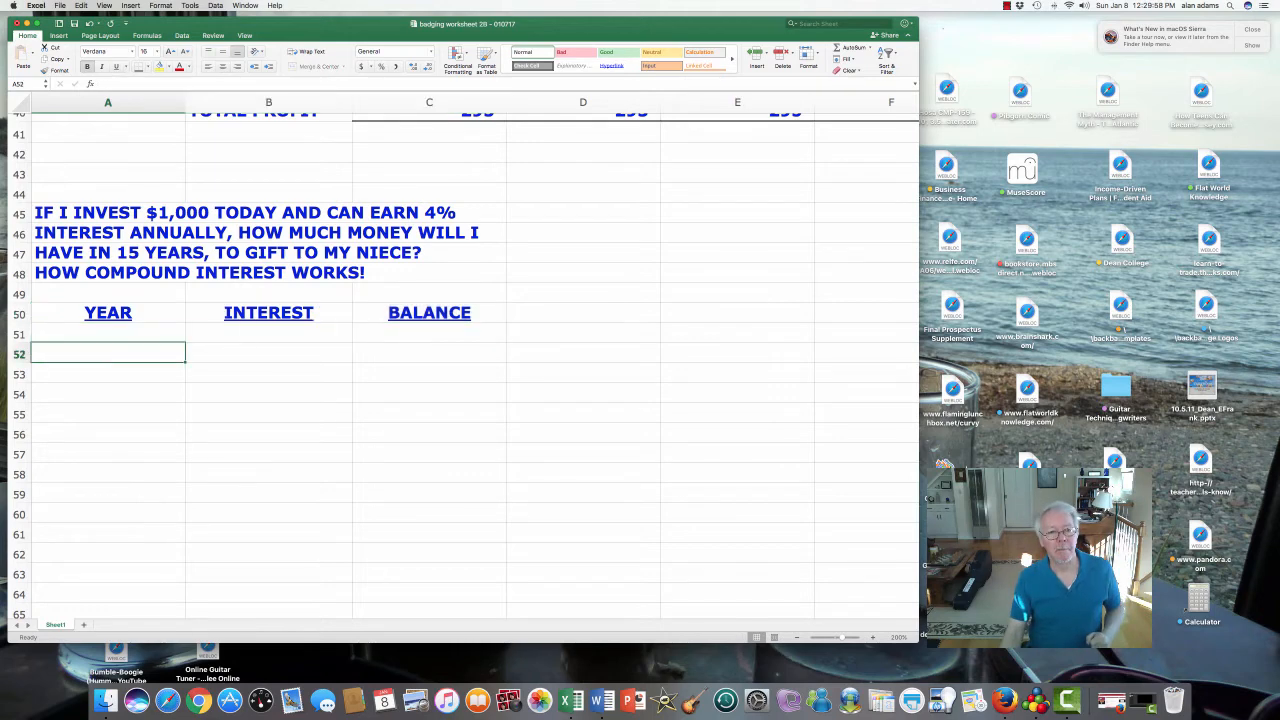
# - Enter a 1000 starting balance in C51 and type years 1–7 down from A52
pyautogui.click(429, 334)
pyautogui.write('1000')
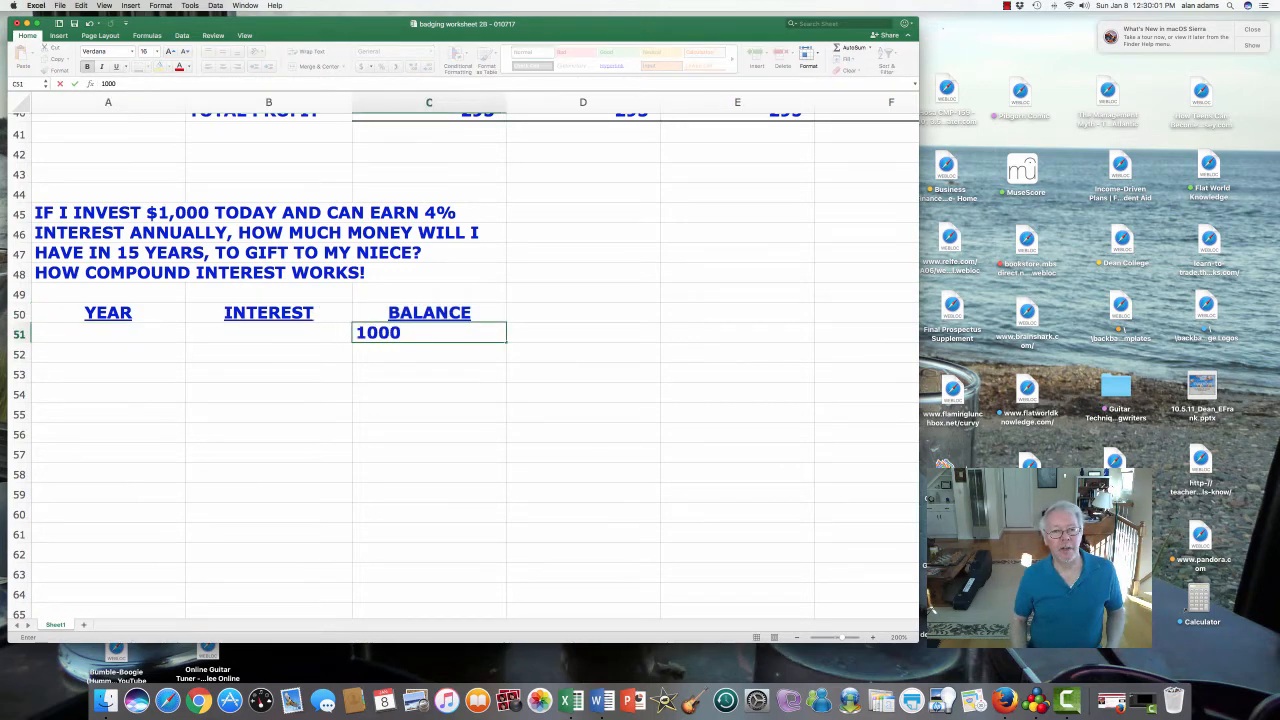
pyautogui.press('Return')
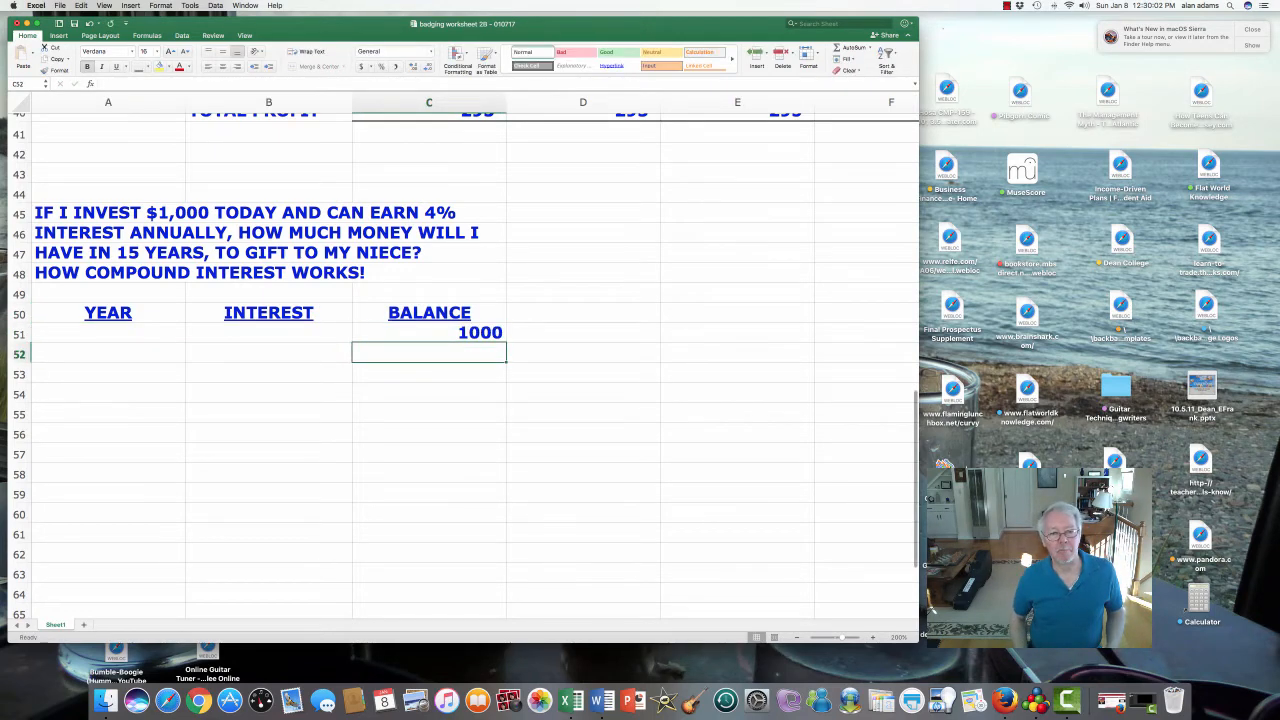
pyautogui.click(108, 353)
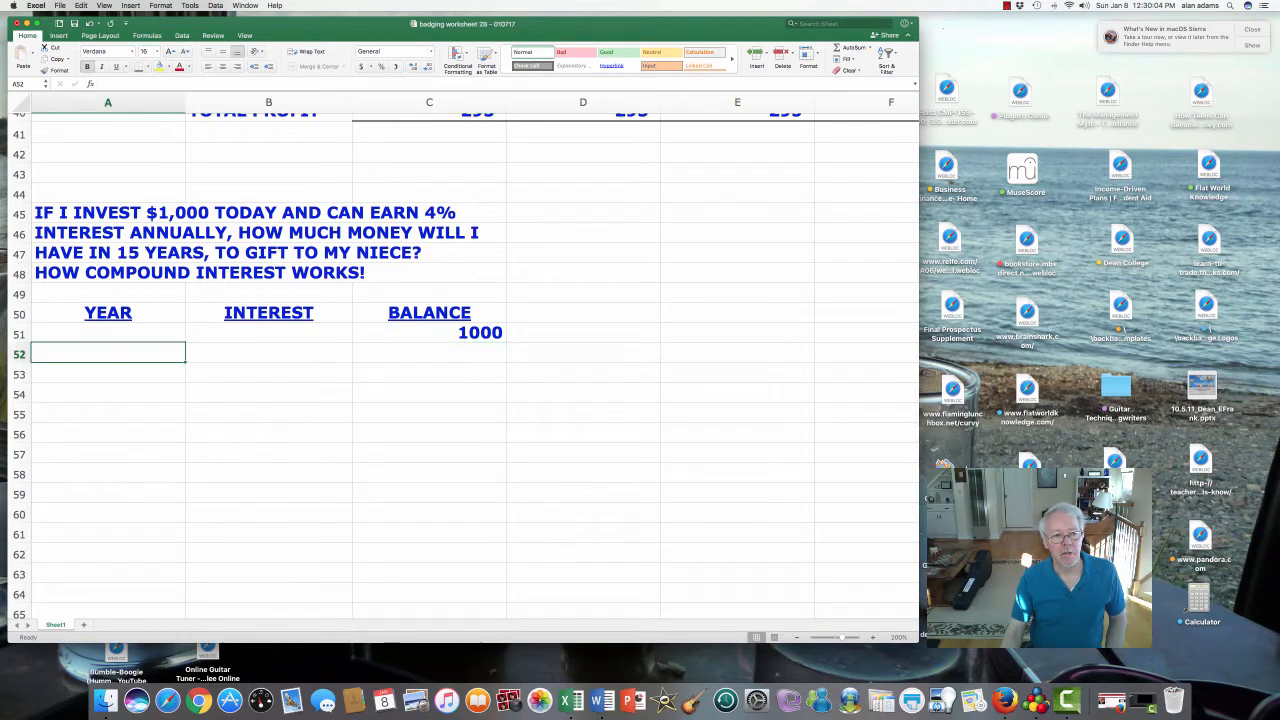
pyautogui.write('1')
pyautogui.press('Return')
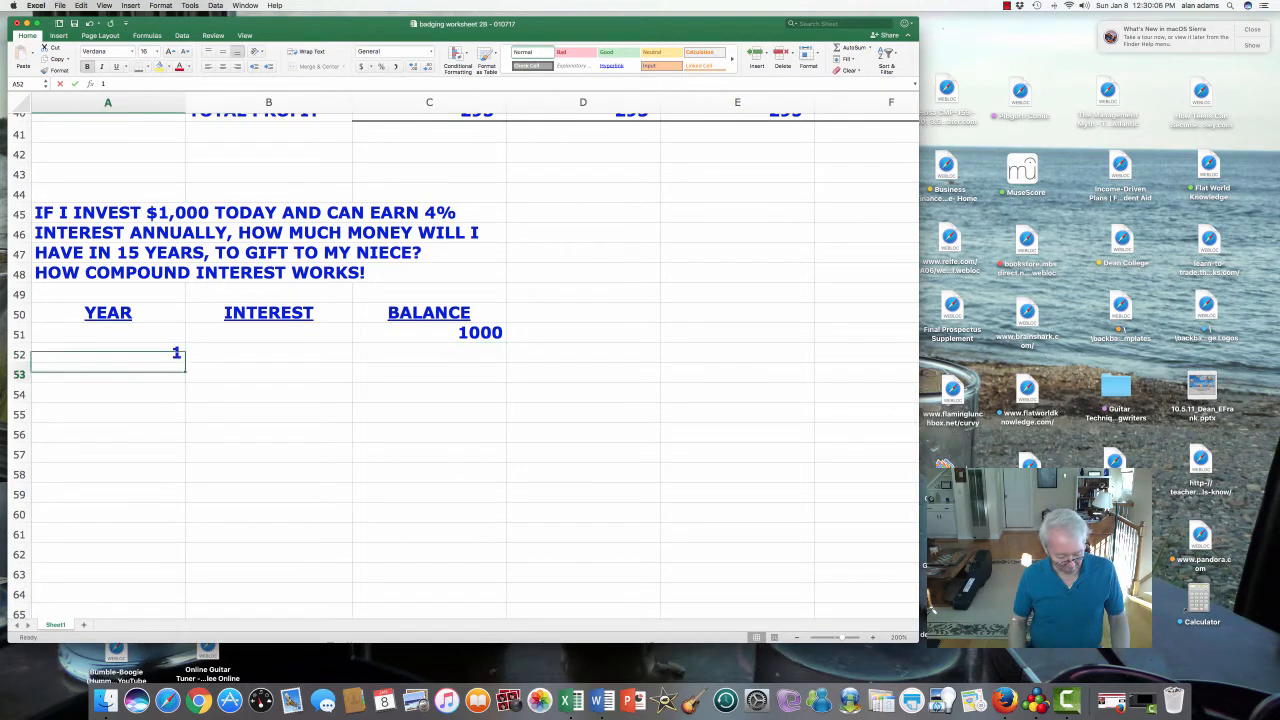
pyautogui.write('2')
pyautogui.press('Return')
pyautogui.write('3')
pyautogui.press('Return')
pyautogui.write('4')
pyautogui.press('Return')
pyautogui.write('5')
pyautogui.press('Return')
pyautogui.write('6')
pyautogui.press('Return')
pyautogui.write('7')
pyautogui.press('Return')
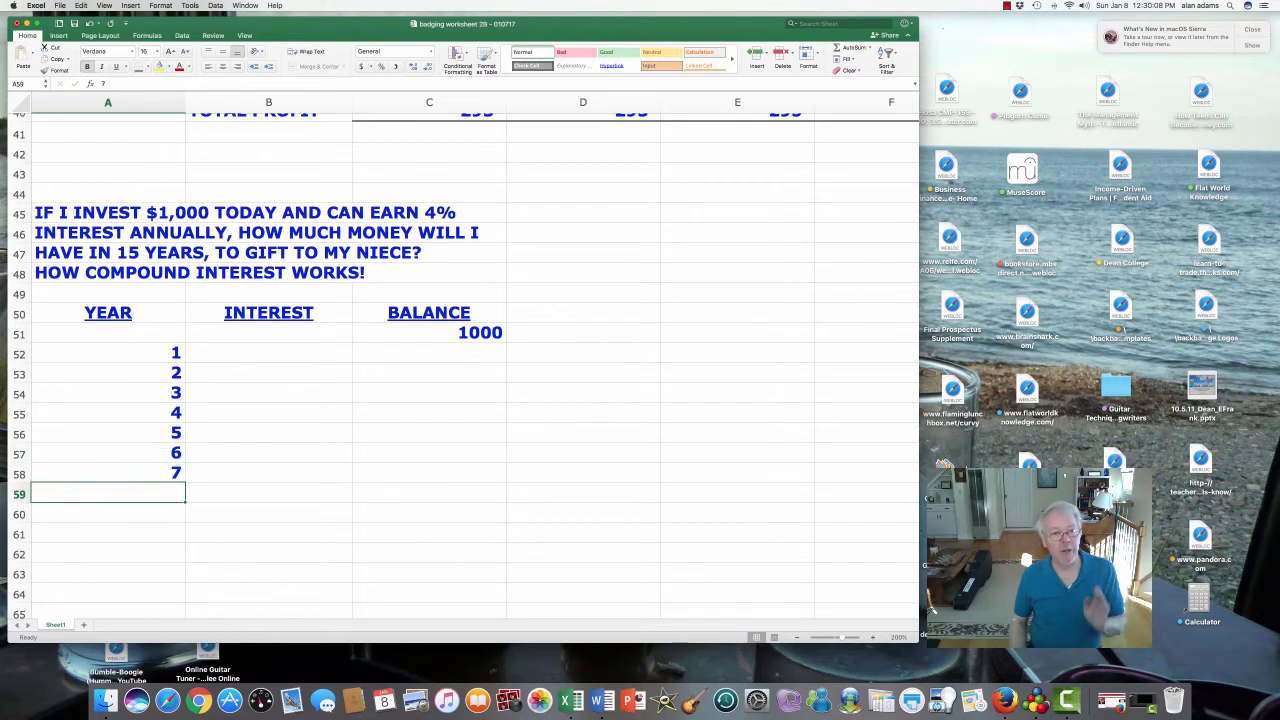
pyautogui.press('Up')
pyautogui.press('Up')
pyautogui.press('Up')
pyautogui.press('Up')
pyautogui.press('Up')
pyautogui.press('Up')
pyautogui.press('Up')
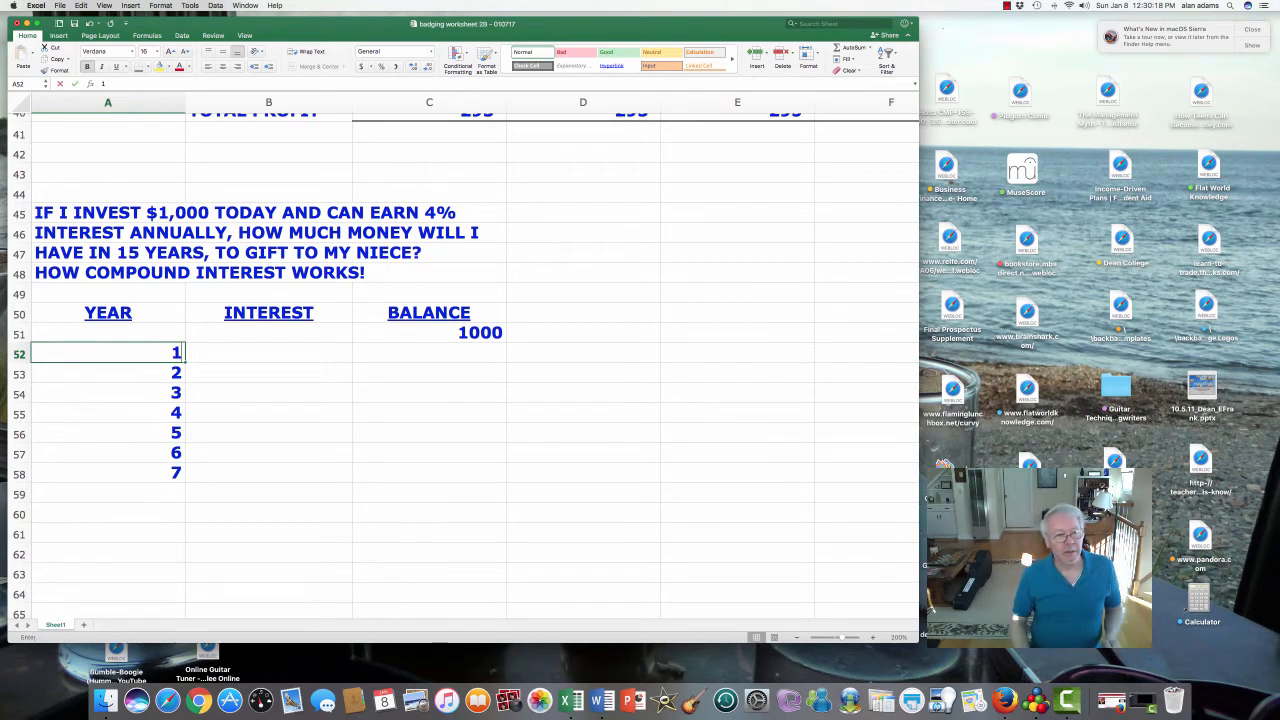
# - Replace year 2 in A53 with the formula =+A52+1
pyautogui.press('Down')
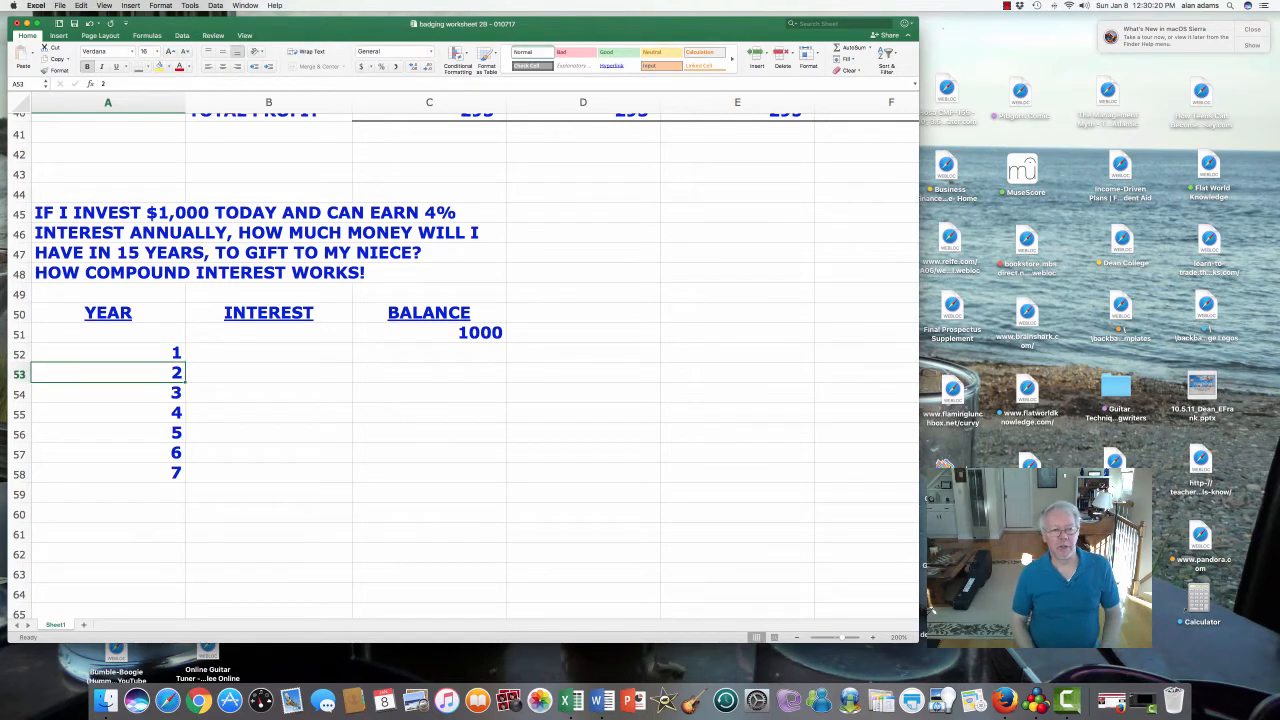
pyautogui.write('+')
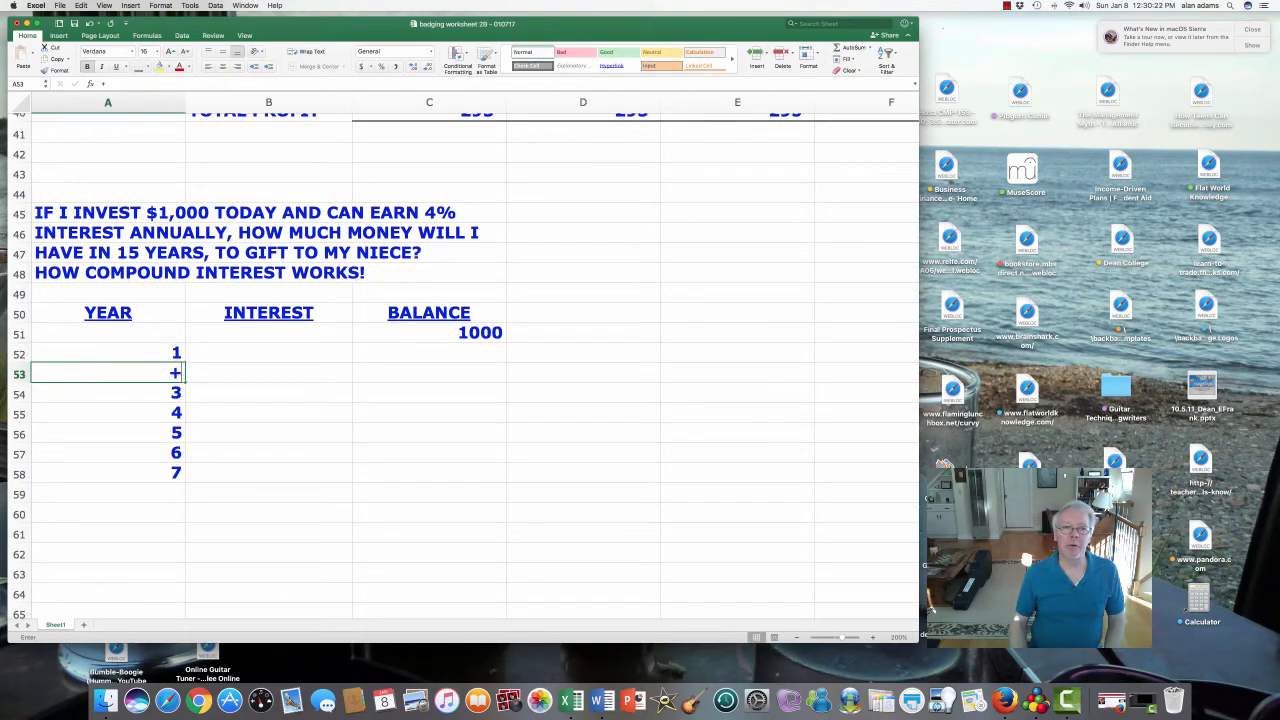
pyautogui.press('Up')
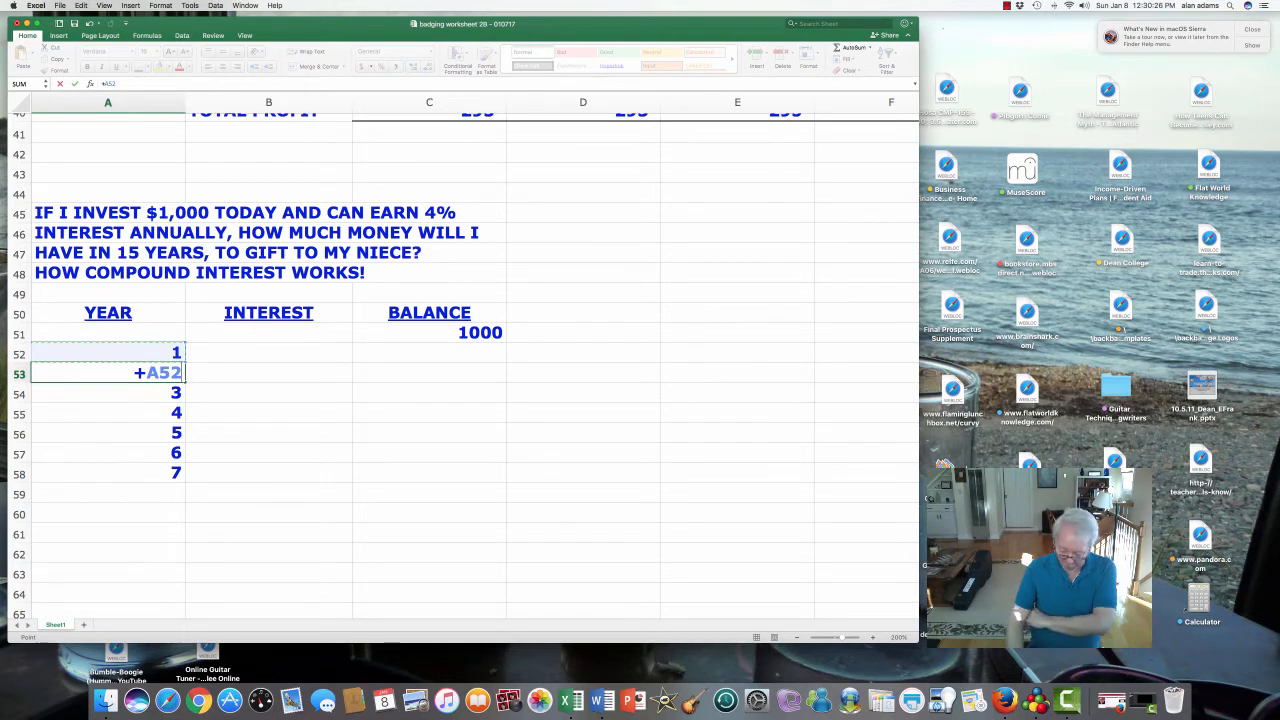
pyautogui.write('+1')
pyautogui.press('Return')
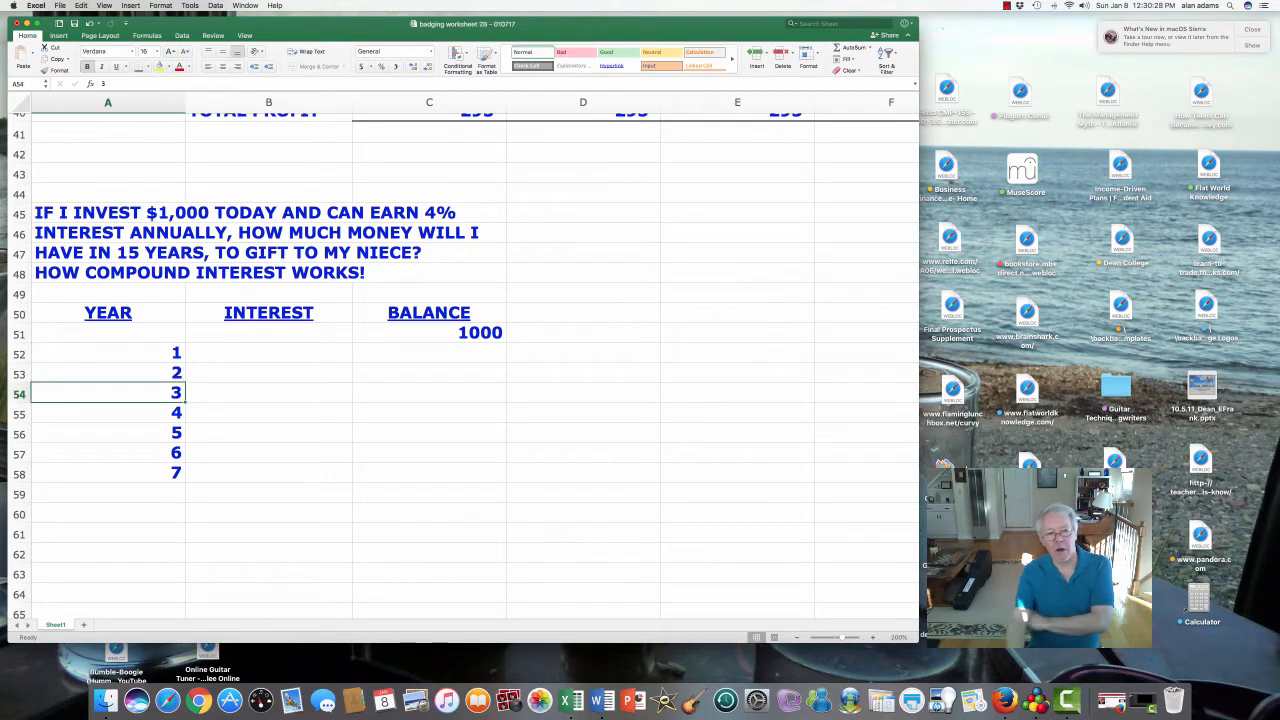
# - Fill the year formula down so A52:A66 counts years 1 through 15
pyautogui.click(108, 373)
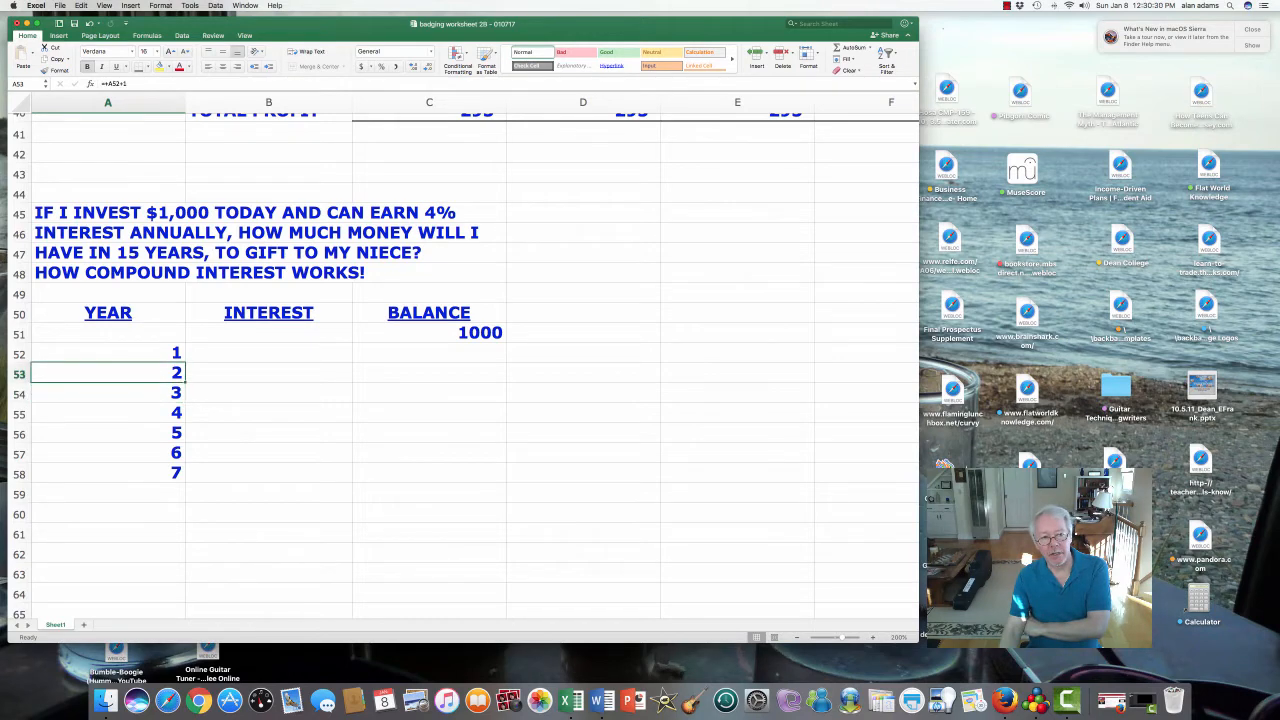
pyautogui.moveTo(185, 382); pyautogui.dragTo(185, 602)
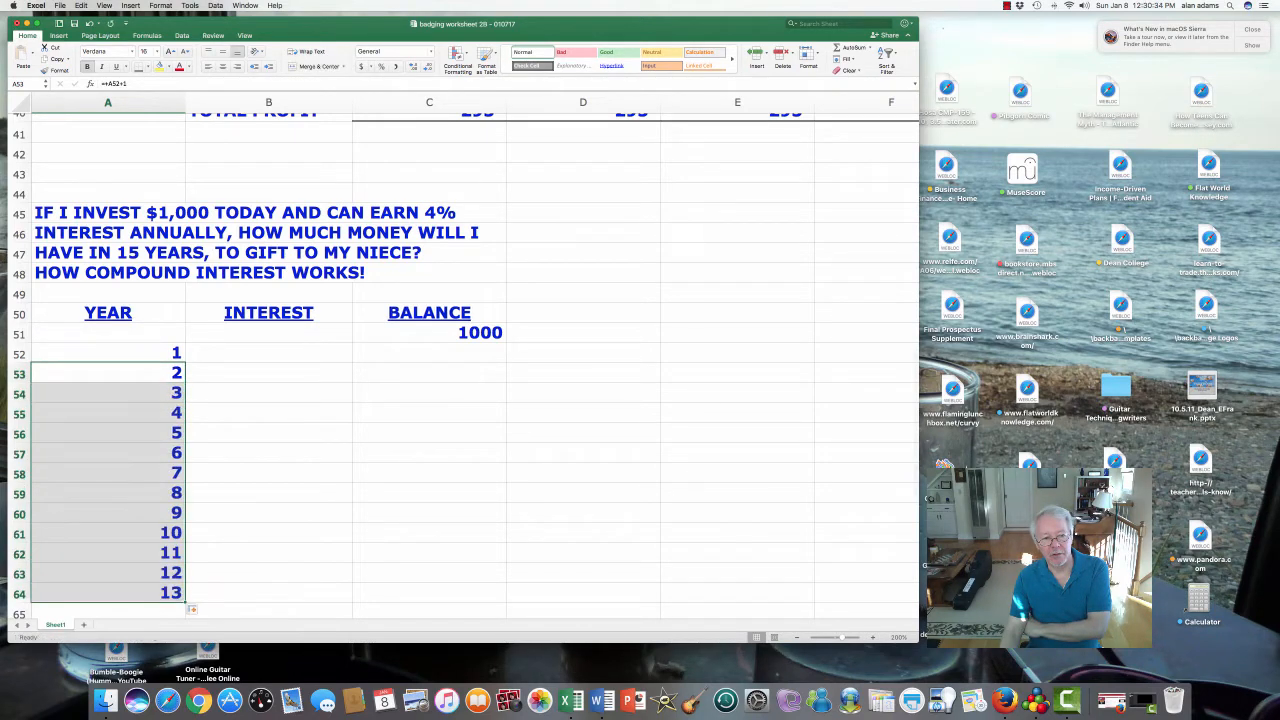
pyautogui.scroll(-3, 185, 560)
pyautogui.moveTo(110, 535); pyautogui.dragTo(110, 535)
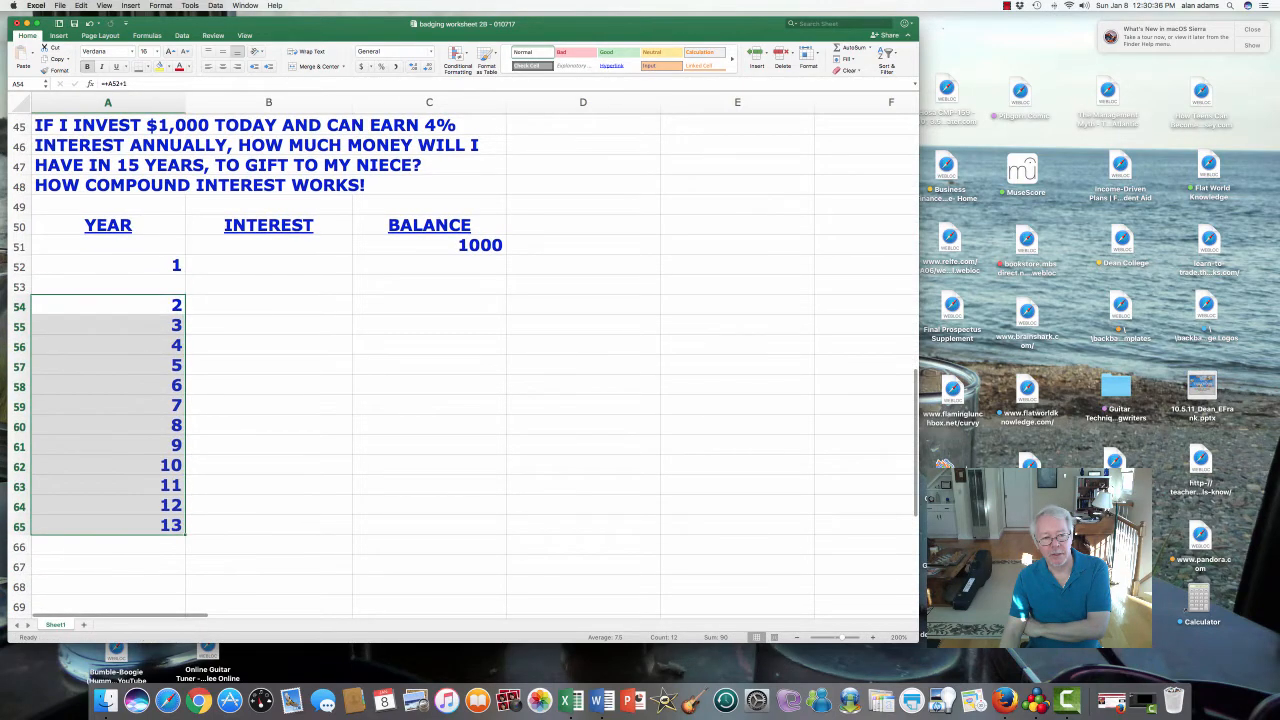
pyautogui.click(108, 525)
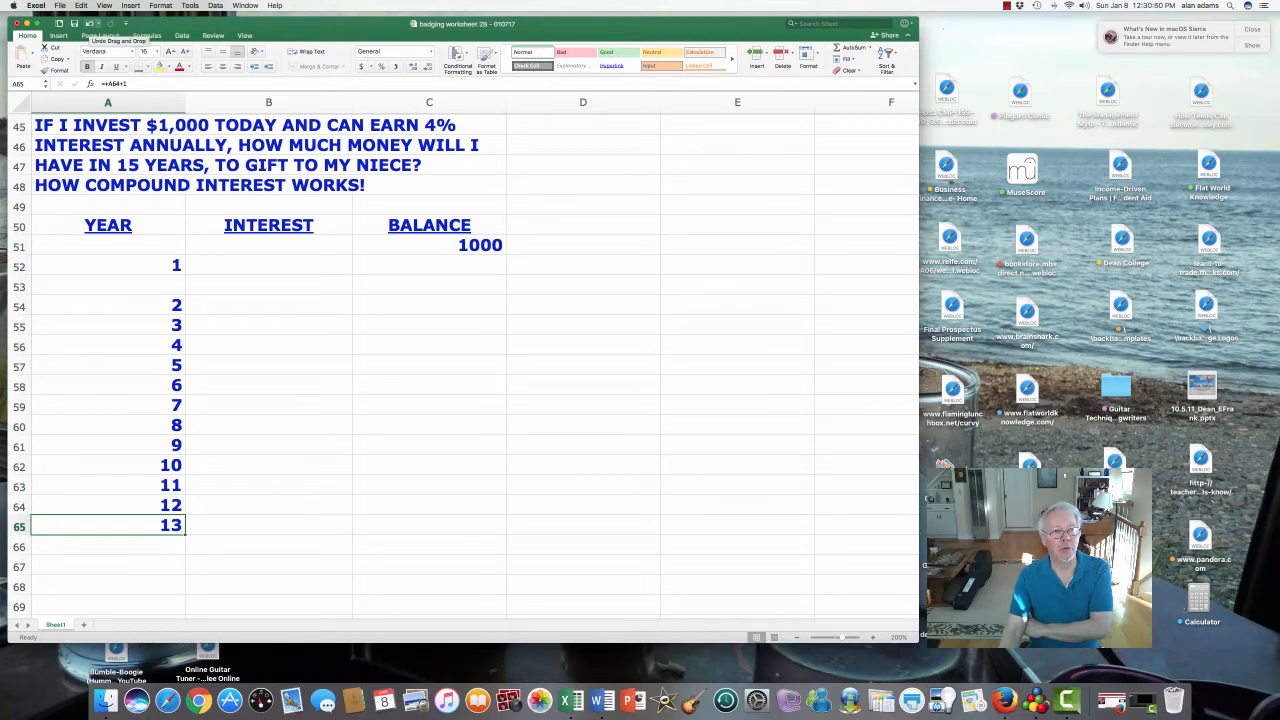
pyautogui.click(96, 23)
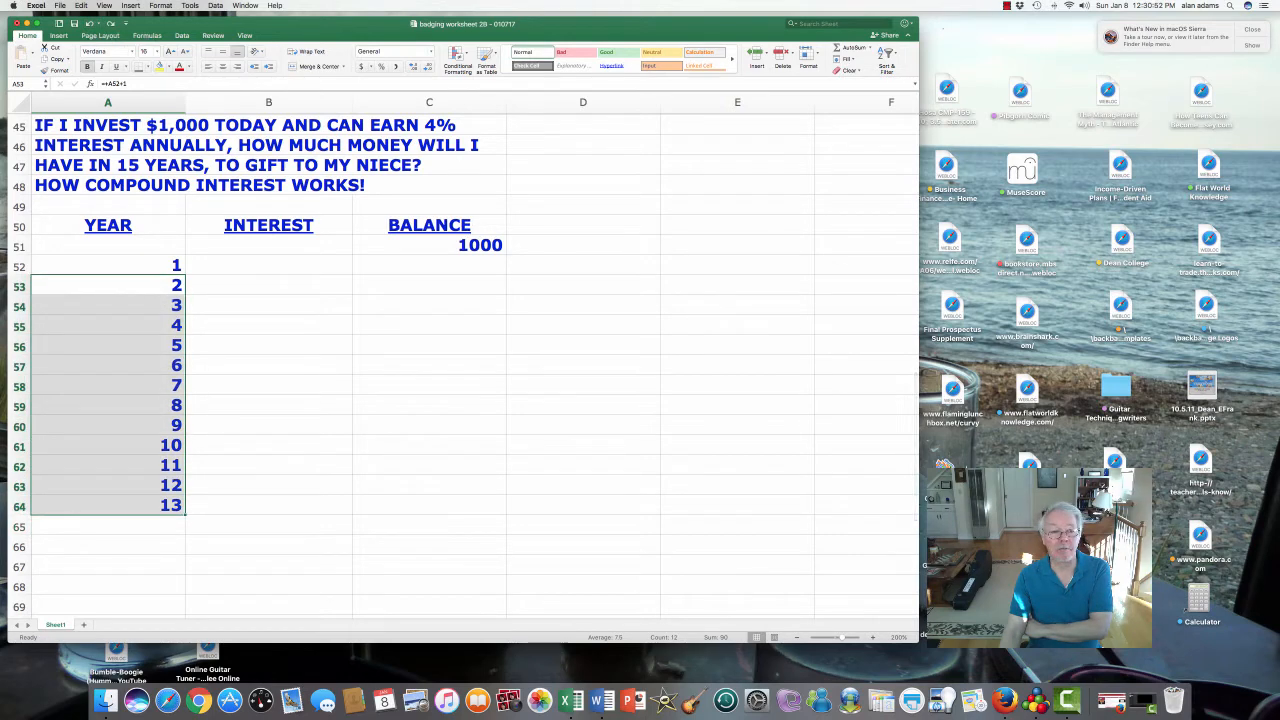
pyautogui.click(108, 505)
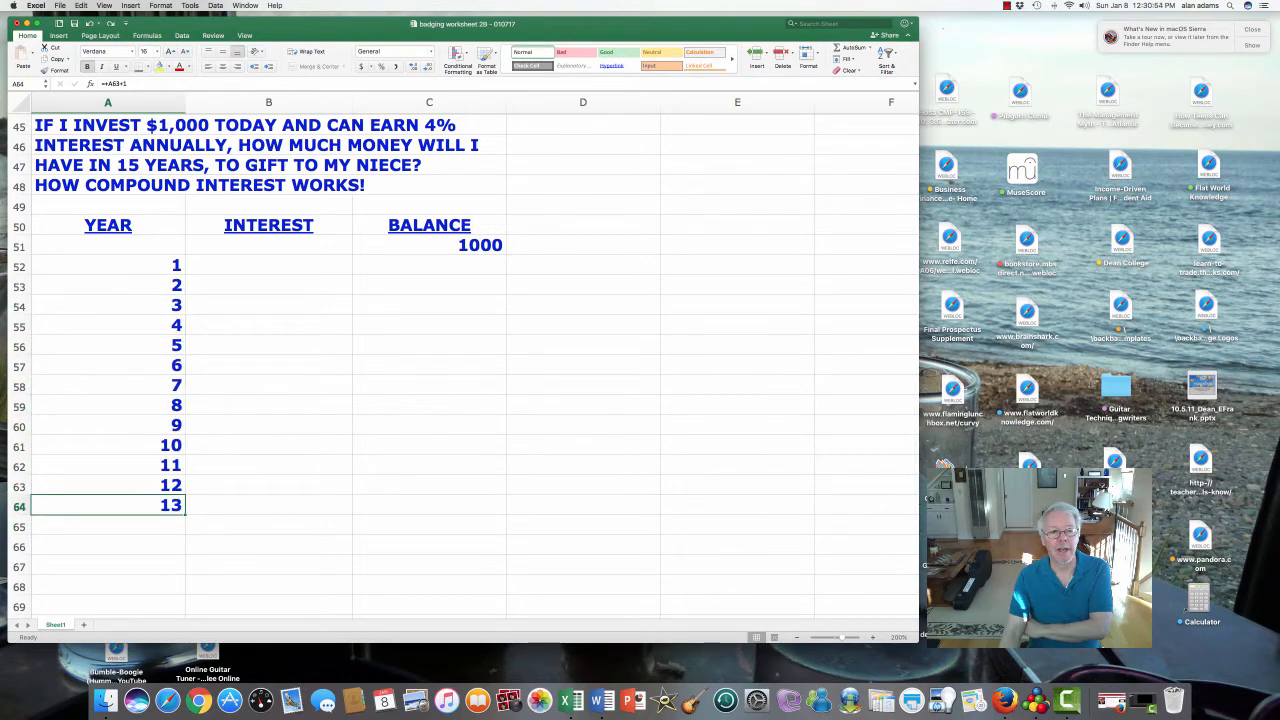
pyautogui.moveTo(185, 515); pyautogui.dragTo(185, 550)
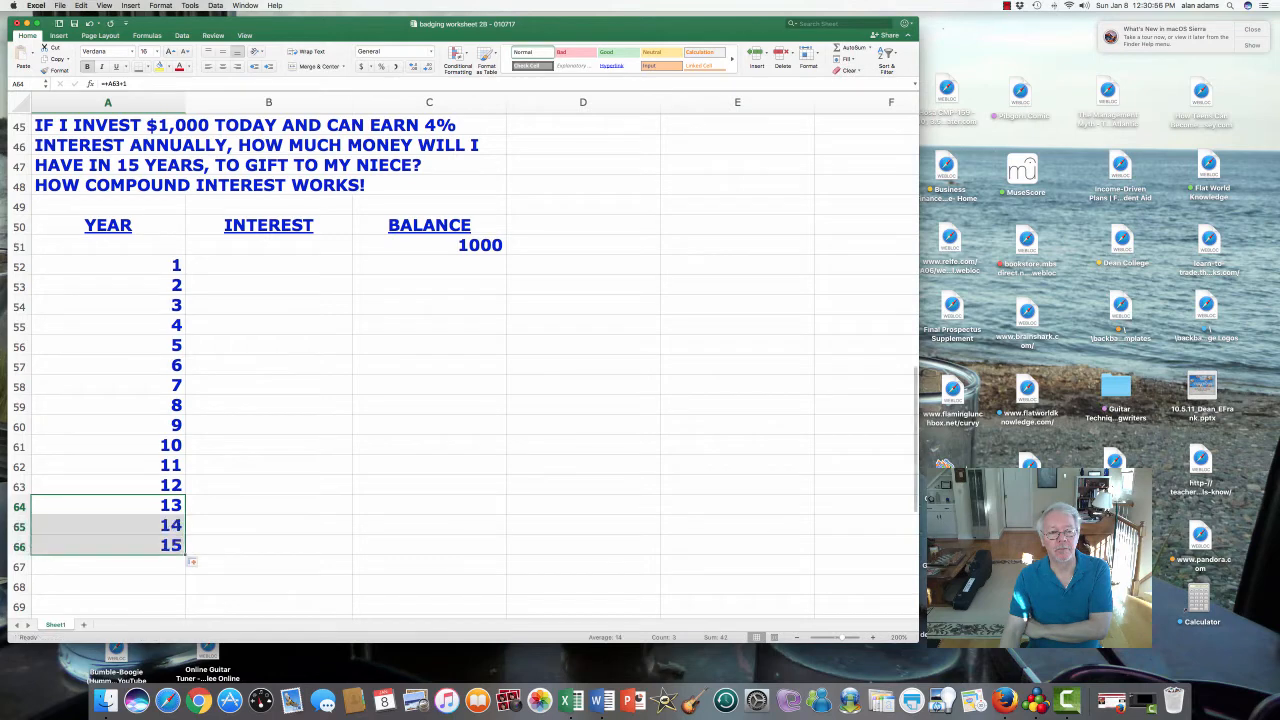
pyautogui.scroll(-2, 465, 365)
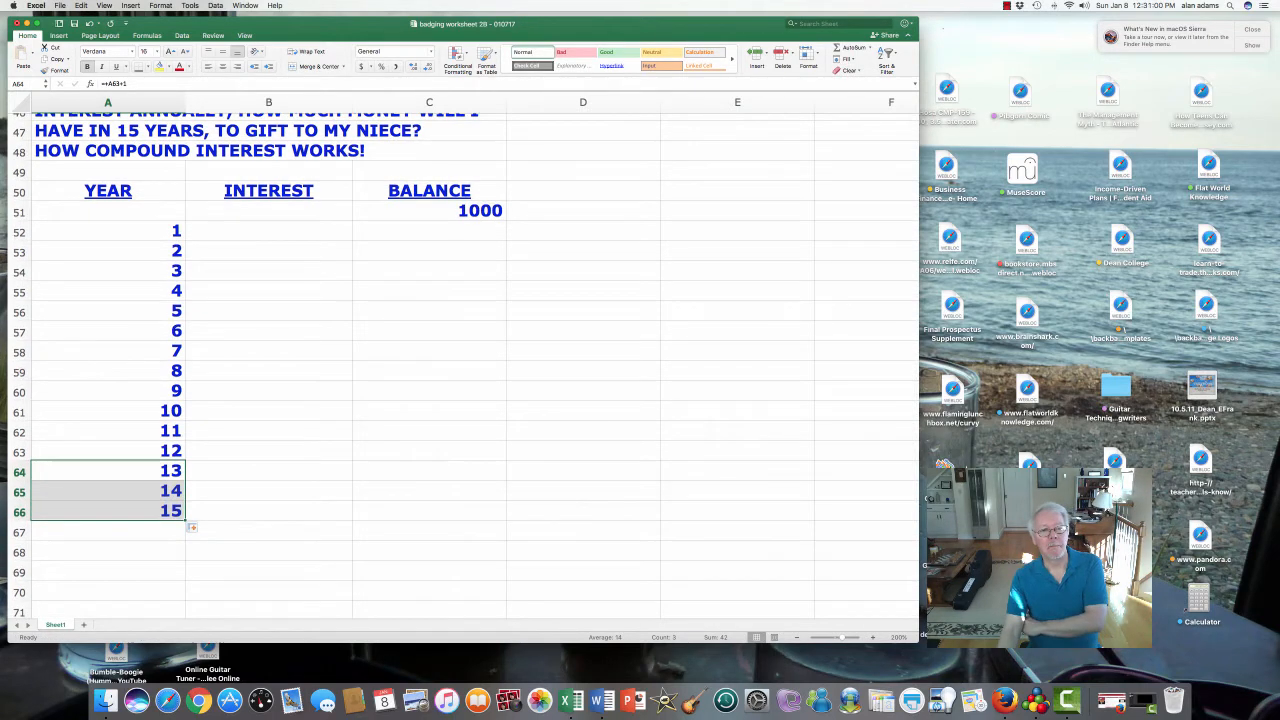
pyautogui.click(108, 551)
# - Type TOTAL in A68 and select the INTEREST and BALANCE cells B51:C68
pyautogui.write('TOTAL')
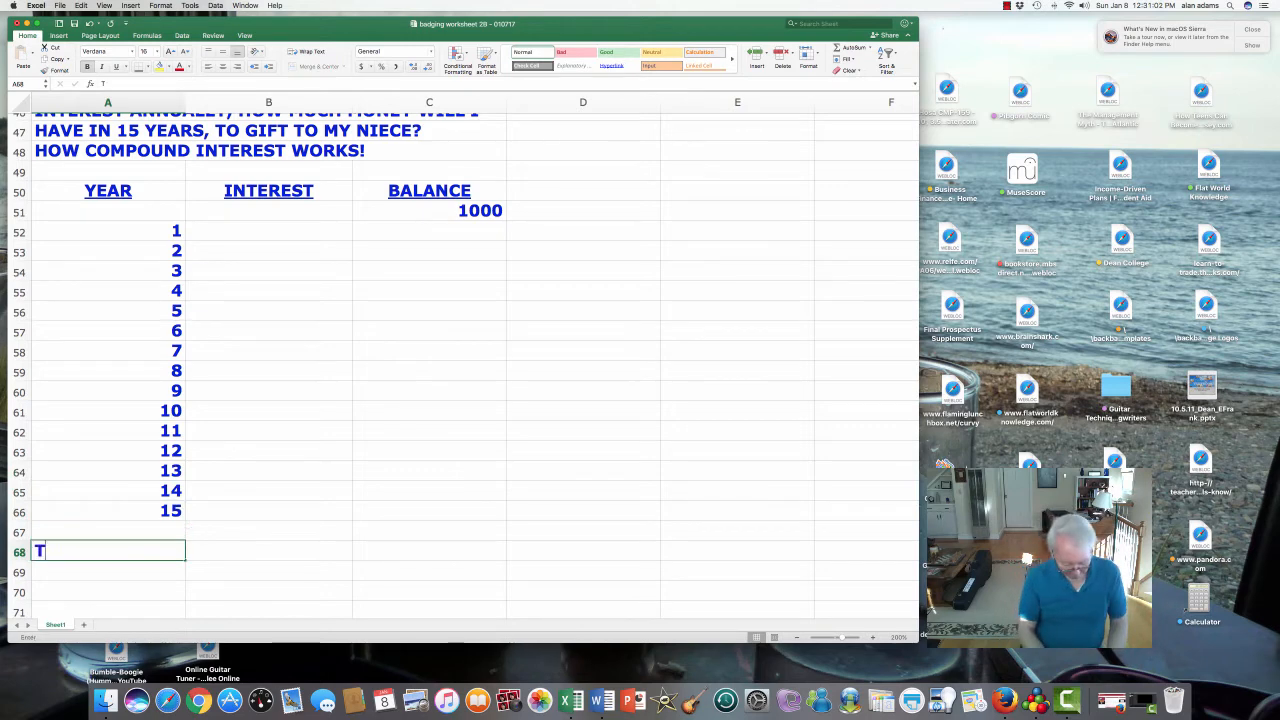
pyautogui.press('Return')
pyautogui.press('Up')
pyautogui.press('Up')
pyautogui.press('Up')
pyautogui.press('Up')
pyautogui.press('Up')
pyautogui.press('Up')
pyautogui.press('Up')
pyautogui.press('Up')
pyautogui.press('Up')
pyautogui.press('Up')
pyautogui.press('Up')
pyautogui.press('Up')
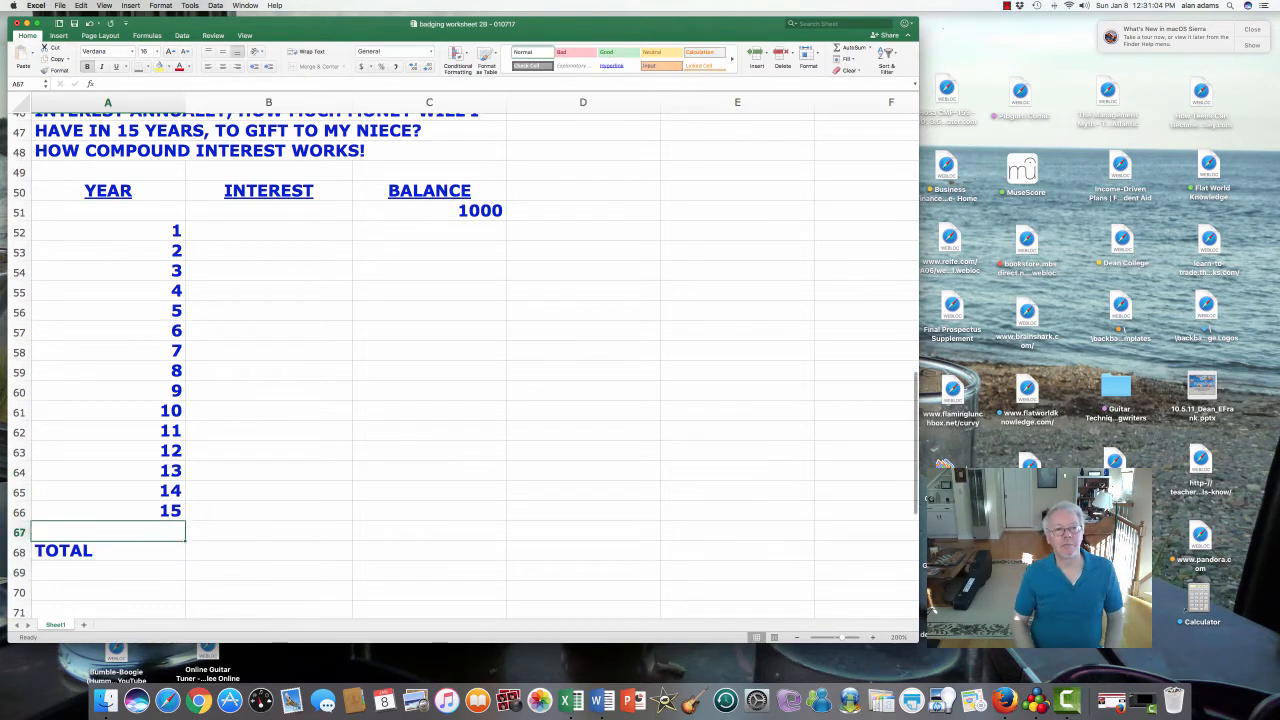
pyautogui.press('Up')
pyautogui.press('Up')
pyautogui.press('Up')
pyautogui.press('Up')
pyautogui.press('Up')
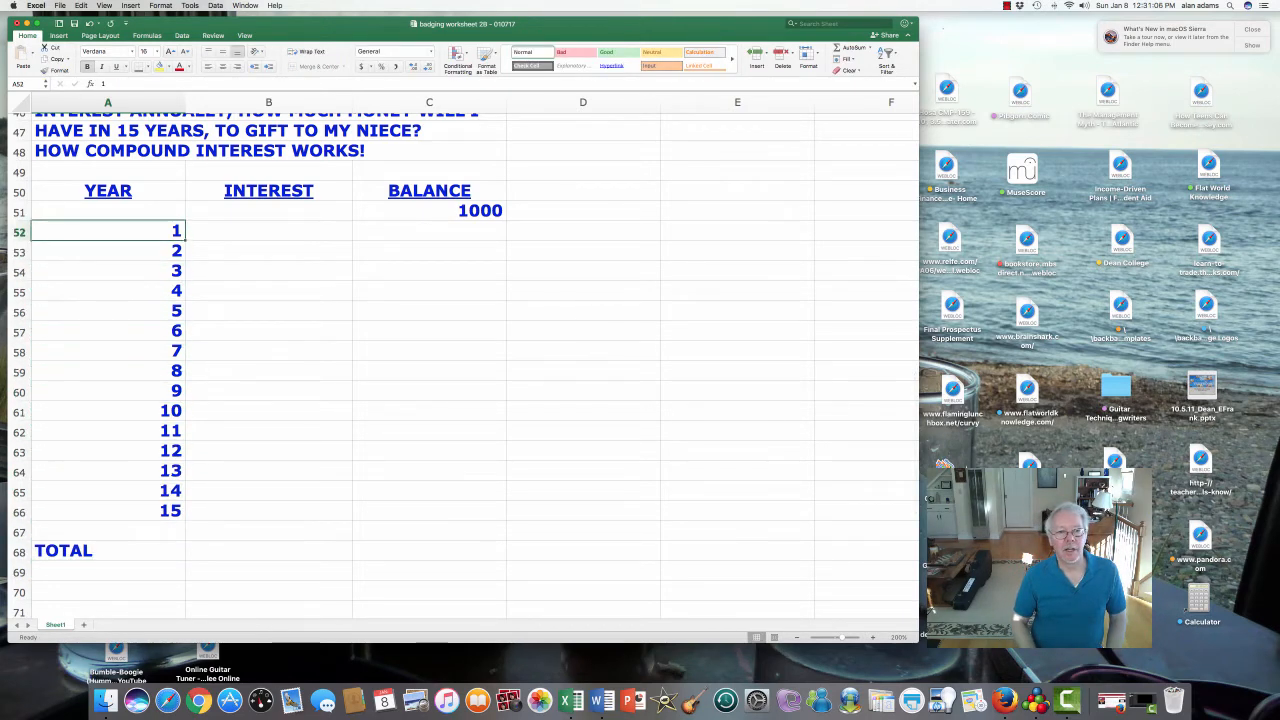
pyautogui.press('Down')
pyautogui.click(268, 230)
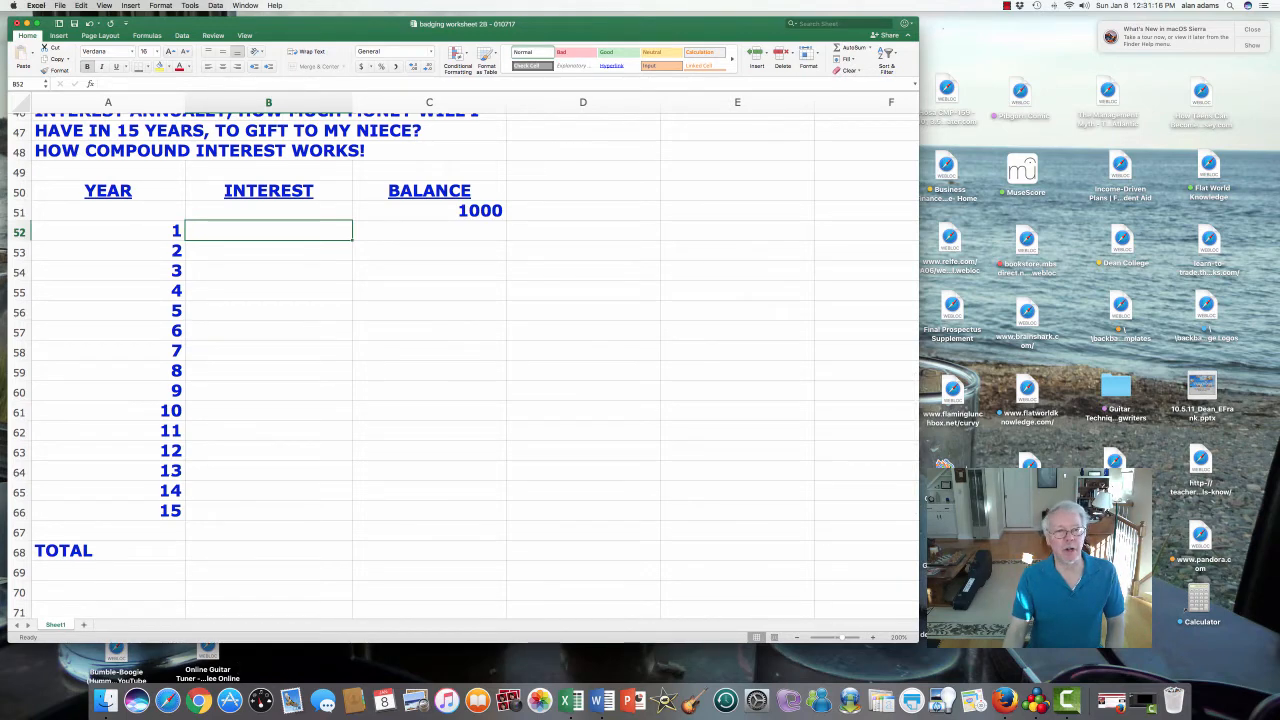
pyautogui.click(268, 210)
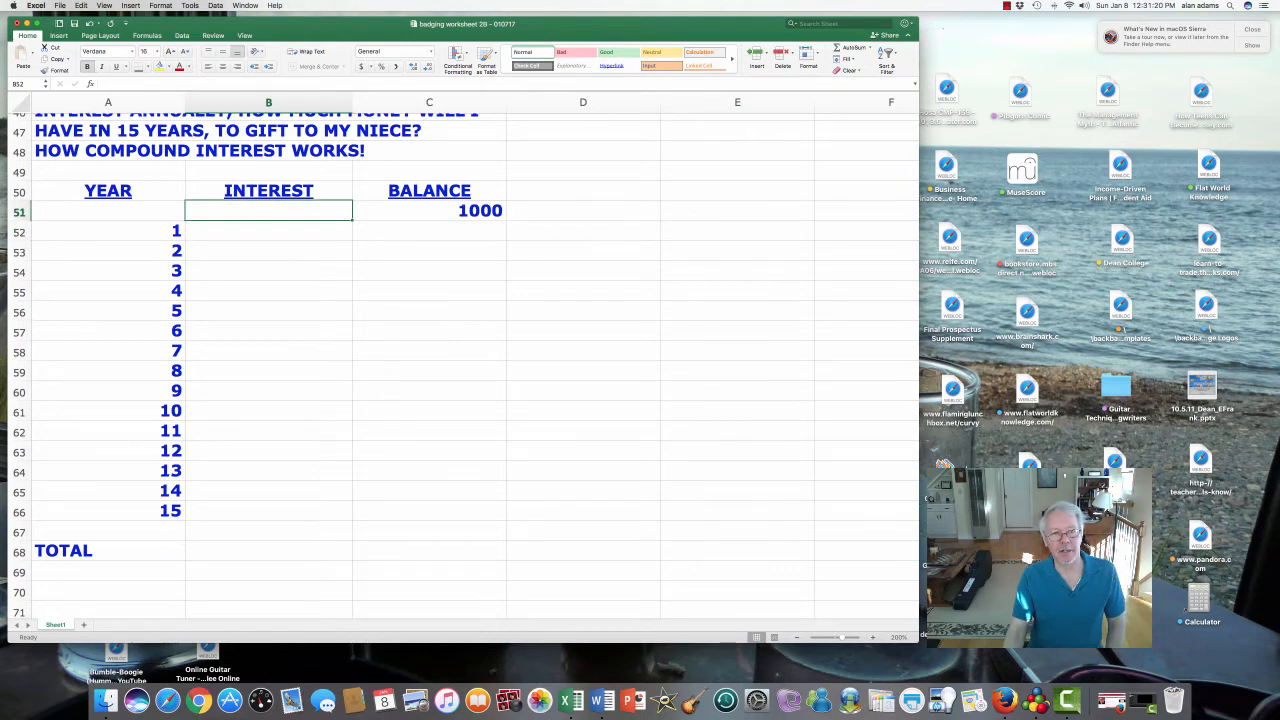
pyautogui.moveTo(268, 210); pyautogui.dragTo(450, 550)
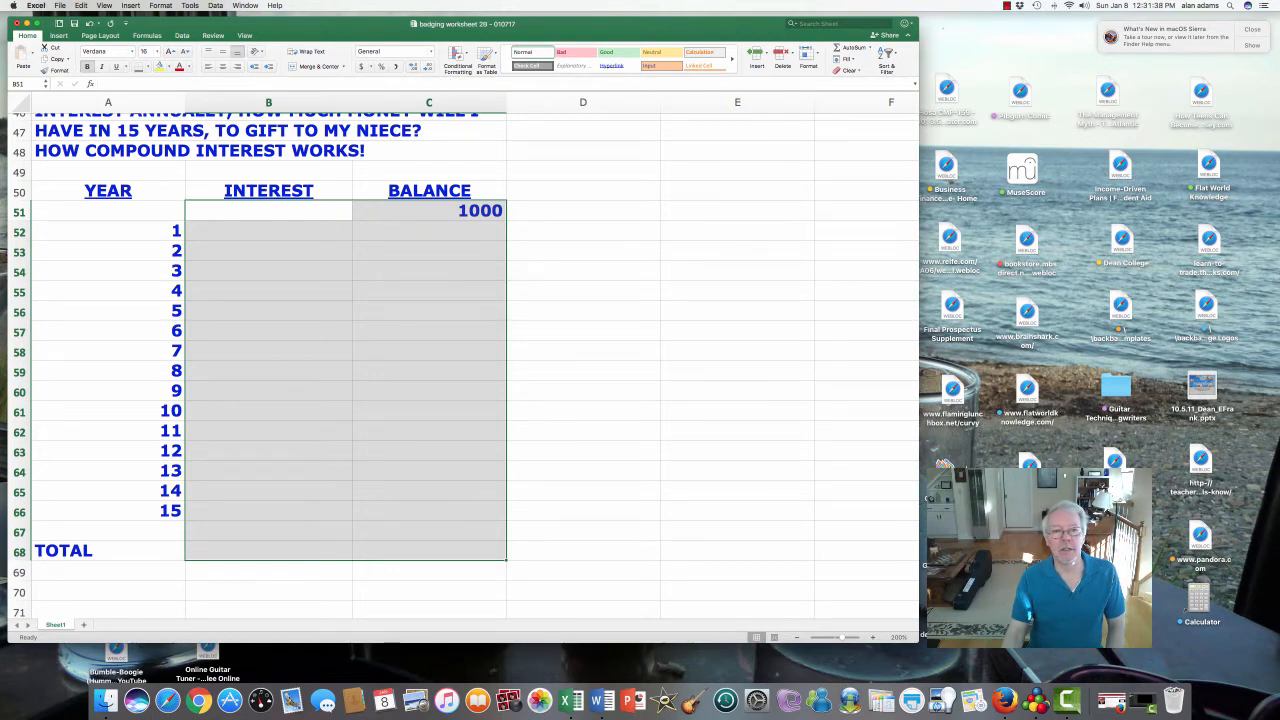
# - Add a decimal place to the 1000 balance, then reselect B51:C68
pyautogui.rightClick(437, 384)
pyautogui.press('Escape')
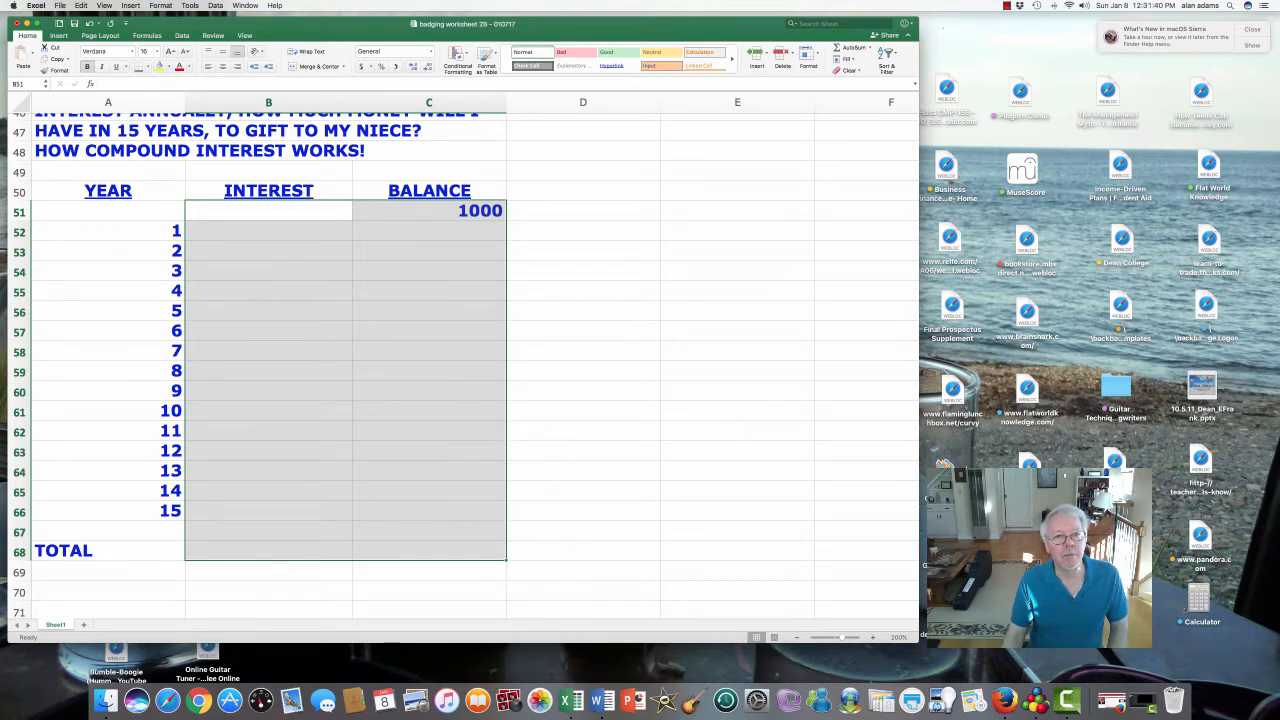
pyautogui.click(436, 211)
pyautogui.click(413, 67)
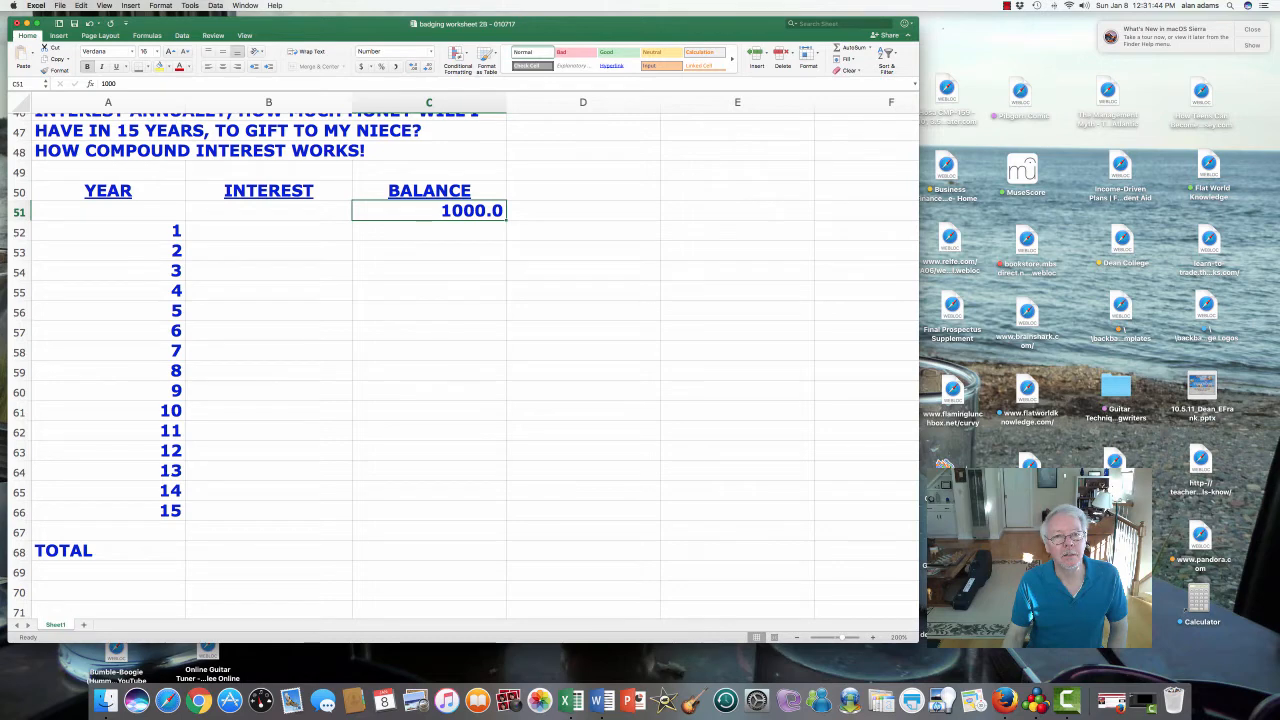
pyautogui.click(429, 231)
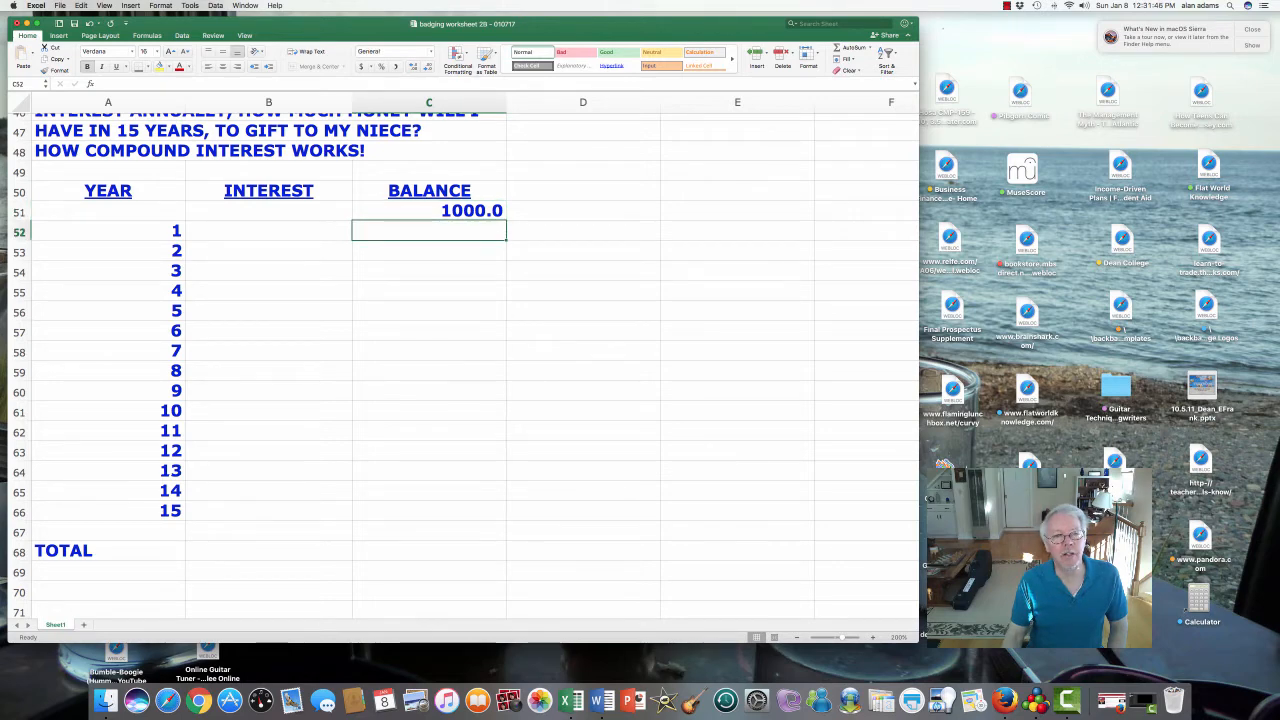
pyautogui.moveTo(268, 211); pyautogui.dragTo(429, 511)
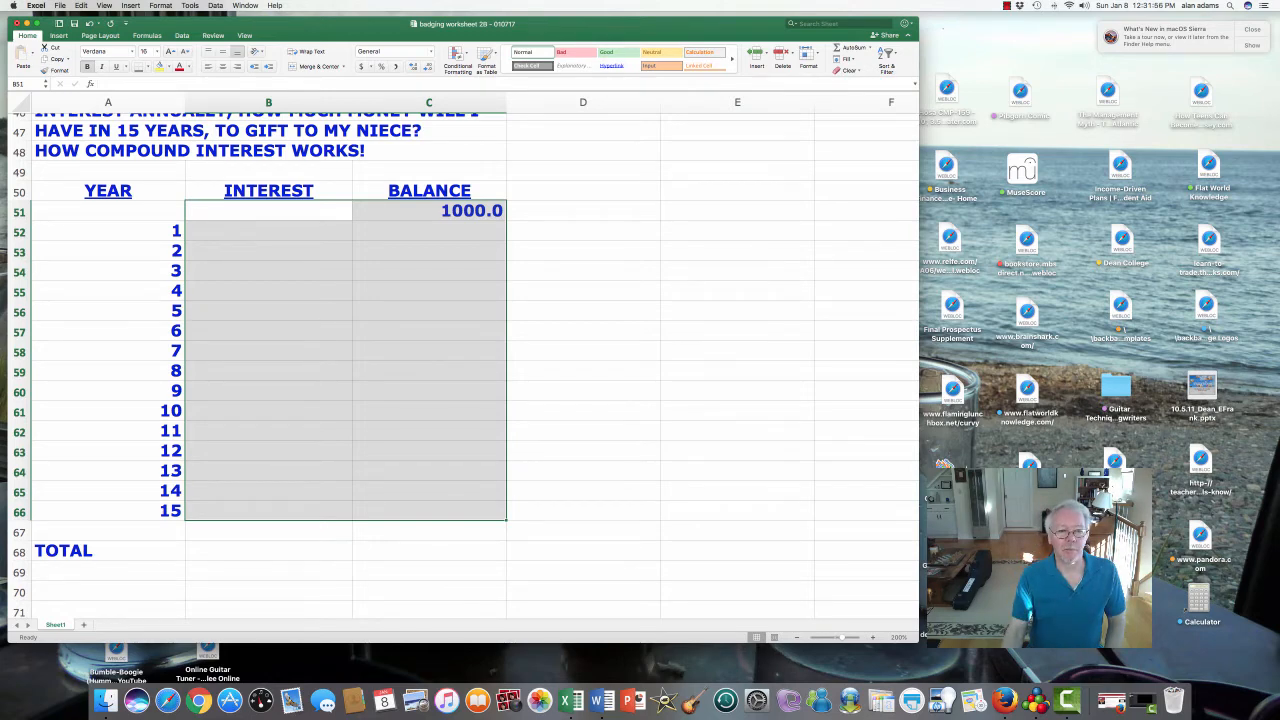
pyautogui.click(430, 351)
pyautogui.moveTo(269, 211); pyautogui.dragTo(430, 551)
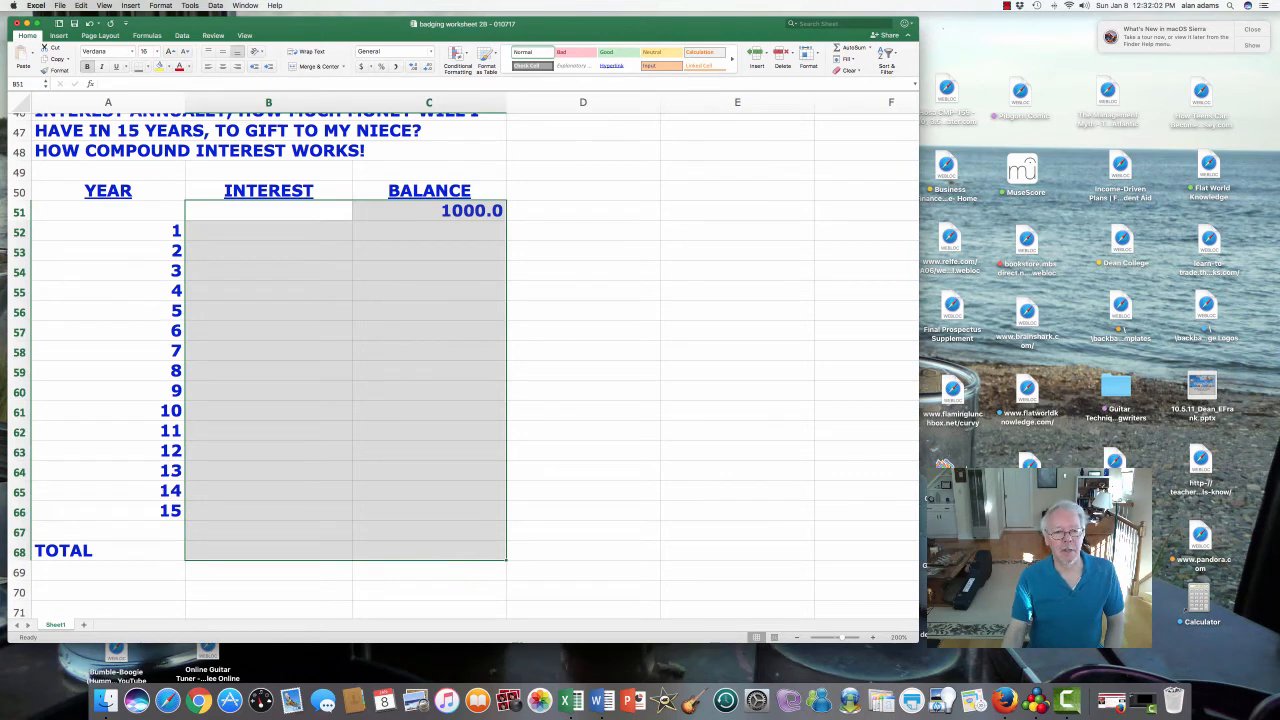
# - Format B51:C68 with the Number category at two decimal places
pyautogui.rightClick(371, 350)
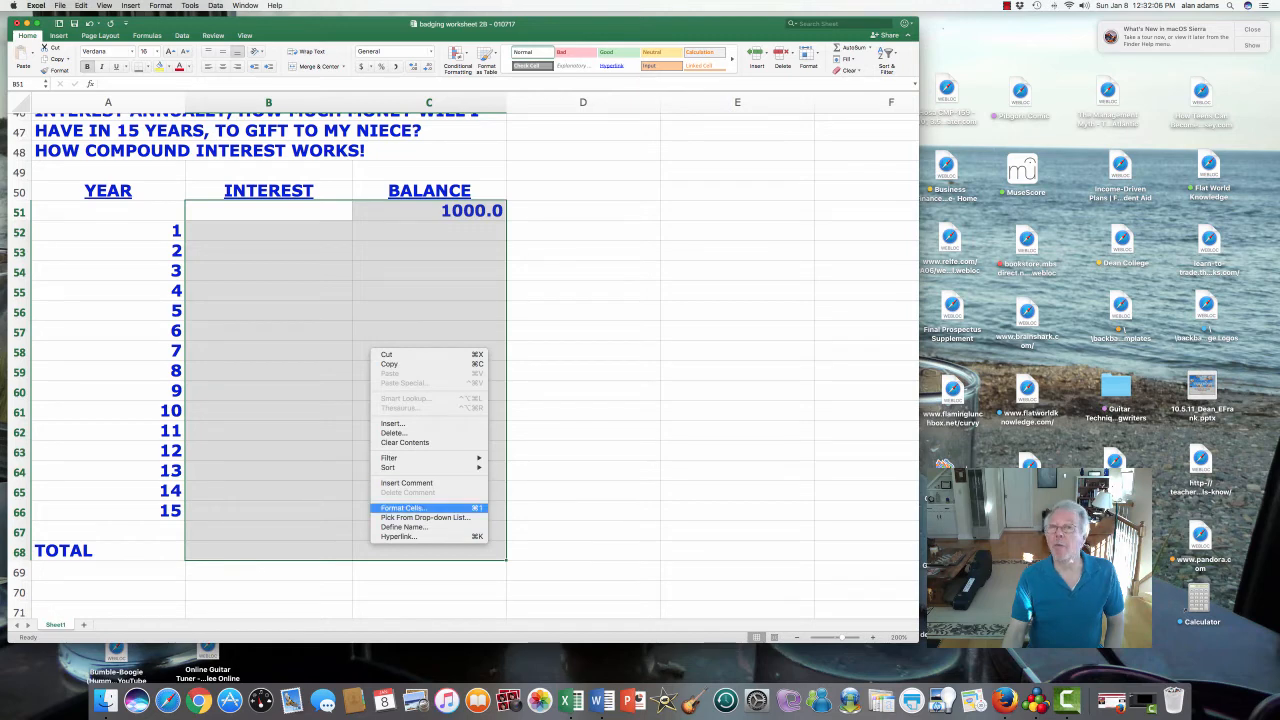
pyautogui.click(403, 508)
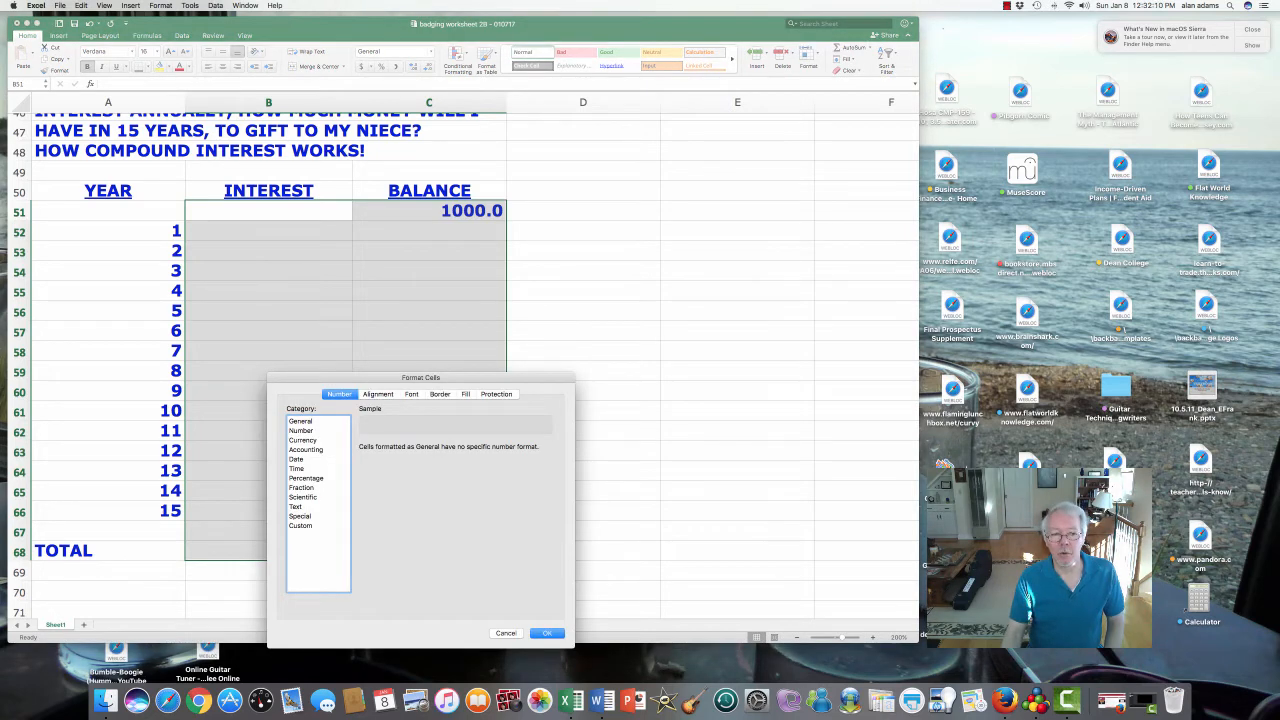
pyautogui.click(302, 431)
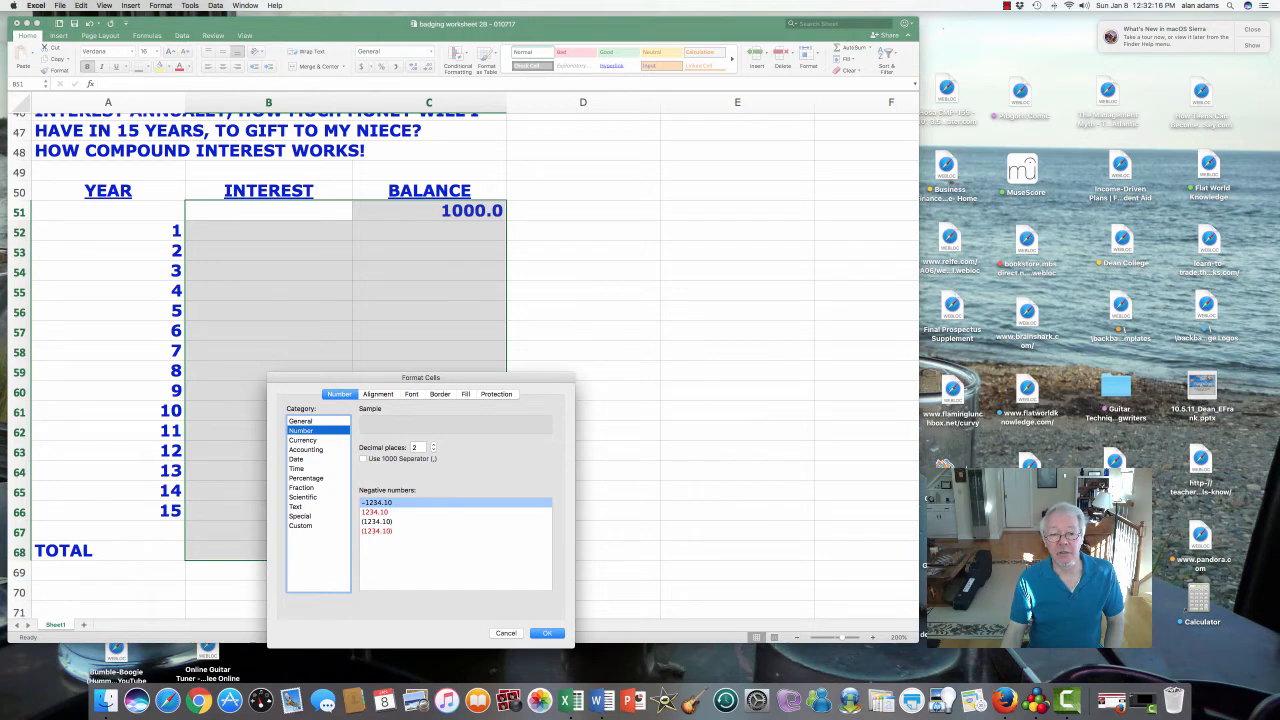
pyautogui.click(547, 633)
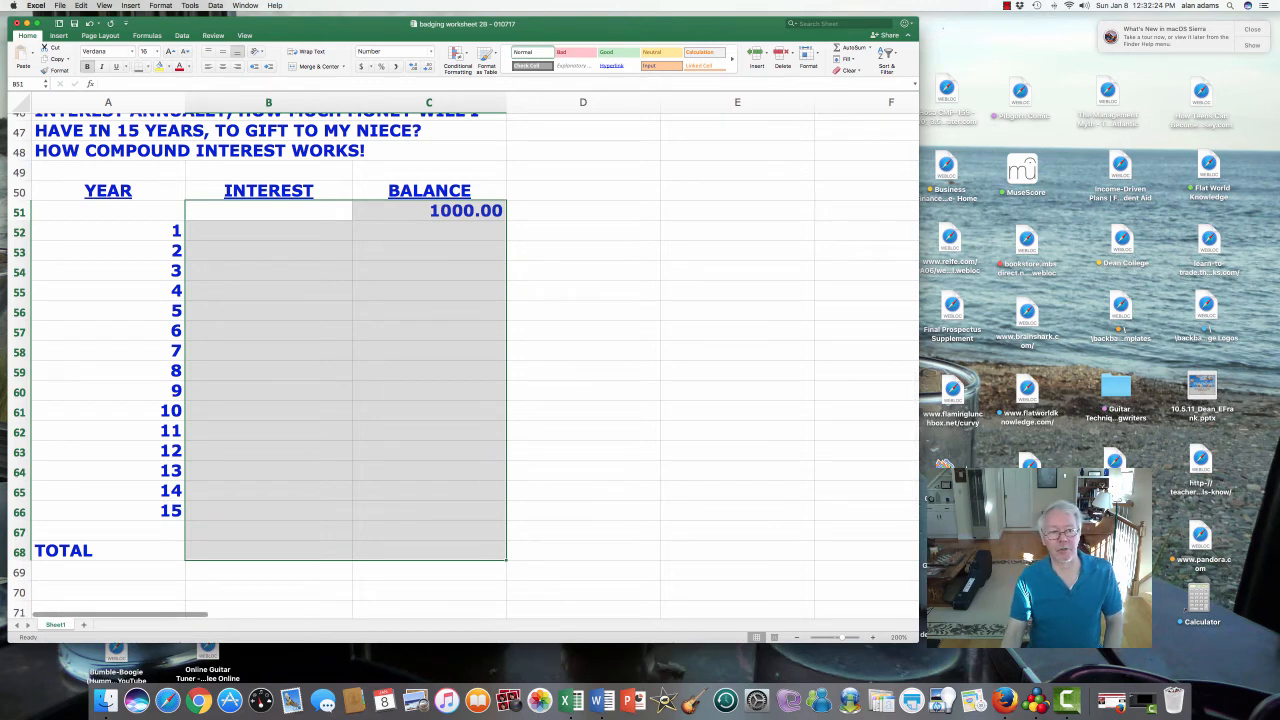
pyautogui.moveTo(268, 232); pyautogui.dragTo(268, 246)
pyautogui.click(268, 232)
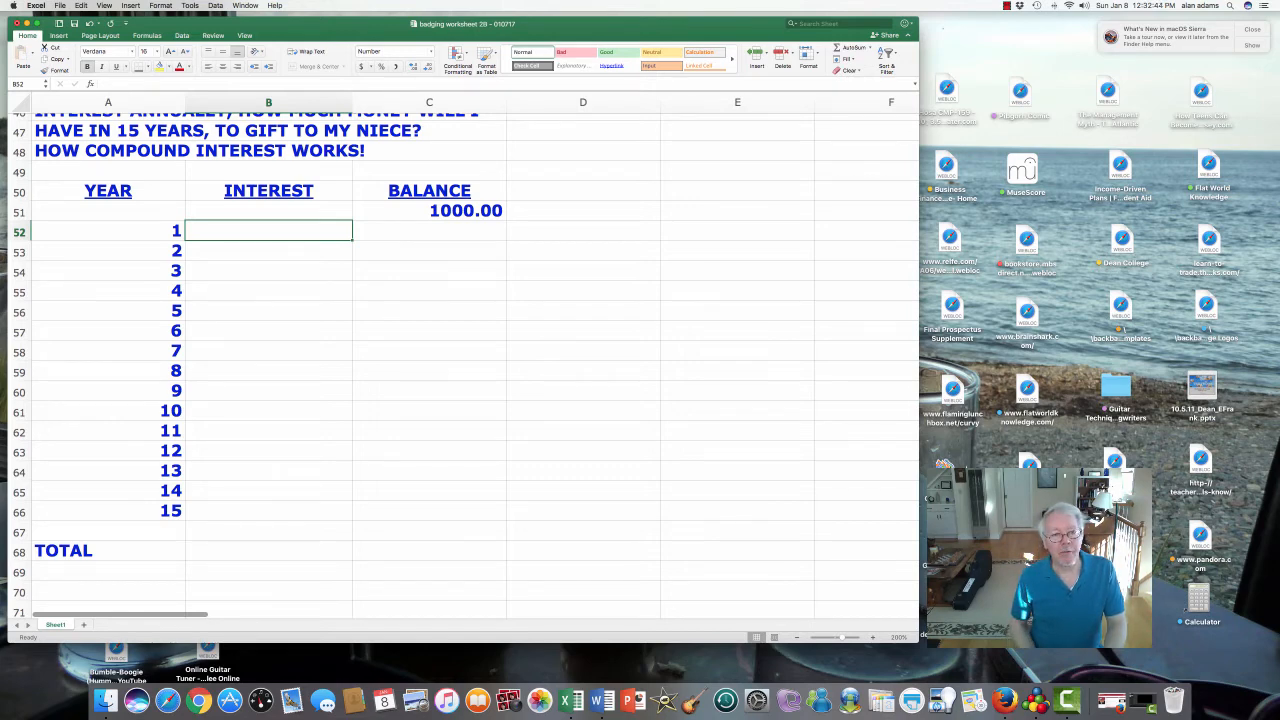
# - Enter a first interest formula in B52 using C51 and .04
pyautogui.press('Right')
pyautogui.press('Up')
pyautogui.press('Down')
pyautogui.press('Left')
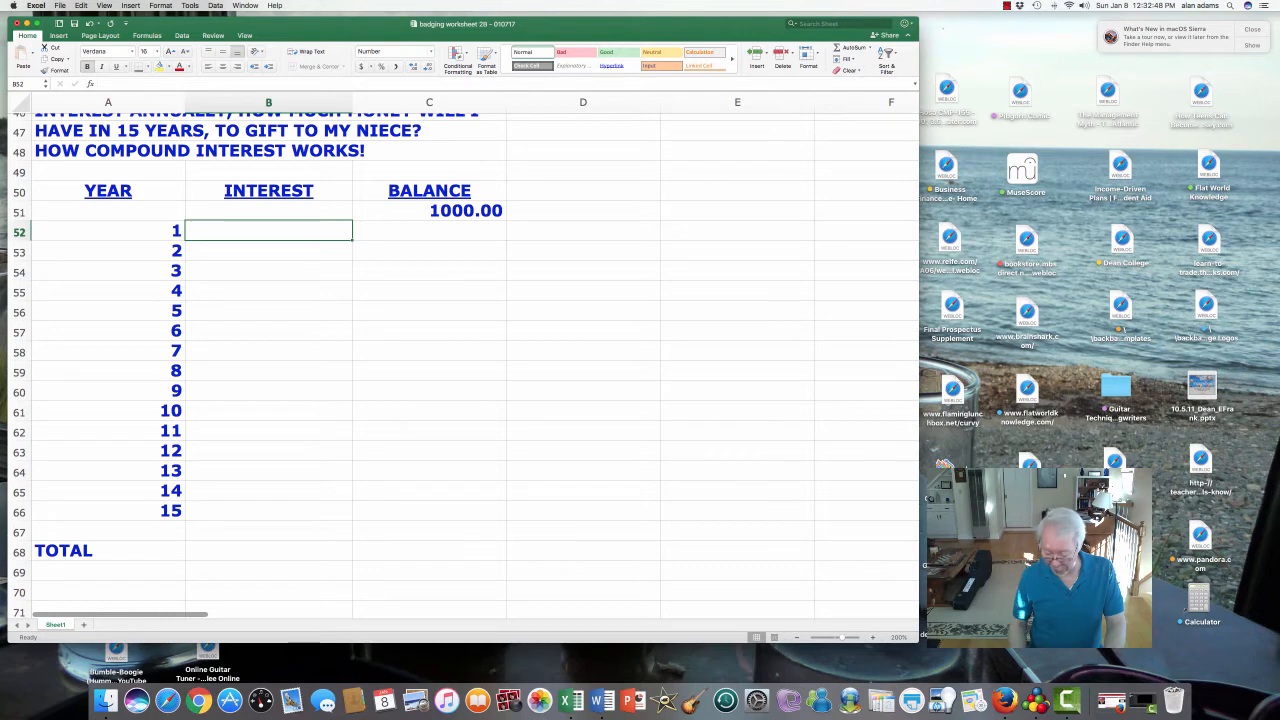
pyautogui.write('=')
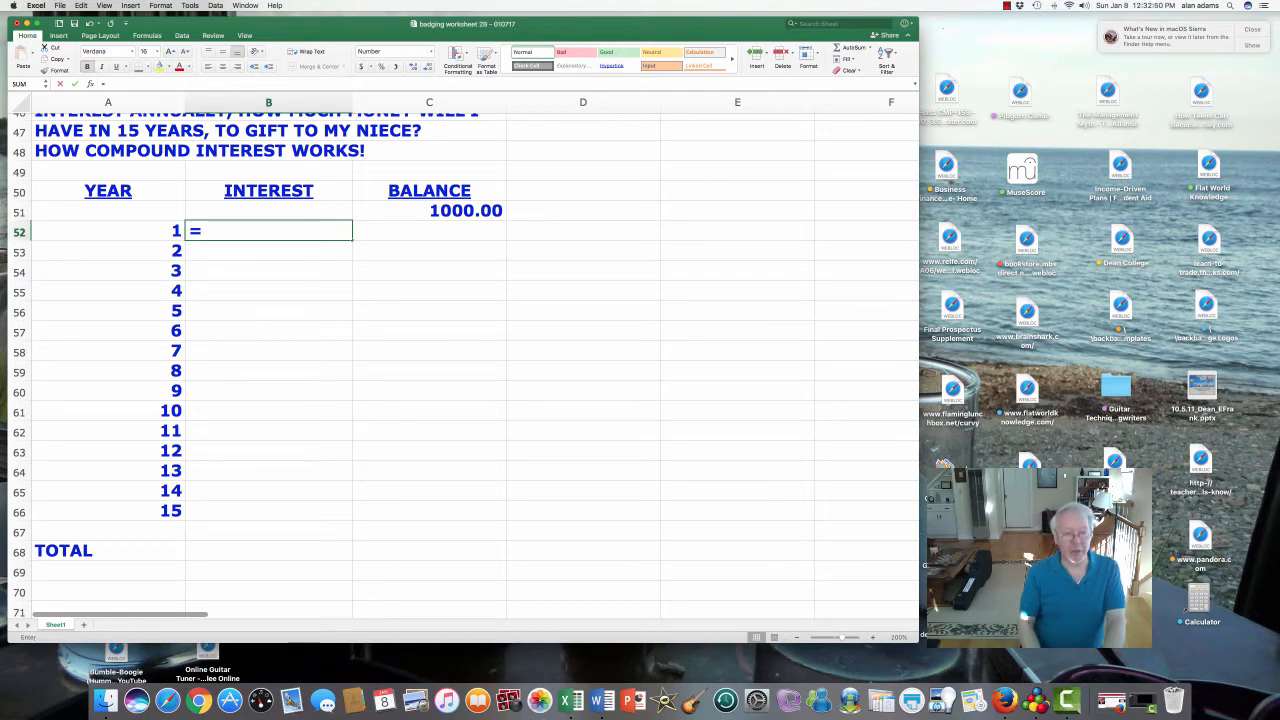
pyautogui.press('Right')
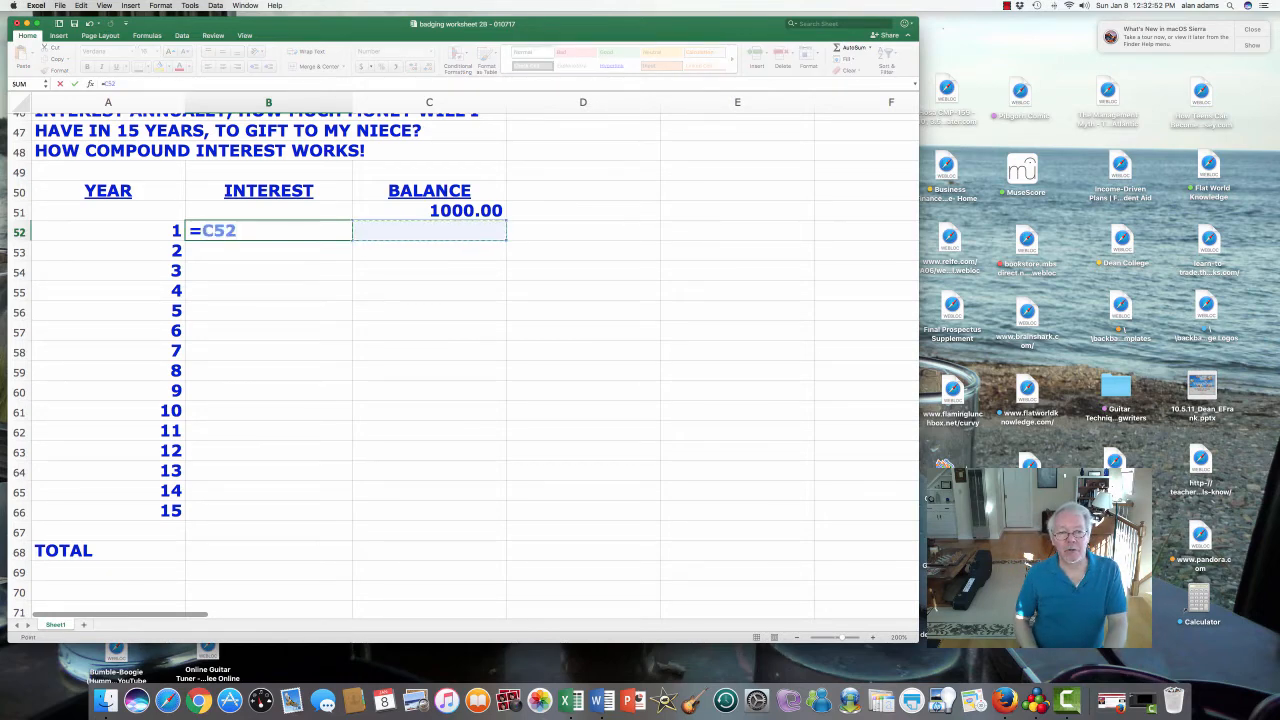
pyautogui.press('Up')
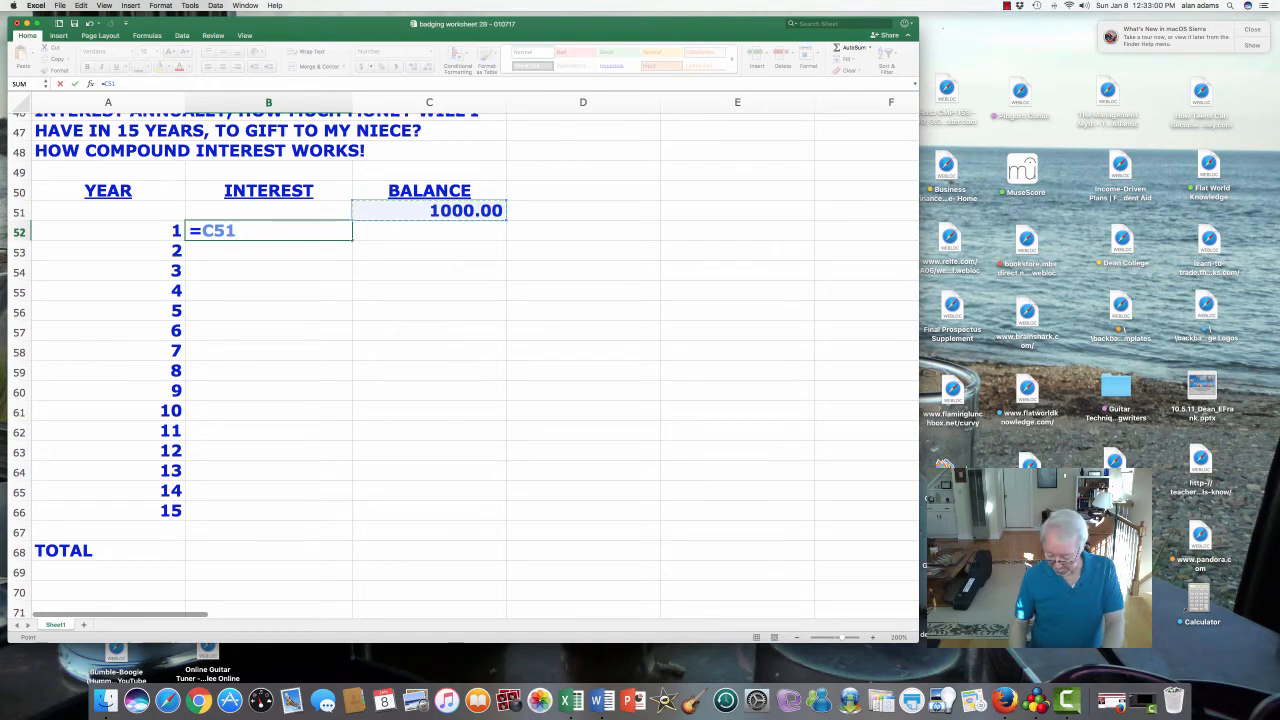
pyautogui.write('.04')
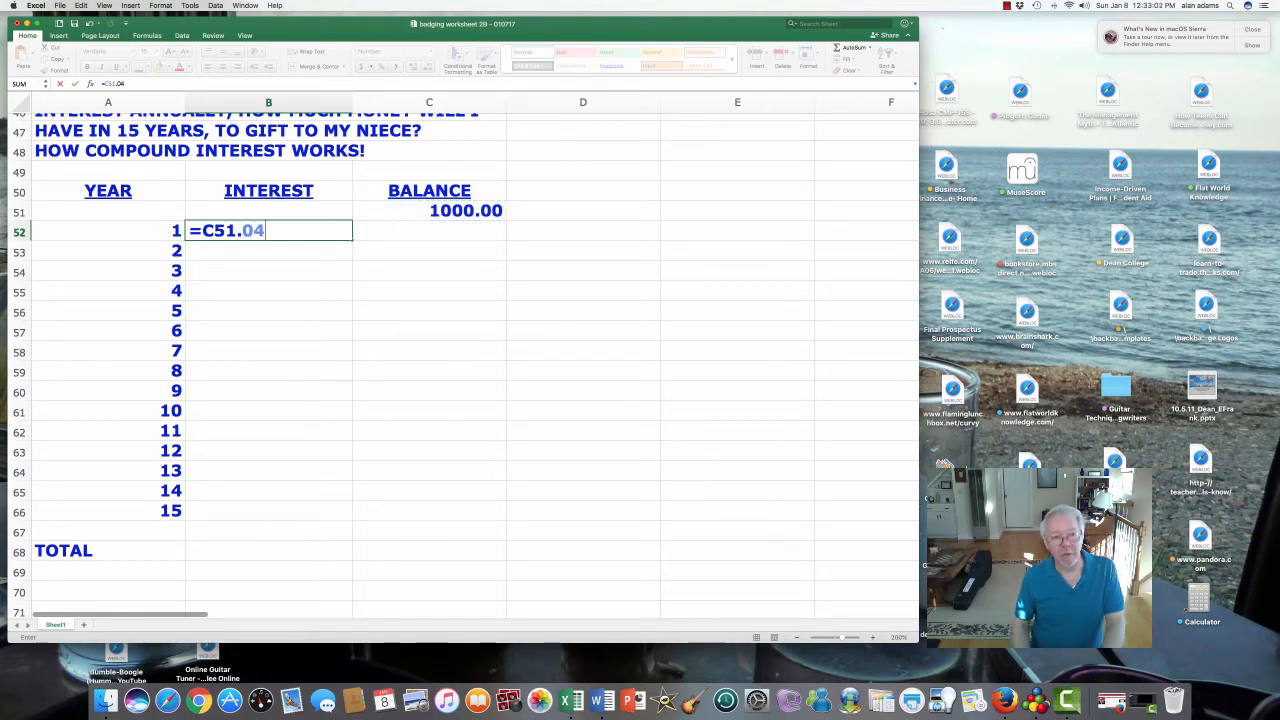
pyautogui.press('Return')
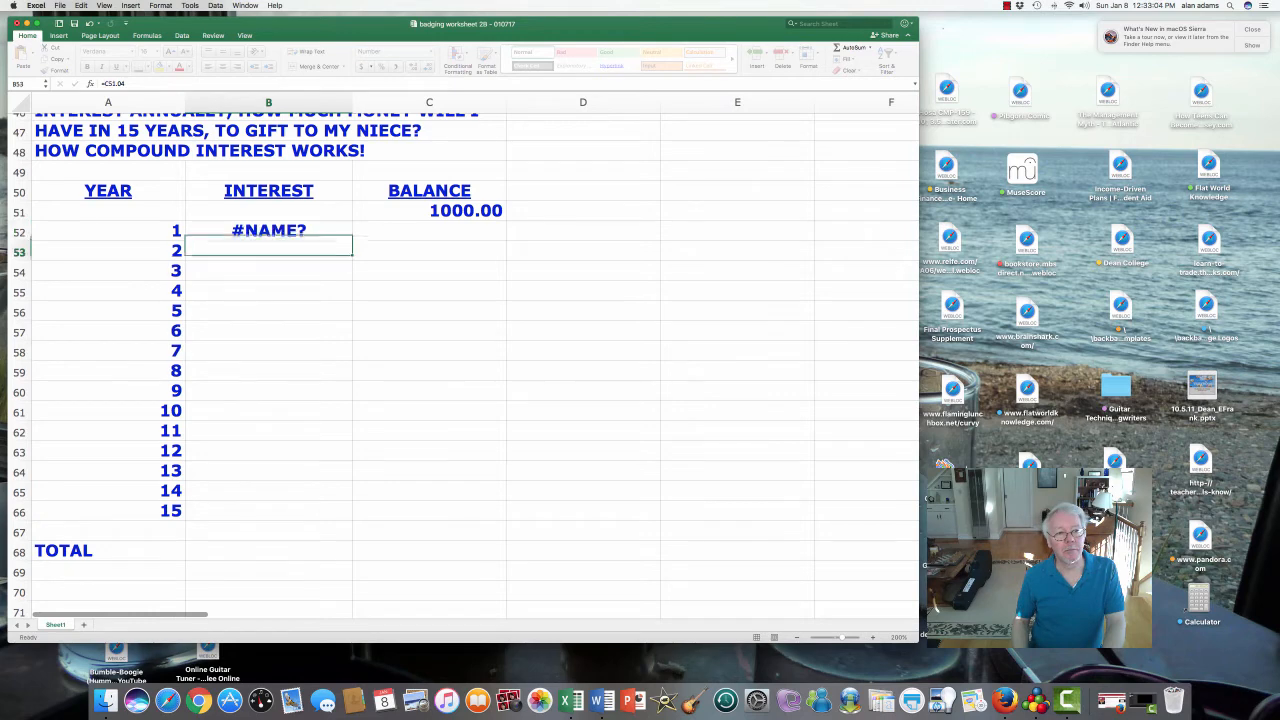
# - Retype B52 as =C51*.04 to clear the #NAME? error, giving 40.00
pyautogui.press('Up')
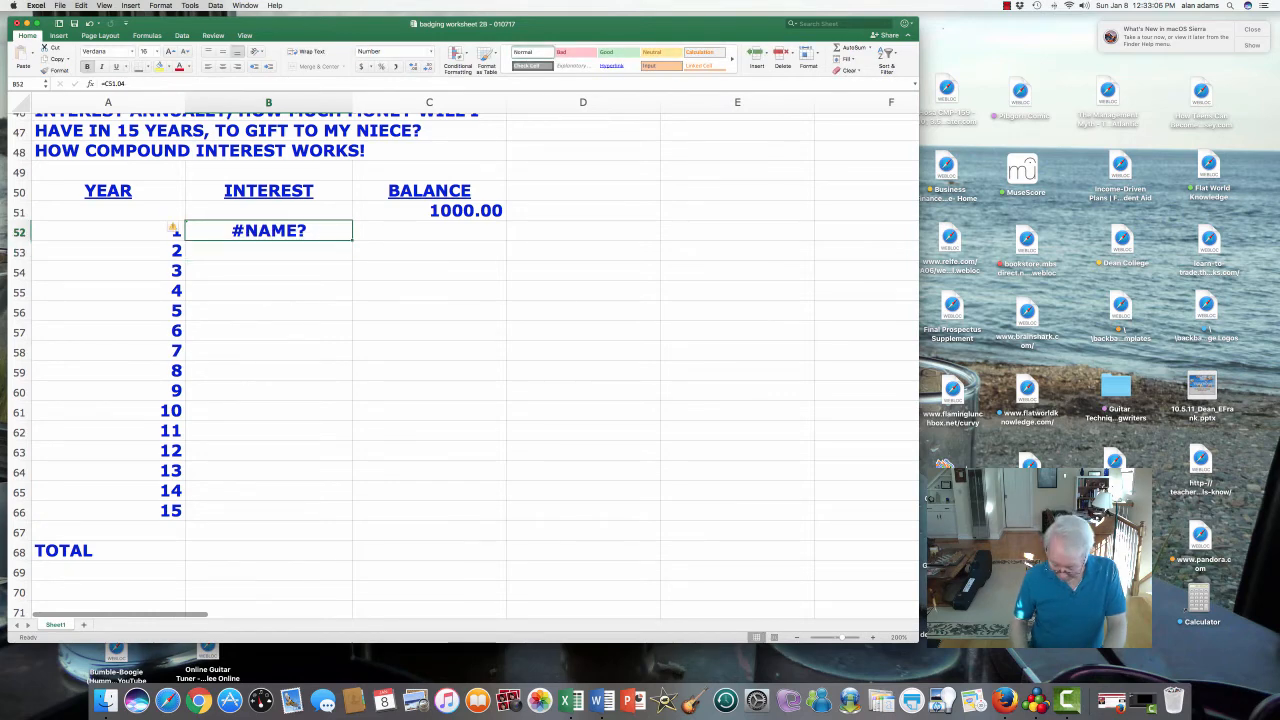
pyautogui.write('=')
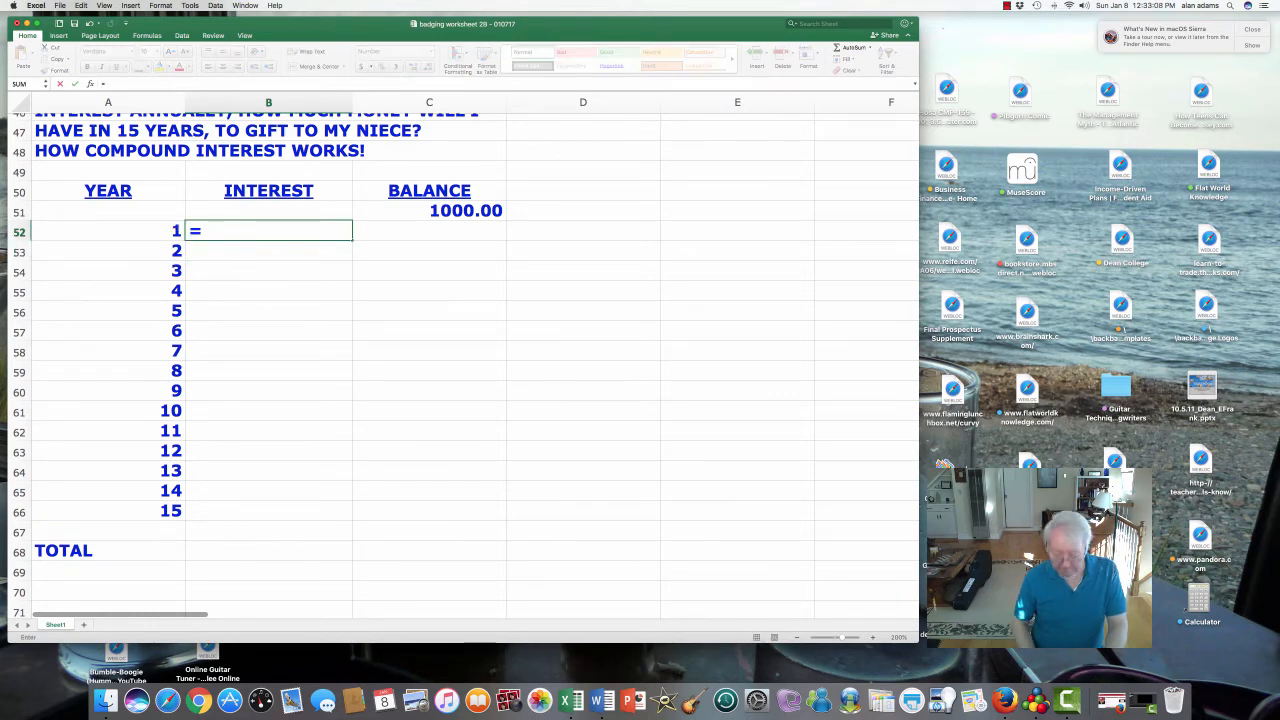
pyautogui.click(429, 230)
pyautogui.press('Up')
pyautogui.write('*.04')
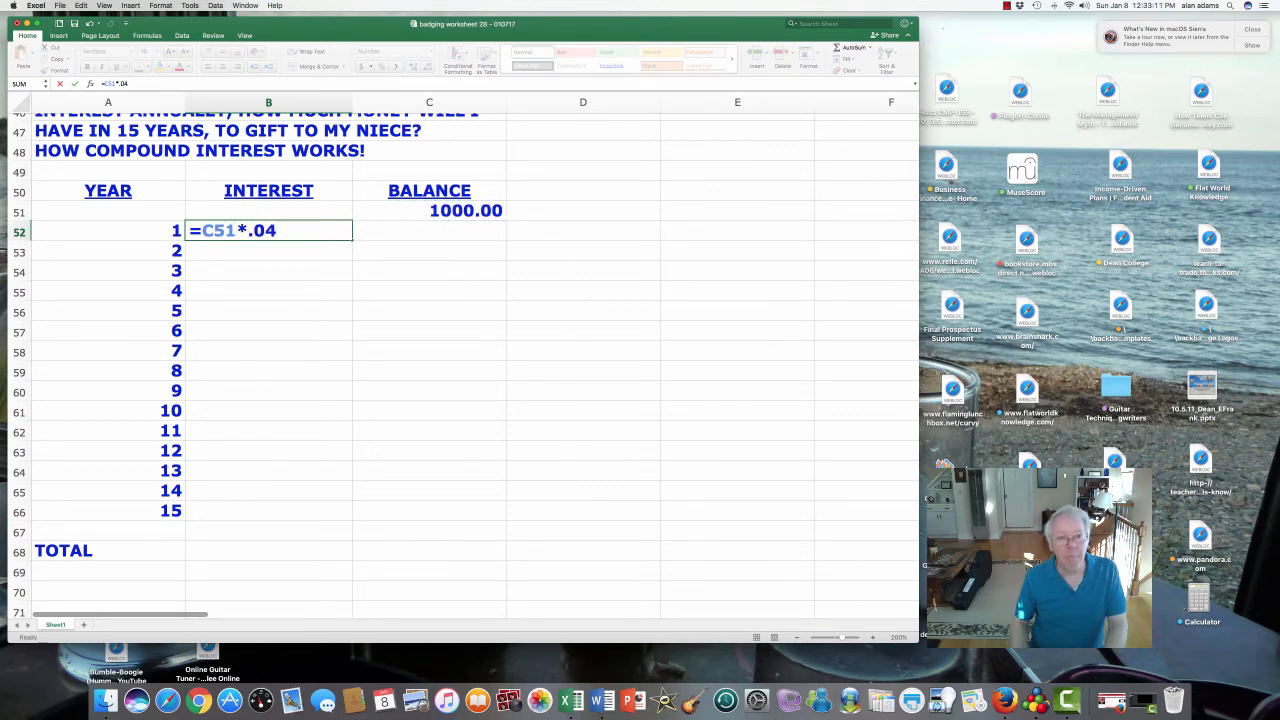
pyautogui.press('Return')
pyautogui.press('Up')
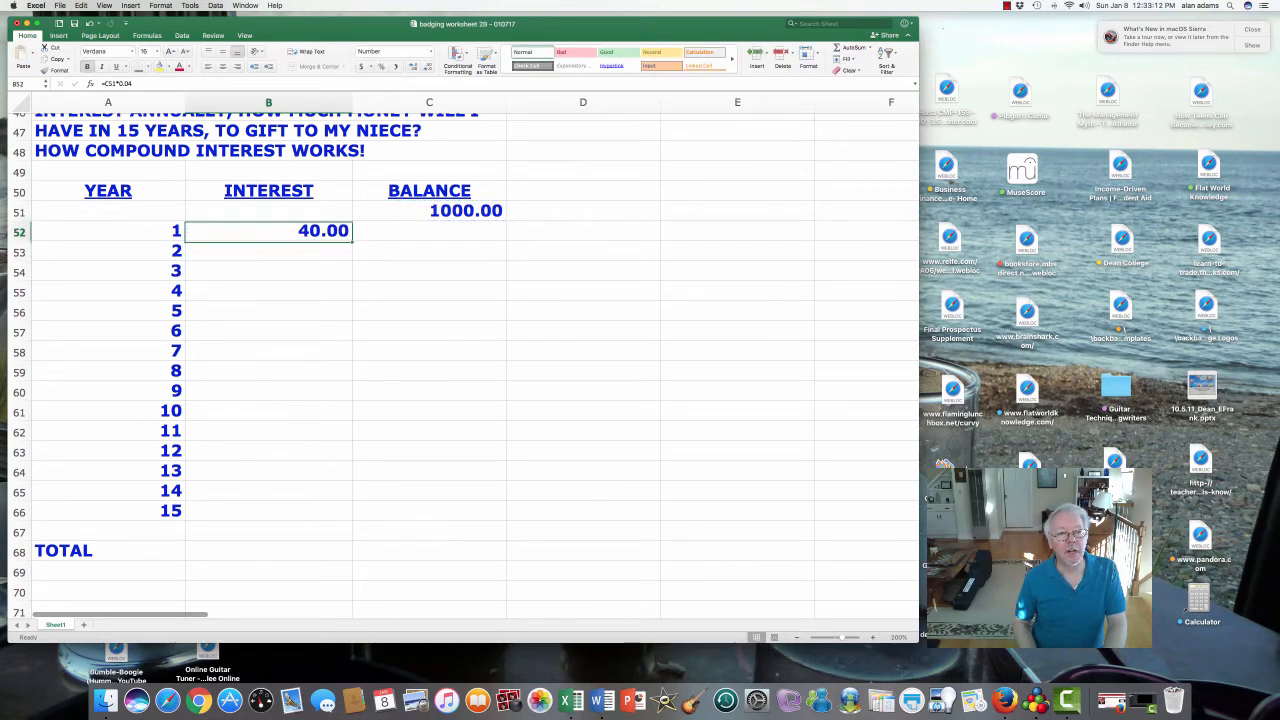
pyautogui.press('Right')
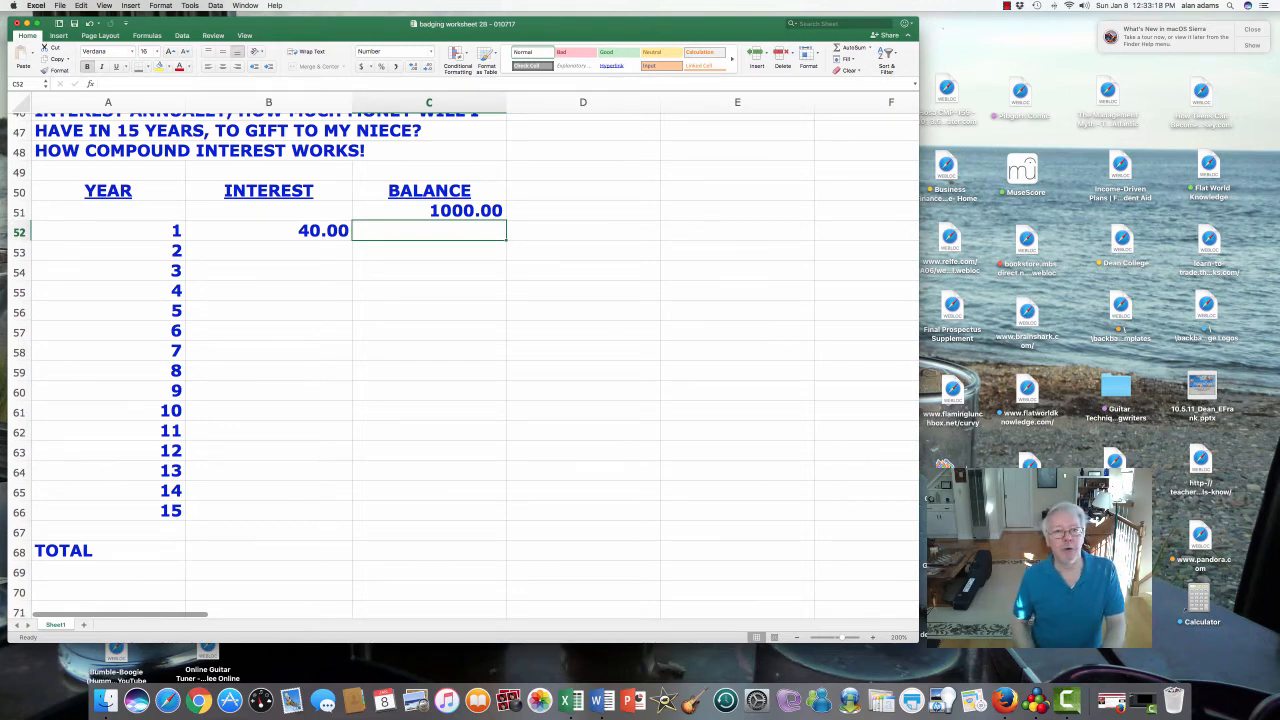
# - Enter =+C51+B52 in C52 for a year-1 balance of 1040.00
pyautogui.press('Left')
pyautogui.press('Right')
pyautogui.press('Up')
pyautogui.press('Down')
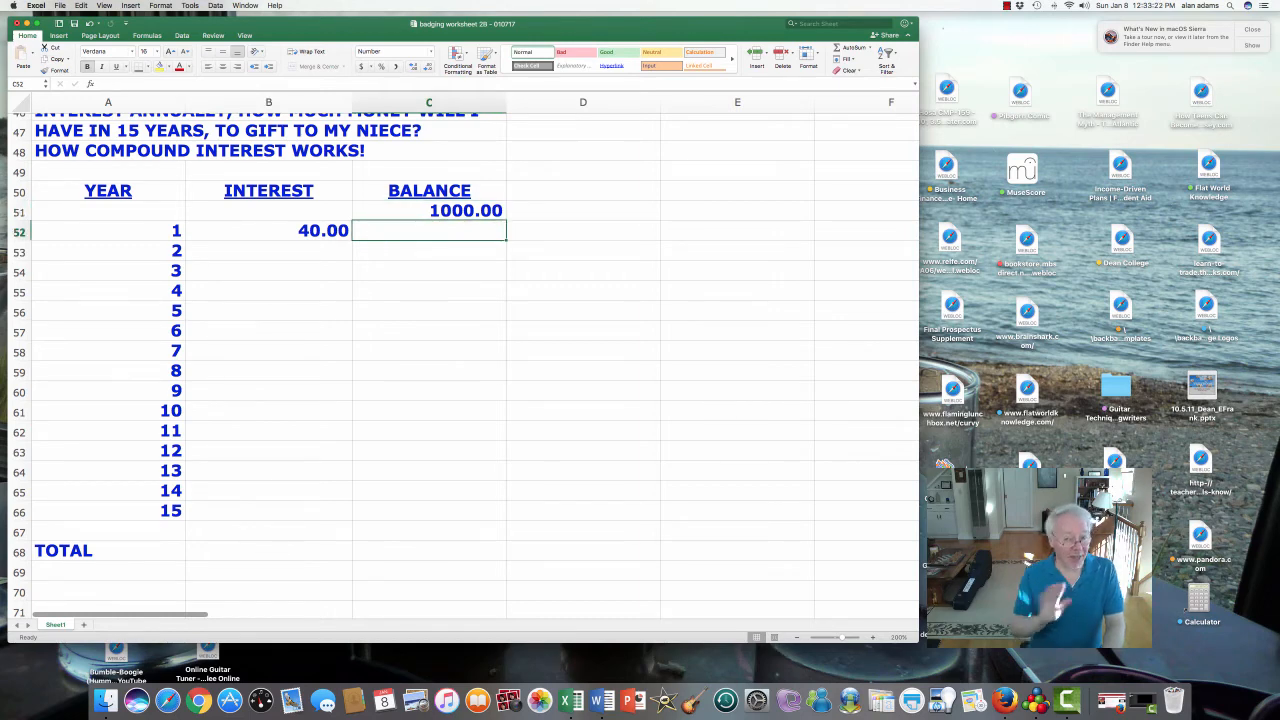
pyautogui.write('+')
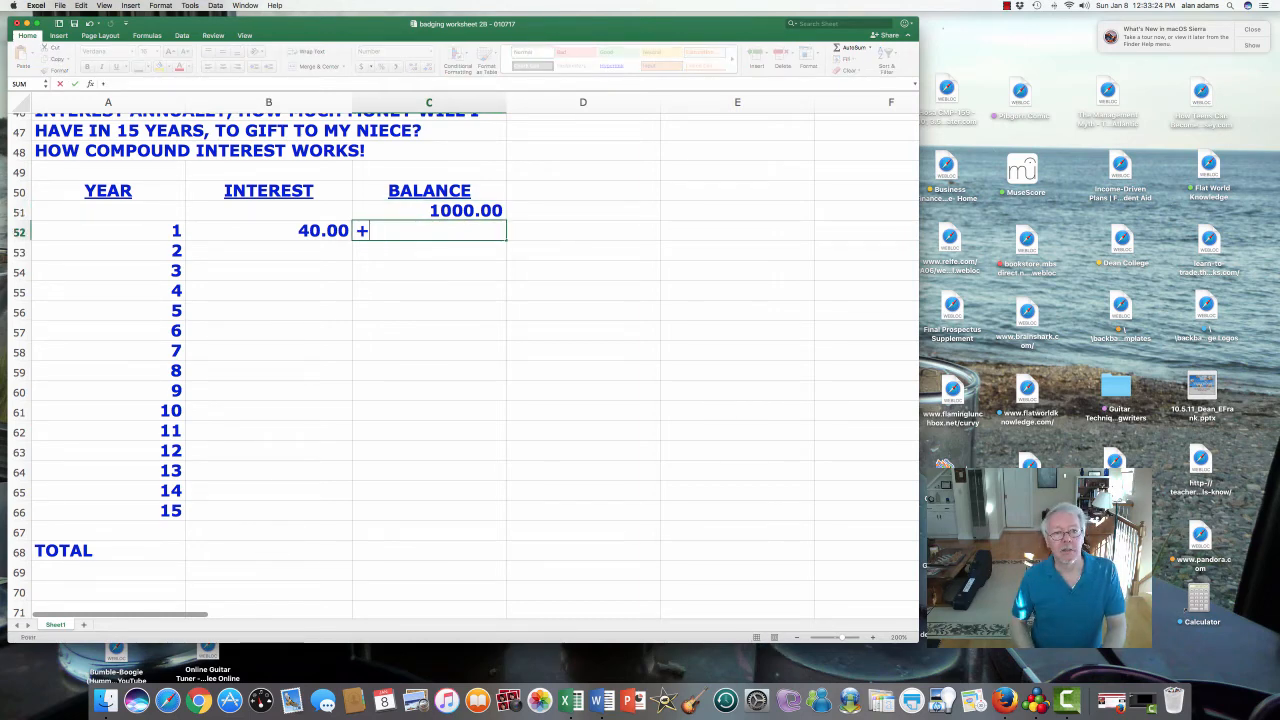
pyautogui.press('Up')
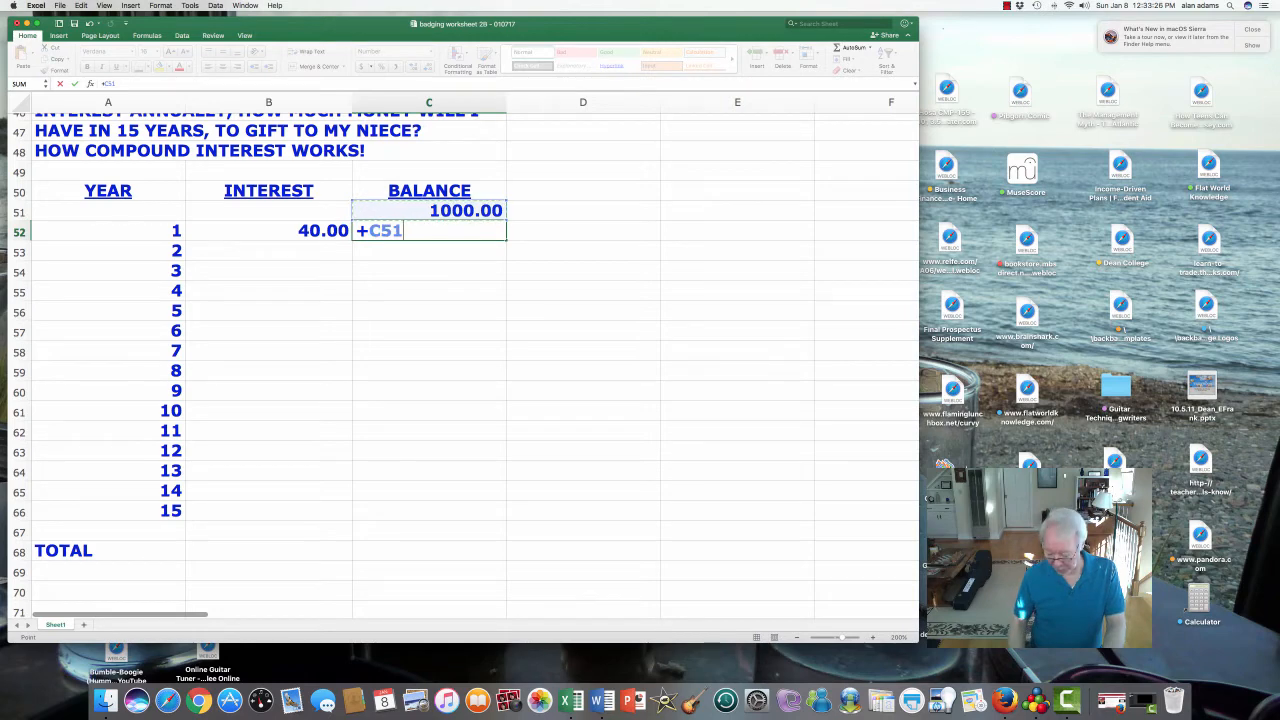
pyautogui.write('+')
pyautogui.press('Left')
pyautogui.press('Return')
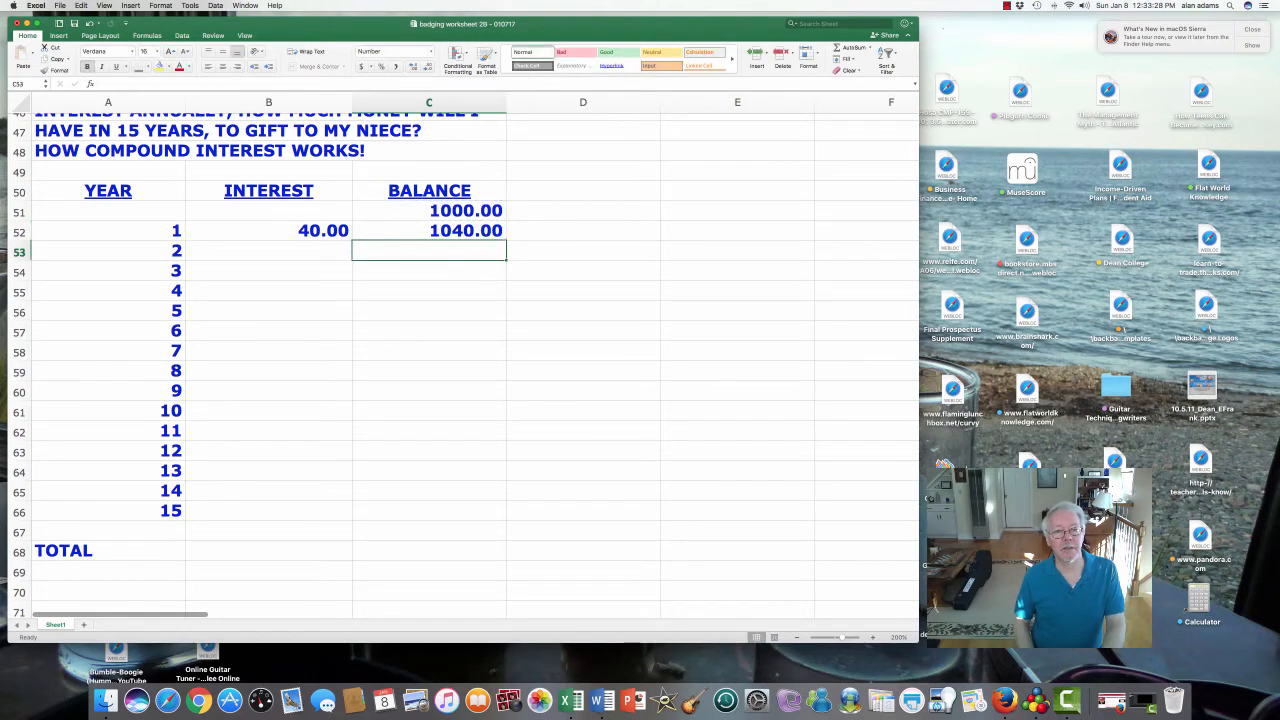
# - Check the empty rows below and select B52:C52 ready for filling
pyautogui.press('Left')
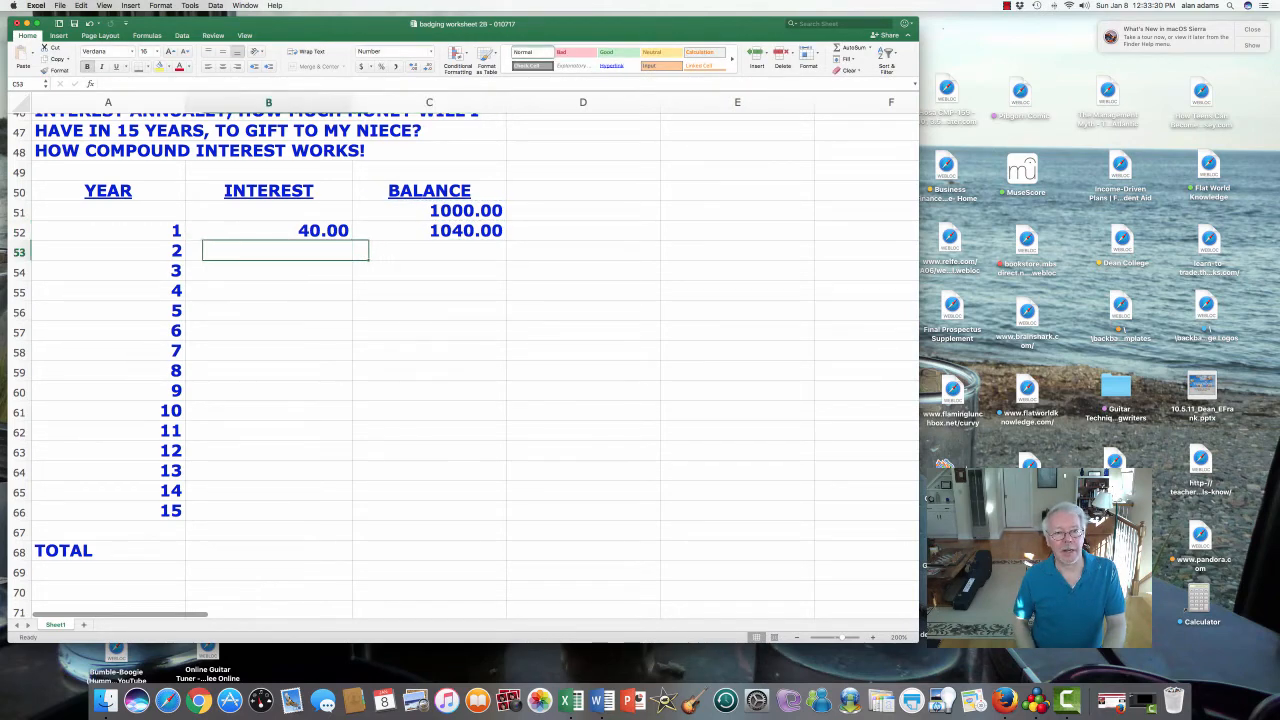
pyautogui.press('Down')
pyautogui.press('Down')
pyautogui.press('Down')
pyautogui.press('Down')
pyautogui.press('Down')
pyautogui.press('Down')
pyautogui.press('Down')
pyautogui.press('Down')
pyautogui.press('Down')
pyautogui.press('Down')
pyautogui.press('Down')
pyautogui.press('Down')
pyautogui.press('Down')
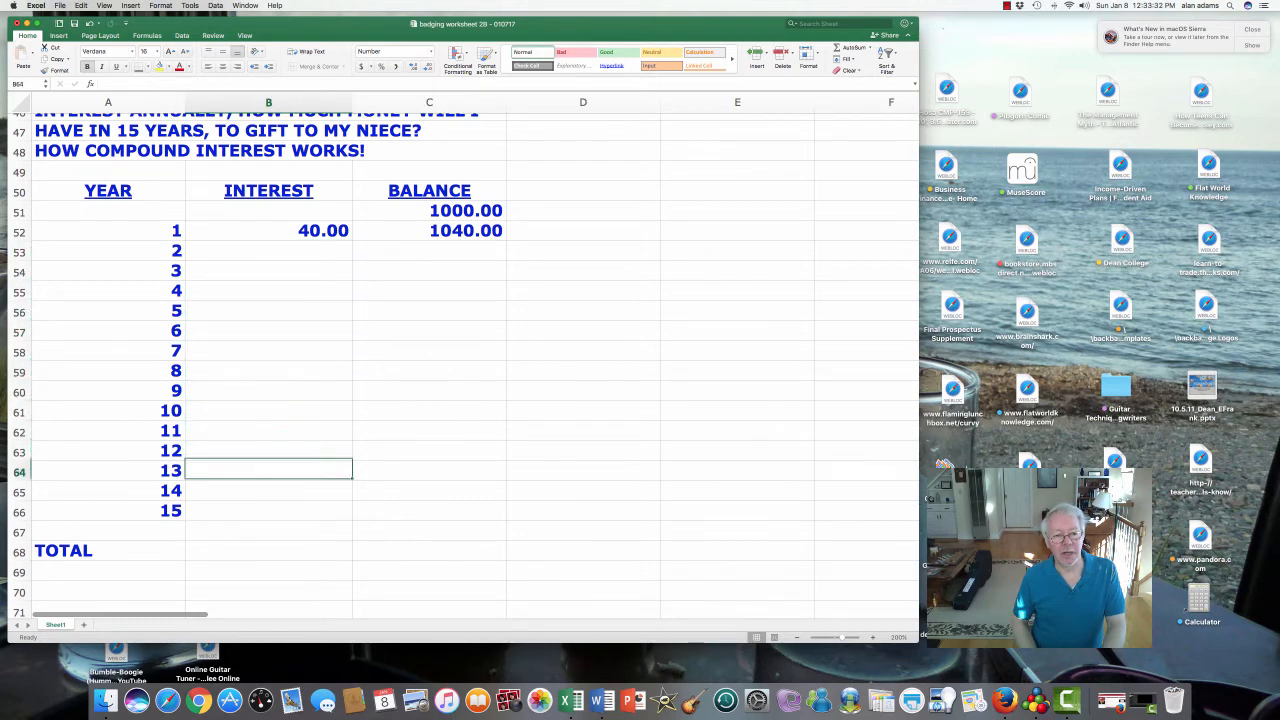
pyautogui.press('Up')
pyautogui.press('Up')
pyautogui.press('Up')
pyautogui.press('Up')
pyautogui.press('Up')
pyautogui.press('Up')
pyautogui.press('Up')
pyautogui.press('Up')
pyautogui.press('Up')
pyautogui.press('Up')
pyautogui.press('Up')
pyautogui.press('Up')
pyautogui.press('Up')
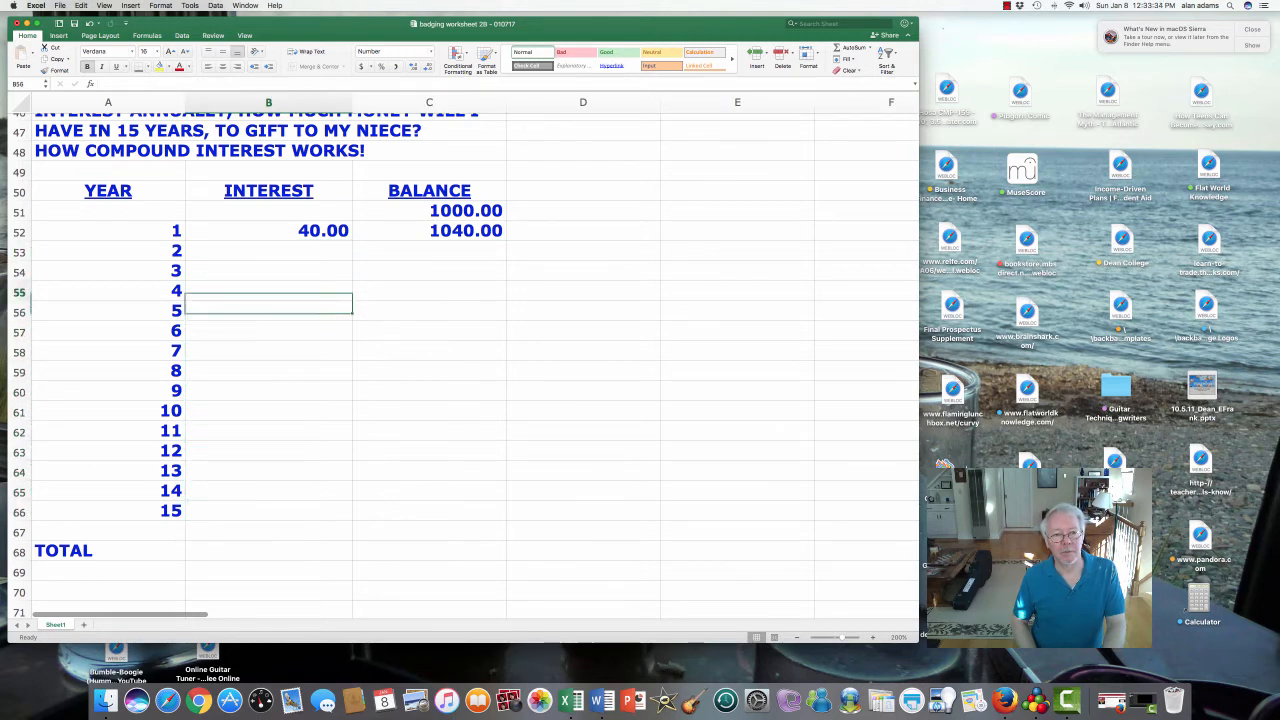
pyautogui.press('Right')
pyautogui.press('Down')
pyautogui.press('Down')
pyautogui.press('Down')
pyautogui.press('Down')
pyautogui.press('Down')
pyautogui.press('Down')
pyautogui.press('Down')
pyautogui.press('Down')
pyautogui.press('Down')
pyautogui.press('Down')
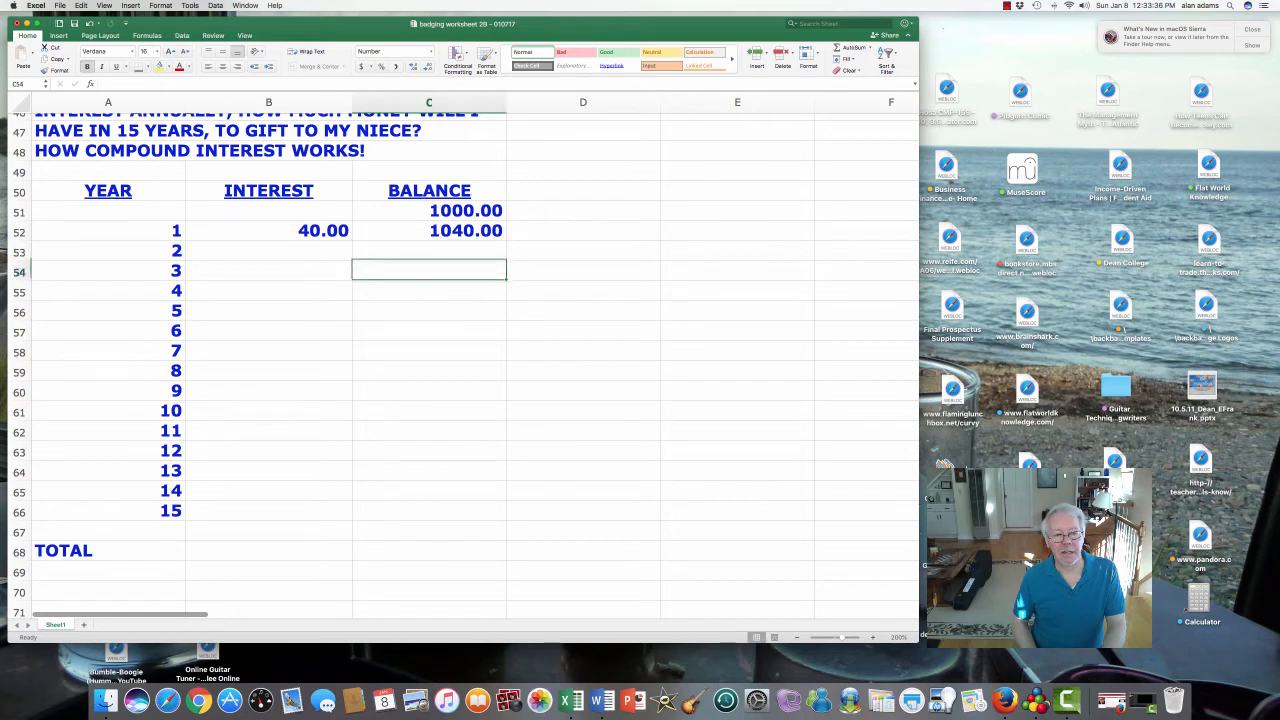
pyautogui.press('Up')
pyautogui.press('Up')
pyautogui.press('Up')
pyautogui.press('Up')
pyautogui.press('Up')
pyautogui.press('Up')
pyautogui.press('Up')
pyautogui.press('Up')
pyautogui.press('Up')
pyautogui.press('Up')
pyautogui.press('Up')
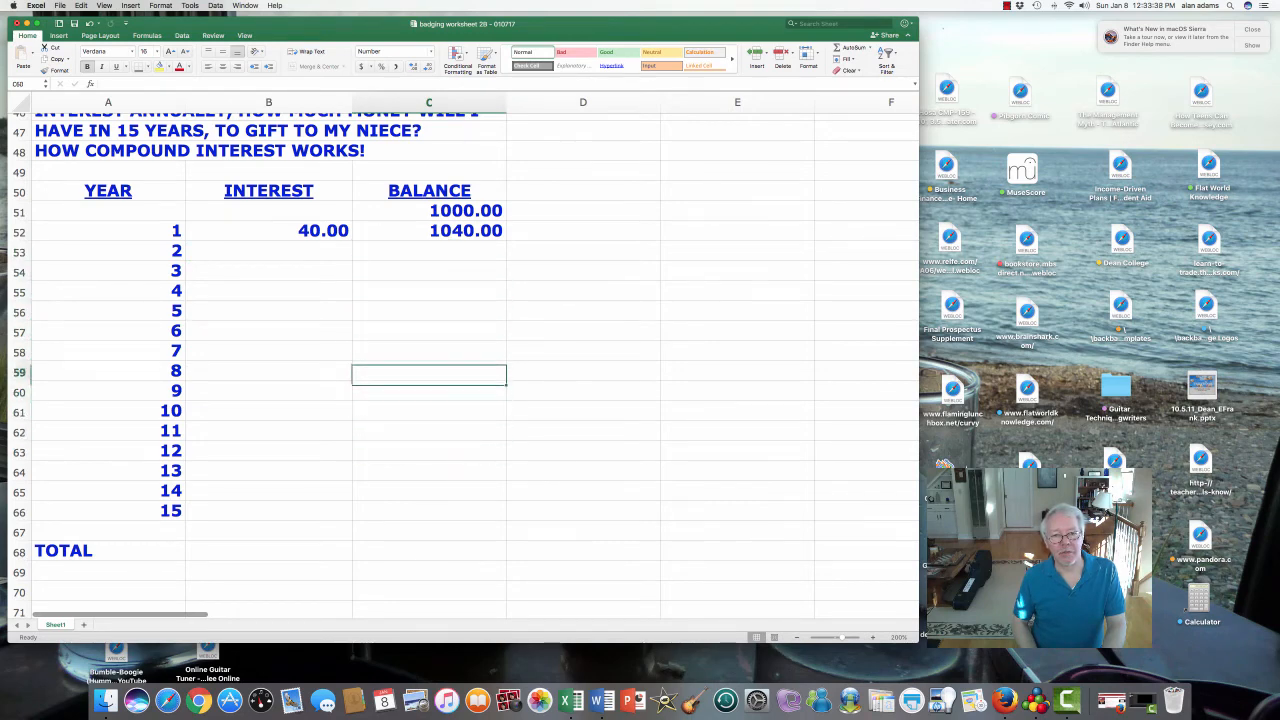
pyautogui.press('Left')
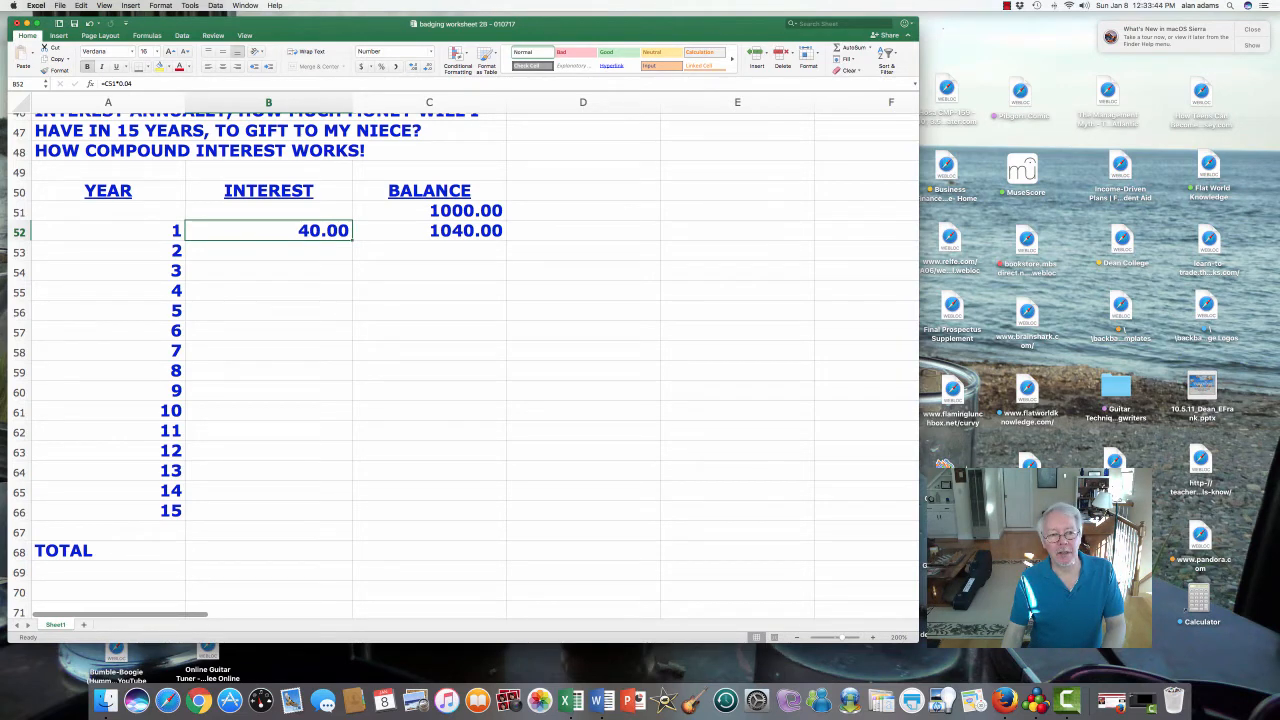
pyautogui.hotkey('shift', 'Right')
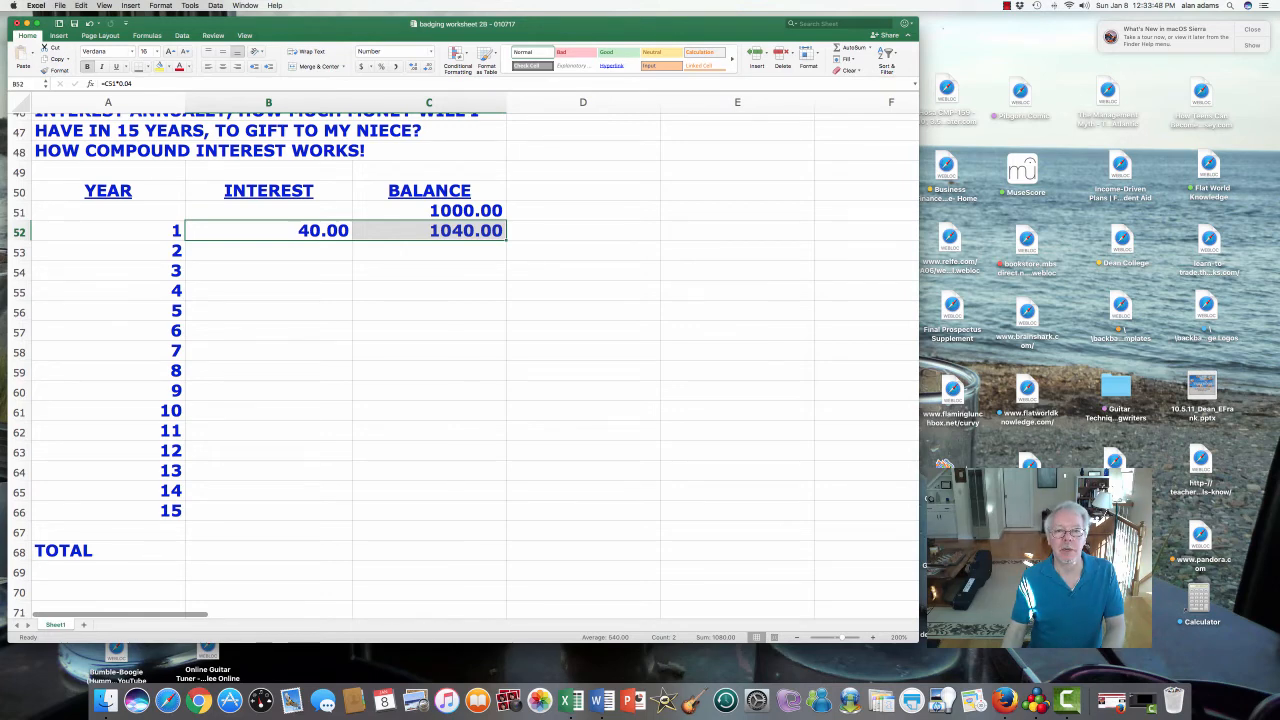
# - Fill the B52:C52 formulas down to row 66 and give B51:C66 a thousands separator
pyautogui.moveTo(506, 240); pyautogui.dragTo(506, 520)
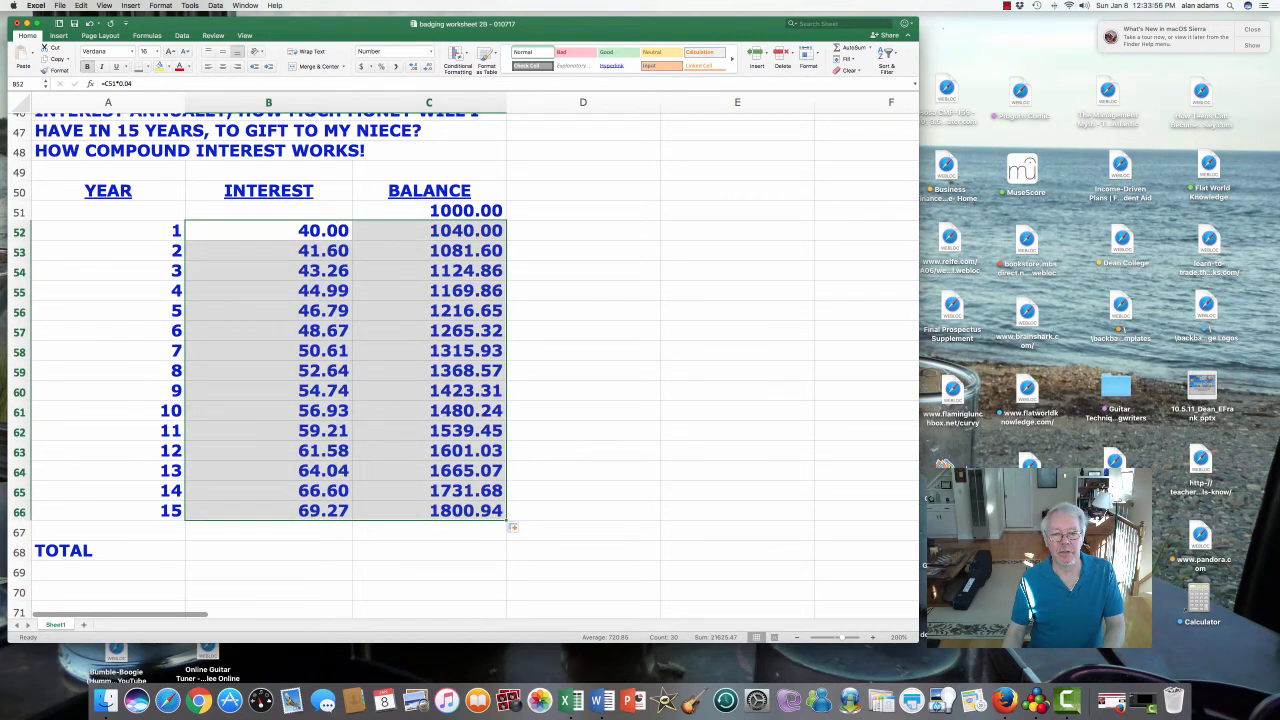
pyautogui.moveTo(270, 211); pyautogui.dragTo(430, 512)
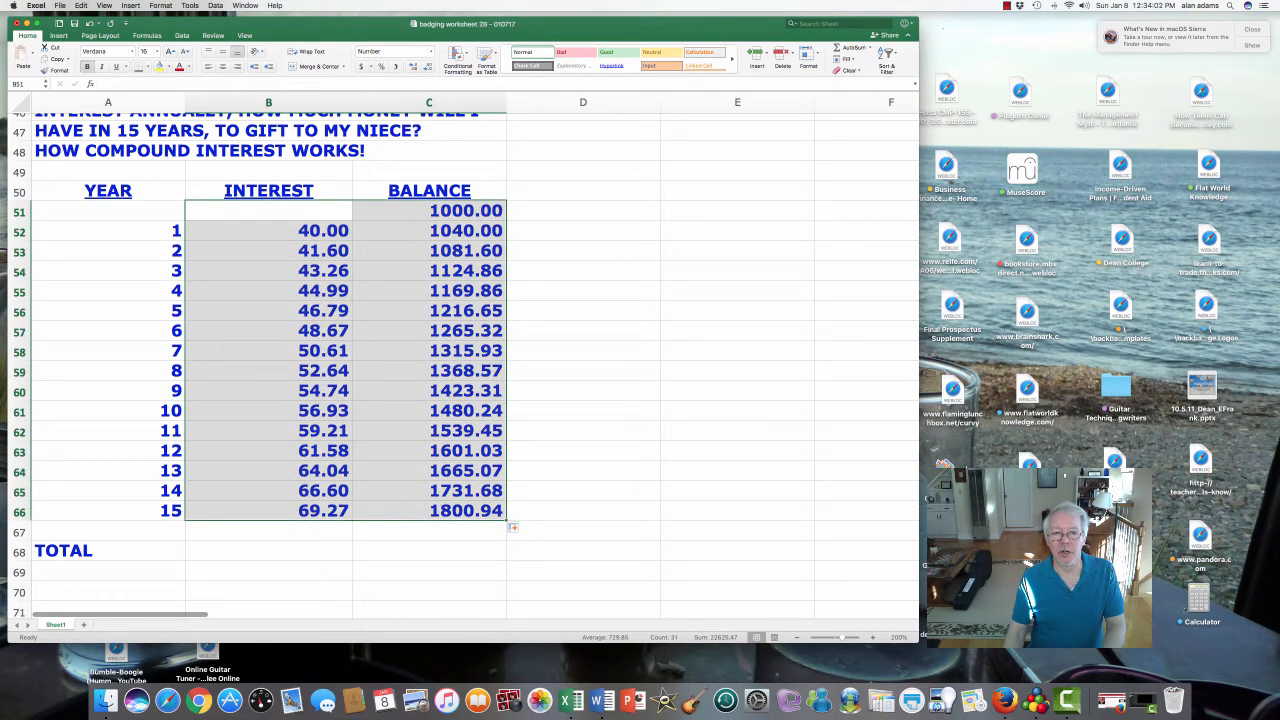
pyautogui.rightClick(380, 364)
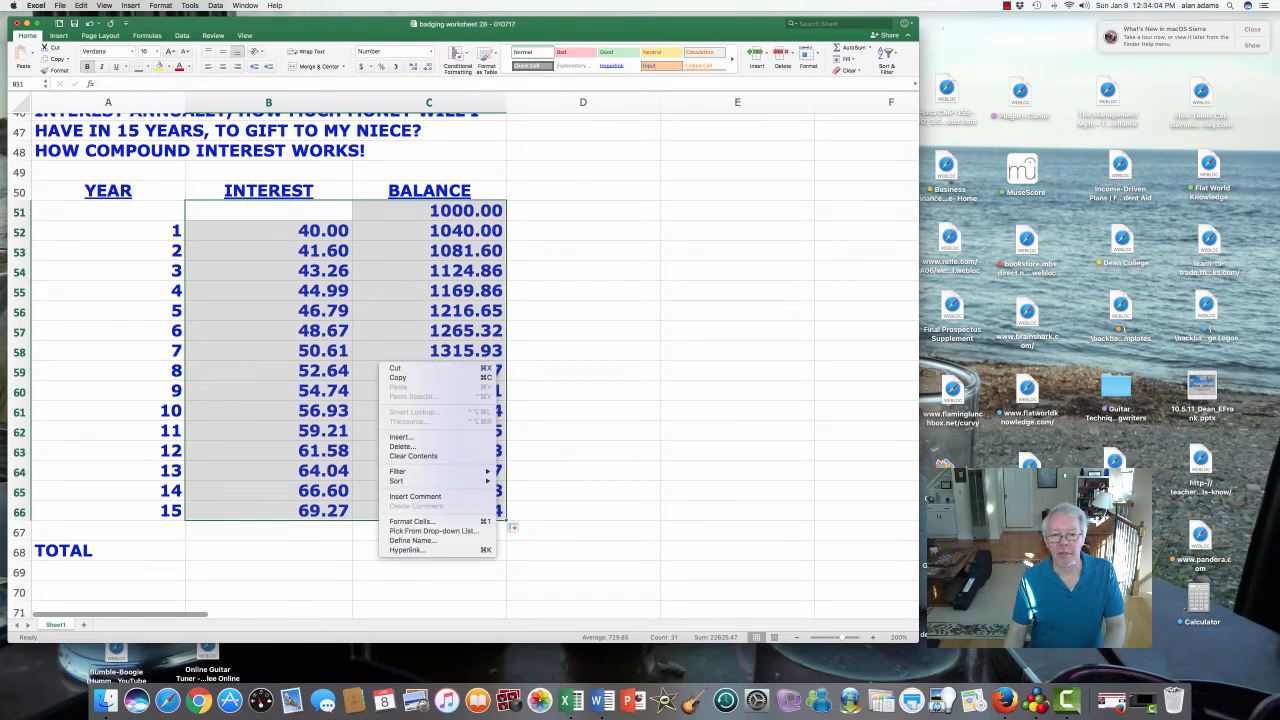
pyautogui.click(410, 521)
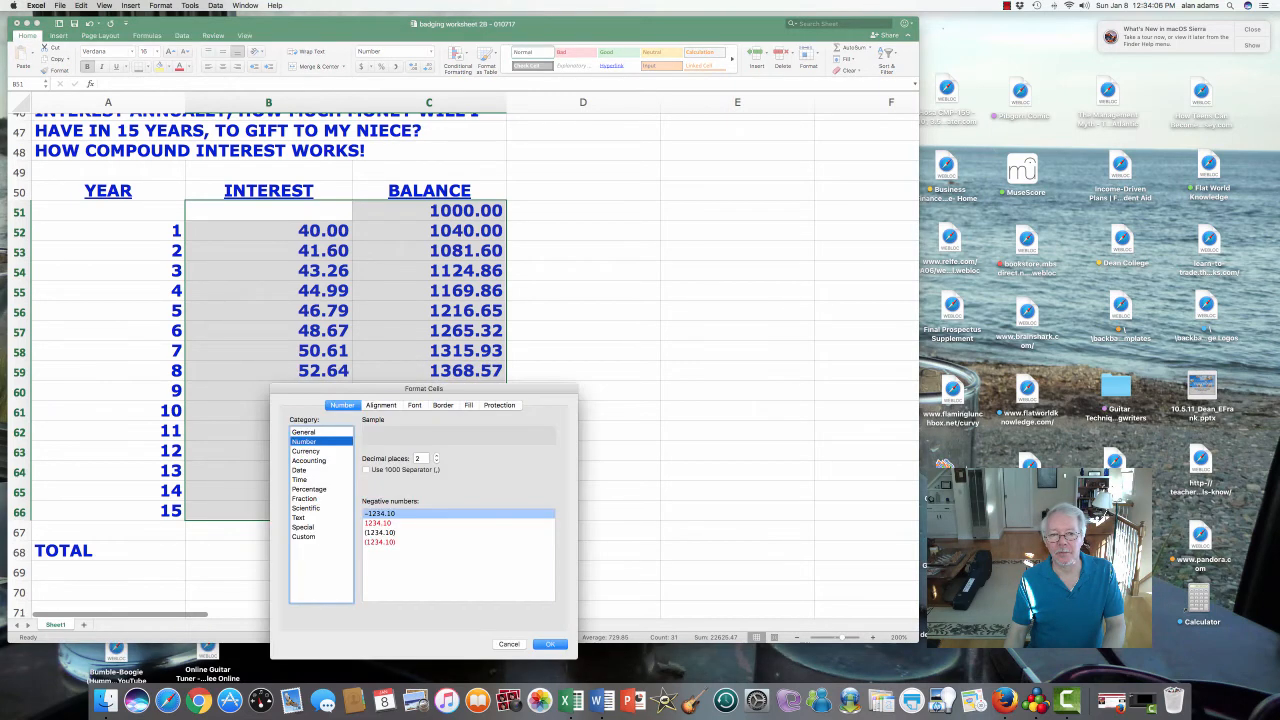
pyautogui.click(366, 469)
pyautogui.click(550, 643)
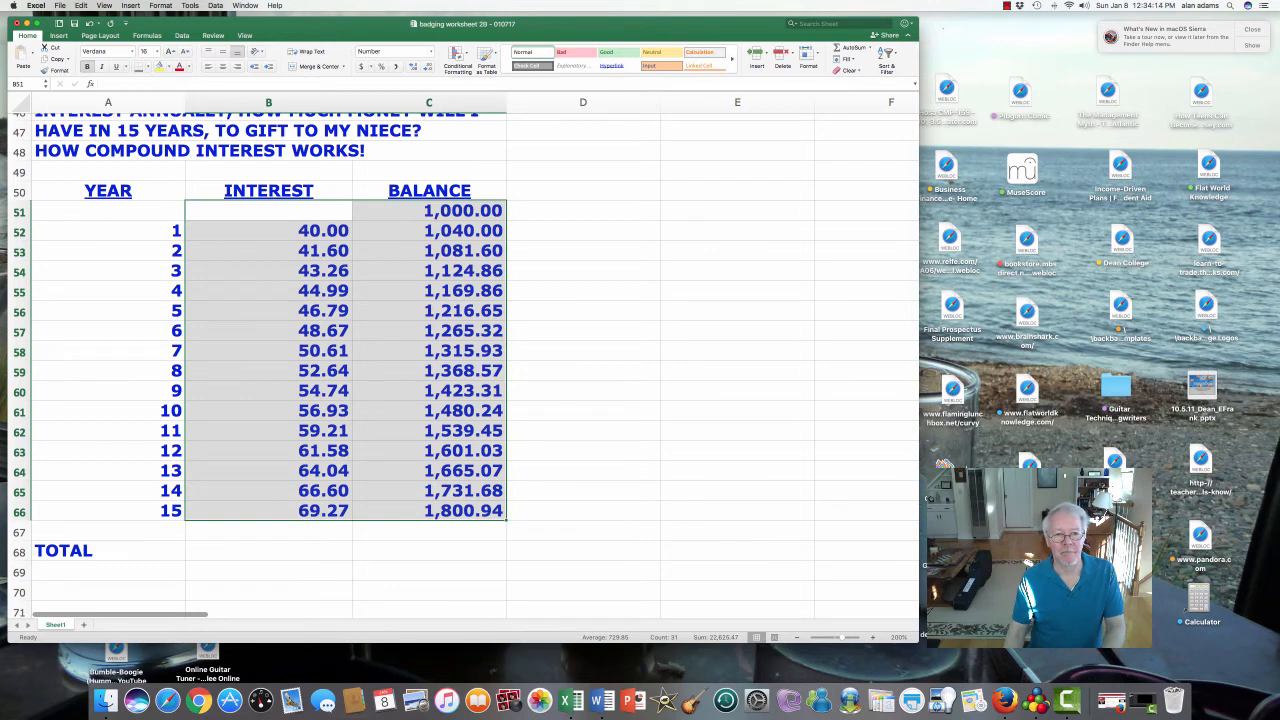
pyautogui.click(268, 551)
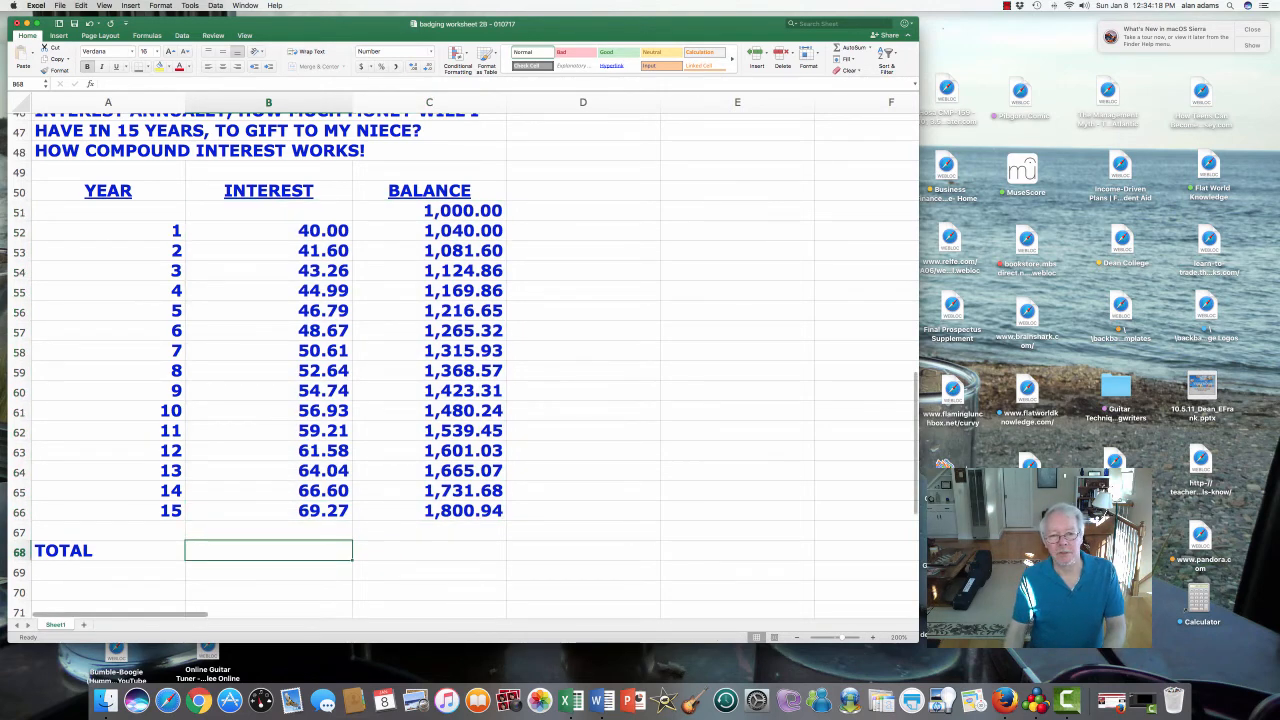
# - Enter a SUM of the year 1–15 interest in B68 beside TOTAL
pyautogui.click(429, 210)
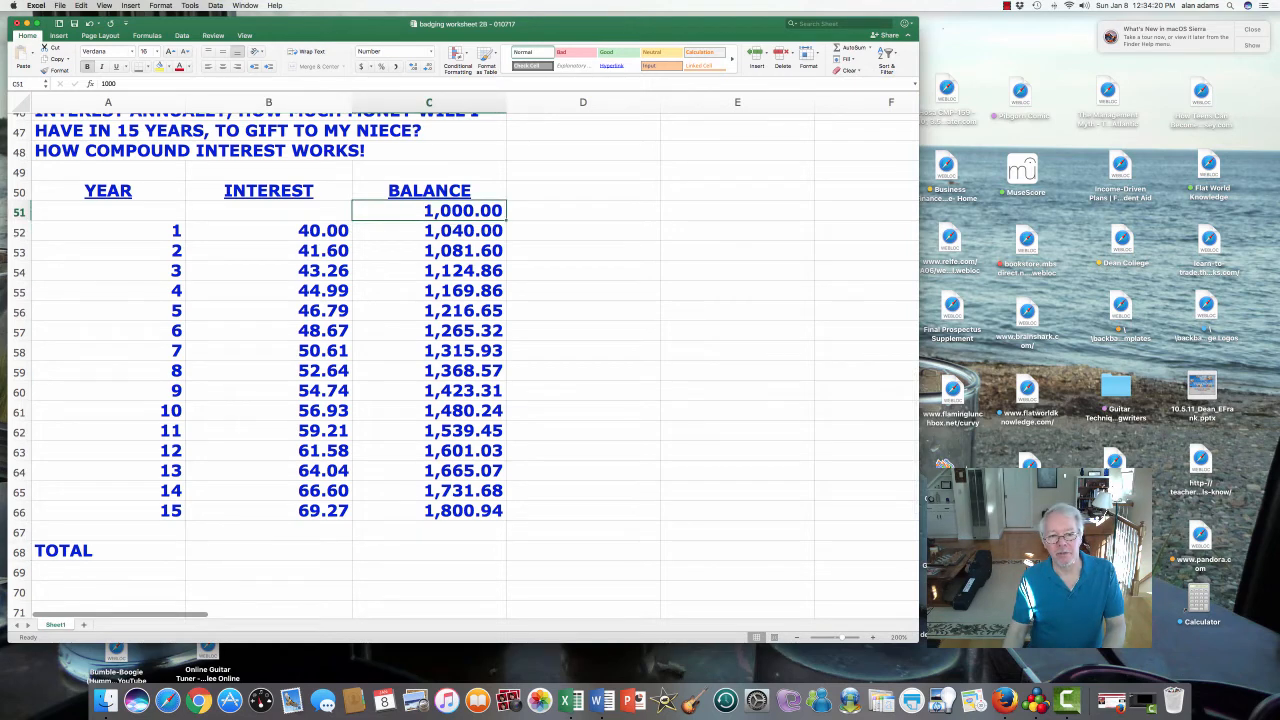
pyautogui.click(429, 510)
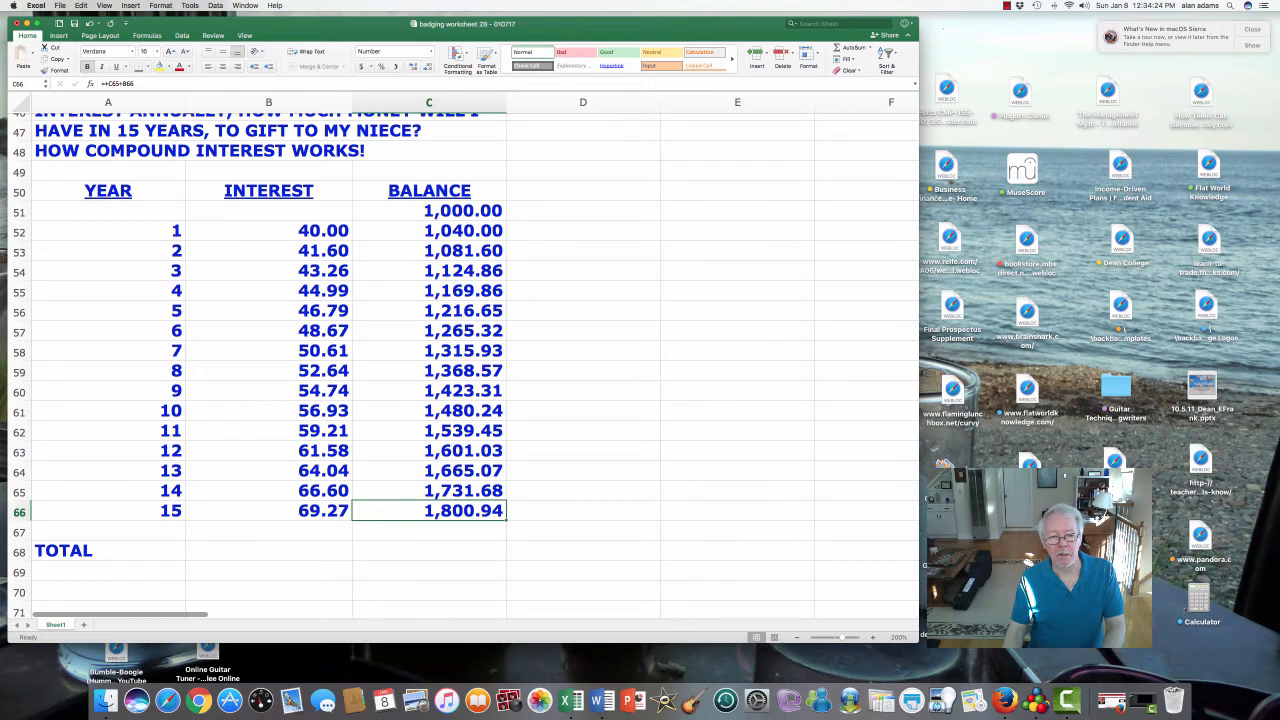
pyautogui.click(268, 550)
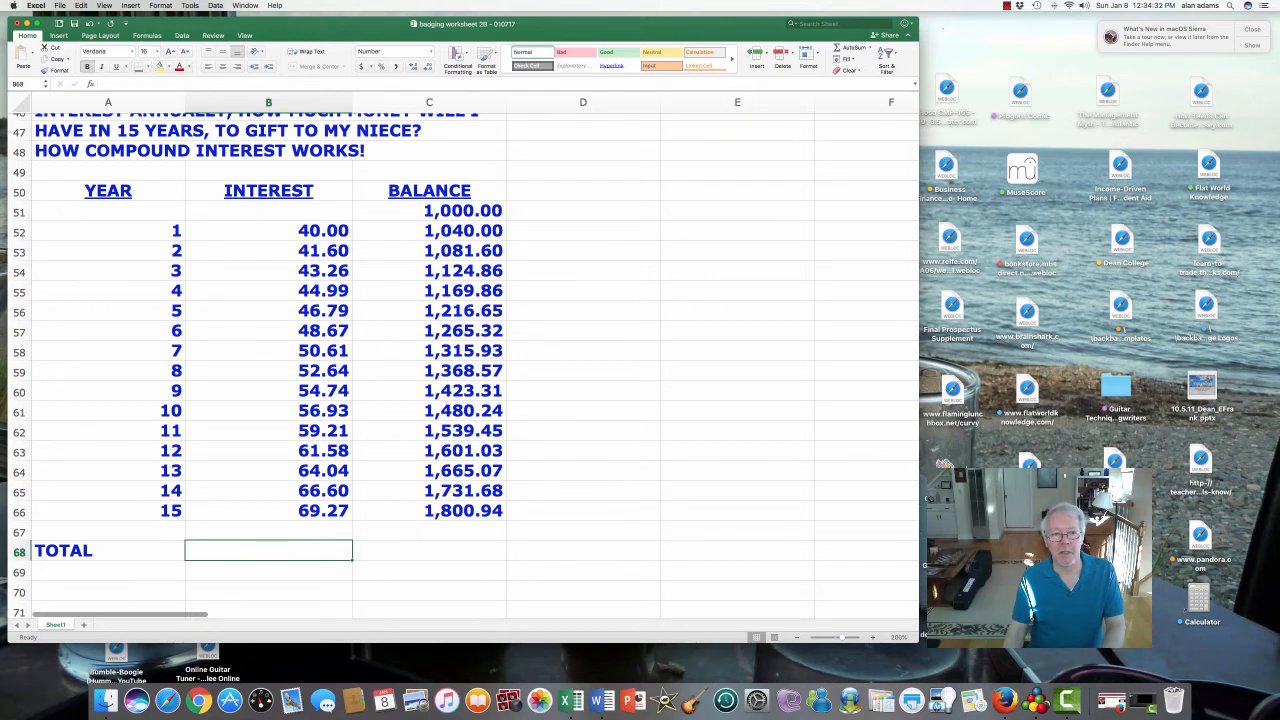
pyautogui.write('=')
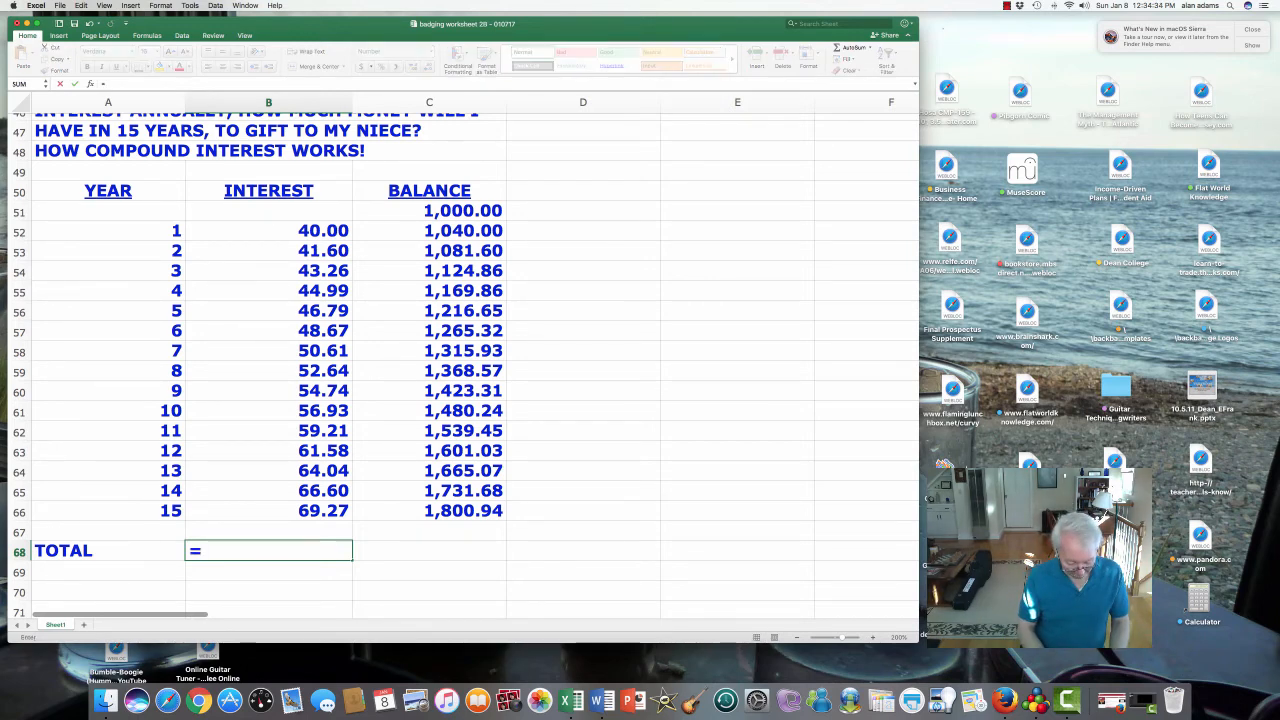
pyautogui.write('SUM(')
pyautogui.press('Up')
pyautogui.press('Up')
pyautogui.press('Up')
pyautogui.press('Up')
pyautogui.press('Up')
pyautogui.press('Up')
pyautogui.press('Up')
pyautogui.press('Up')
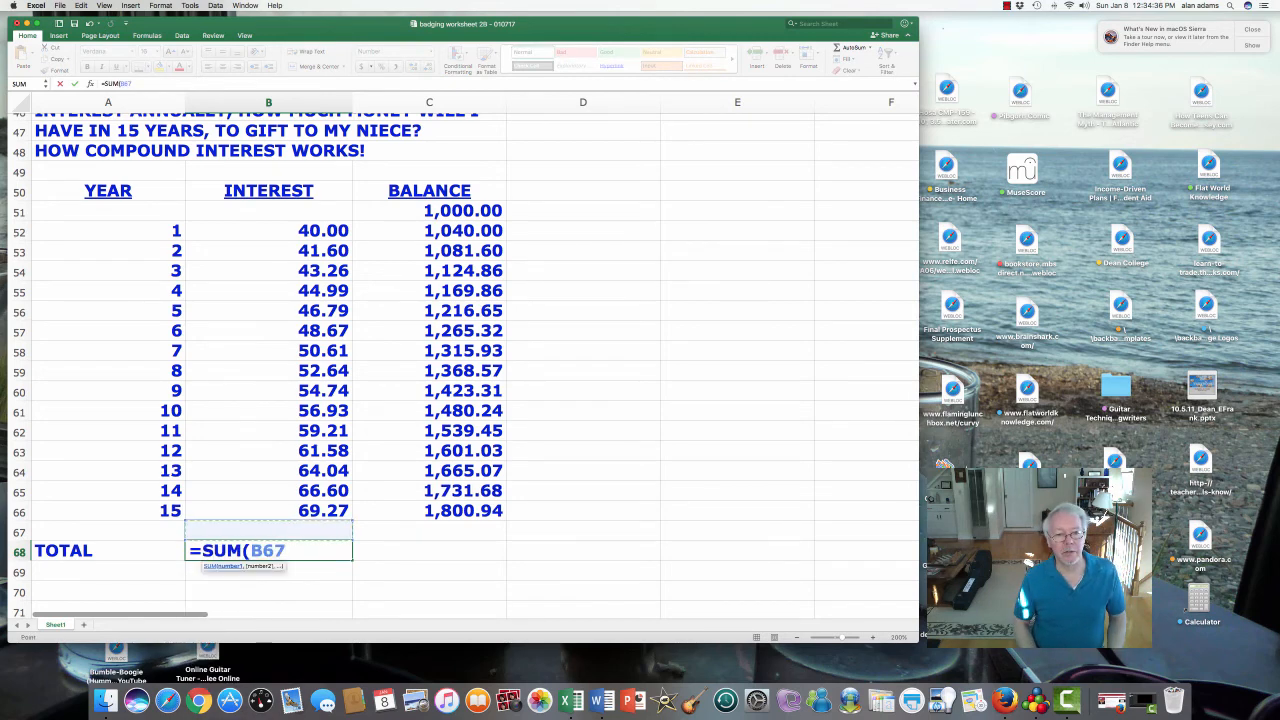
pyautogui.press('Up')
pyautogui.press('Up')
pyautogui.press('Up')
pyautogui.press('Up')
pyautogui.press('Up')
pyautogui.press('Up')
pyautogui.press('Up')
pyautogui.press('Up')
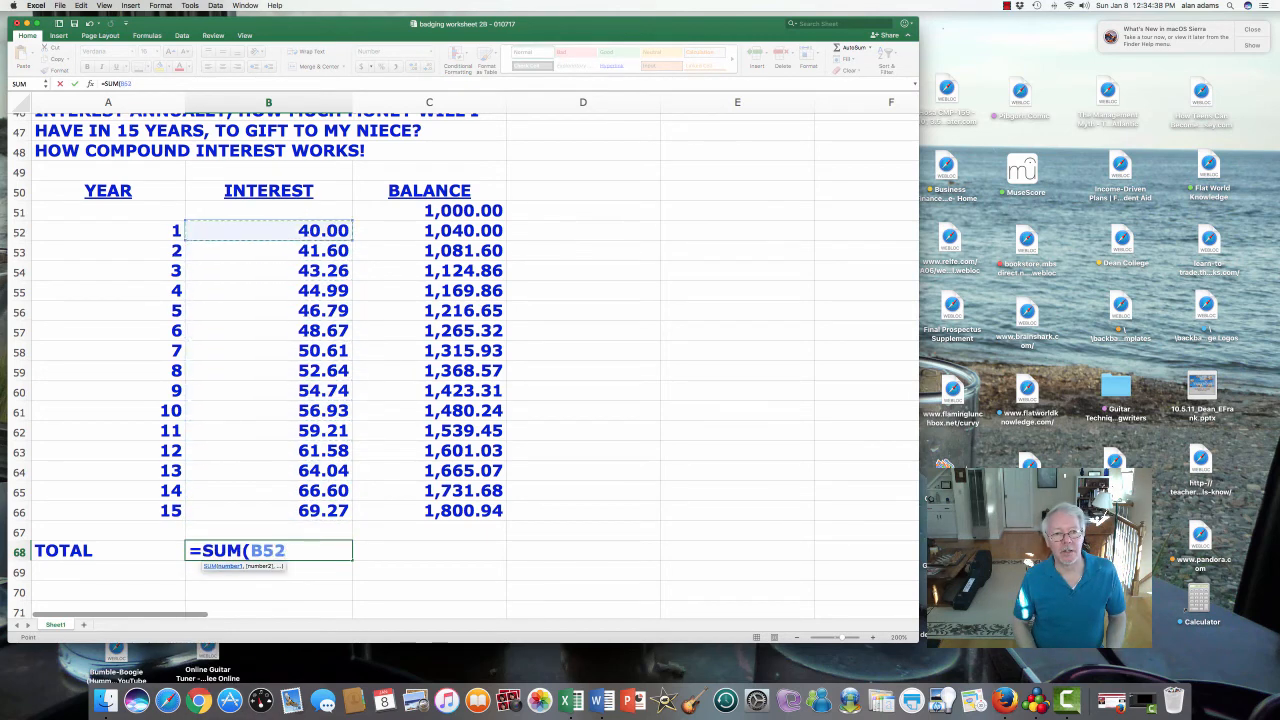
pyautogui.write('.')
pyautogui.press('Down')
pyautogui.press('Down')
pyautogui.press('Down')
pyautogui.press('Down')
pyautogui.press('Down')
pyautogui.press('Down')
pyautogui.press('Down')
pyautogui.press('Down')
pyautogui.press('Down')
pyautogui.press('Down')
pyautogui.press('Down')
pyautogui.press('Down')
pyautogui.press('Down')
pyautogui.press('Down')
pyautogui.press('Down')
pyautogui.press('Down')
pyautogui.press('Down')
pyautogui.press('Down')
pyautogui.press('Down')
pyautogui.press('Down')
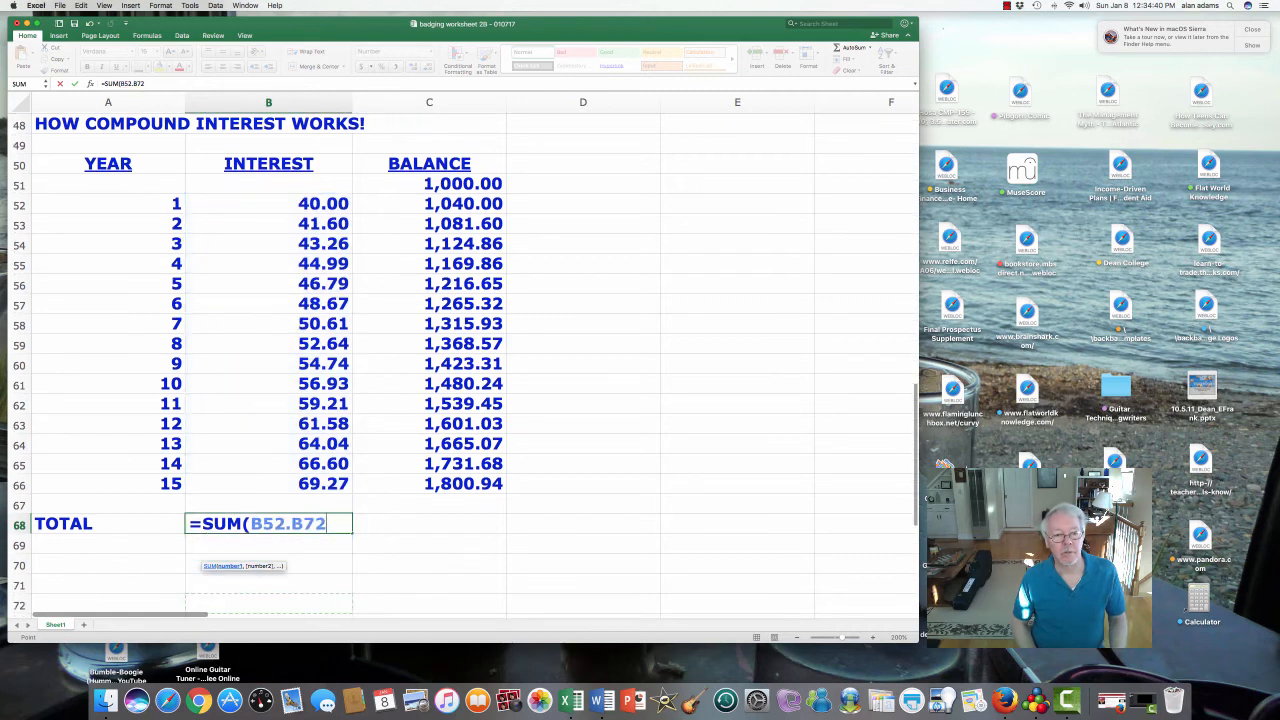
pyautogui.press('Up')
pyautogui.press('Up')
pyautogui.press('Up')
pyautogui.press('Up')
pyautogui.press('Up')
pyautogui.press('Up')
pyautogui.press('Up')
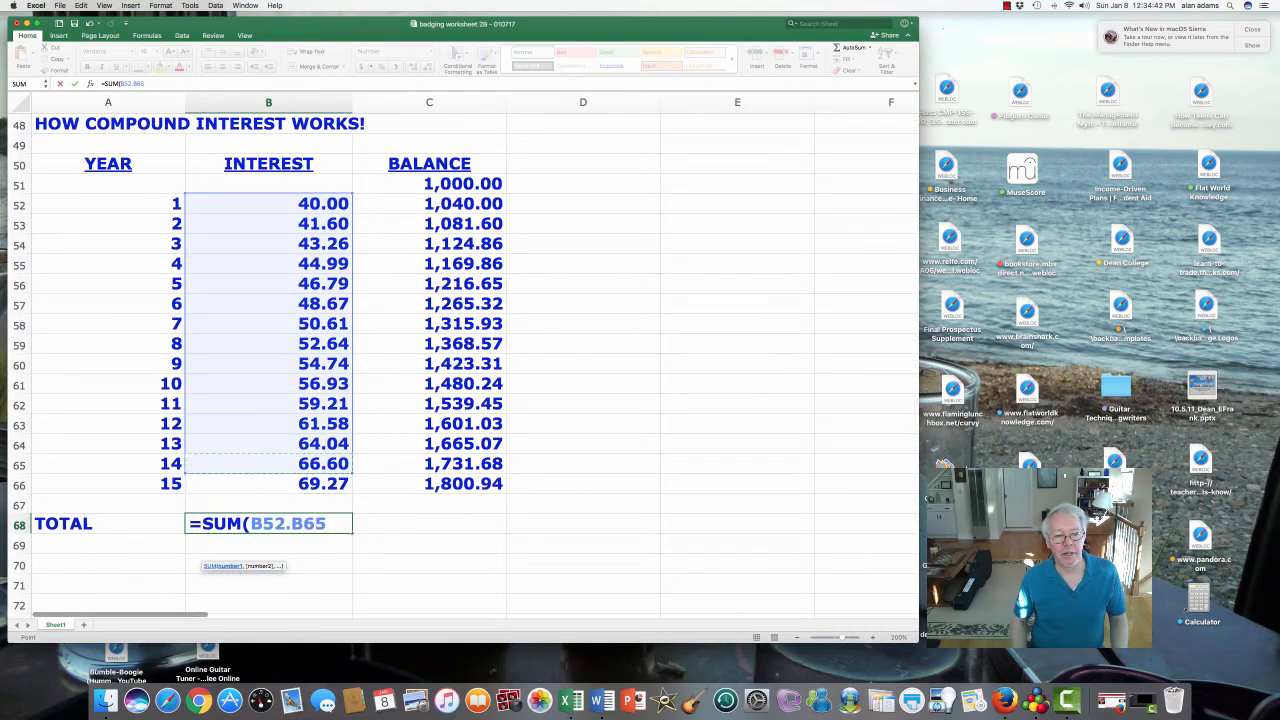
pyautogui.press('Down')
pyautogui.press('Return')
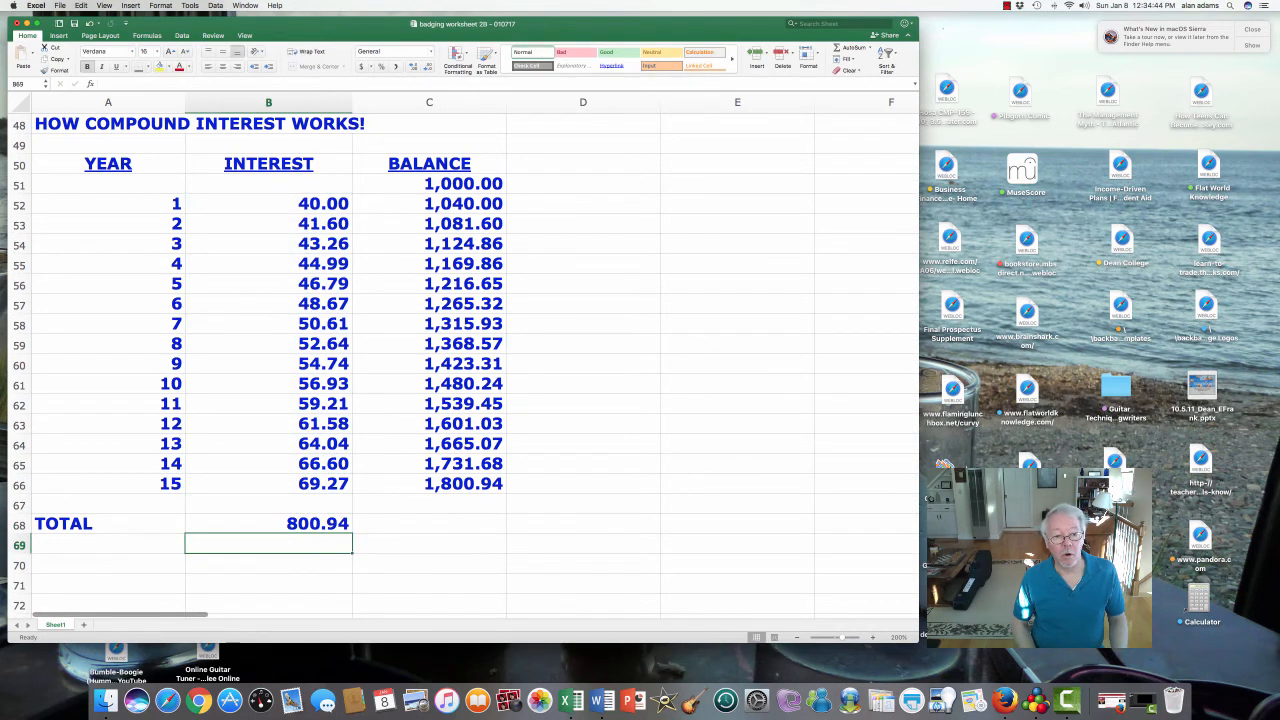
# - Clear B68 and redo the total with AutoSum over B52:B66, giving 800.94
pyautogui.press('Up')
pyautogui.press('BackSpace')
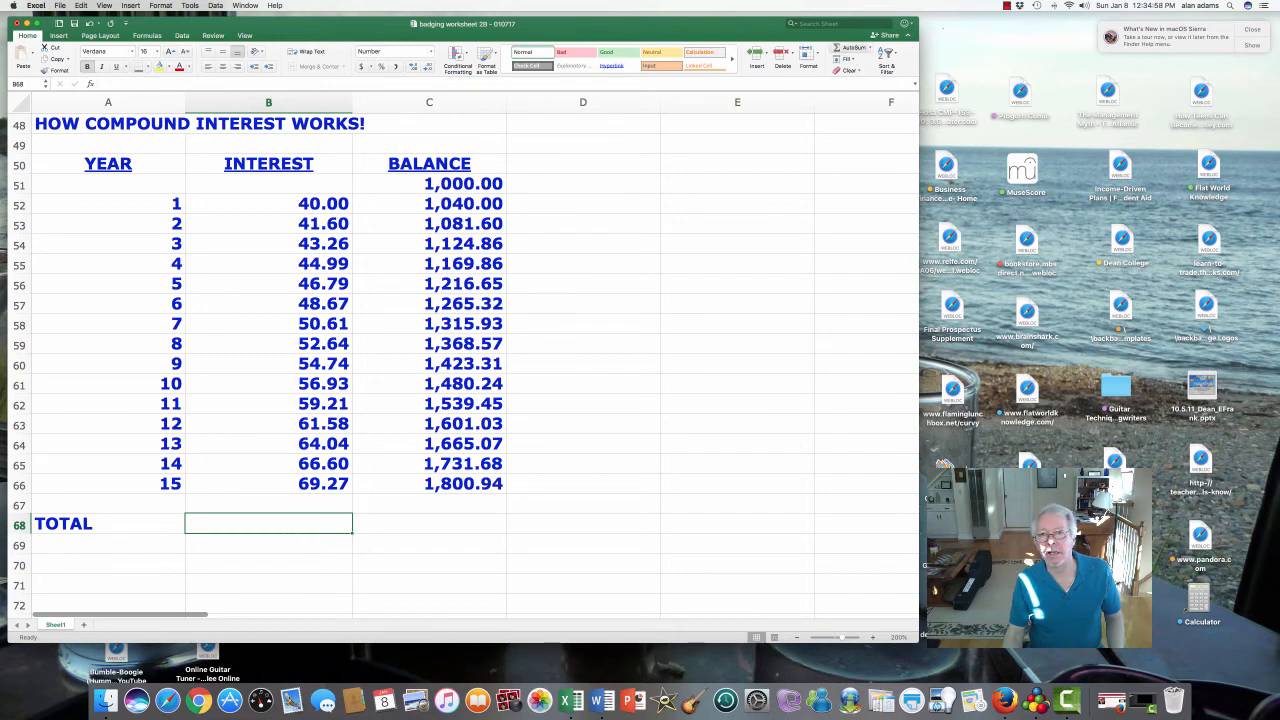
pyautogui.click(845, 48)
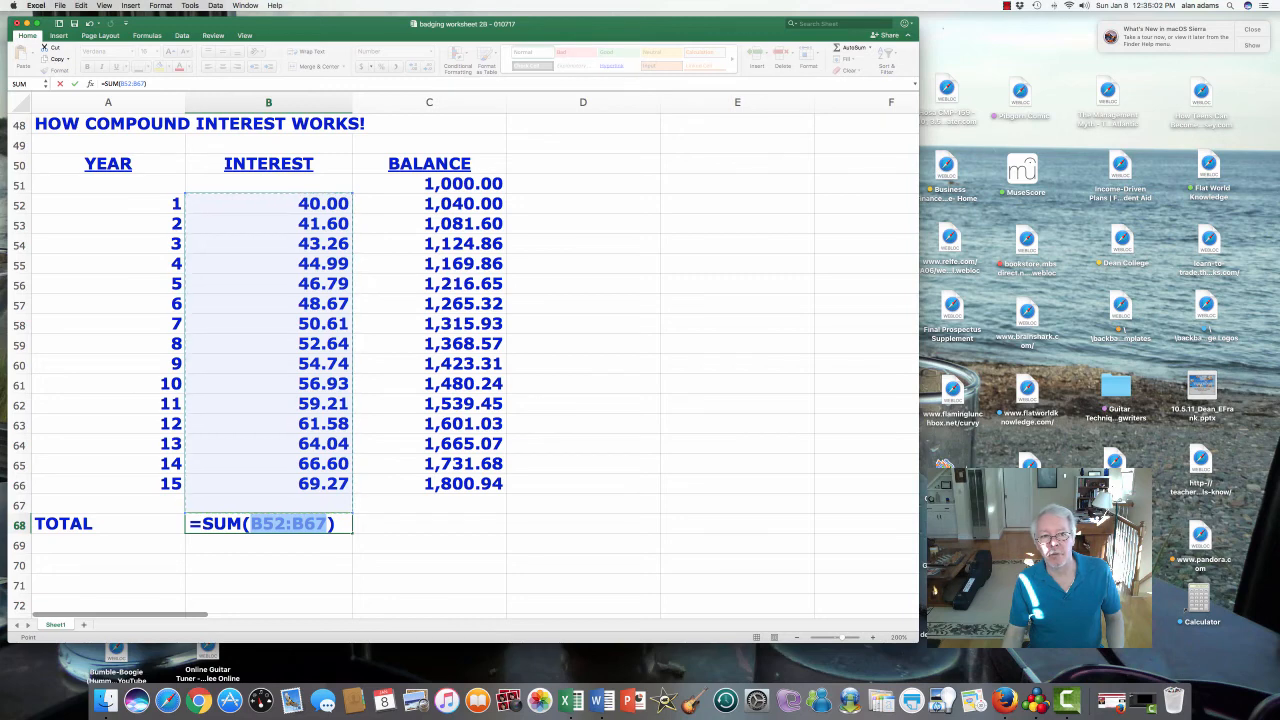
pyautogui.moveTo(300, 204); pyautogui.dragTo(345, 495)
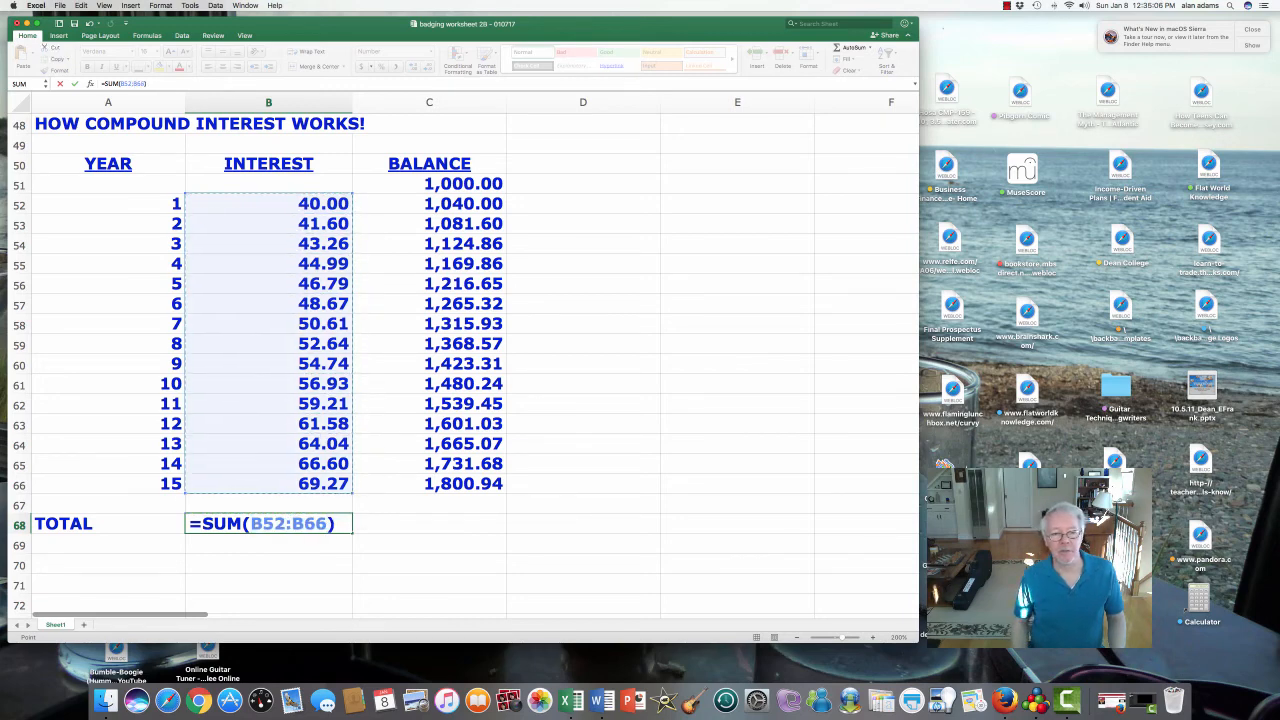
pyautogui.press('Return')
pyautogui.click(268, 523)
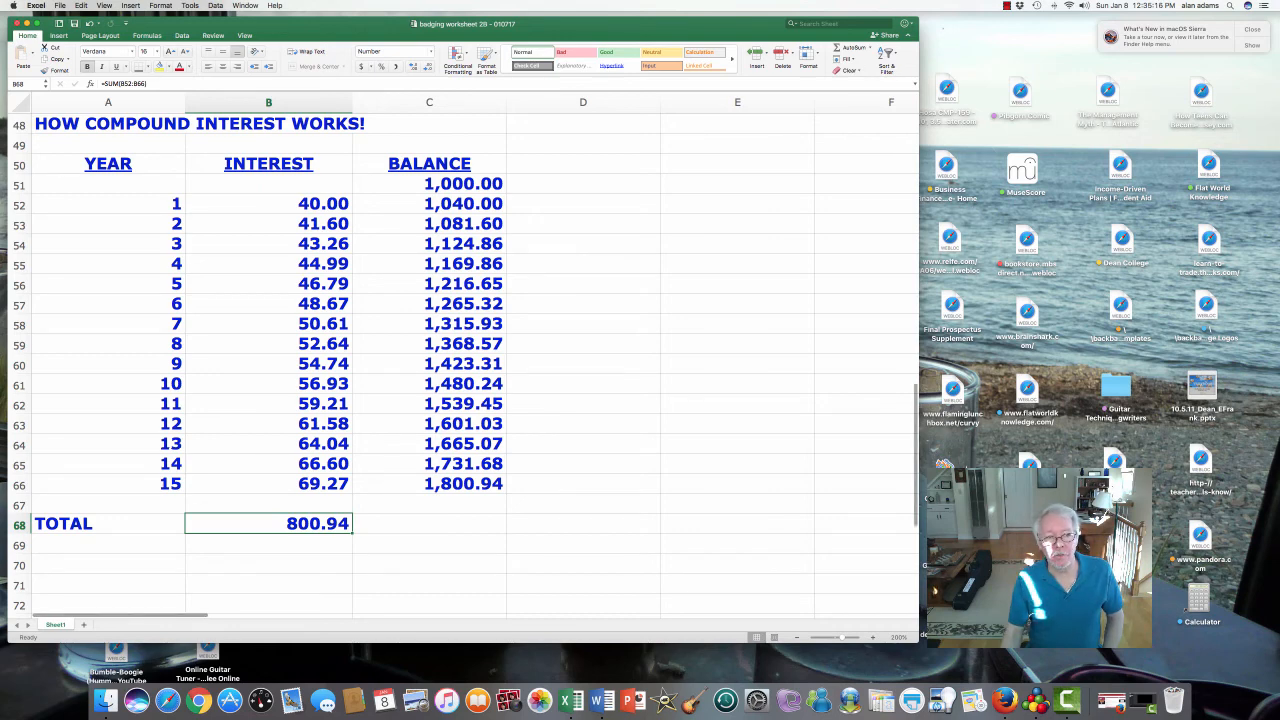
pyautogui.click(429, 563)
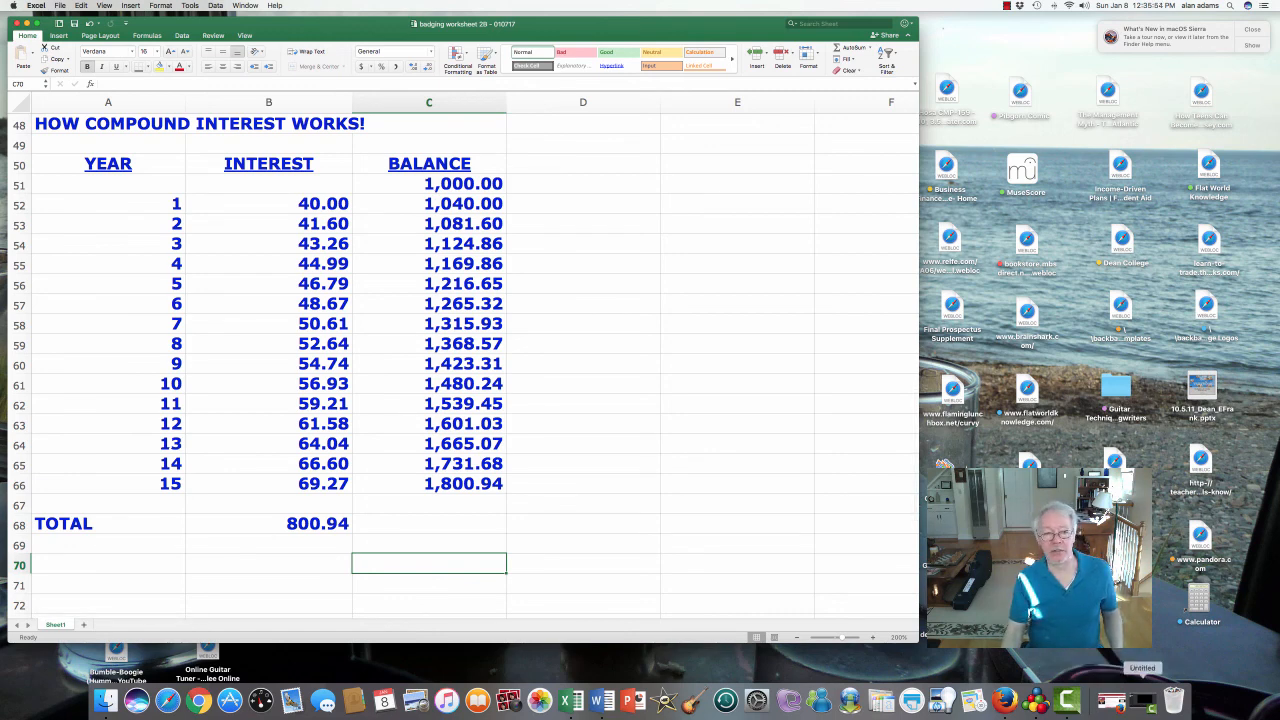
pyautogui.click(1142, 700)
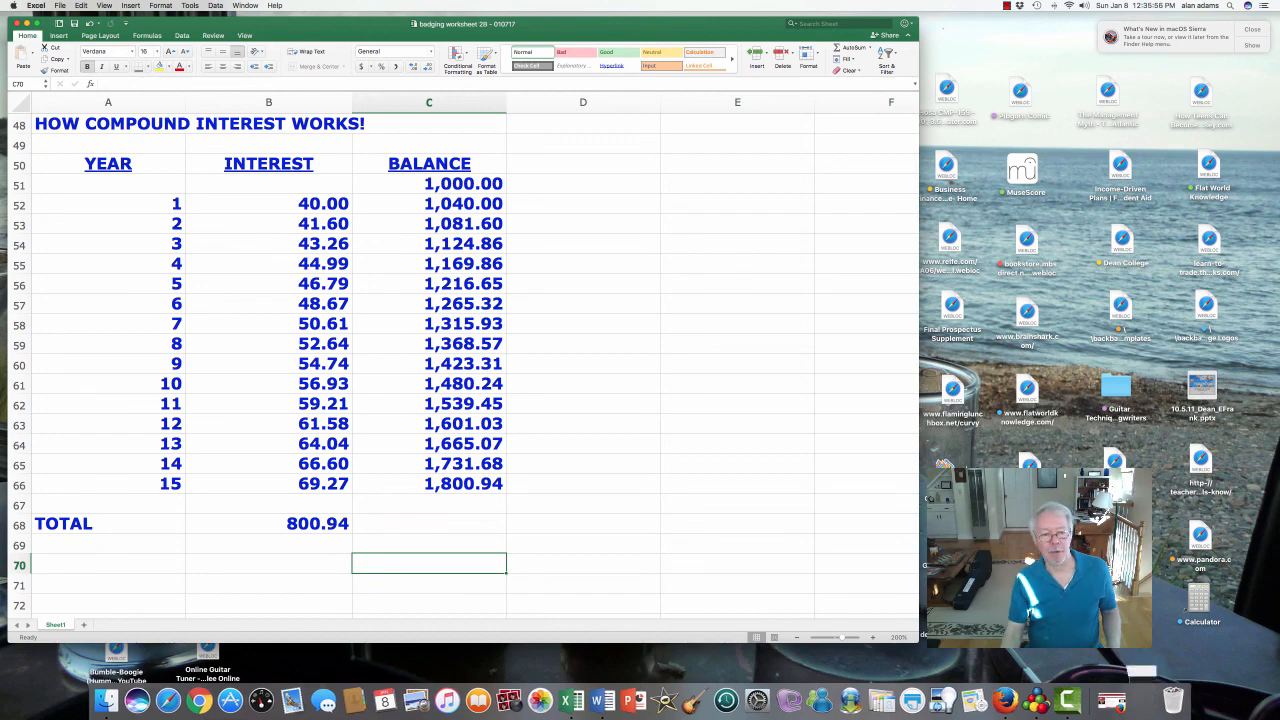